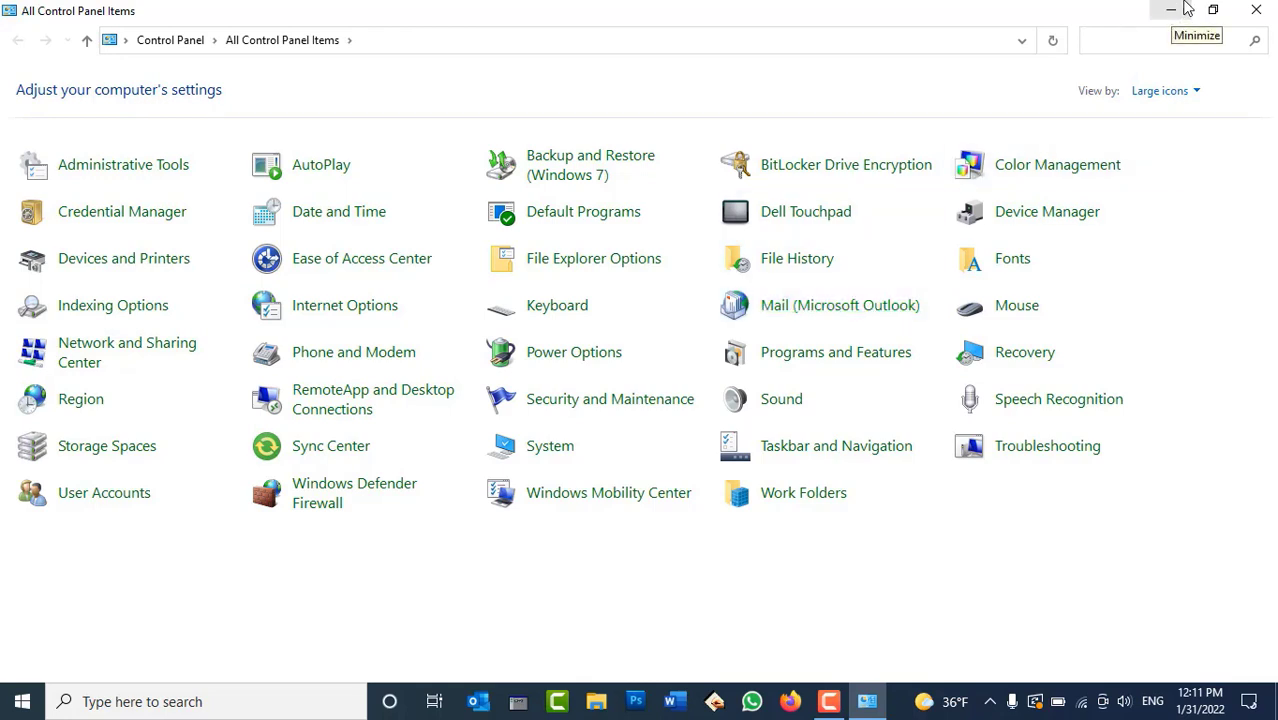
# Minimize Control Panel and scroll the Start menu app list down toward Outlook
pyautogui.click(1185, 6)
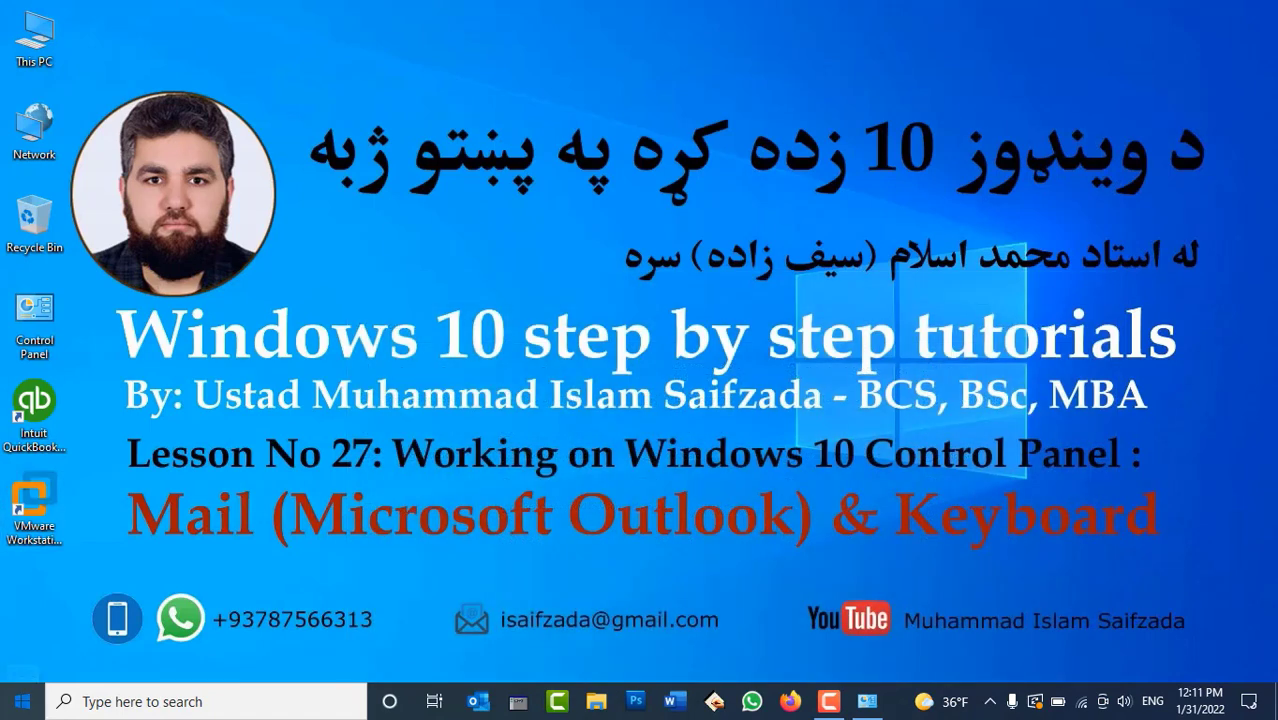
pyautogui.click(22, 701)
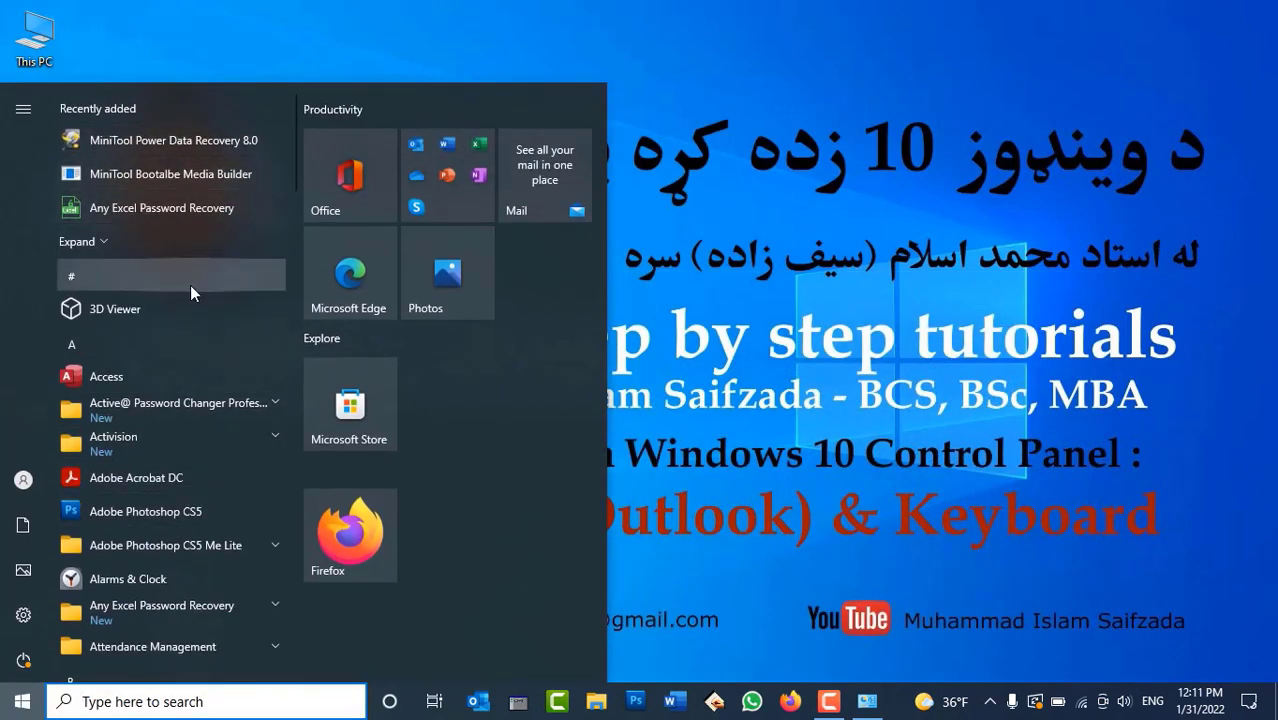
pyautogui.scroll(-10, 188, 290)
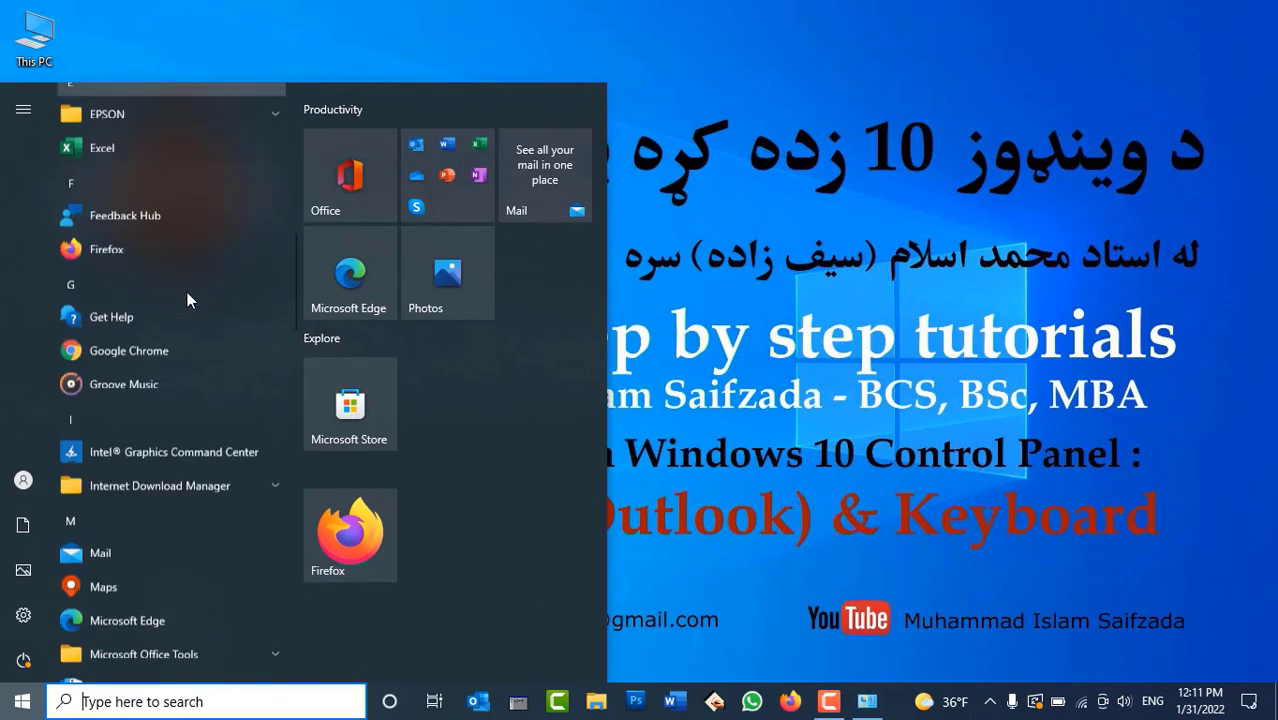
pyautogui.scroll(-5, 187, 292)
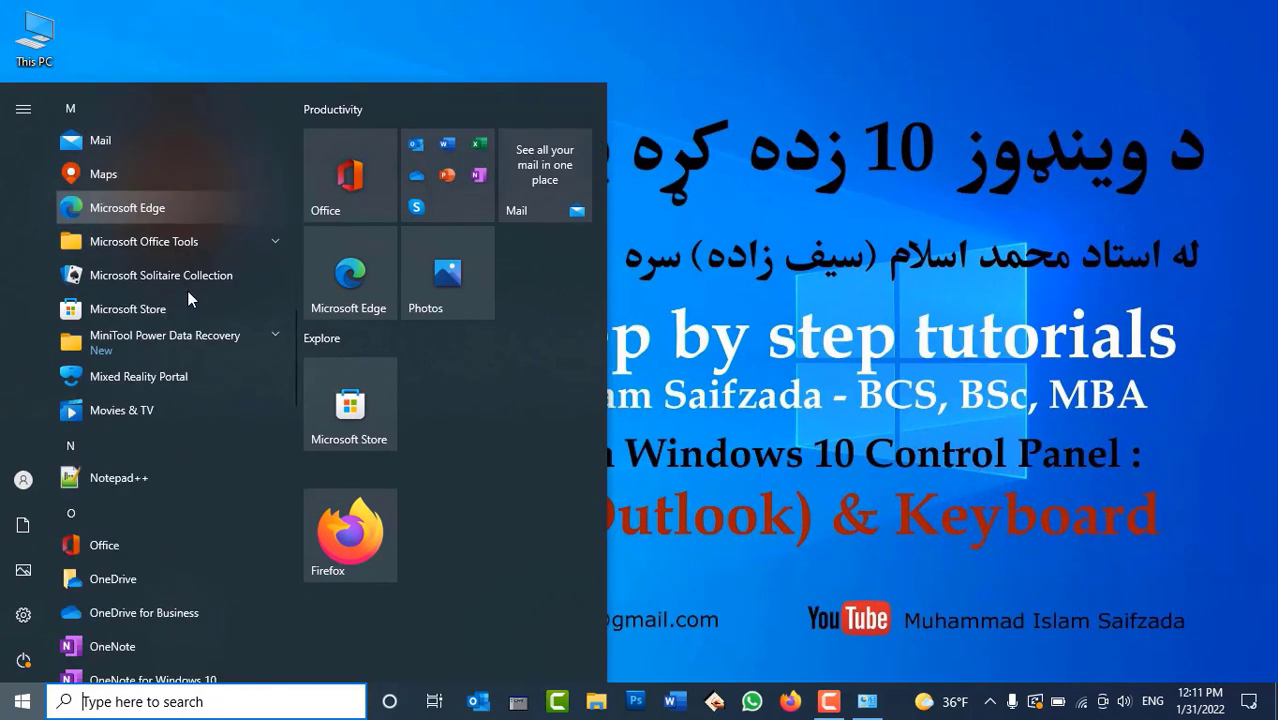
pyautogui.scroll(-5, 187, 290)
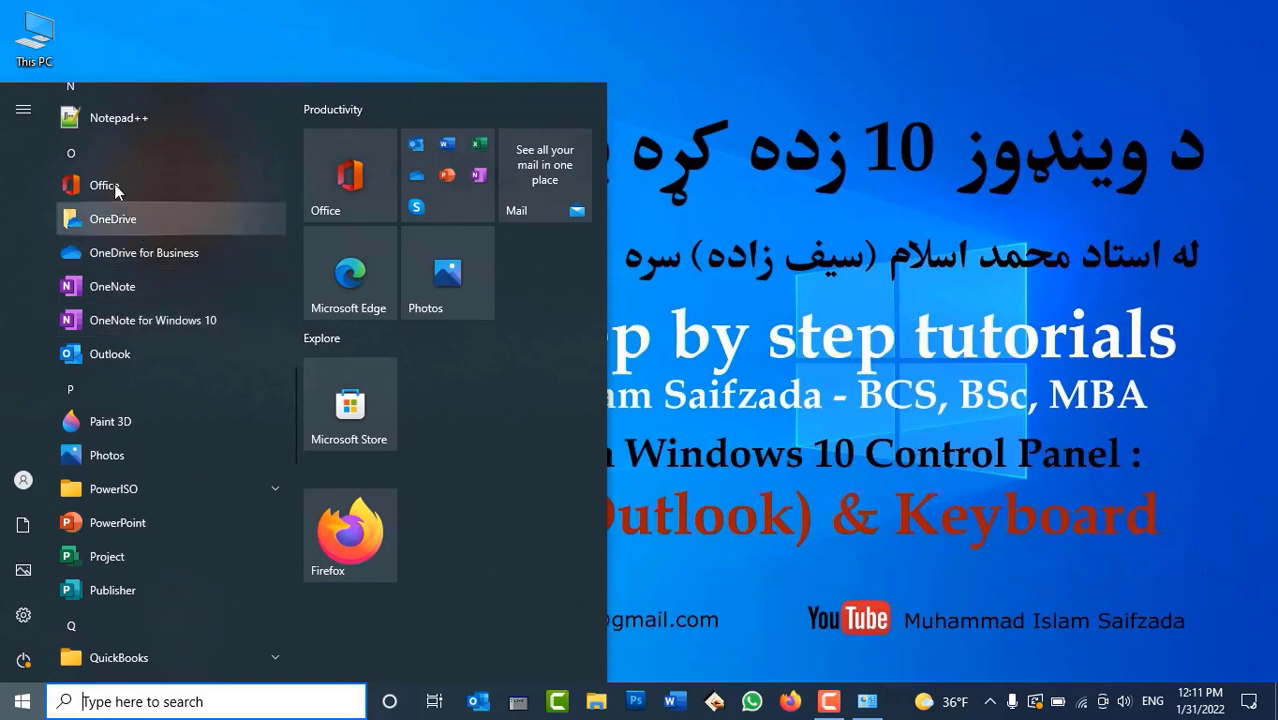
# Launch Outlook and read the Afghan Telecom invoice message in the inbox
pyautogui.click(129, 356)
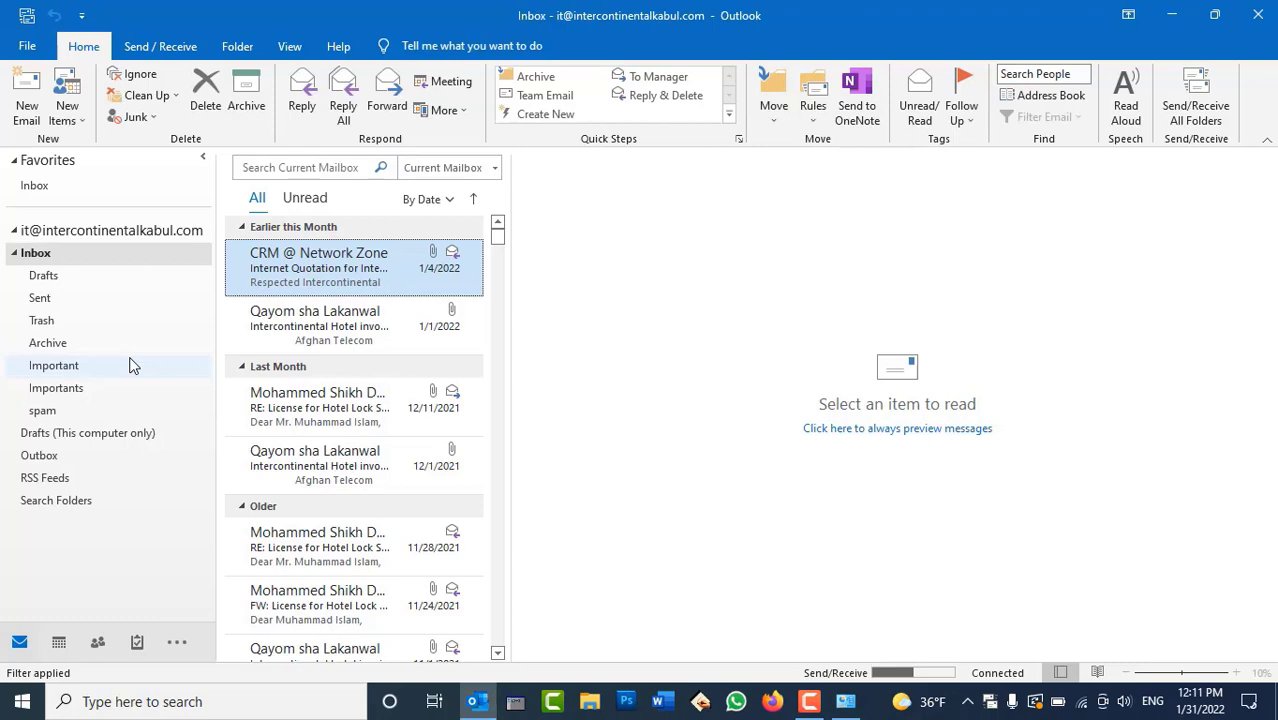
pyautogui.click(316, 333)
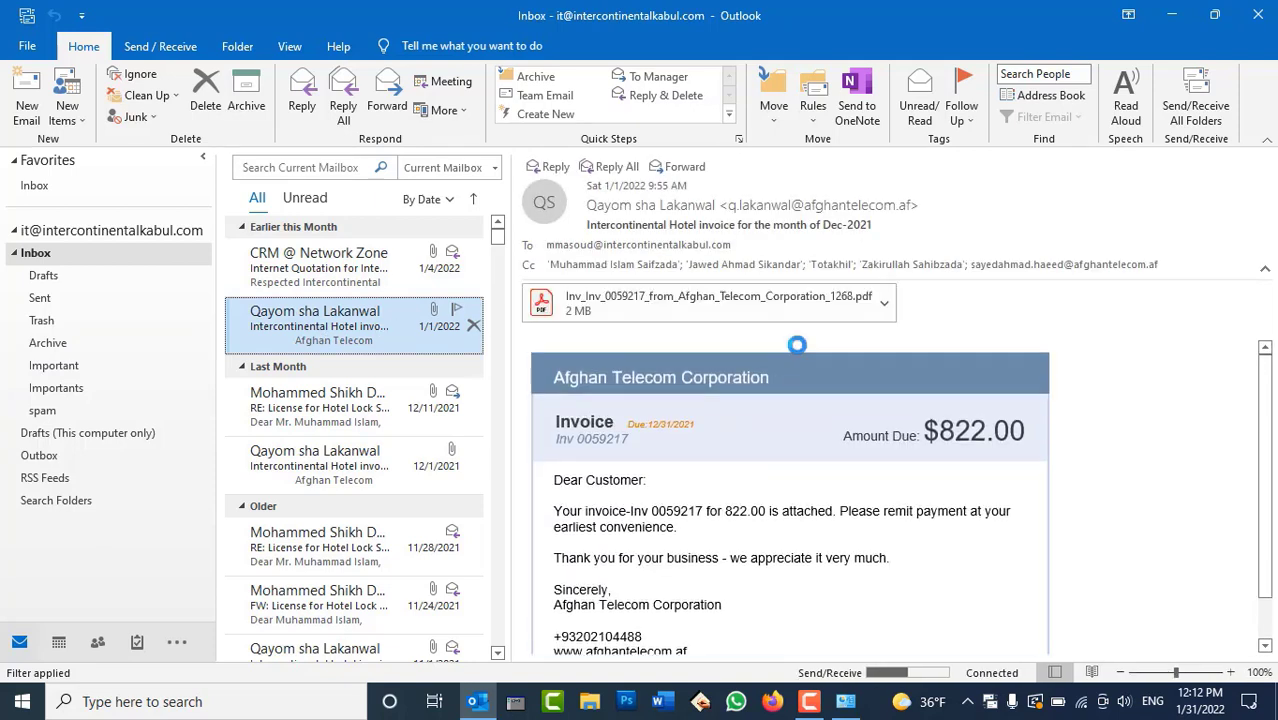
pyautogui.click(655, 444)
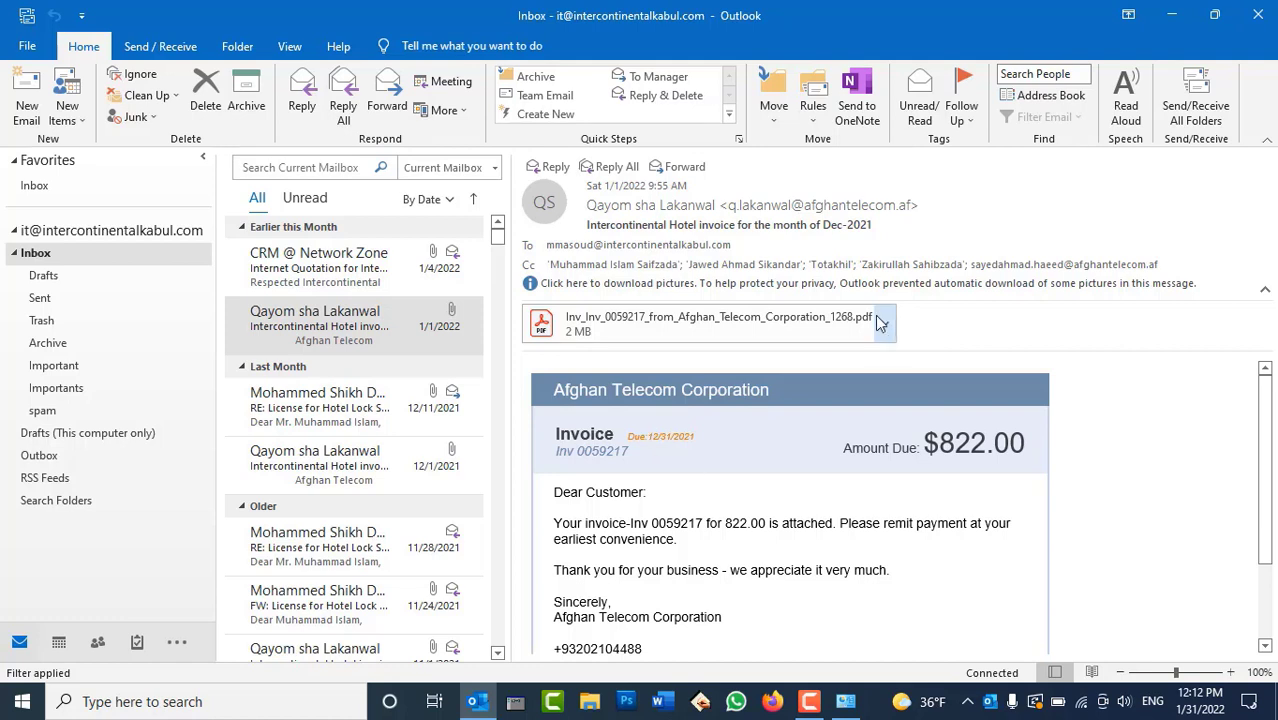
# View the invoice sender's contact card, then close it and close Outlook
pyautogui.click(756, 207)
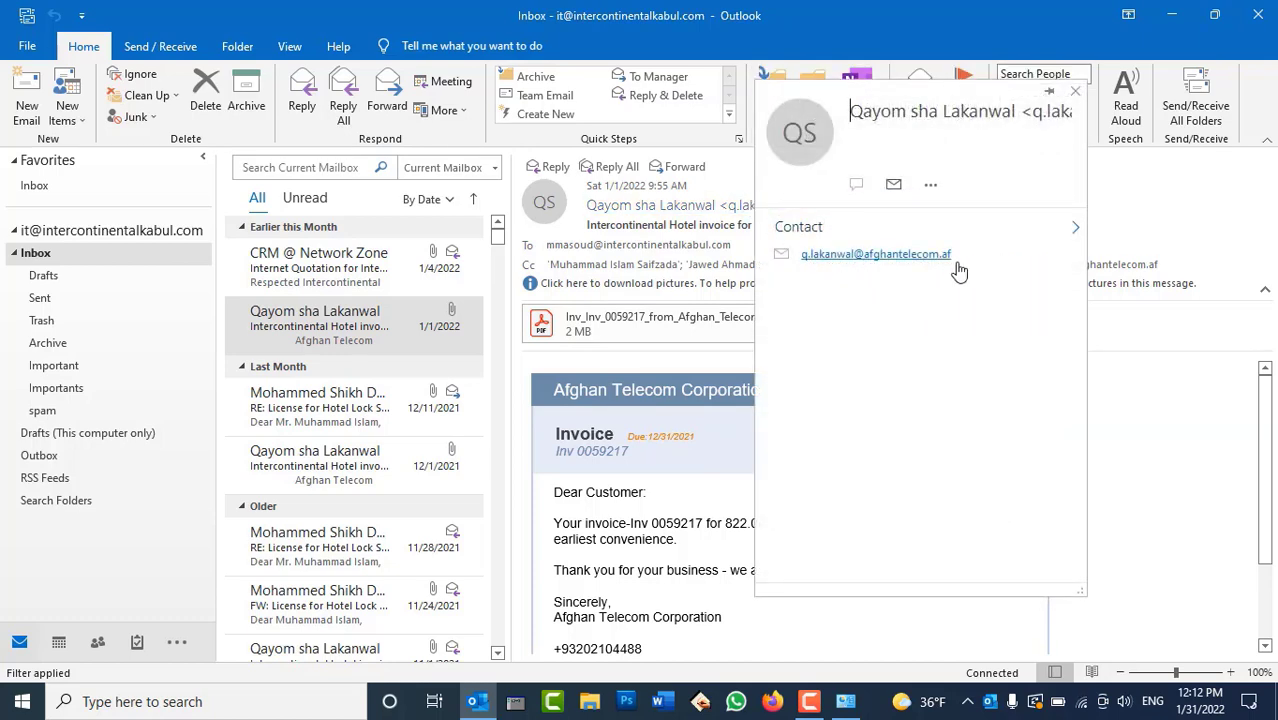
pyautogui.click(1155, 461)
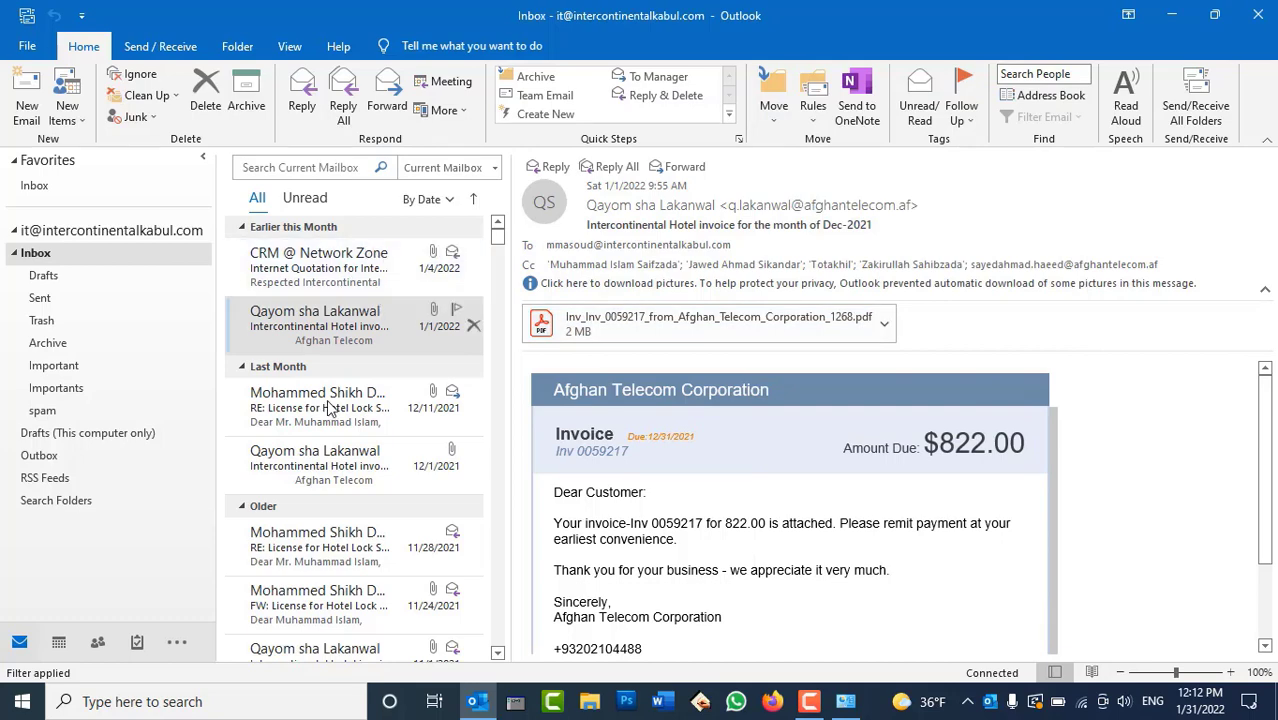
pyautogui.scroll(-5, 345, 440)
pyautogui.scroll(5, 356, 489)
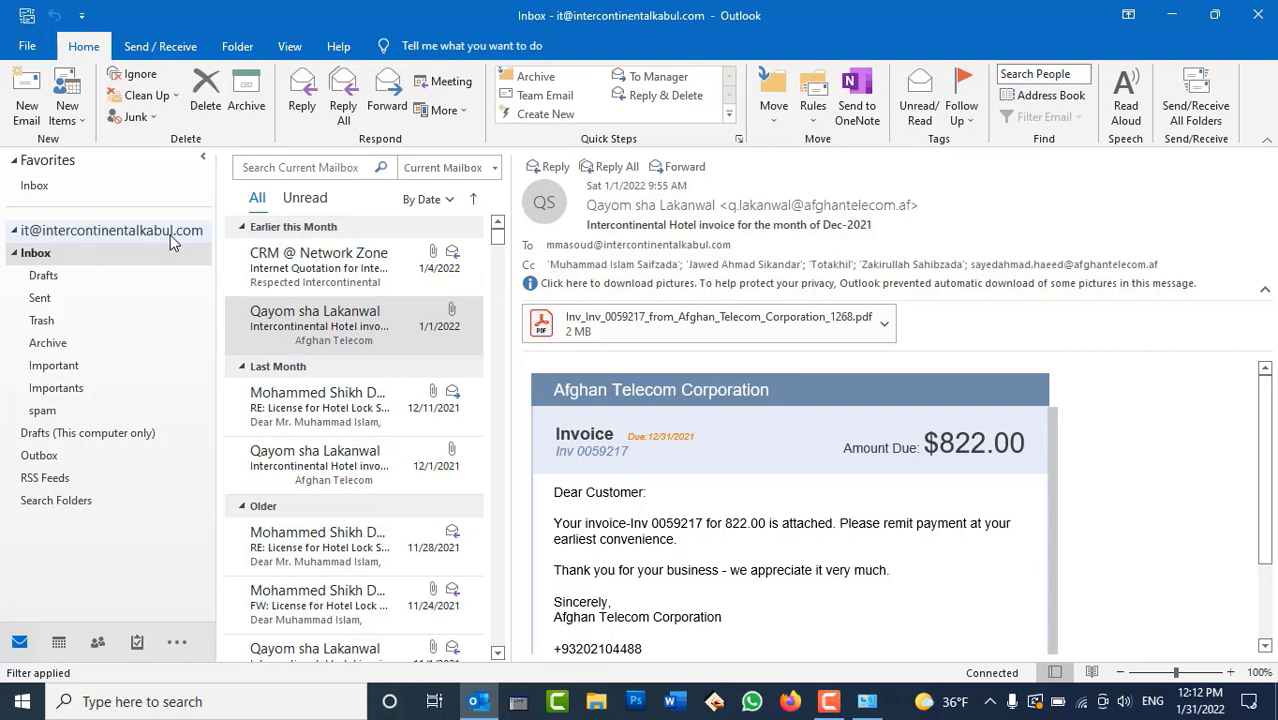
pyautogui.click(1257, 15)
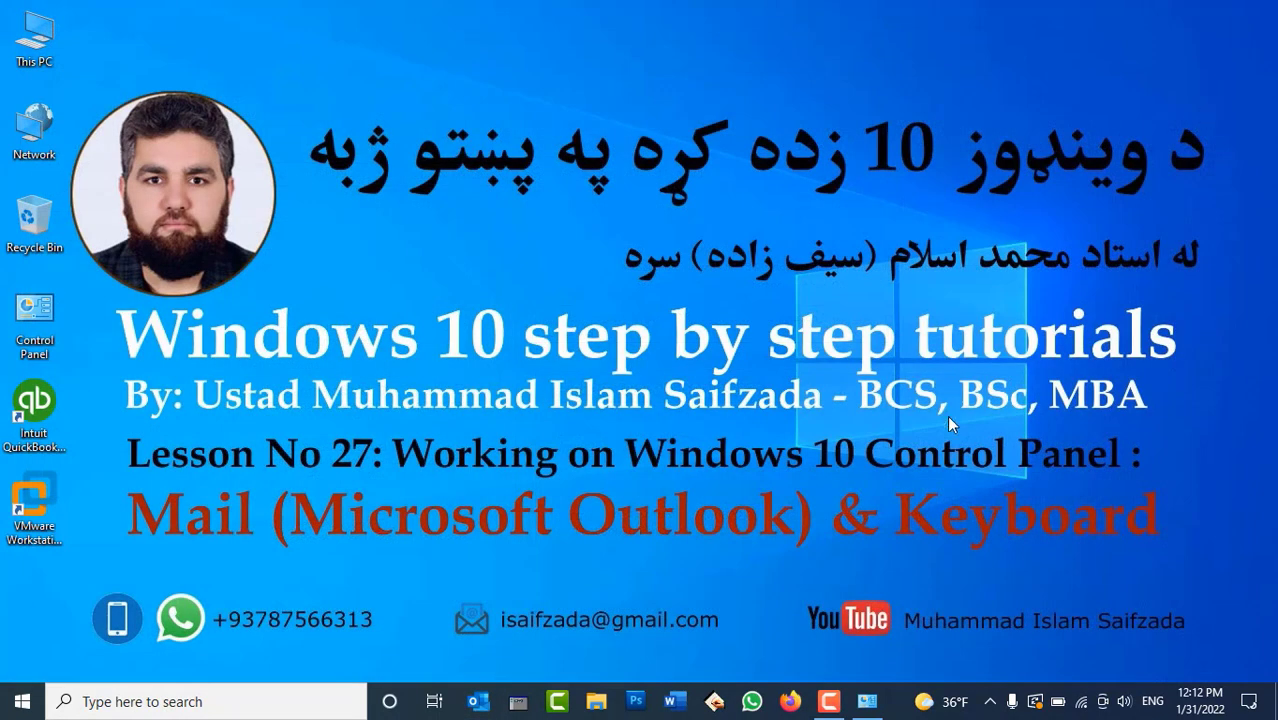
# Restore the All Control Panel Items window from the taskbar
pyautogui.click(869, 703)
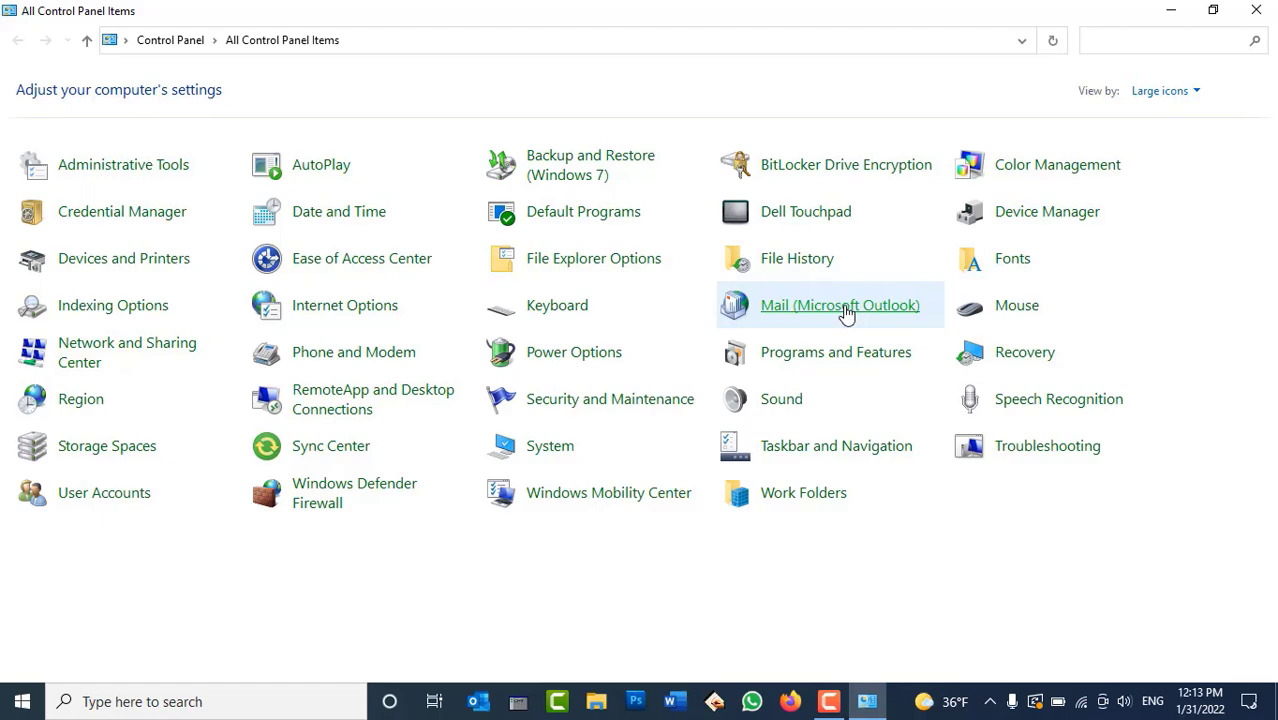
# Open Mail (Microsoft Outlook) Email Accounts and select the IMAP/SMTP account
pyautogui.click(845, 312)
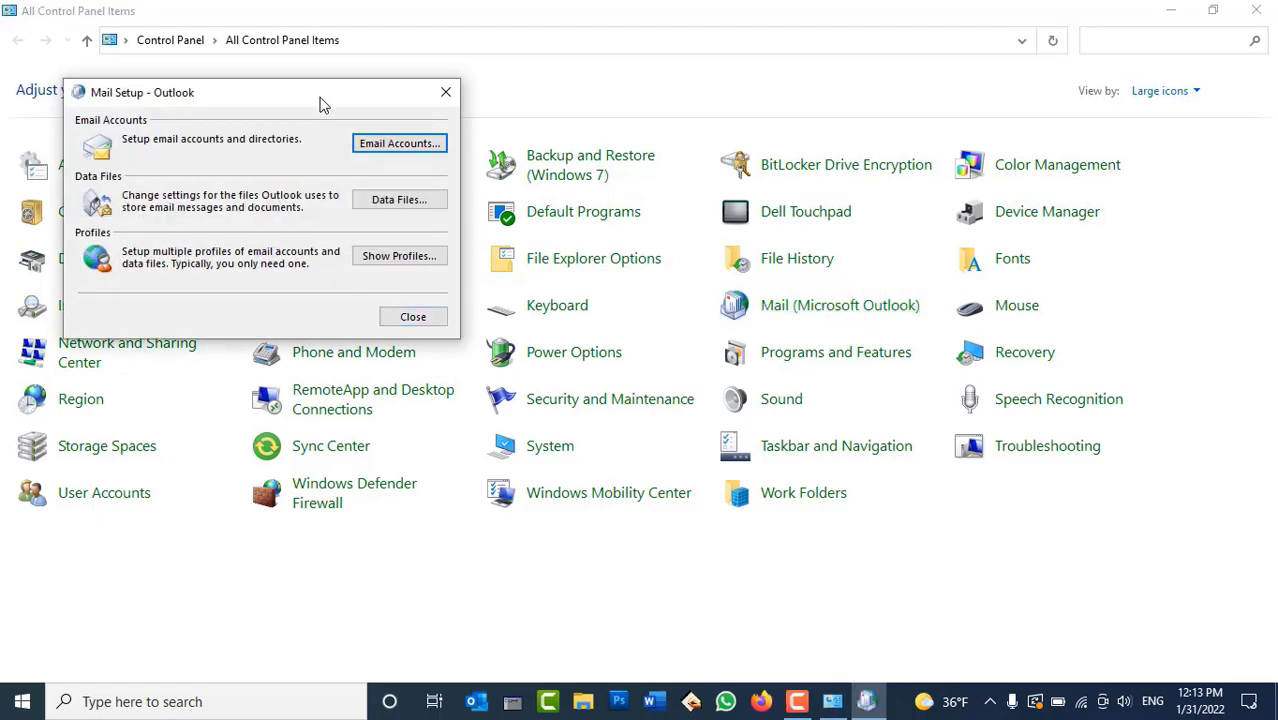
pyautogui.moveTo(322, 104); pyautogui.dragTo(605, 176)
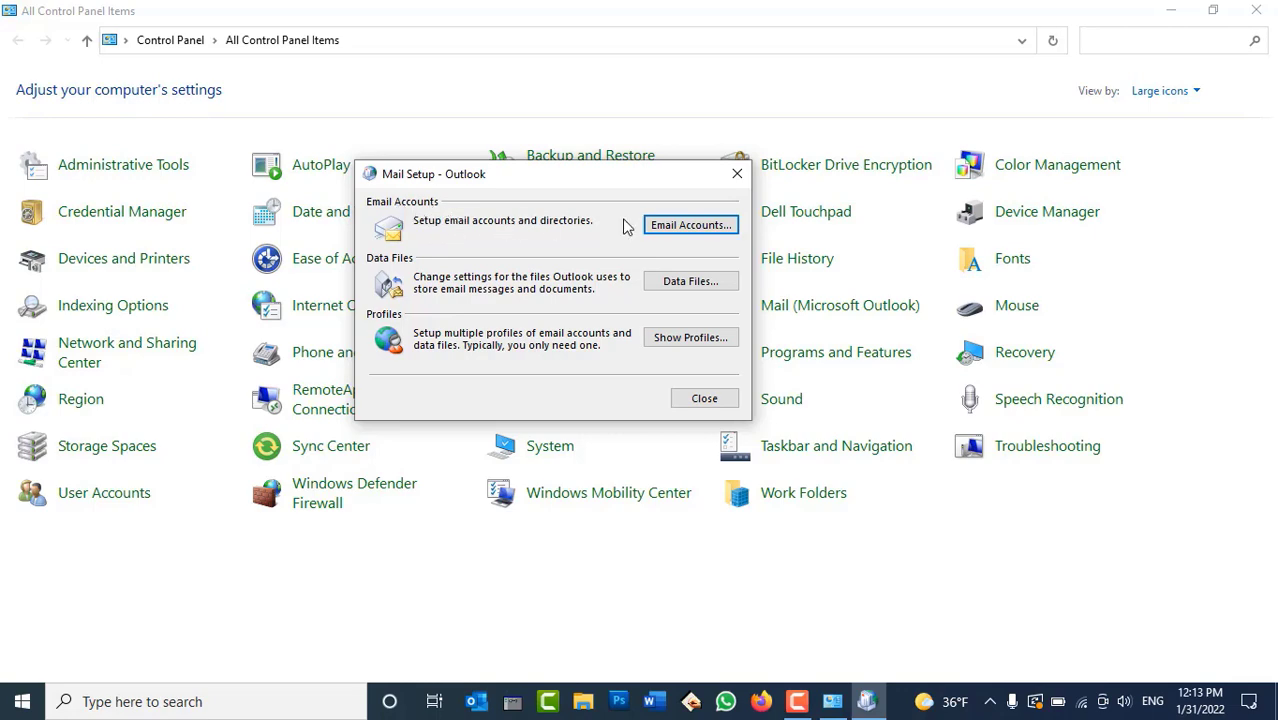
pyautogui.click(690, 225)
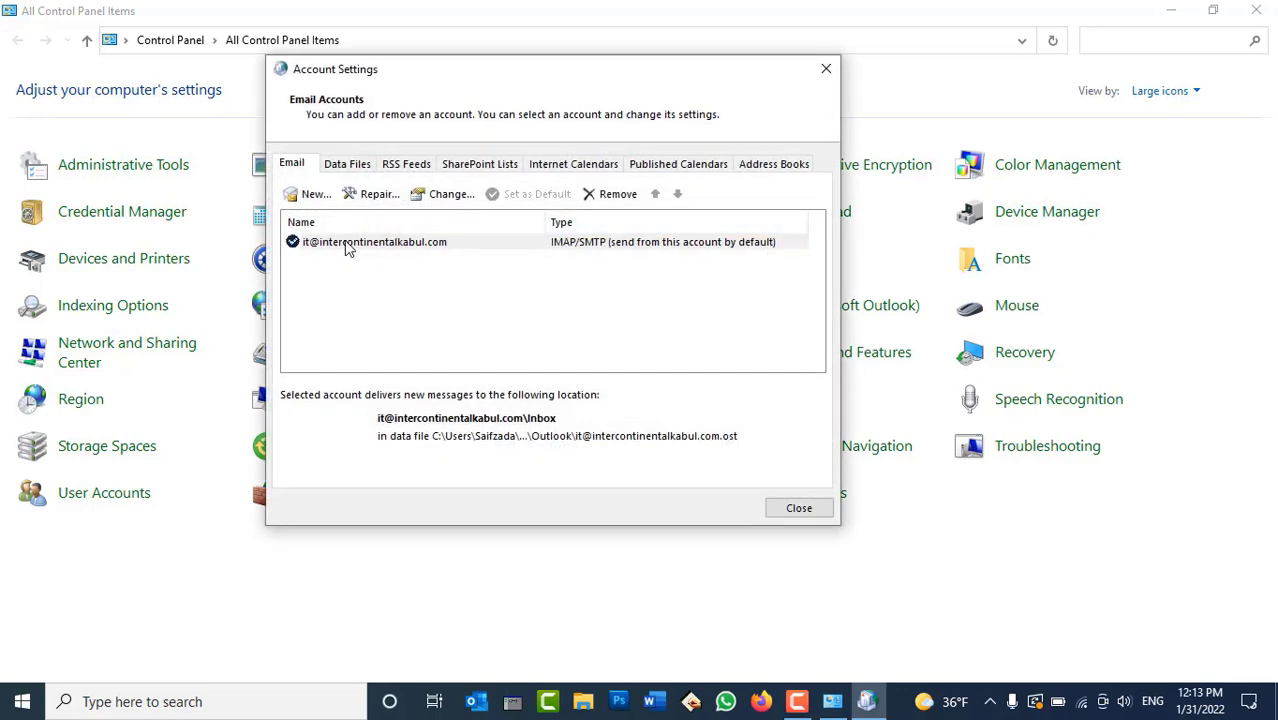
pyautogui.click(343, 250)
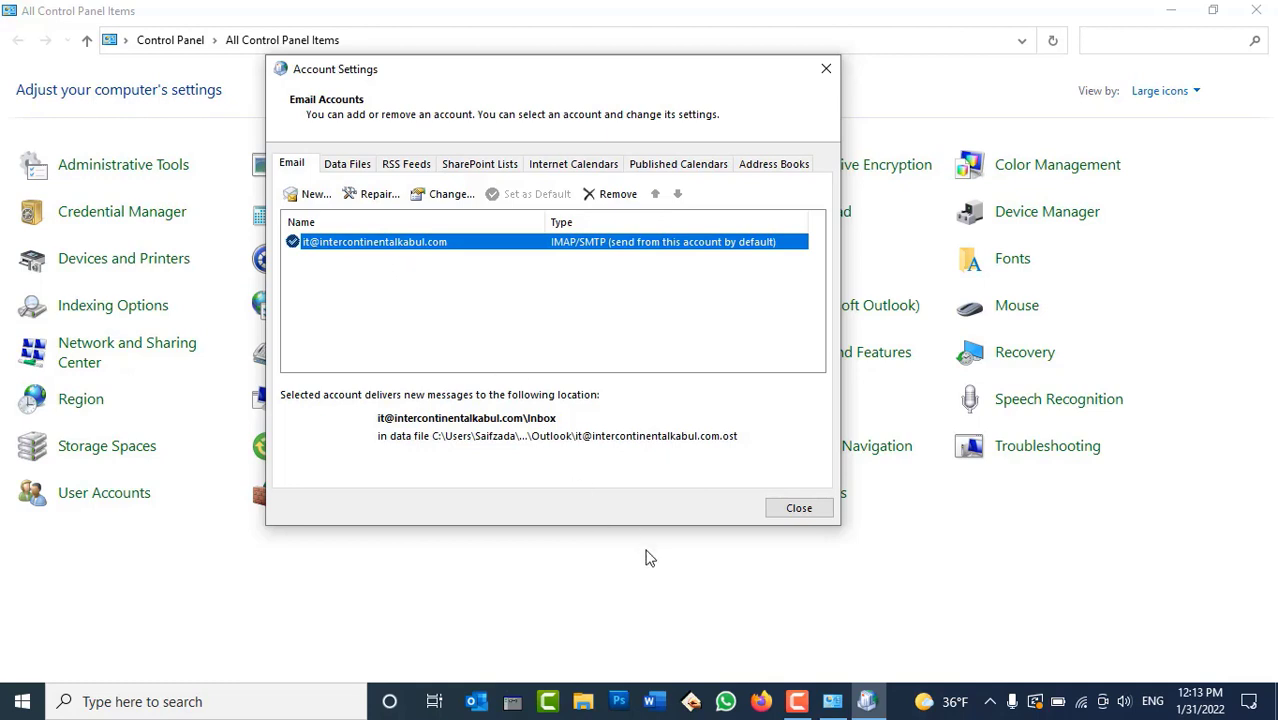
# Check Outlook briefly, then close and reopen the Email Accounts list
pyautogui.click(478, 702)
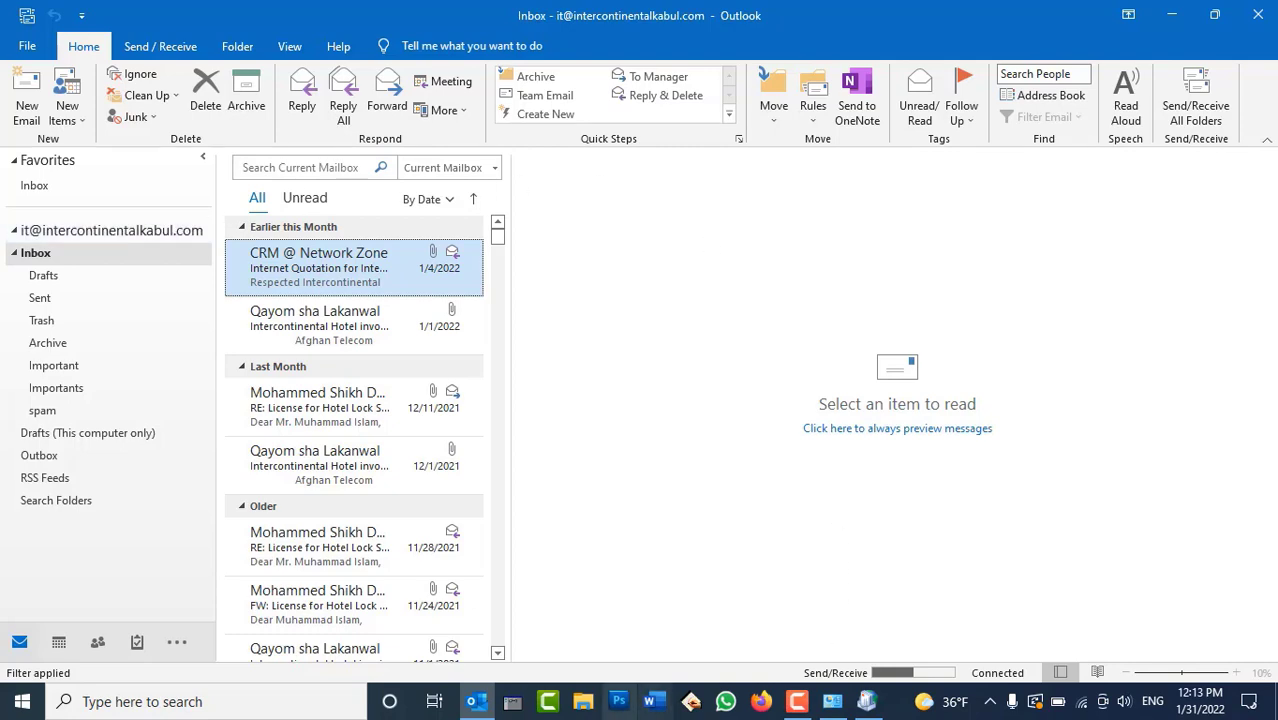
pyautogui.click(488, 706)
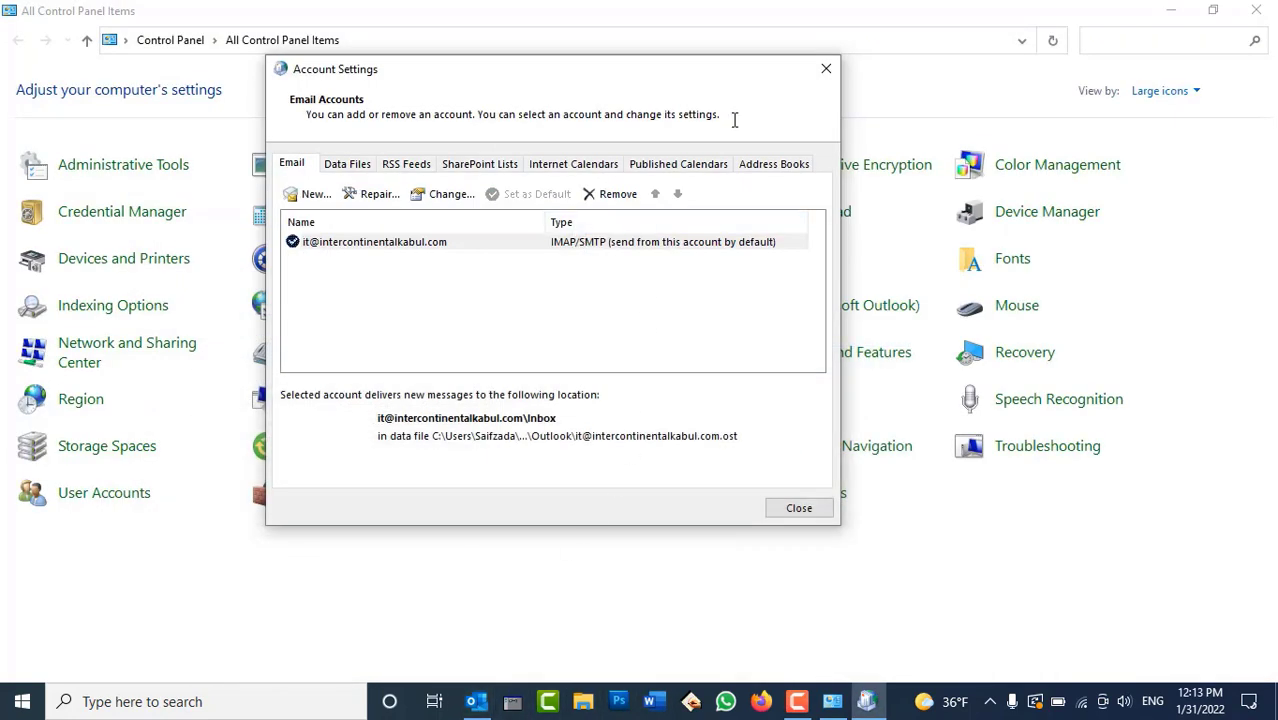
pyautogui.click(827, 72)
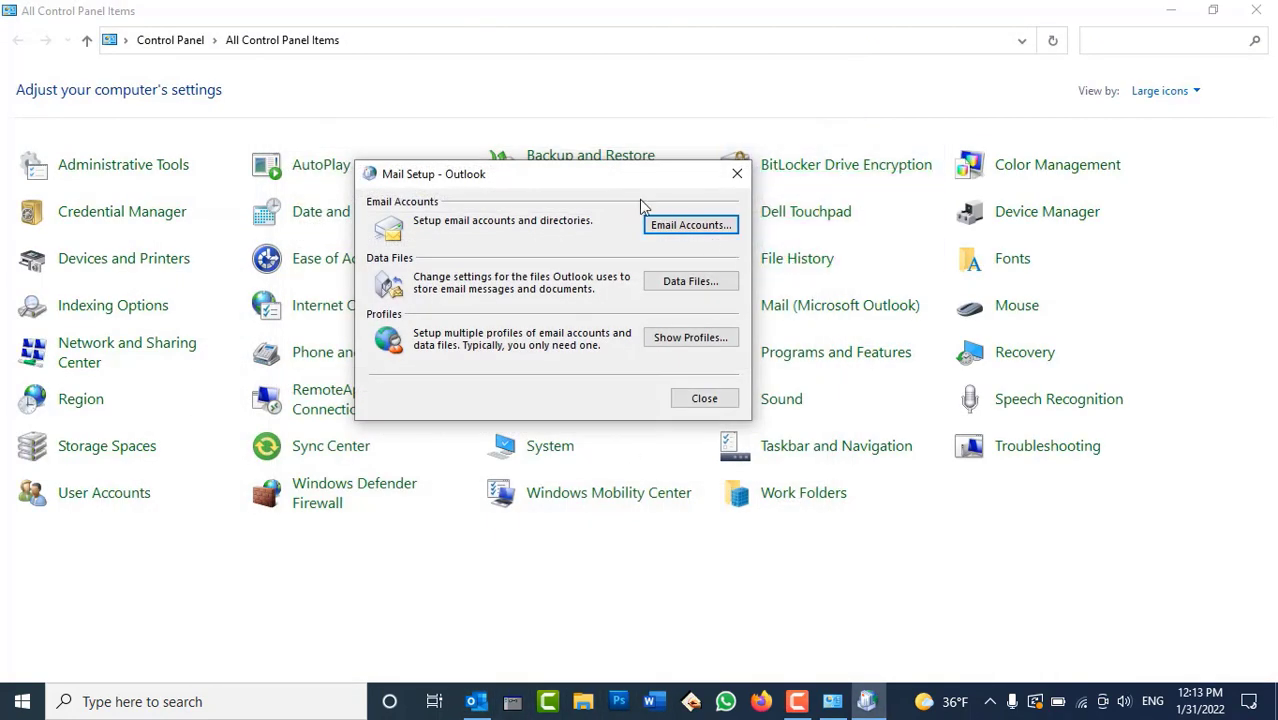
pyautogui.moveTo(610, 174); pyautogui.dragTo(787, 125)
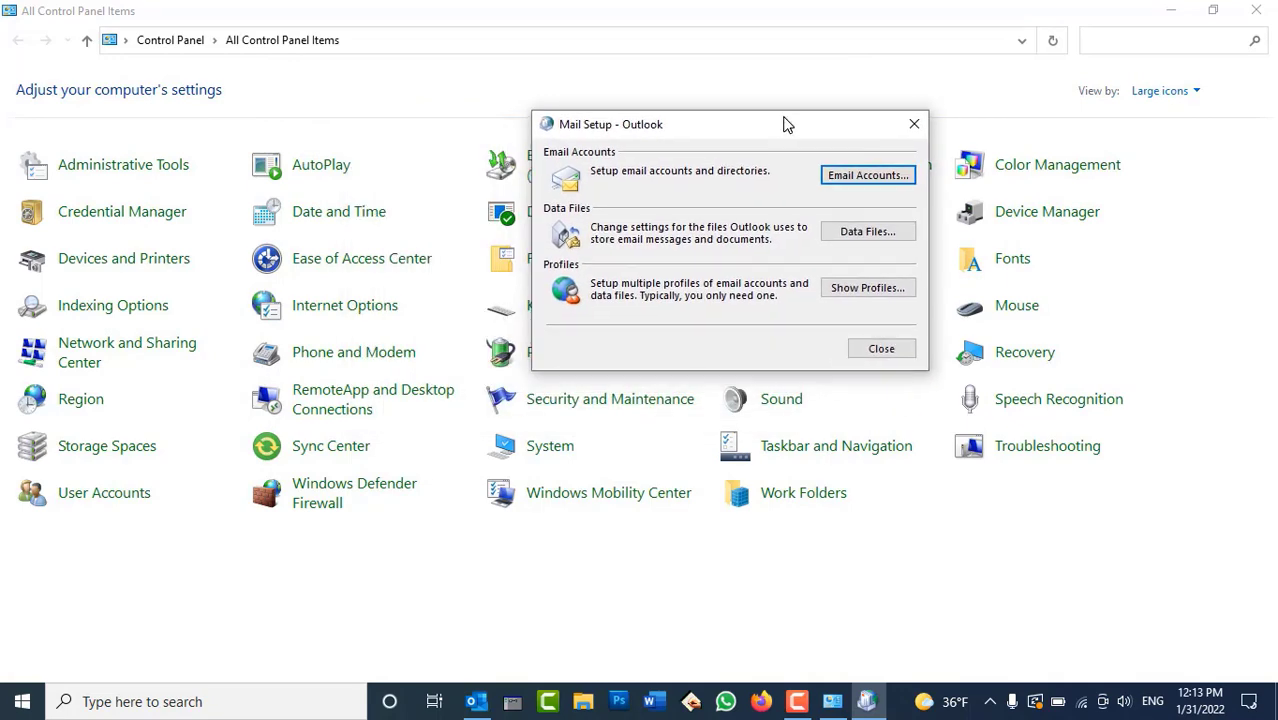
pyautogui.click(848, 178)
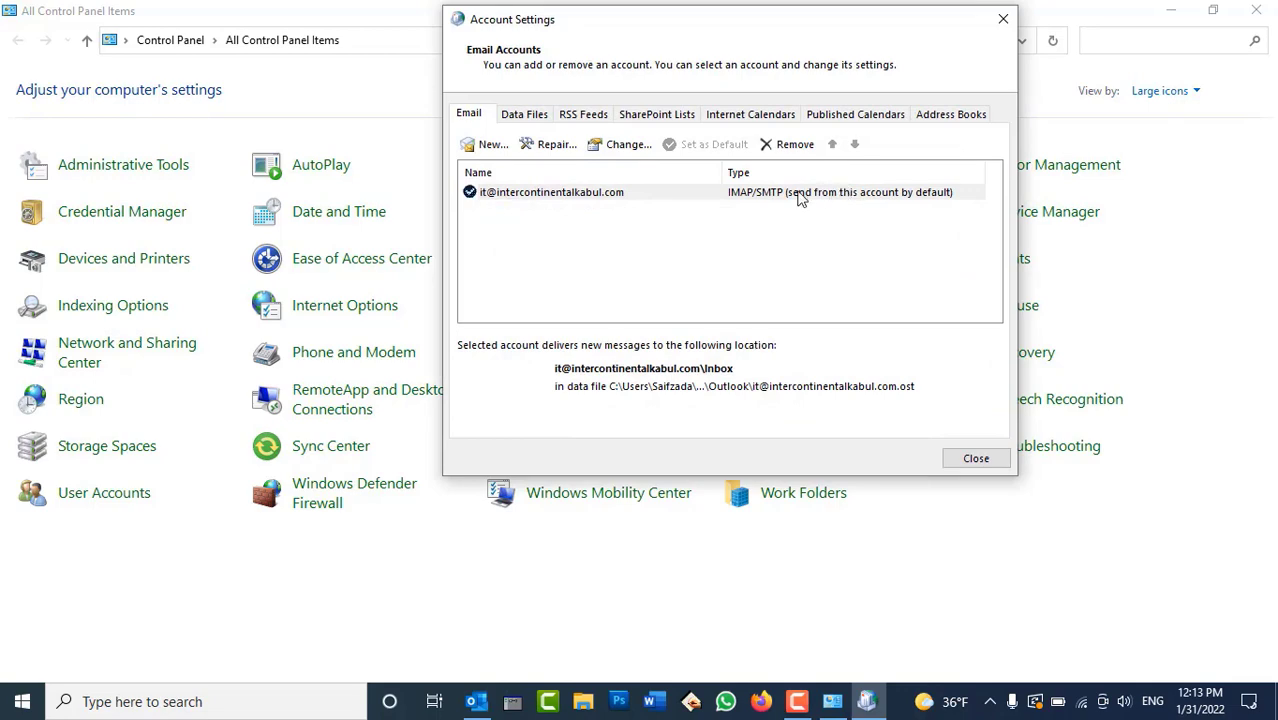
pyautogui.click(489, 145)
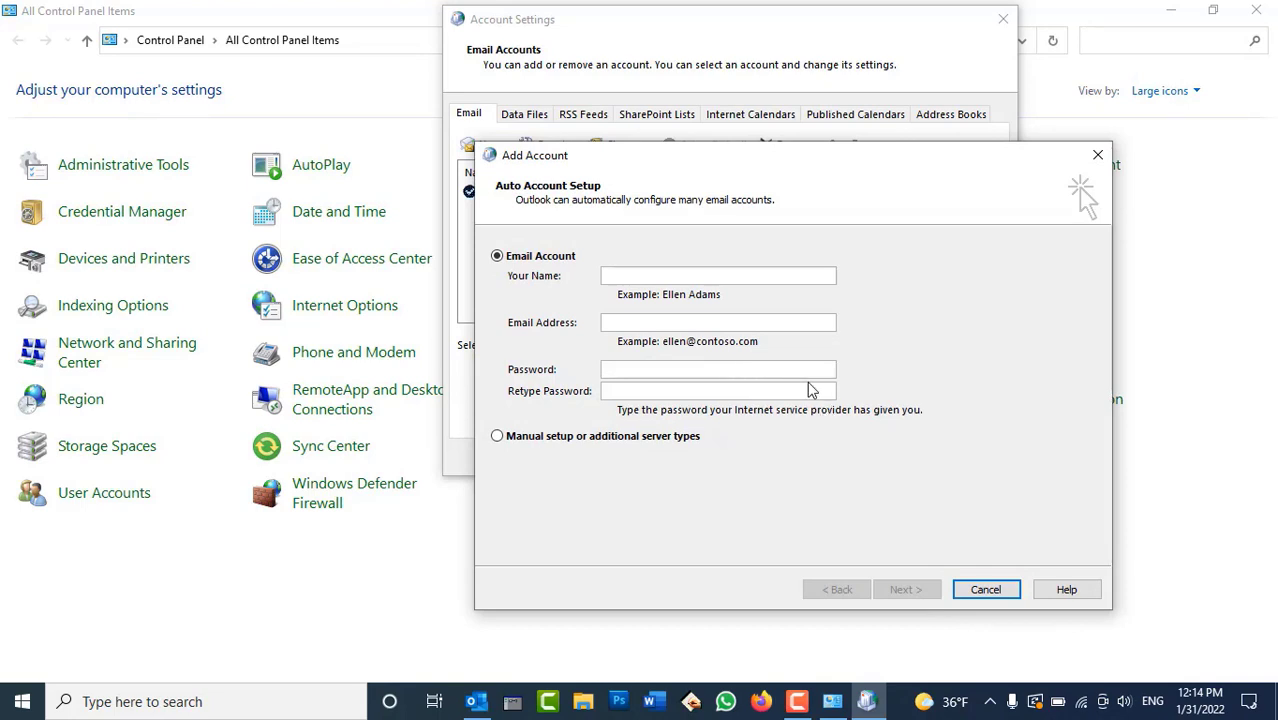
pyautogui.click(985, 590)
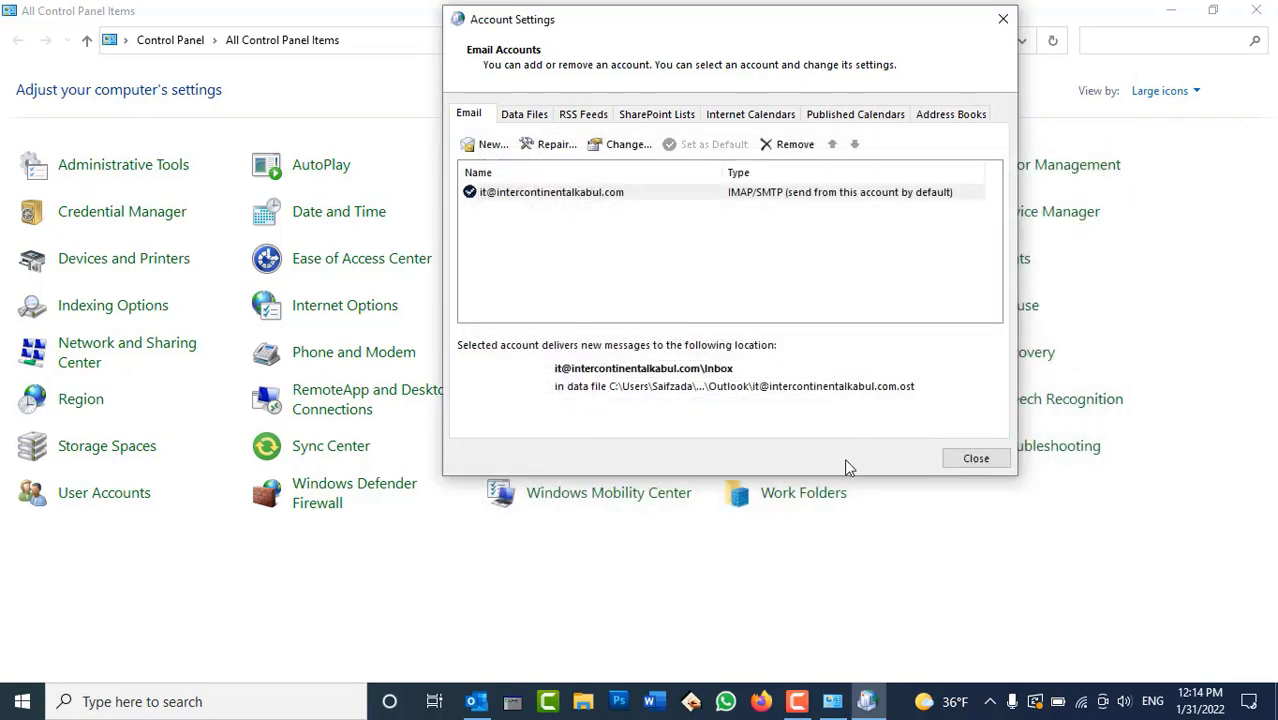
# Start a new account with manual setup and choose the POP or IMAP type
pyautogui.moveTo(798, 714)
pyautogui.click(491, 144)
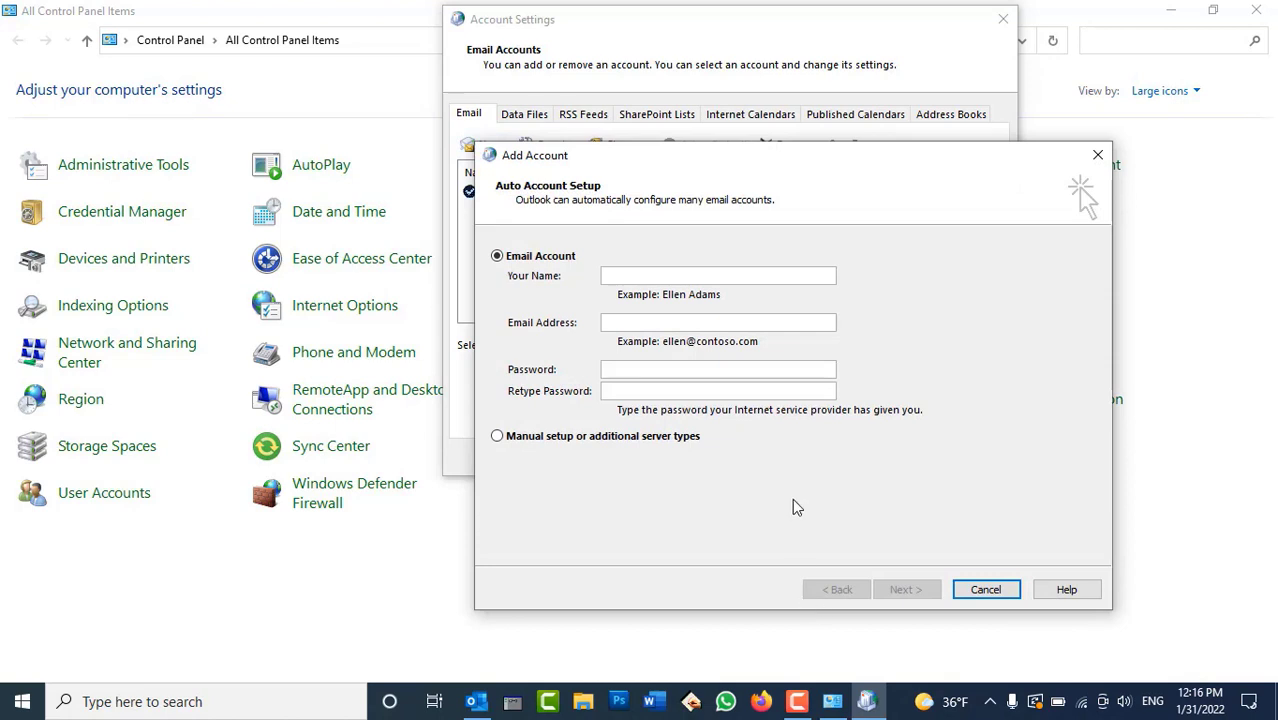
pyautogui.click(520, 438)
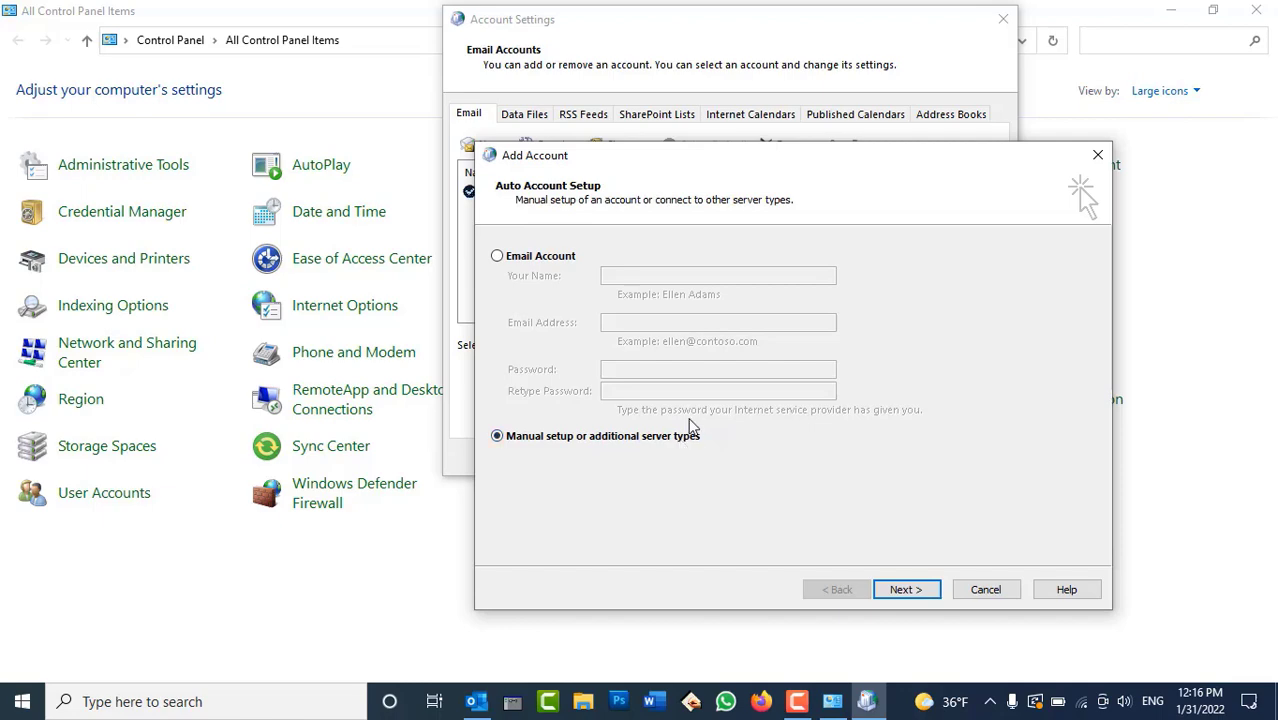
pyautogui.click(903, 590)
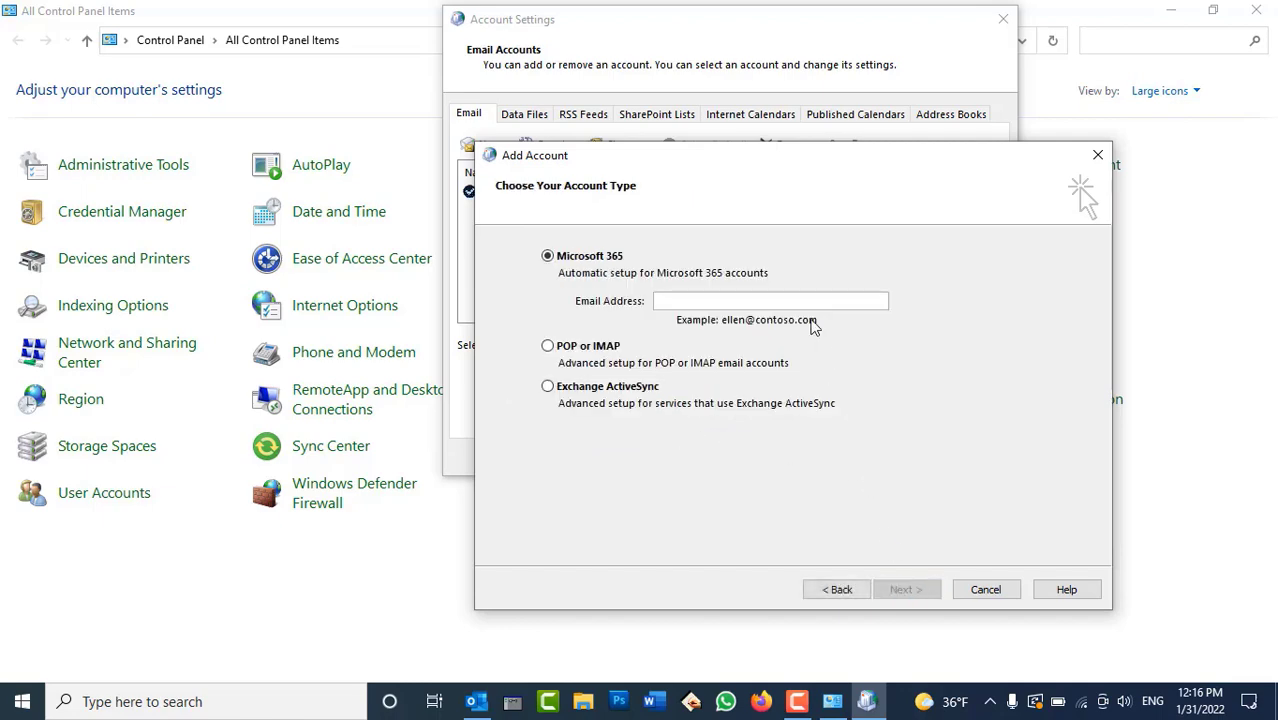
pyautogui.moveTo(752, 167); pyautogui.dragTo(807, 91)
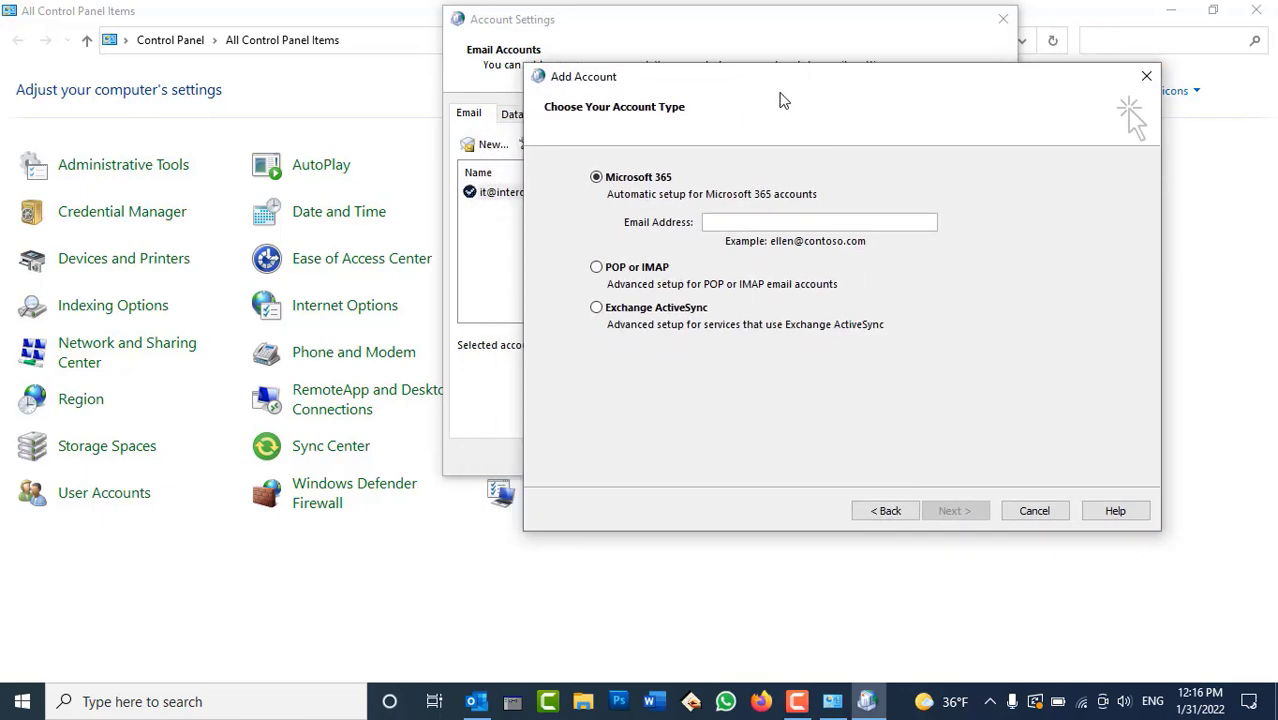
pyautogui.click(598, 270)
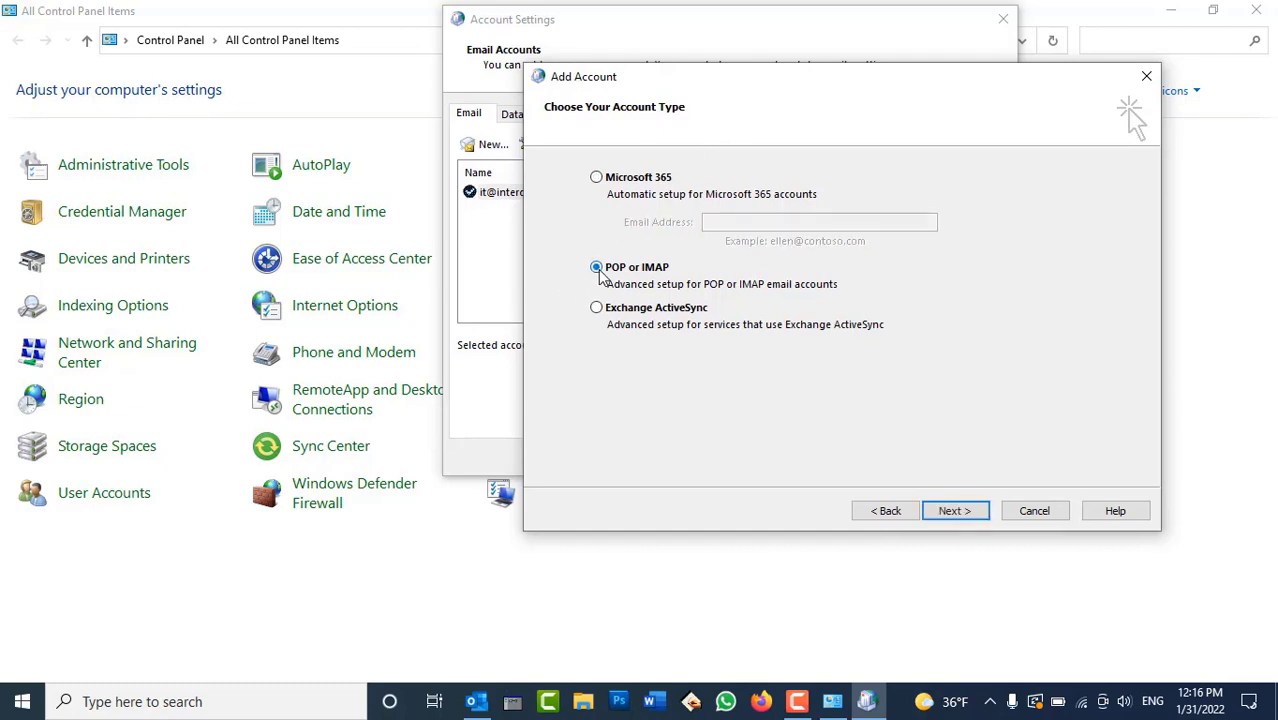
pyautogui.click(969, 515)
# Enter the user's name and e-mail address, and set Account Type to IMAP
pyautogui.click(705, 192)
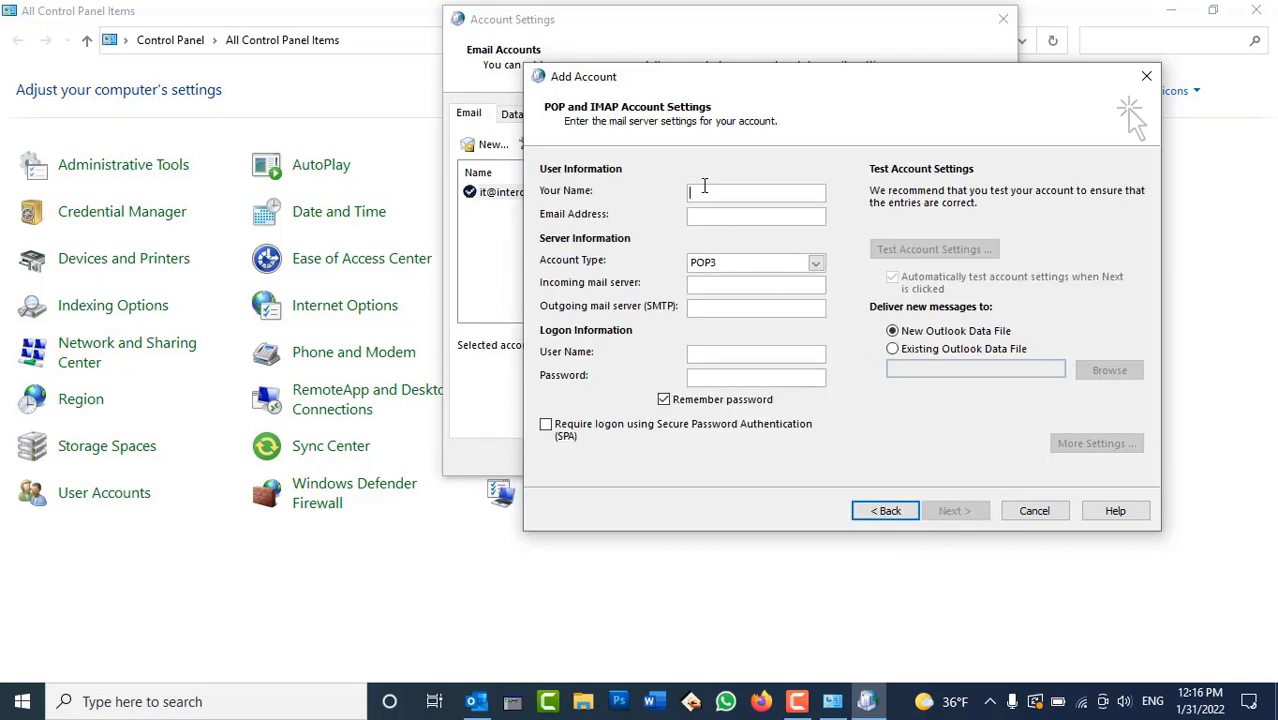
pyautogui.write('Khalid')
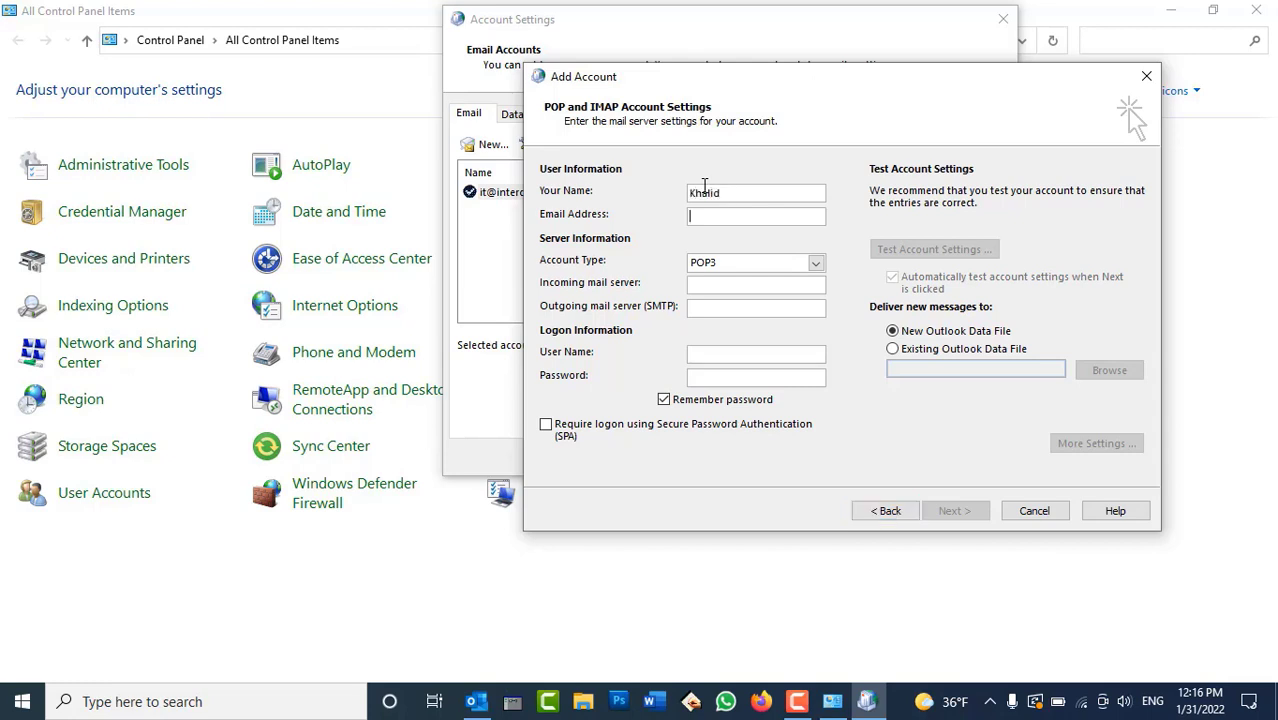
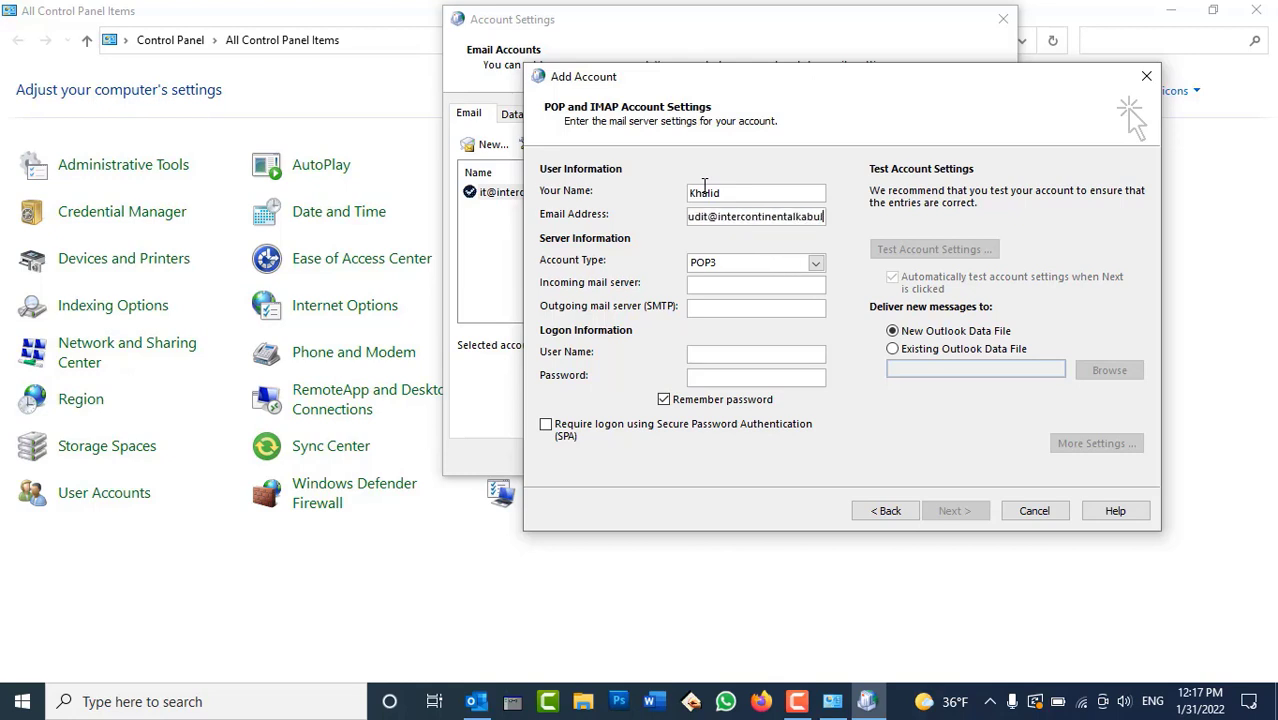
pyautogui.press('Left')
pyautogui.press('Left')
pyautogui.press('Left')
pyautogui.press('Left')
pyautogui.press('Left')
pyautogui.press('Left')
pyautogui.press('Left')
pyautogui.press('Left')
pyautogui.press('Left')
pyautogui.press('Left')
pyautogui.press('Left')
pyautogui.press('Left')
pyautogui.press('Left')
pyautogui.press('Left')
pyautogui.press('Left')
pyautogui.press('Left')
pyautogui.press('Left')
pyautogui.press('Left')
pyautogui.press('Left')
pyautogui.press('Left')
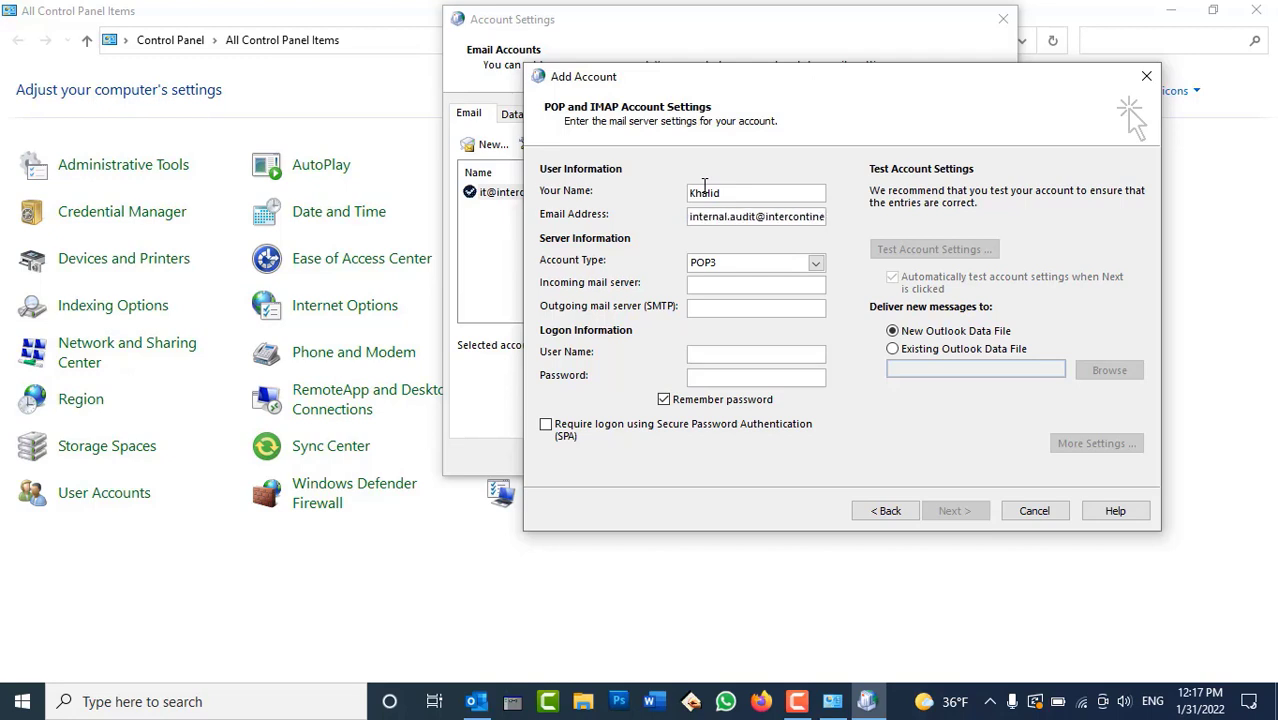
pyautogui.press('Right')
pyautogui.press('Right')
pyautogui.press('Right')
pyautogui.press('Right')
pyautogui.press('Right')
pyautogui.press('Right')
pyautogui.press('Right')
pyautogui.press('Right')
pyautogui.press('Right')
pyautogui.press('Right')
pyautogui.press('Right')
pyautogui.press('Right')
pyautogui.press('Right')
pyautogui.press('Right')
pyautogui.press('Right')
pyautogui.press('Right')
pyautogui.press('Right')
pyautogui.press('Right')
pyautogui.press('Right')
pyautogui.press('Right')
pyautogui.press('Right')
pyautogui.press('Right')
pyautogui.press('Right')
pyautogui.press('Right')
pyautogui.press('Right')
pyautogui.press('Right')
pyautogui.press('Right')
pyautogui.press('Right')
pyautogui.press('Right')
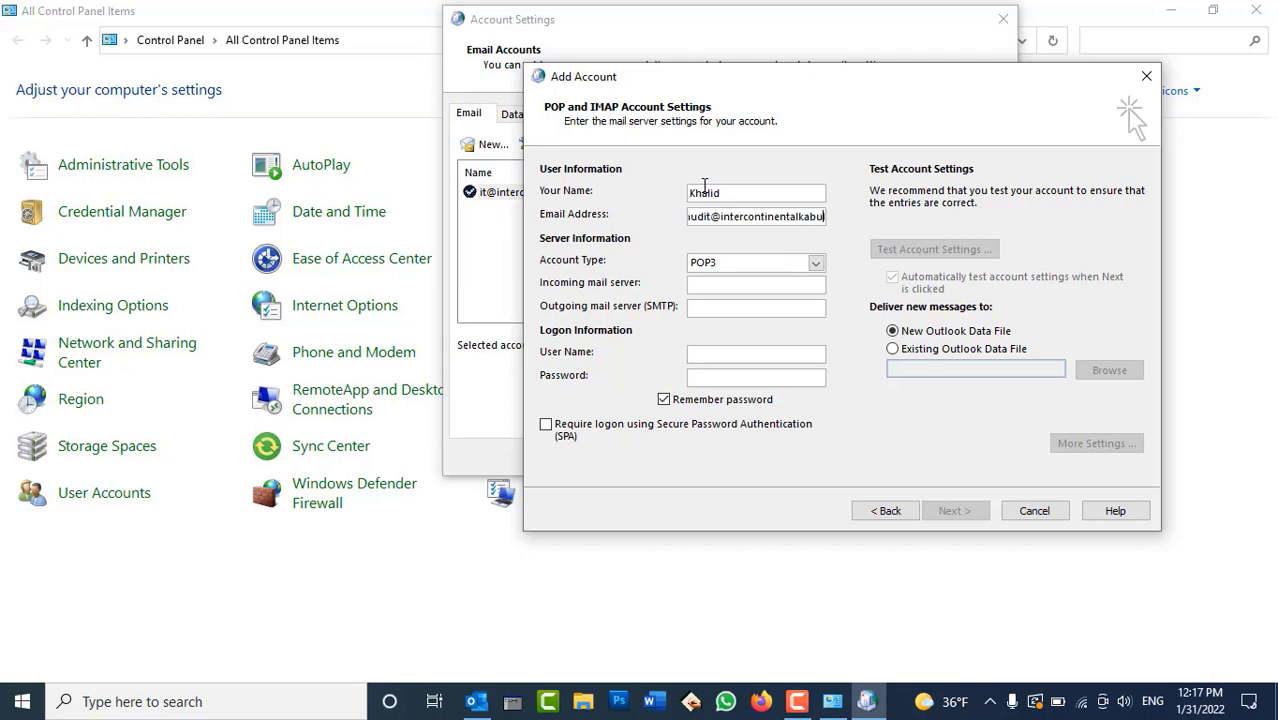
pyautogui.press('Right')
pyautogui.press('Right')
pyautogui.press('Right')
pyautogui.press('Right')
pyautogui.press('Right')
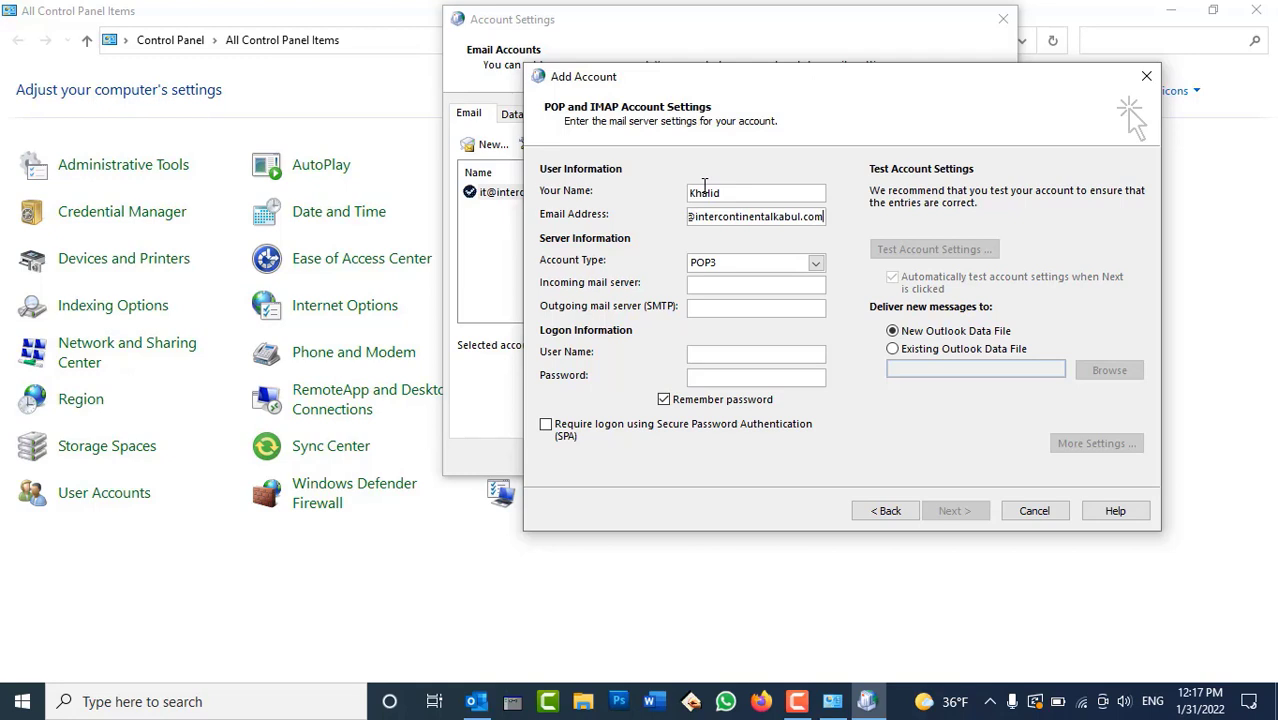
pyautogui.click(768, 262)
pyautogui.click(737, 293)
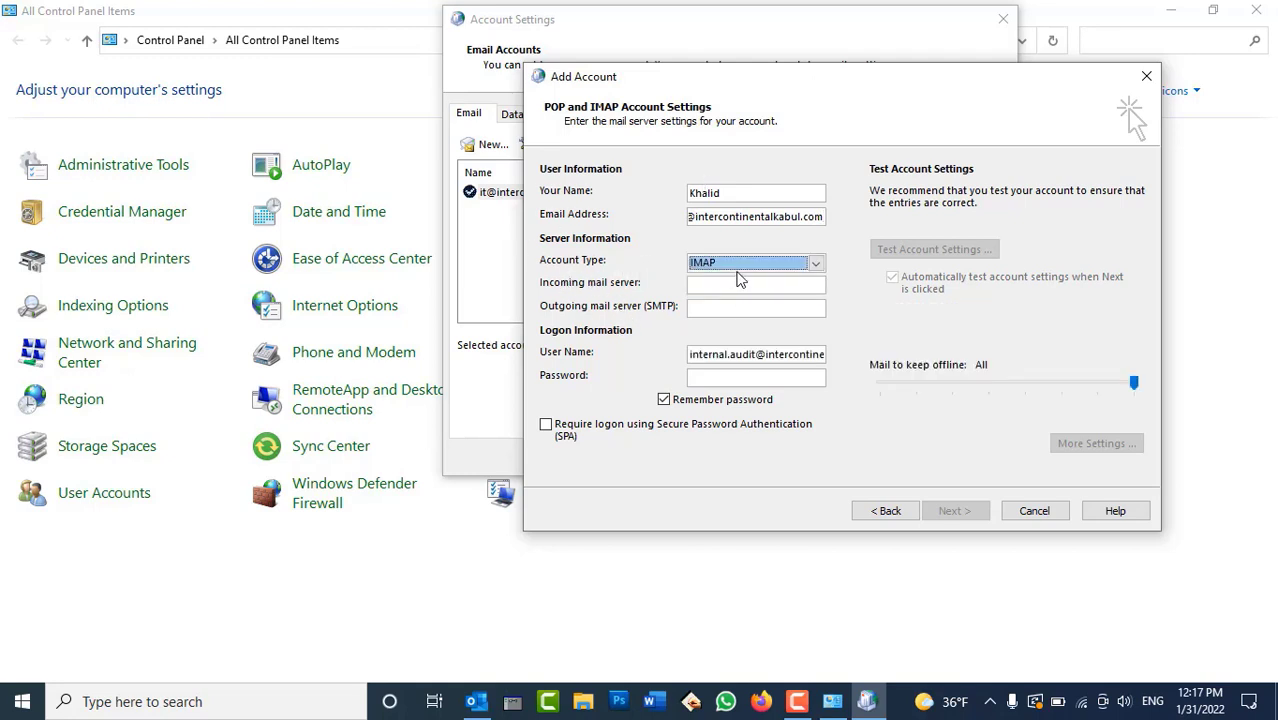
pyautogui.click(738, 266)
pyautogui.click(731, 294)
# Set both incoming and outgoing mail servers to mail.intercontinentalkabul.com
pyautogui.click(706, 289)
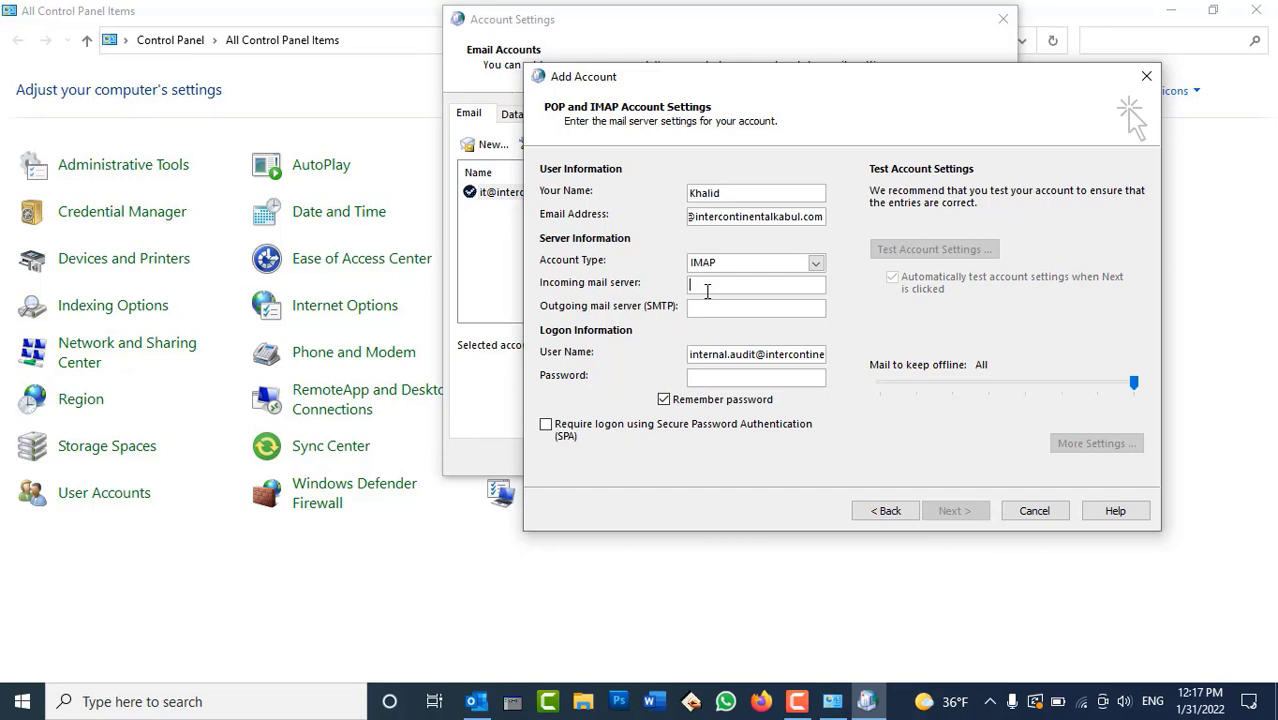
pyautogui.write('mail.int')
pyautogui.write('ercontinental')
pyautogui.write('kabul.com')
pyautogui.hotkey('ctrl', 'a')
pyautogui.hotkey('ctrl', 'c')
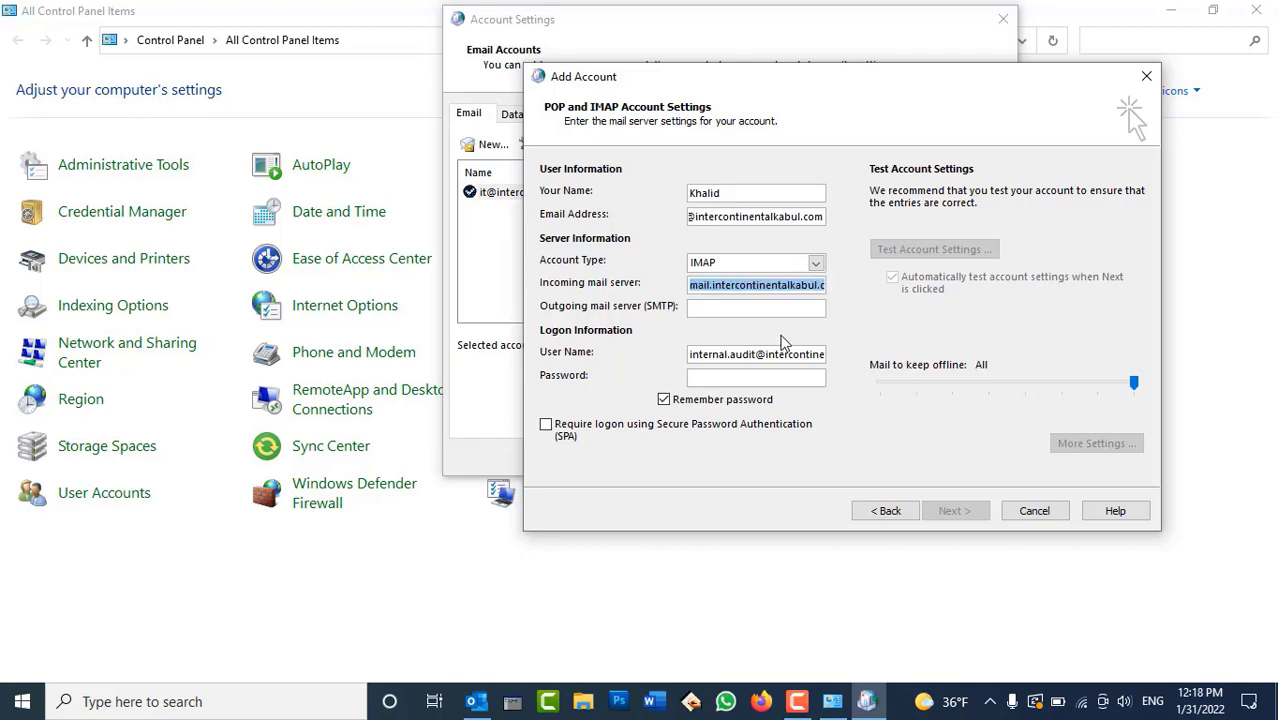
pyautogui.click(745, 309)
pyautogui.hotkey('ctrl', 'v')
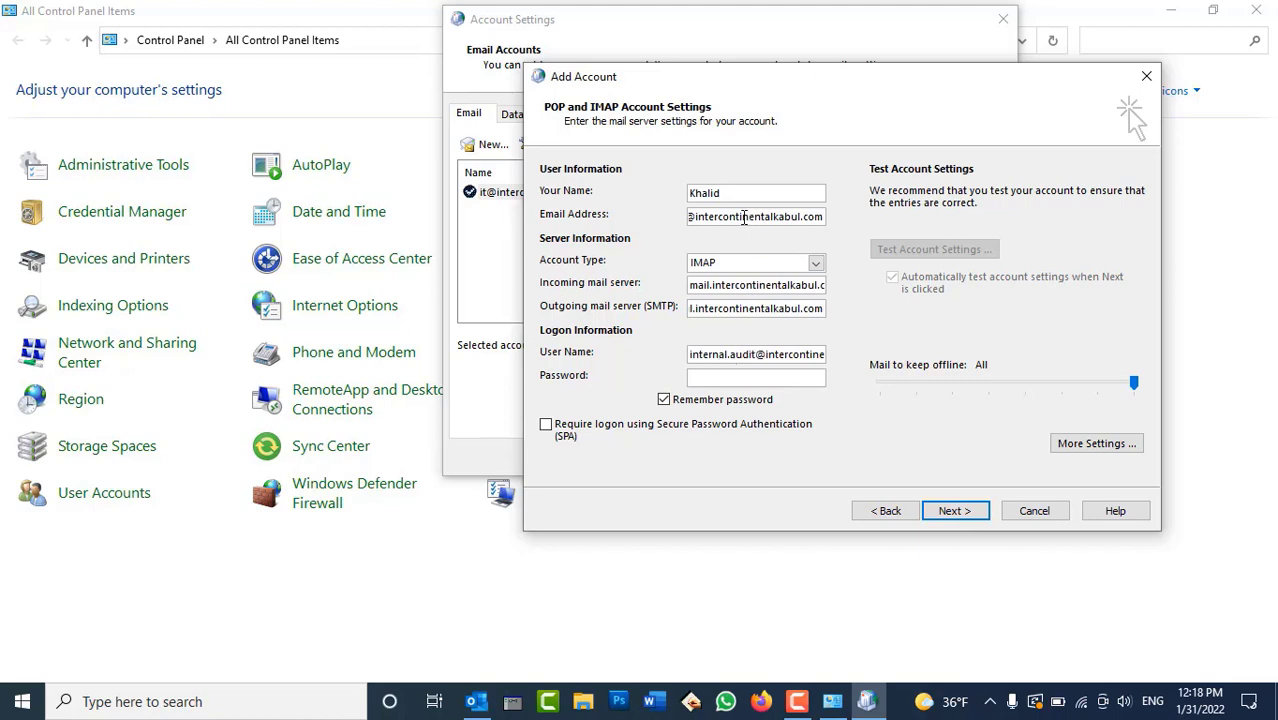
# Verify the logon user name and enter the account password
pyautogui.moveTo(704, 354); pyautogui.dragTo(890, 341)
pyautogui.click(741, 378)
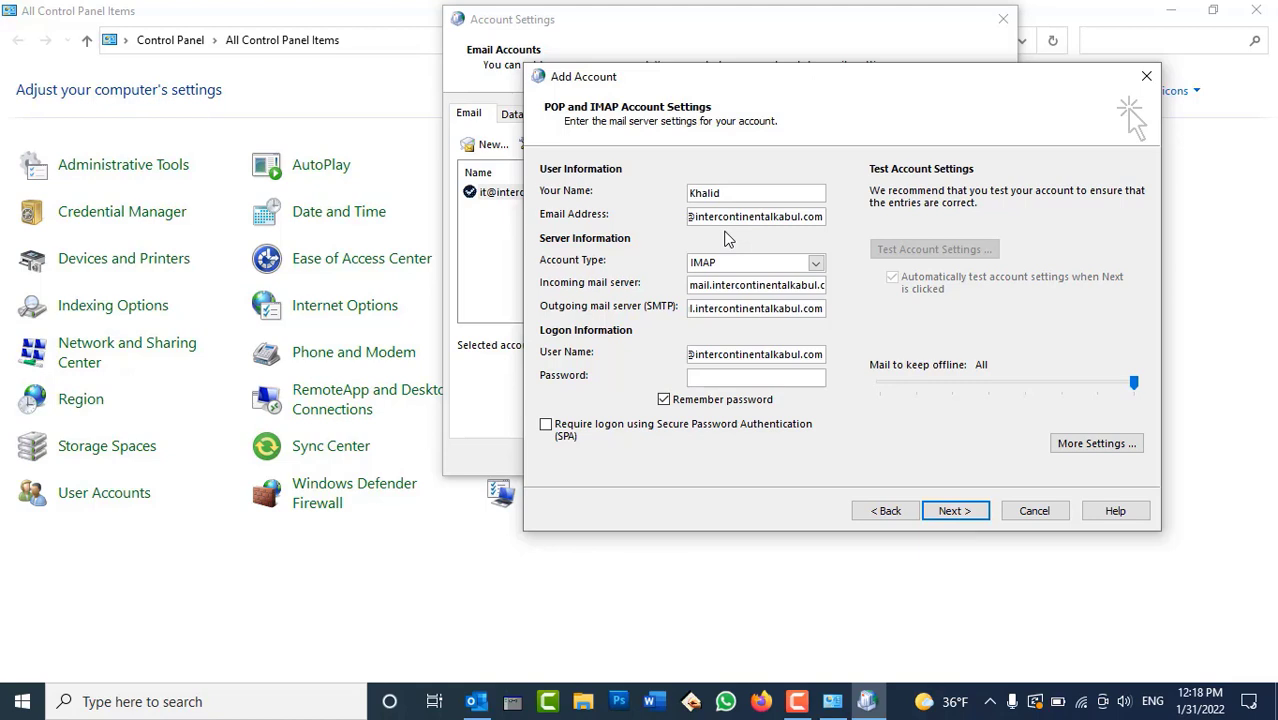
pyautogui.click(732, 376)
pyautogui.write('*********')
# In More Settings, require authentication for the outgoing server
pyautogui.click(1073, 448)
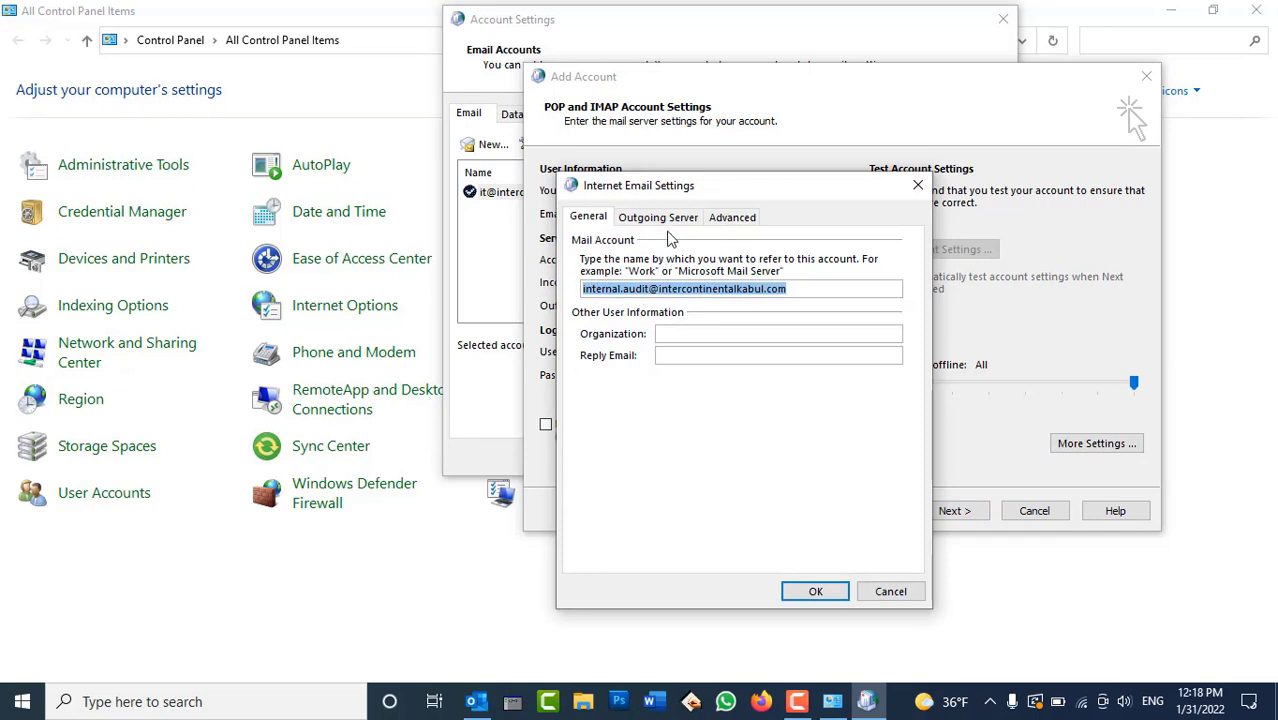
pyautogui.click(662, 220)
pyautogui.click(640, 244)
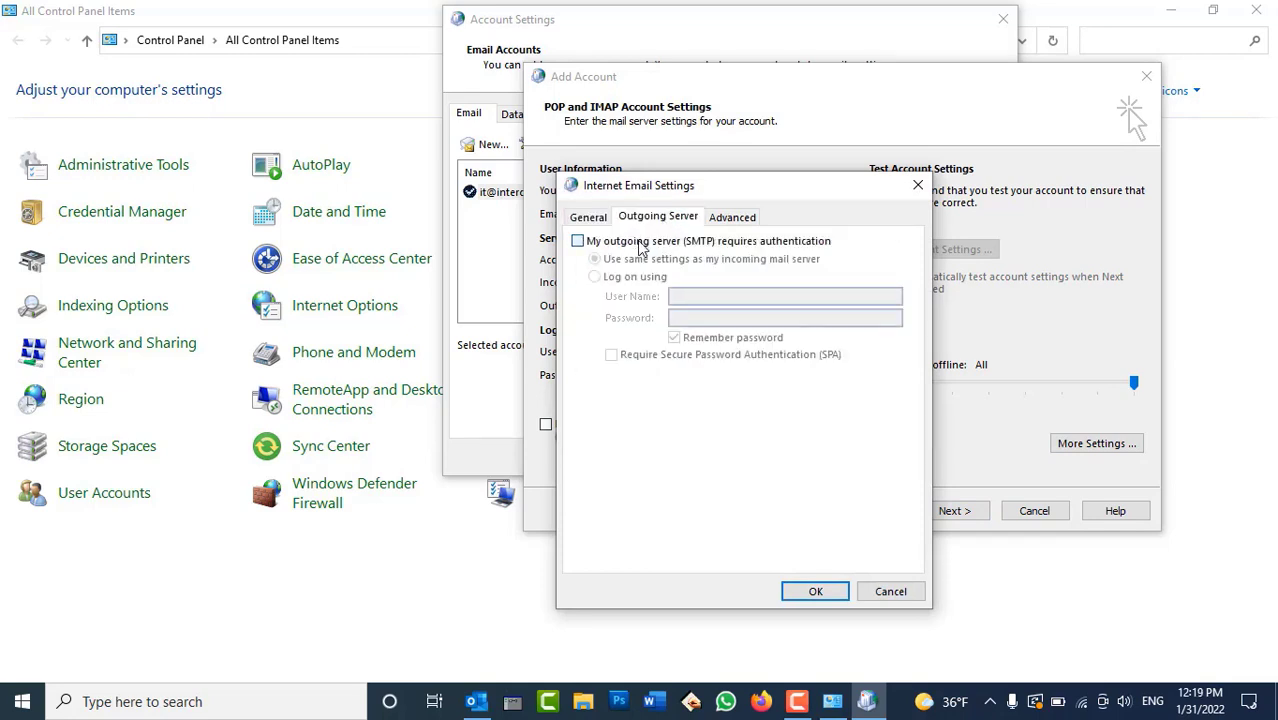
# Keep IMAP port 143 unencrypted, change the SMTP port to 587, and confirm
pyautogui.click(733, 218)
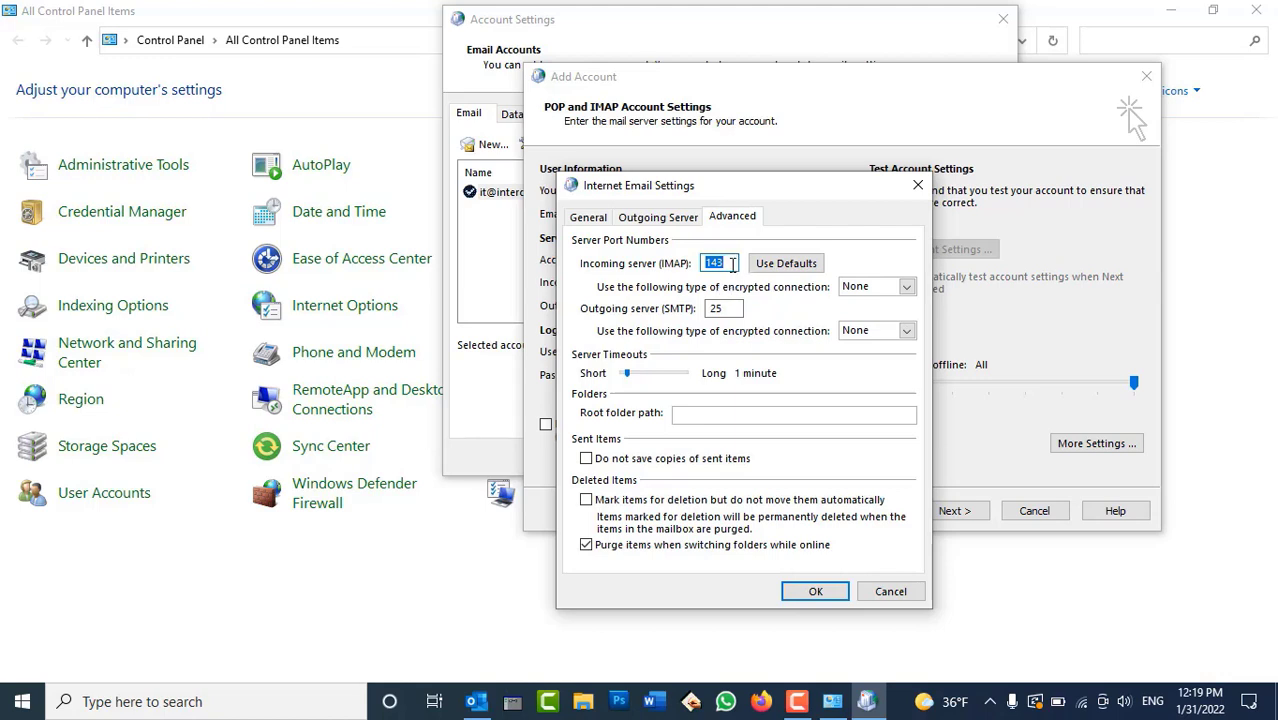
pyautogui.click(731, 263)
pyautogui.click(881, 289)
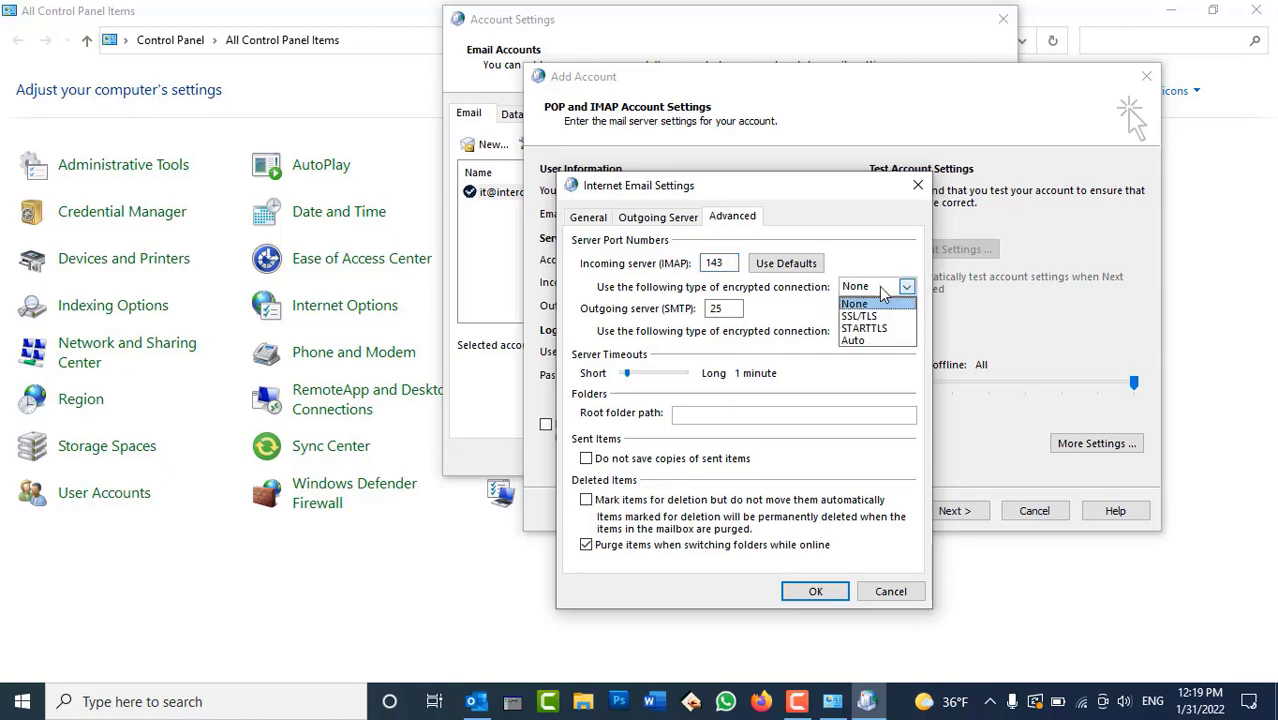
pyautogui.click(879, 287)
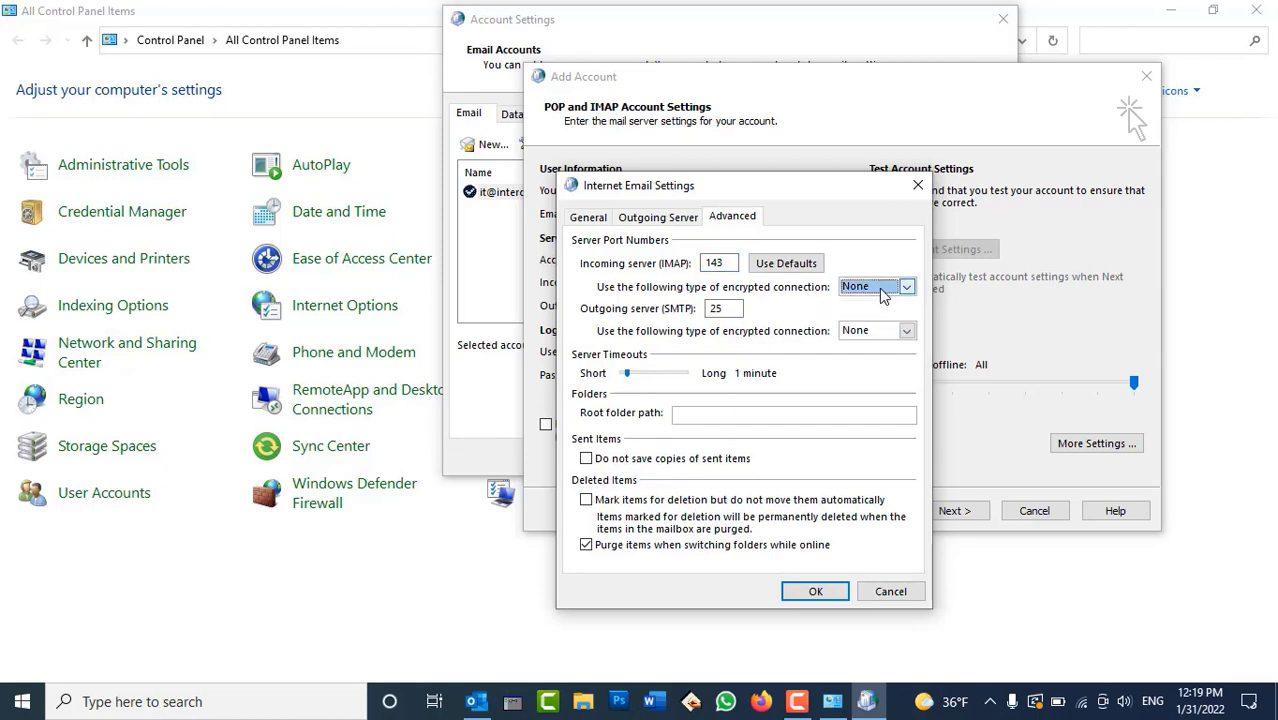
pyautogui.doubleClick(731, 308)
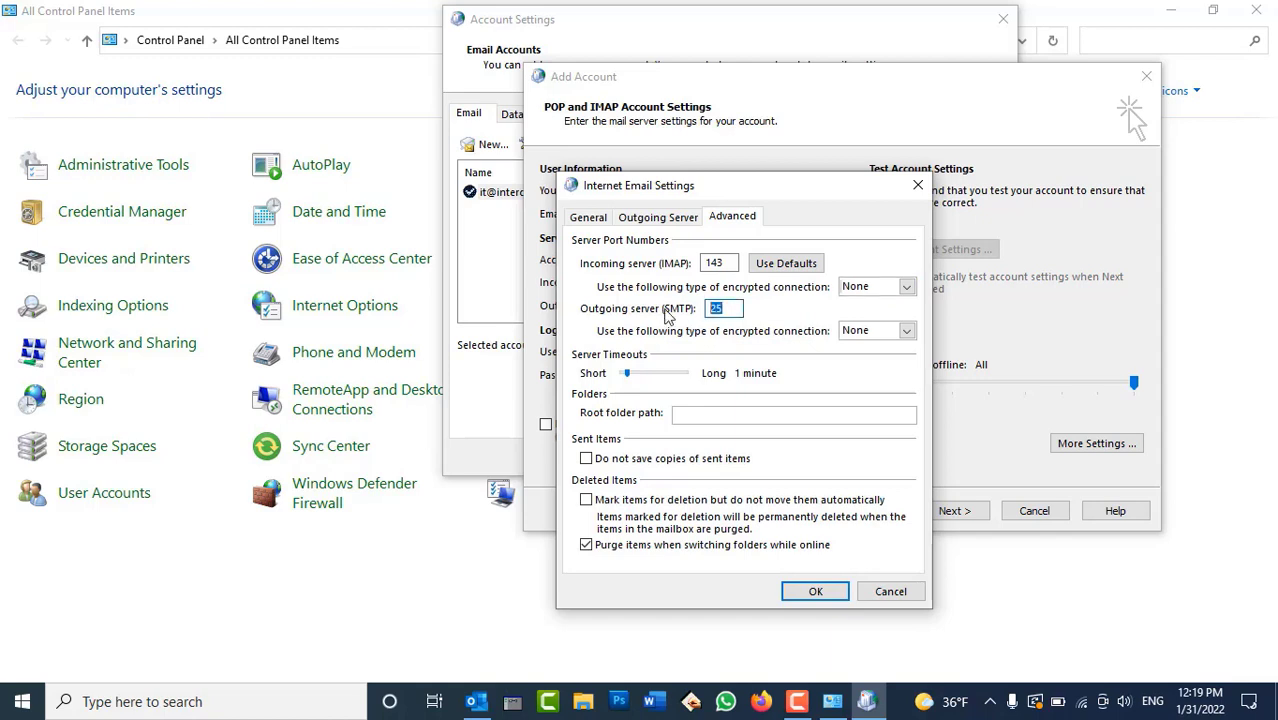
pyautogui.write('587')
pyautogui.click(808, 591)
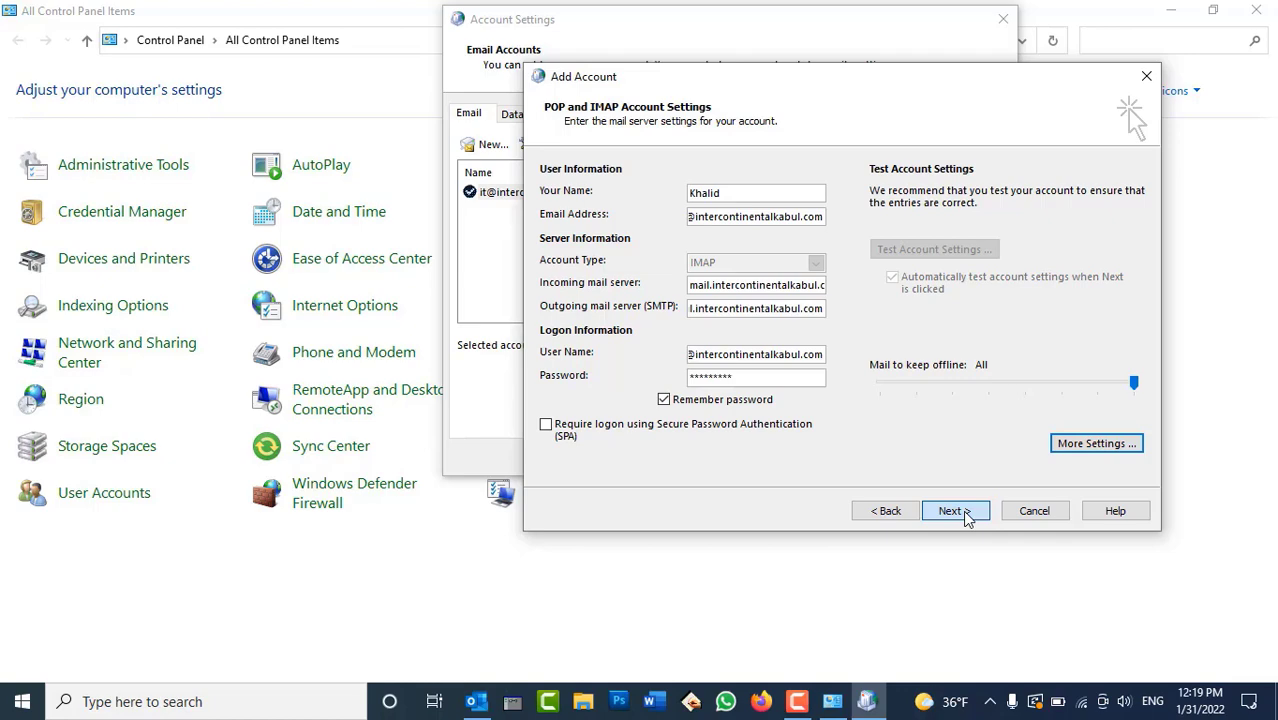
# Run the account connection tests, close the successful results, and finish adding the account
pyautogui.click(964, 516)
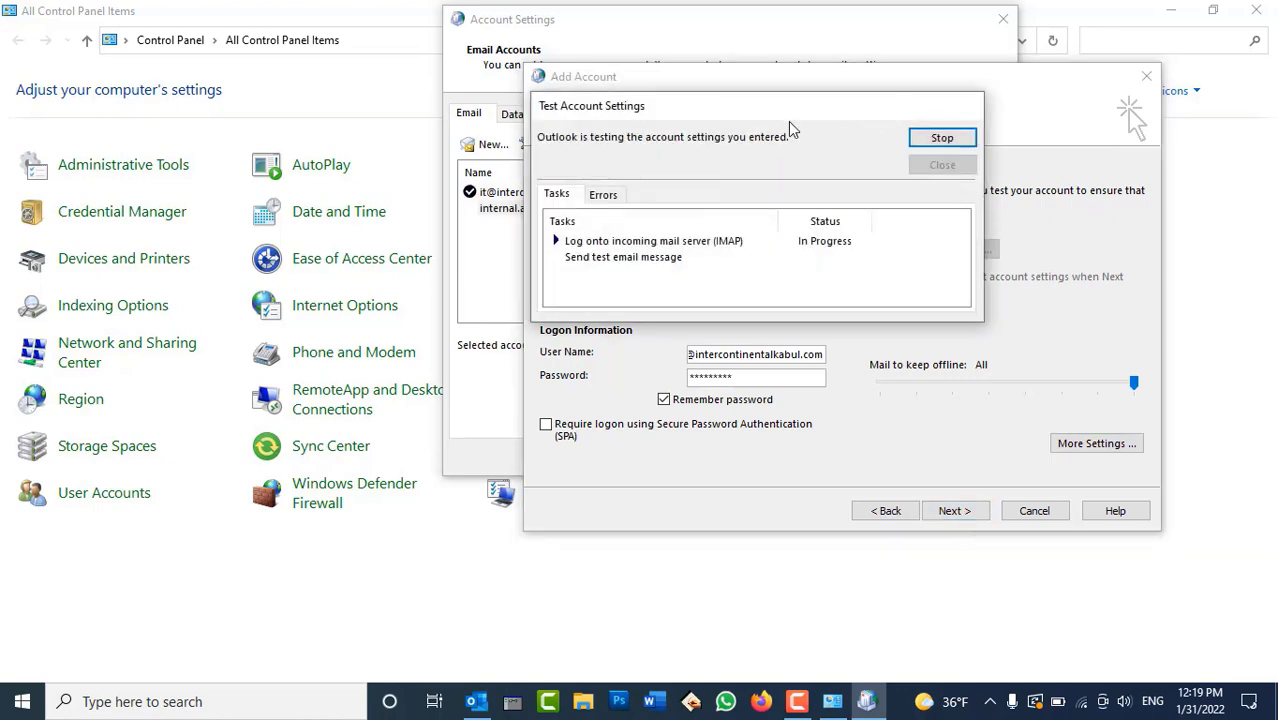
pyautogui.moveTo(802, 117); pyautogui.dragTo(869, 101)
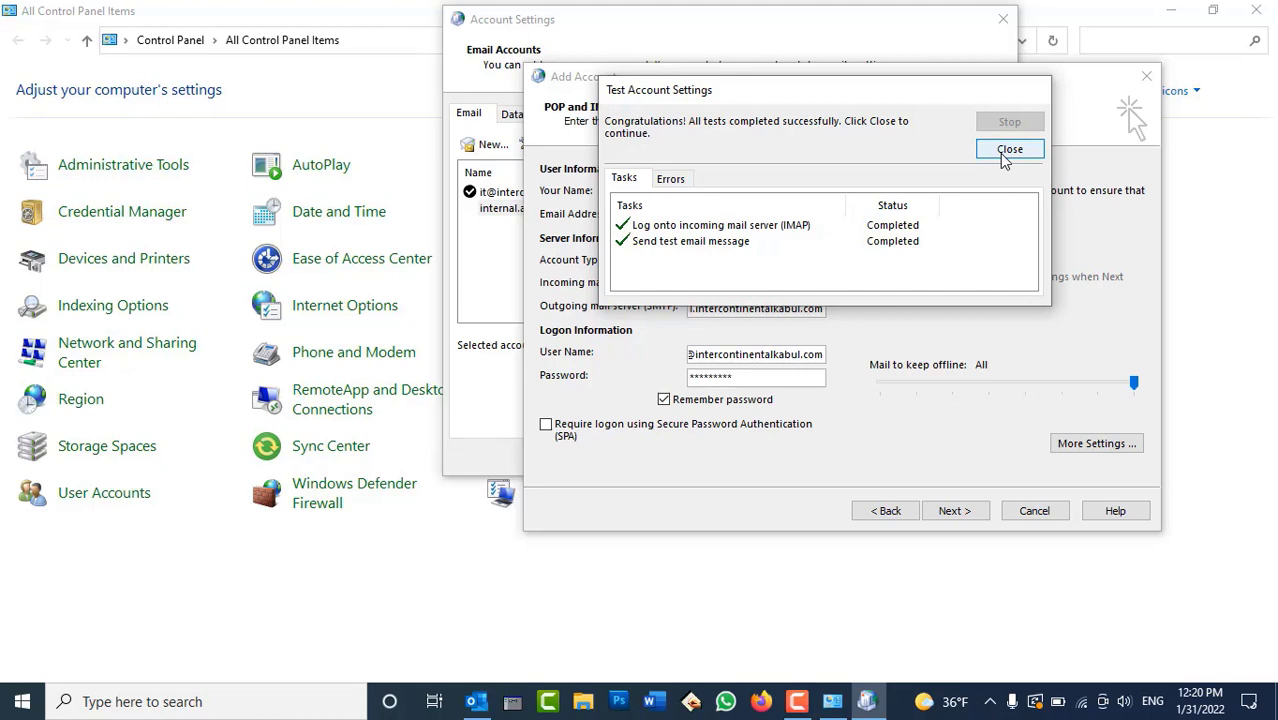
pyautogui.click(1007, 150)
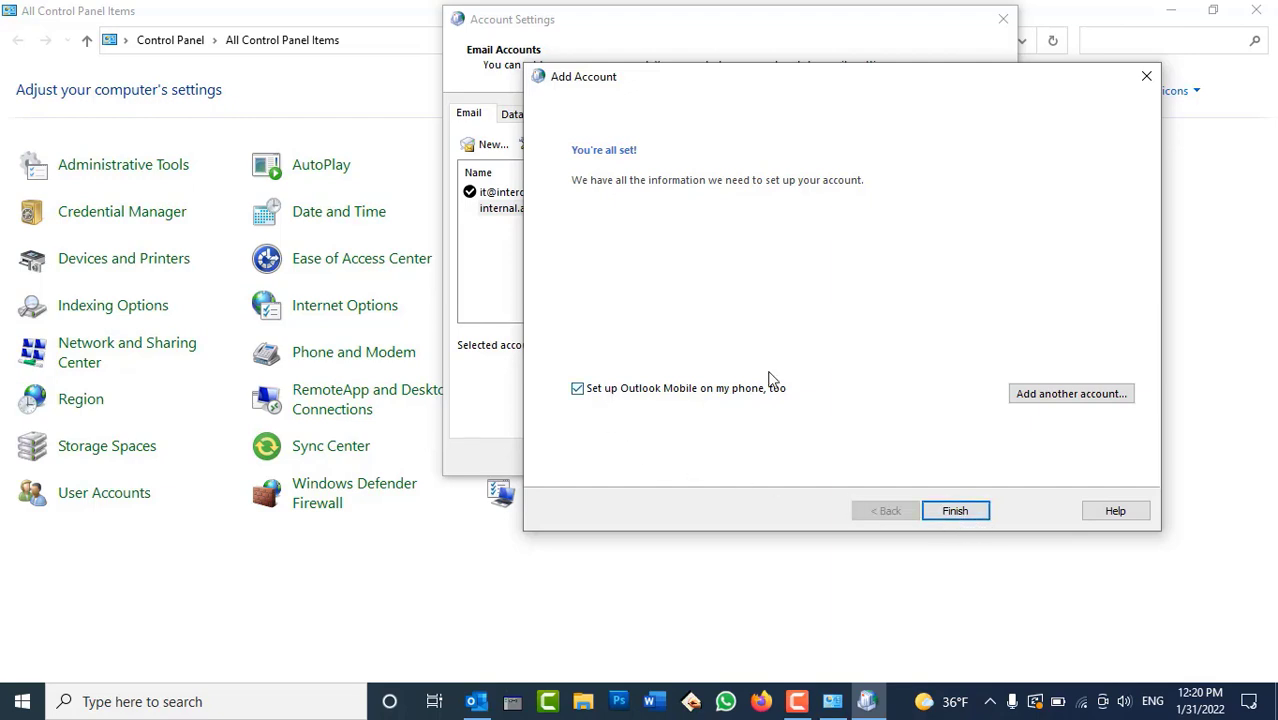
pyautogui.click(953, 512)
# Close Account Settings and Mail Setup, then bring Outlook to the front
pyautogui.click(510, 210)
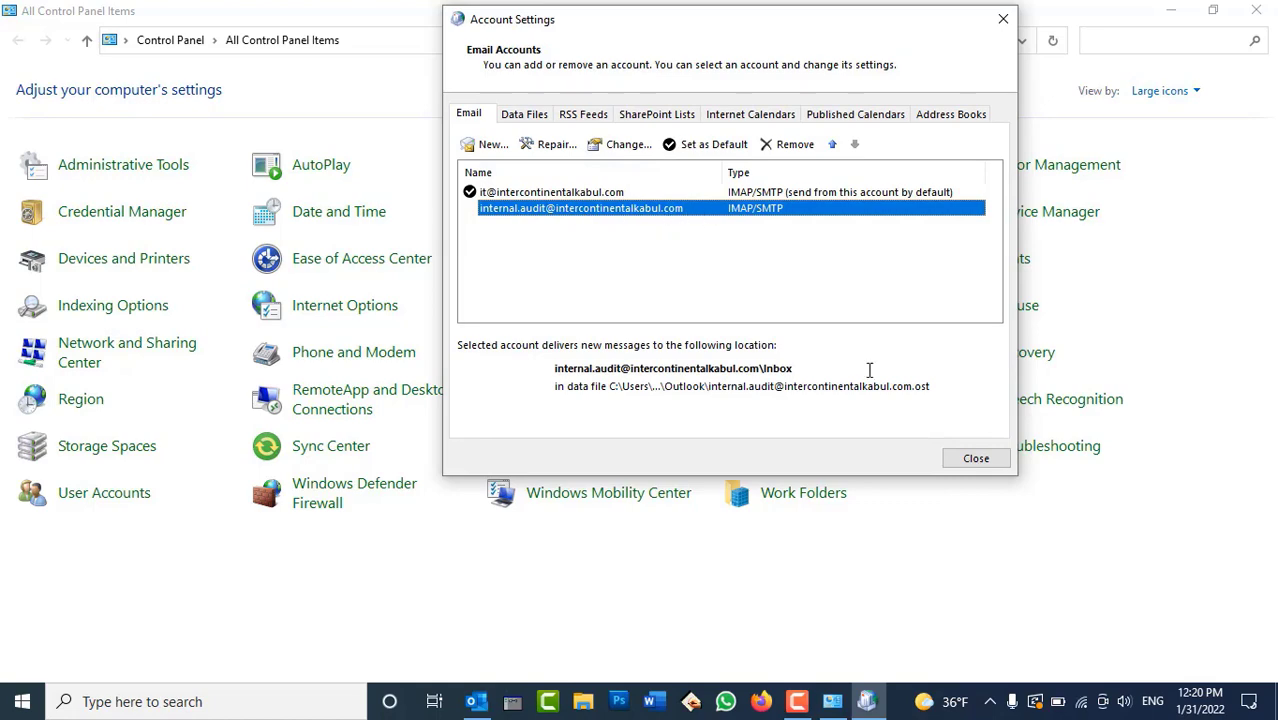
pyautogui.click(975, 458)
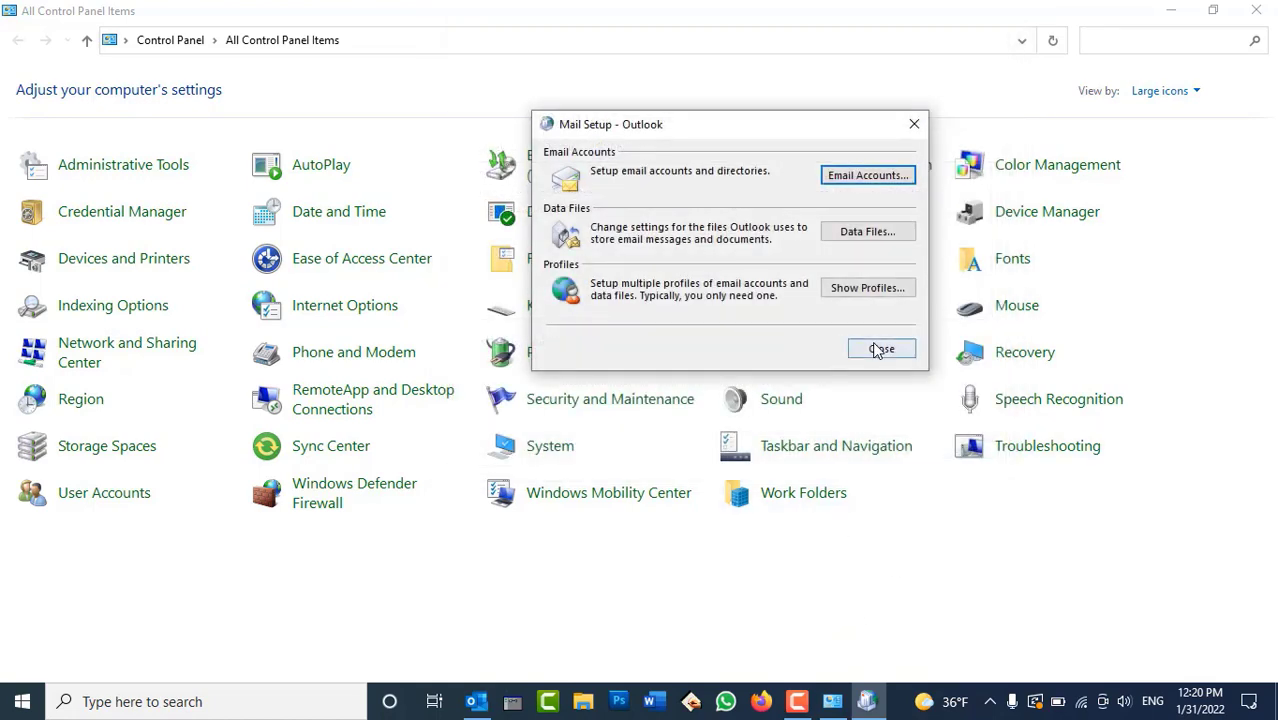
pyautogui.click(882, 348)
pyautogui.click(478, 701)
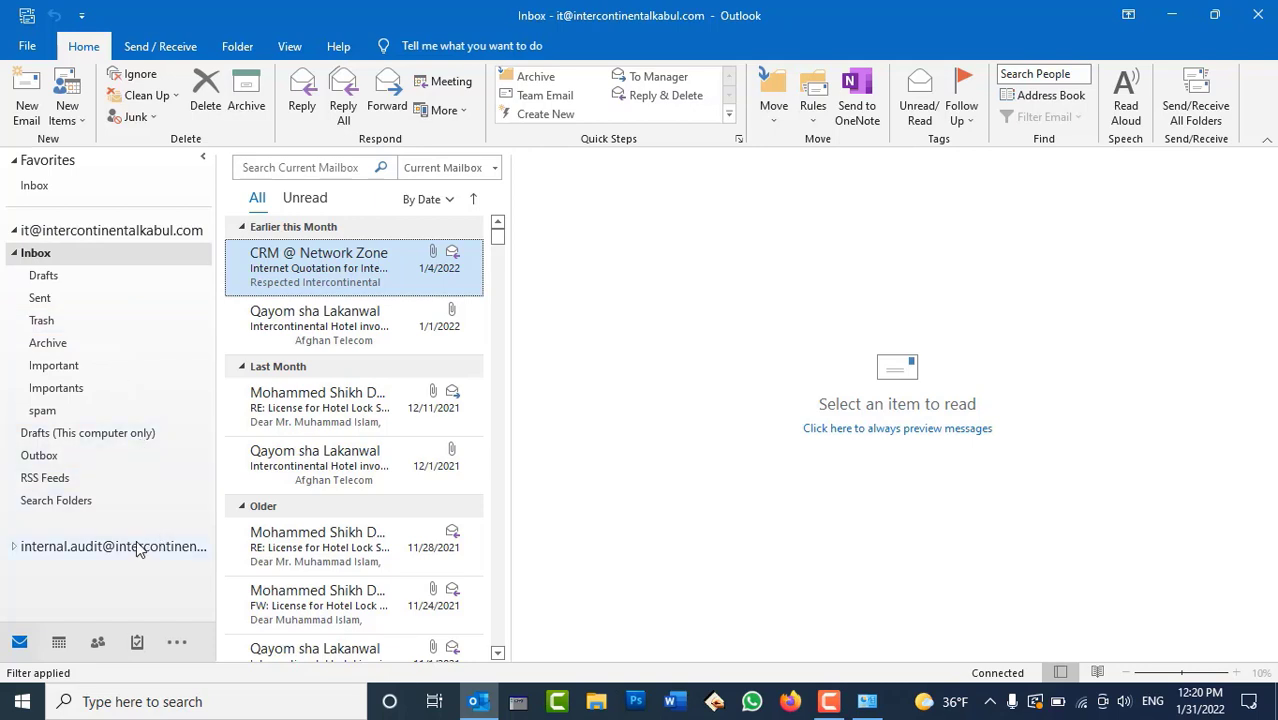
# Expand the new IMAP account's folders and open its empty Inbox
pyautogui.click(15, 547)
pyautogui.scroll(-1, 100, 437)
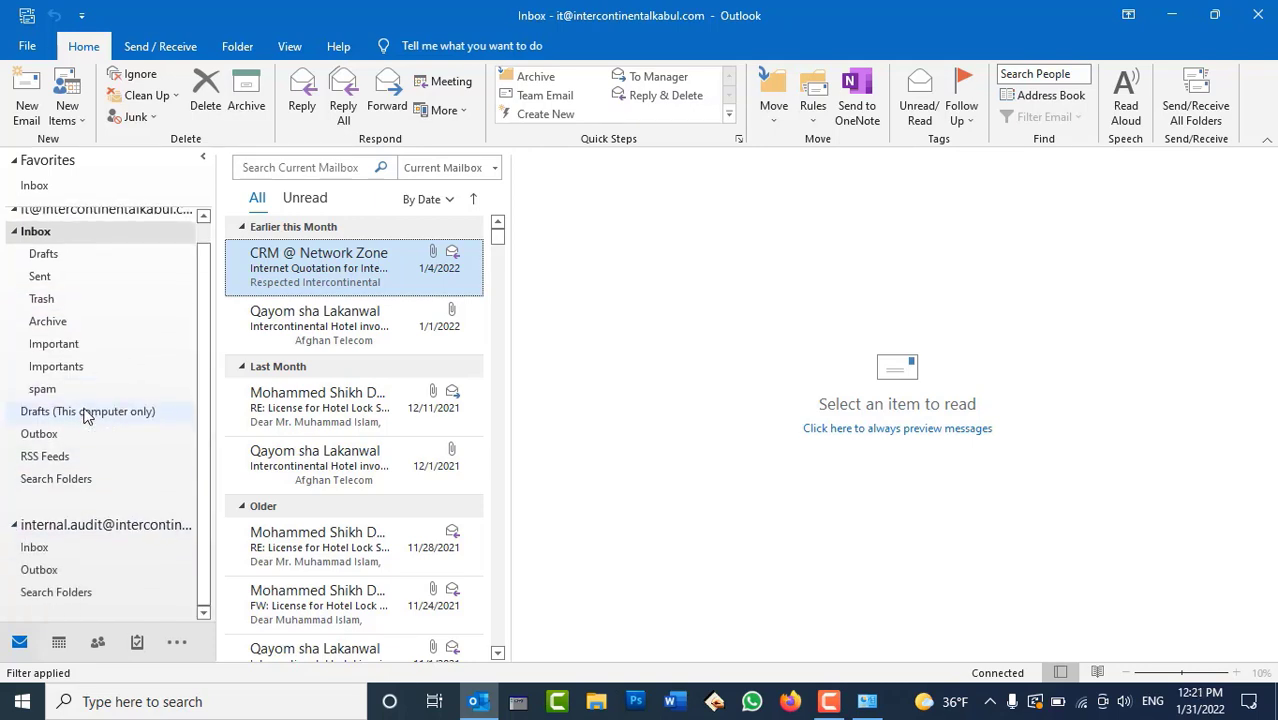
pyautogui.click(42, 549)
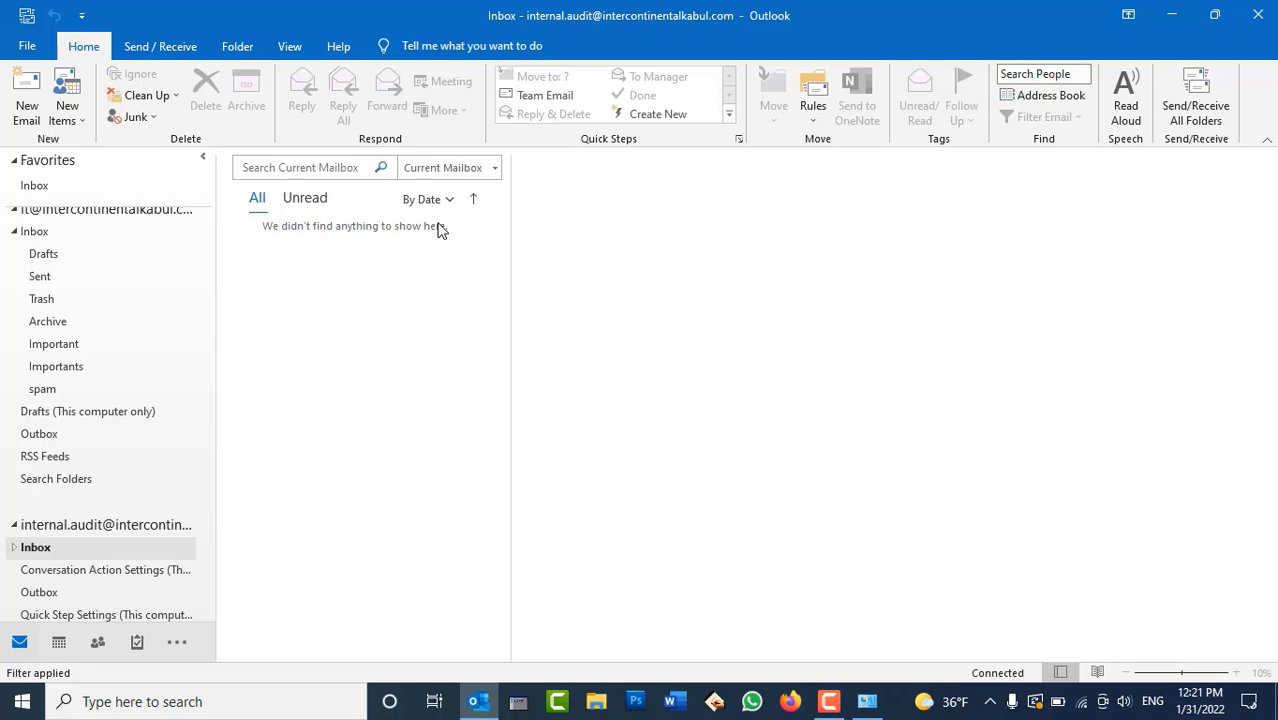
# Send/Receive all folders, read the 10/21/2021 testing message, then return to Control Panel
pyautogui.click(160, 46)
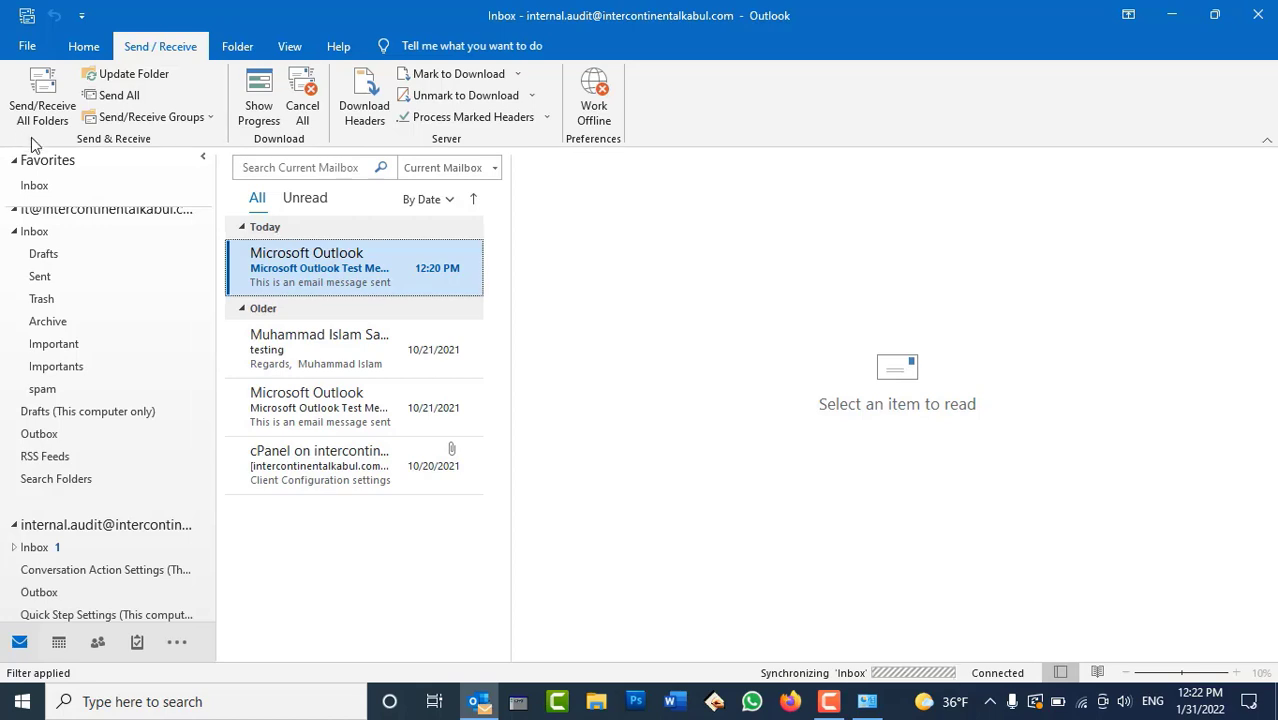
pyautogui.click(345, 350)
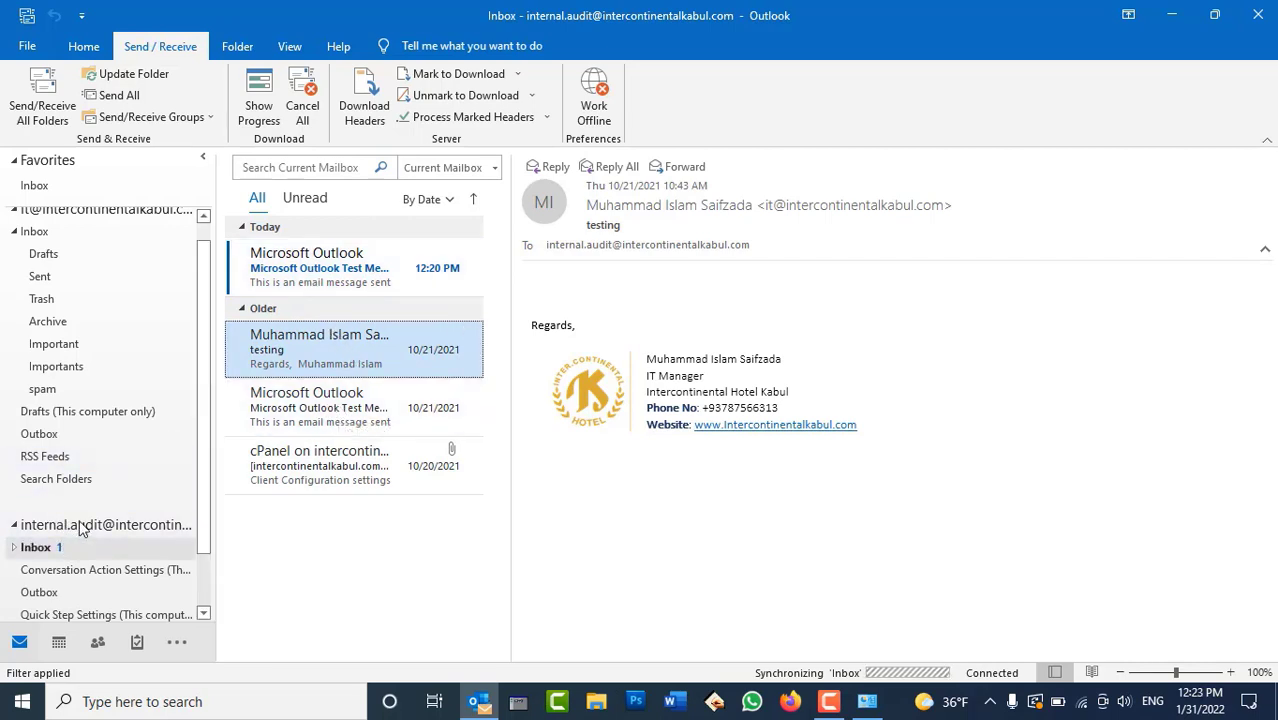
pyautogui.click(868, 702)
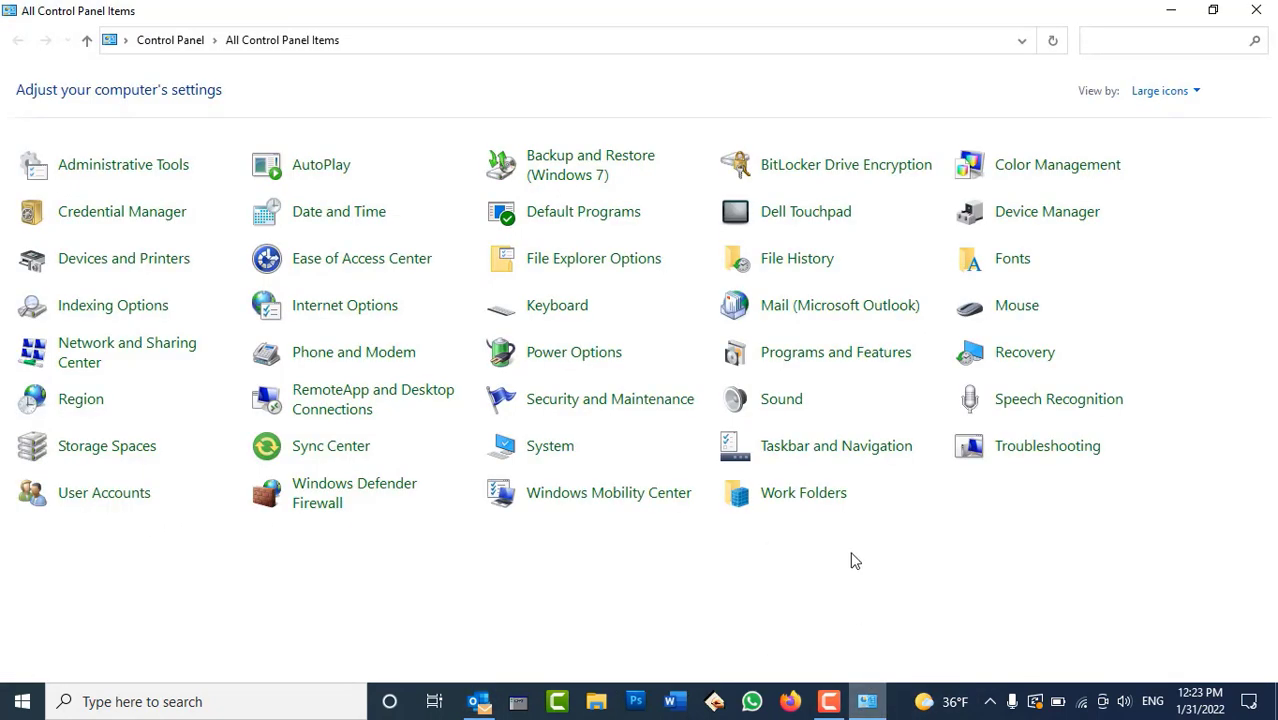
# Set the new IMAP account as Outlook's default in the Email Accounts list
pyautogui.click(876, 313)
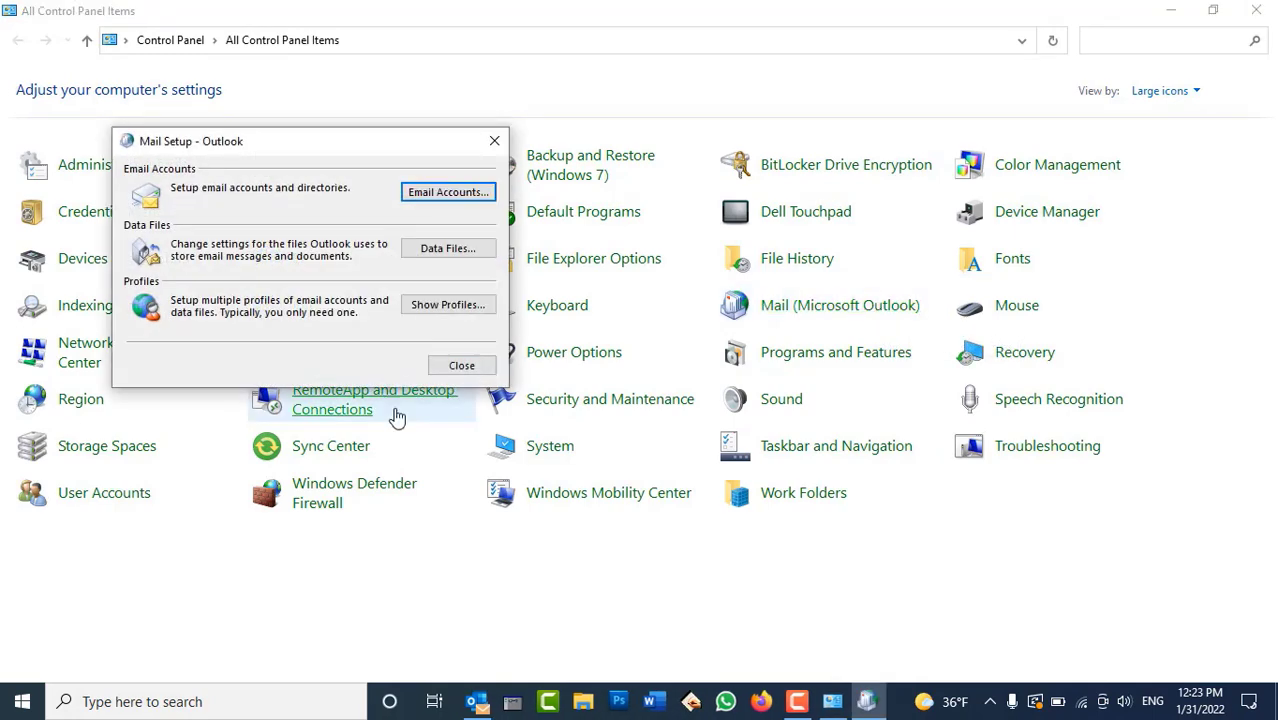
pyautogui.moveTo(384, 145); pyautogui.dragTo(526, 123)
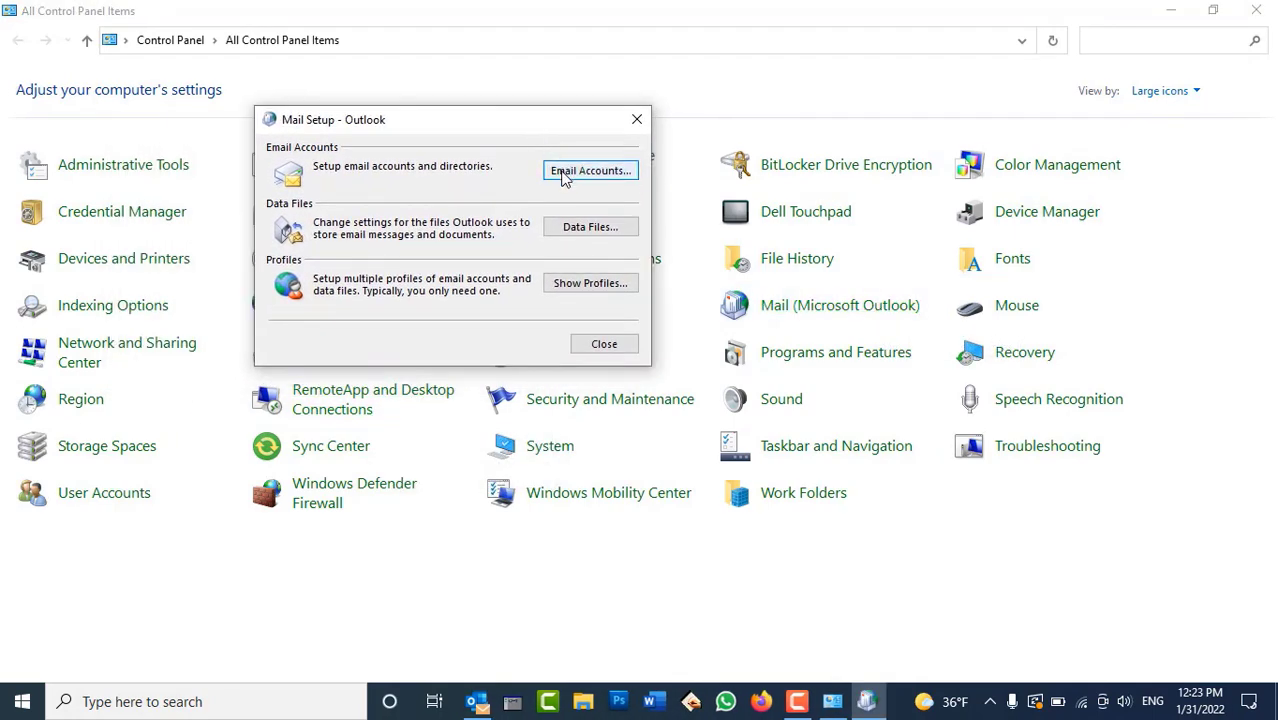
pyautogui.click(588, 171)
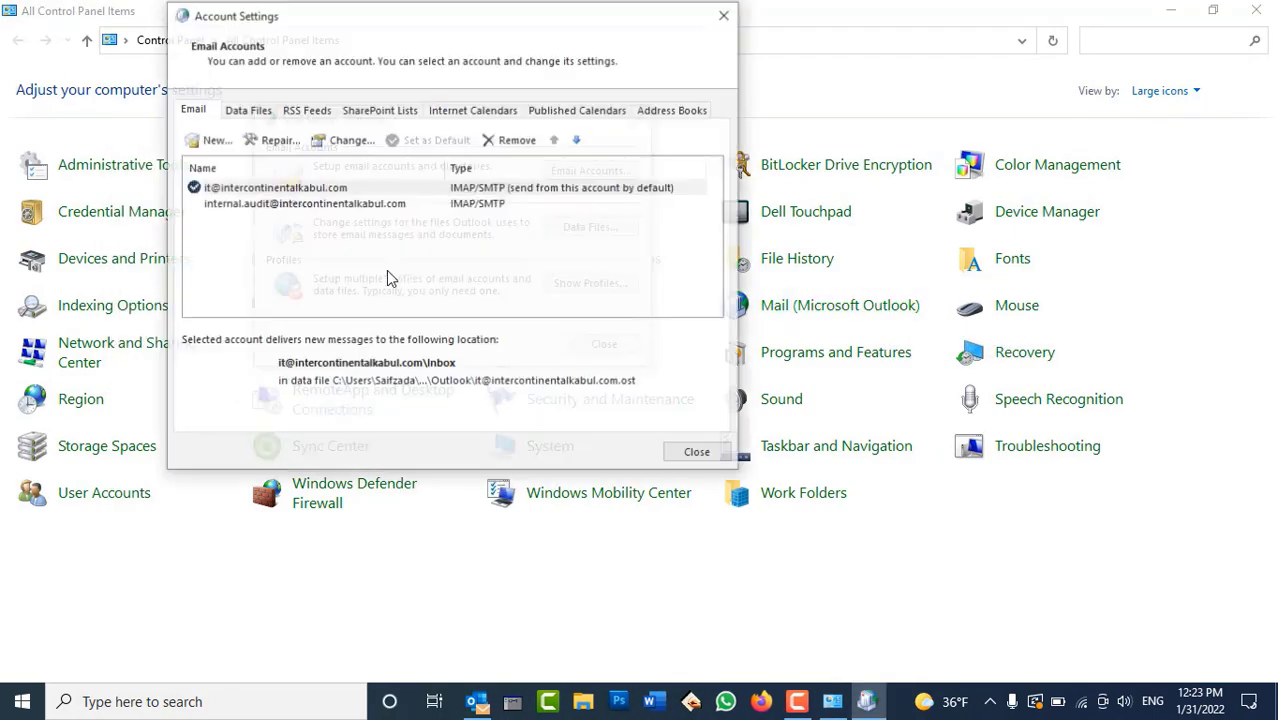
pyautogui.click(266, 205)
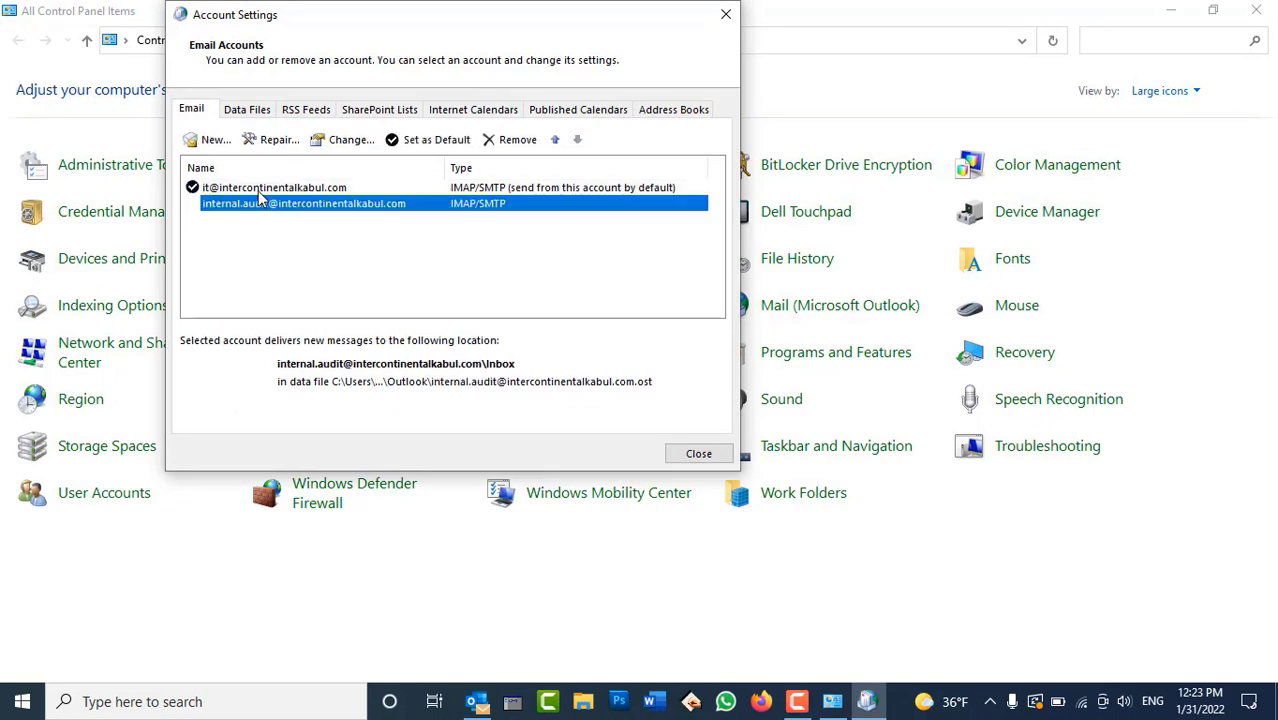
pyautogui.click(260, 190)
pyautogui.click(256, 205)
pyautogui.click(420, 140)
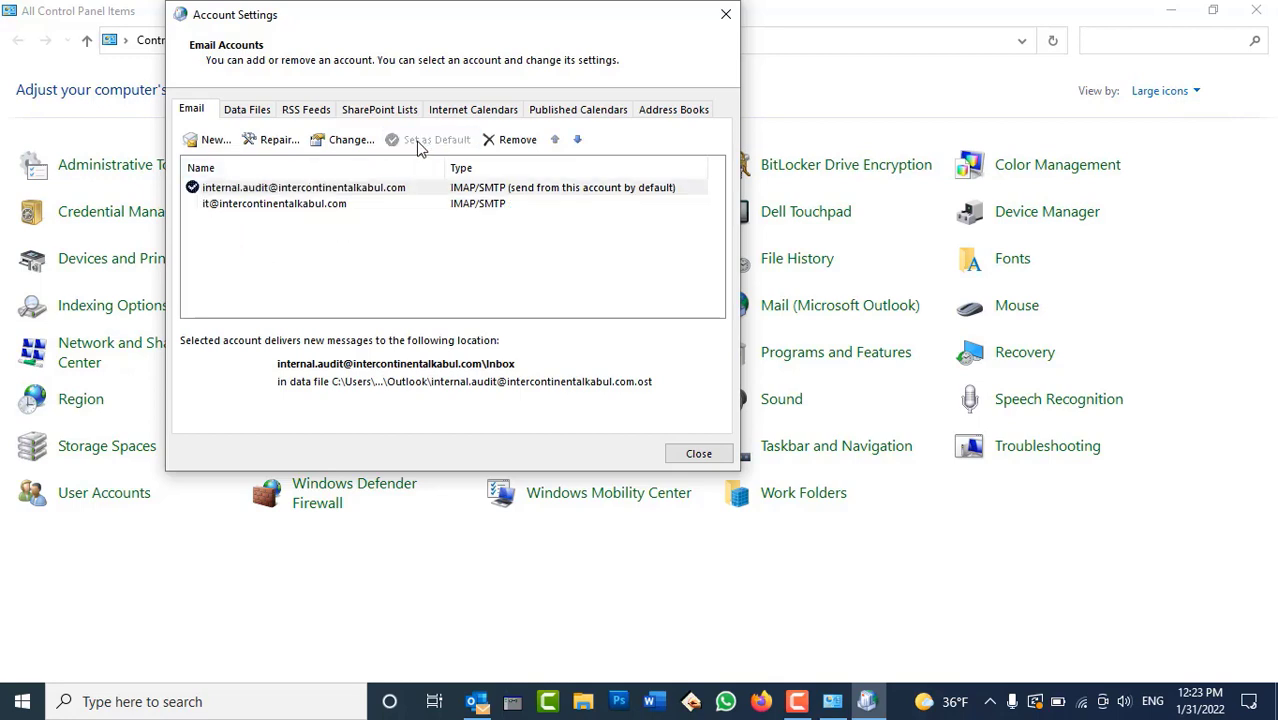
# Remove the old account, then close the account list and mail setup
pyautogui.click(292, 204)
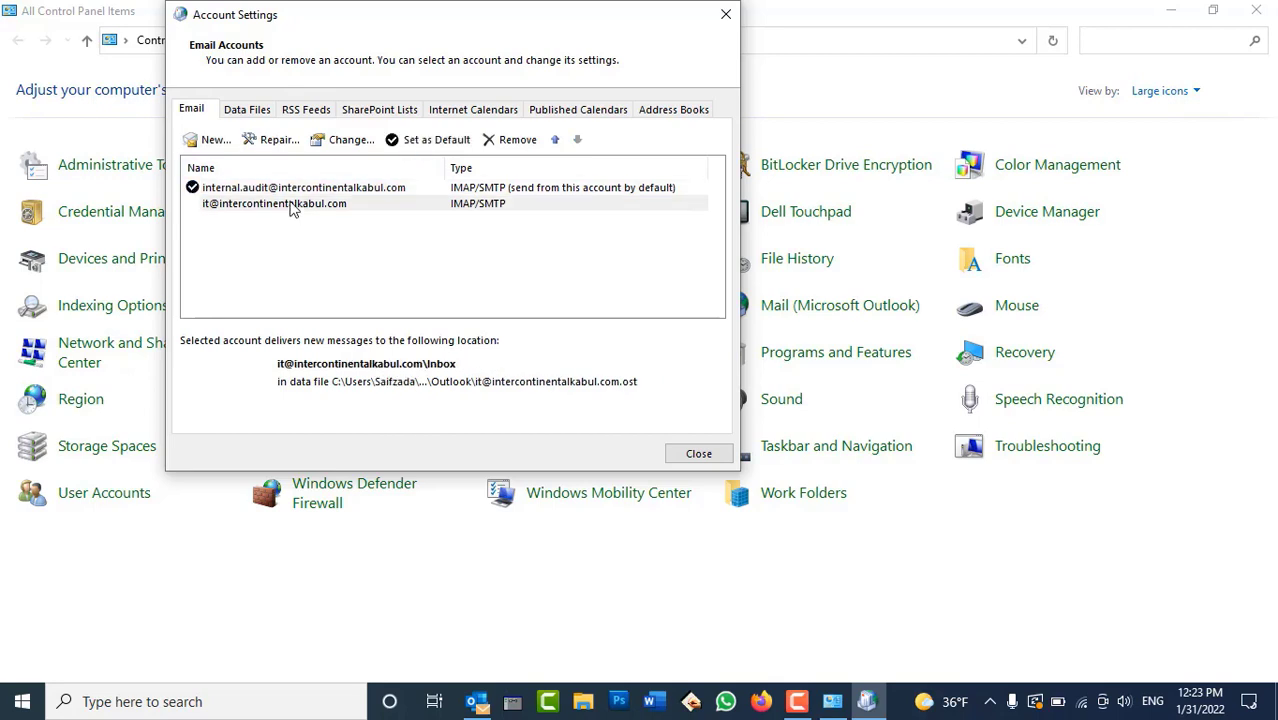
pyautogui.click(505, 140)
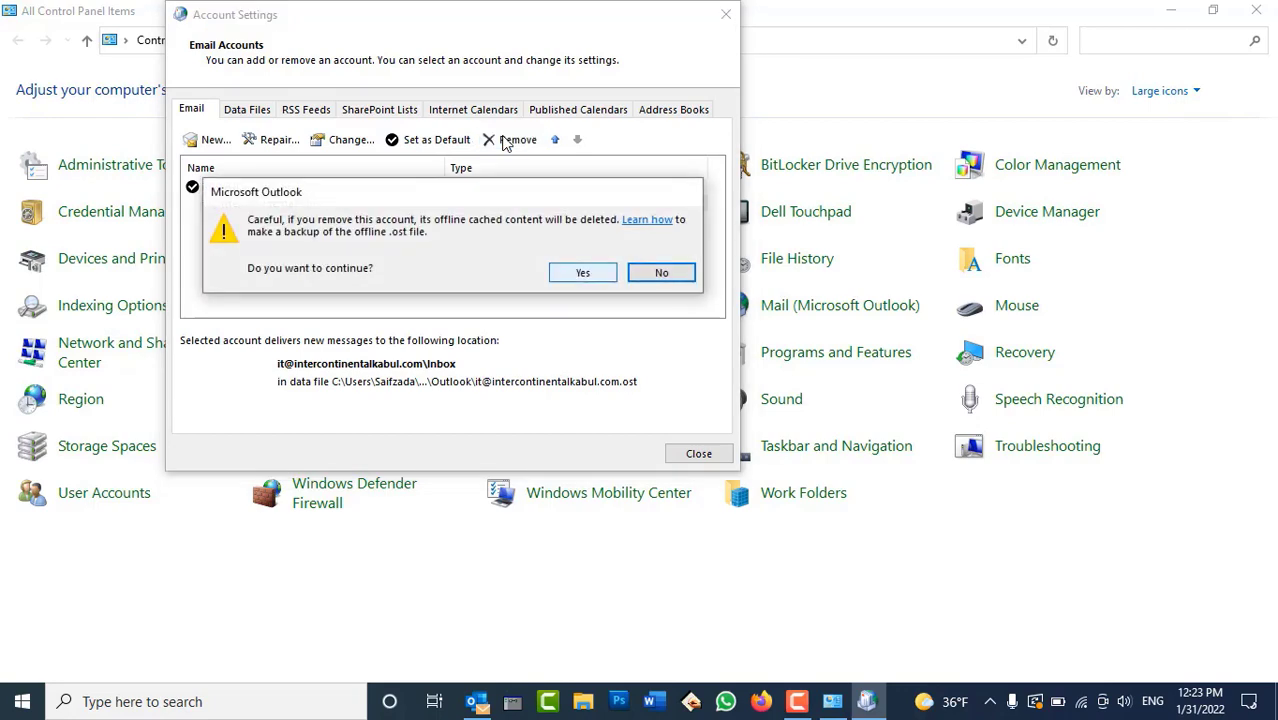
pyautogui.press('Return')
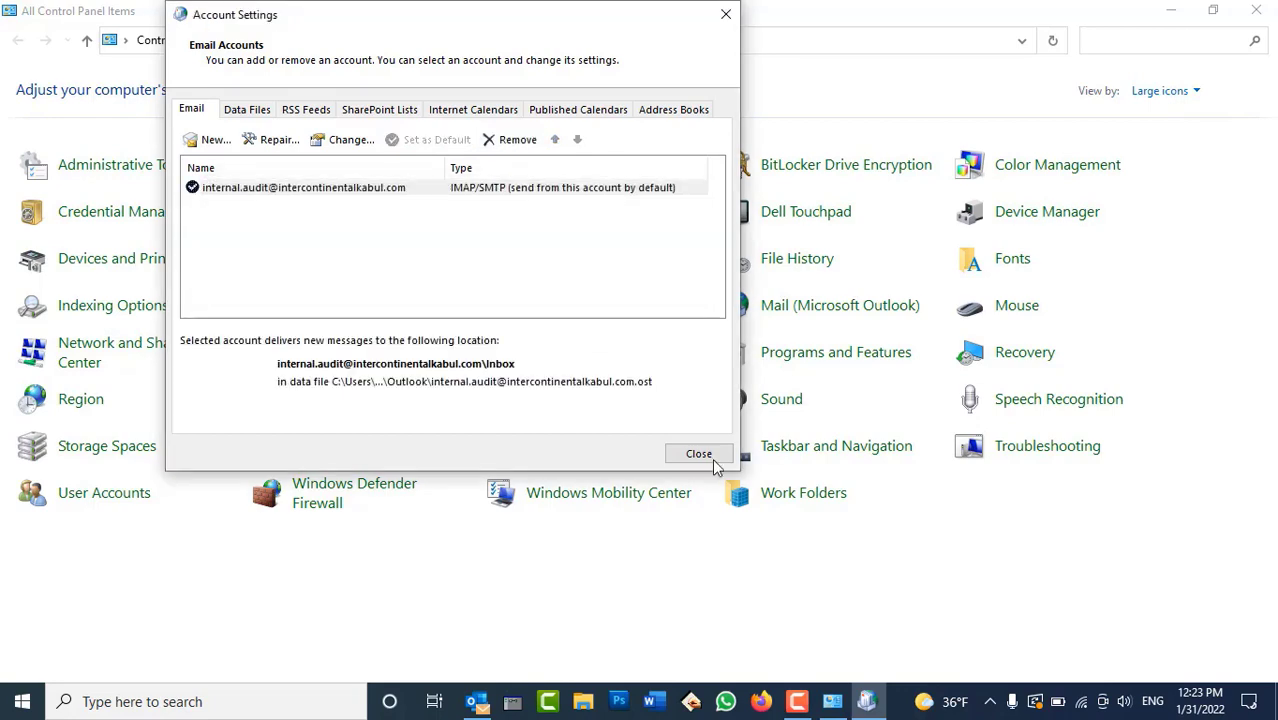
pyautogui.click(705, 455)
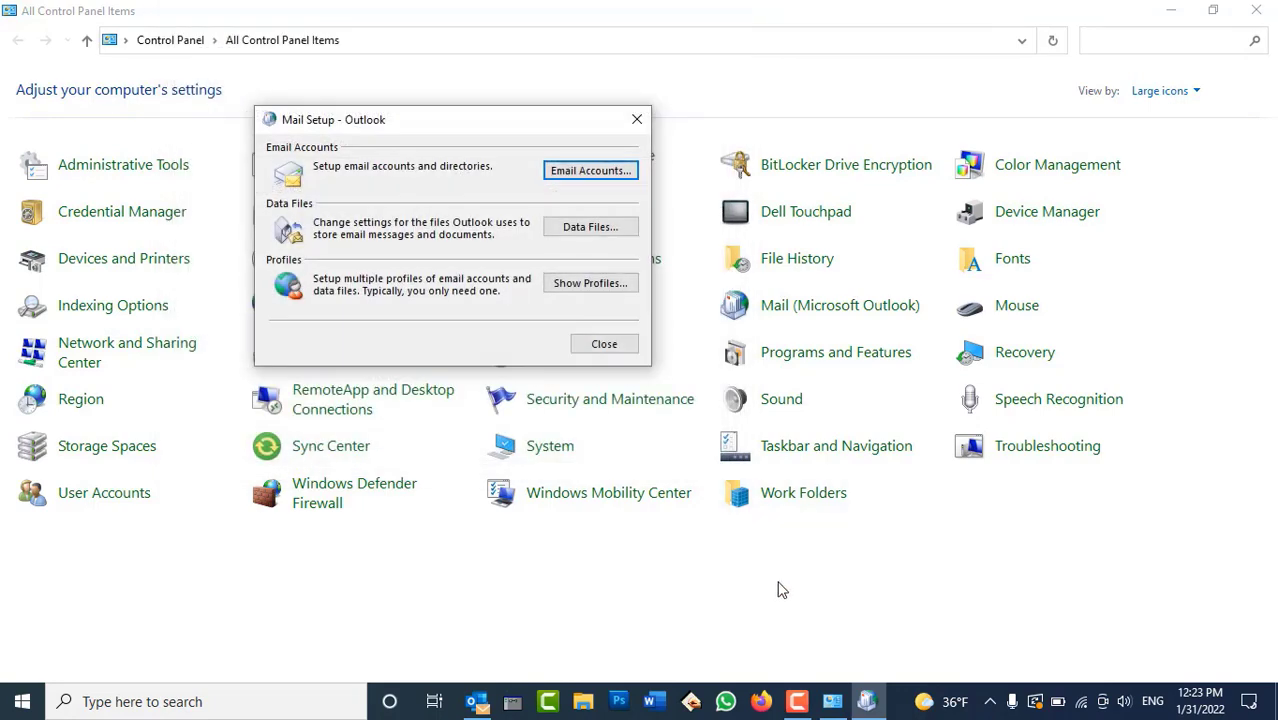
pyautogui.click(601, 346)
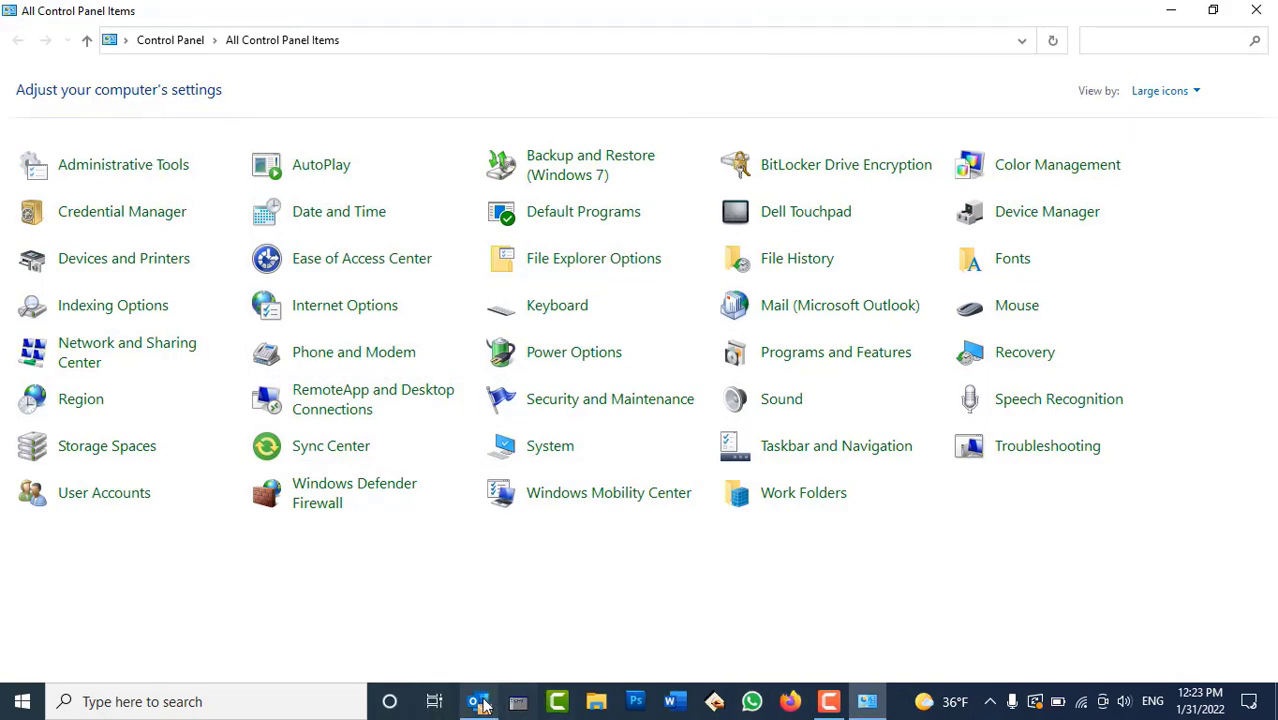
# Check that Outlook's Inbox shows only the new IMAP mailbox, then return to Control Panel
pyautogui.click(484, 701)
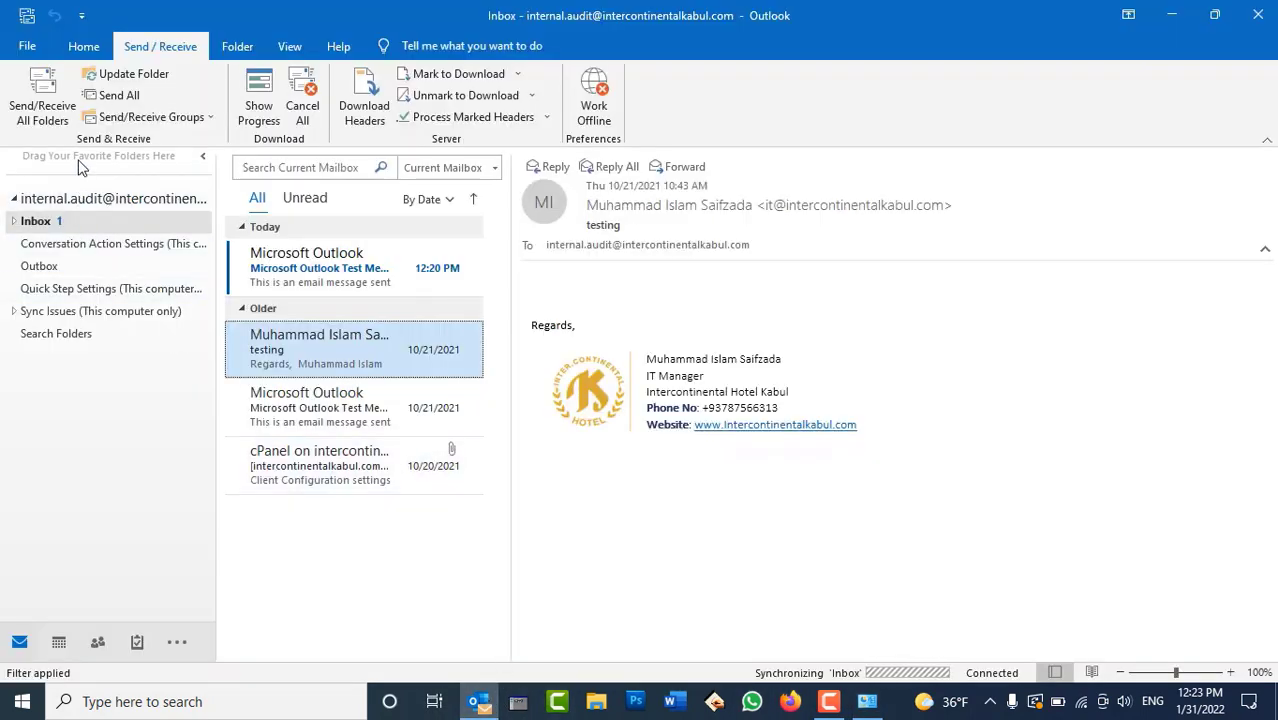
pyautogui.click(14, 221)
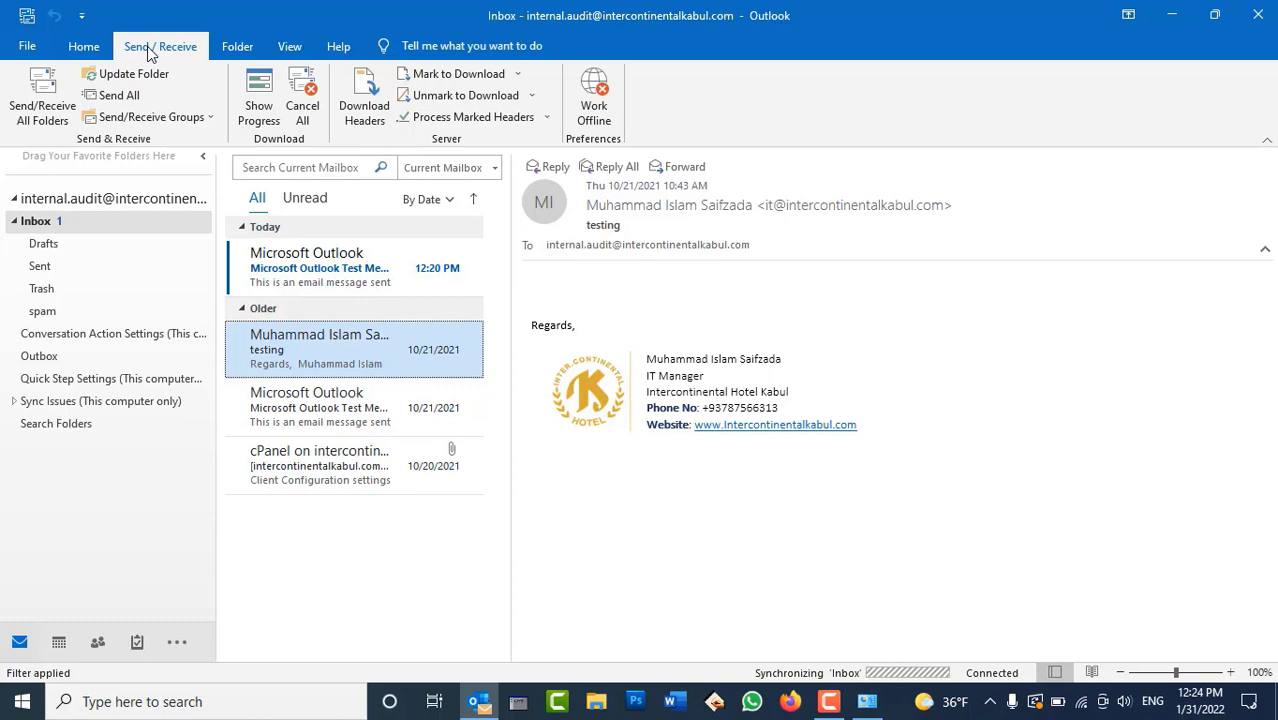
pyautogui.click(867, 701)
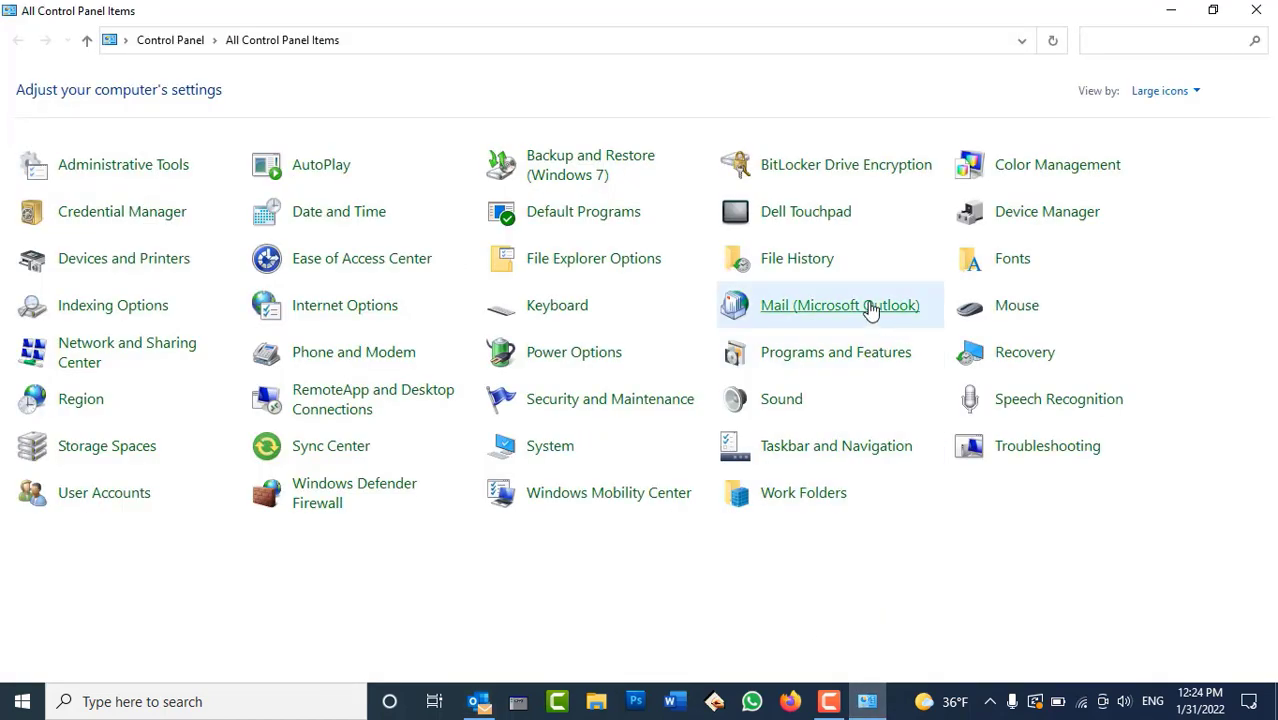
# Confirm that Email Accounts lists only the IMAP/SMTP account
pyautogui.click(872, 309)
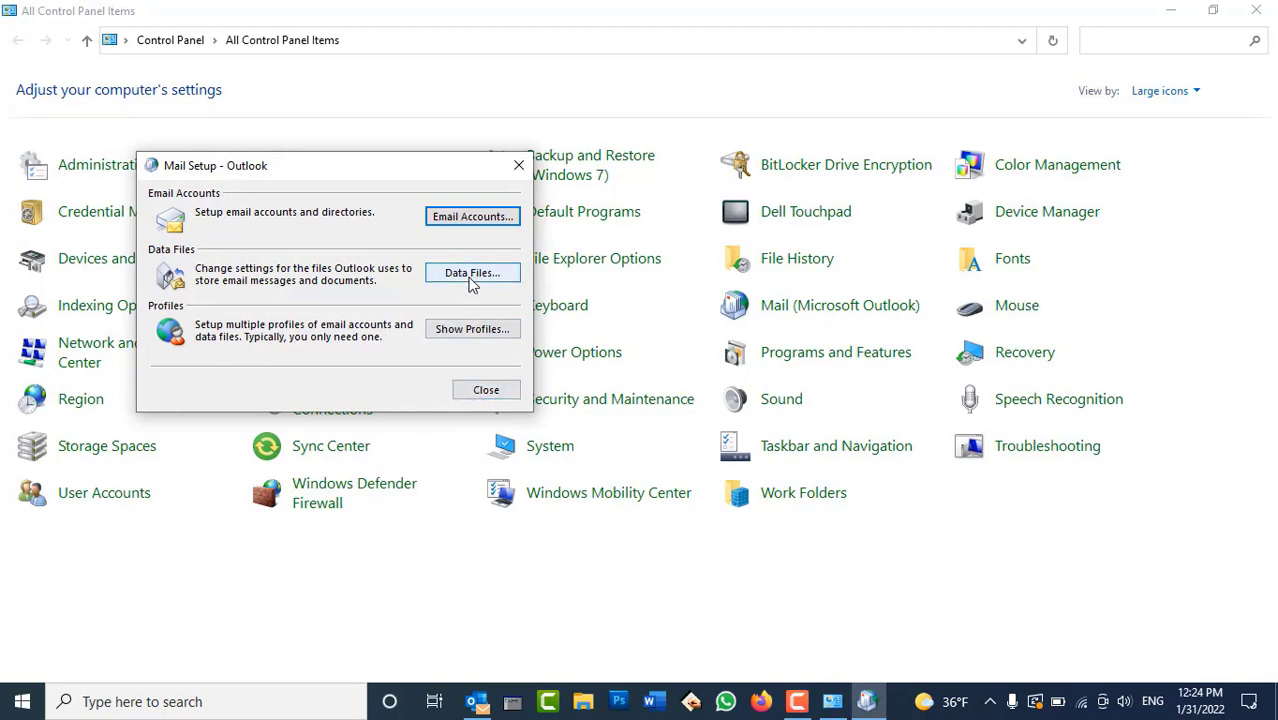
pyautogui.click(485, 220)
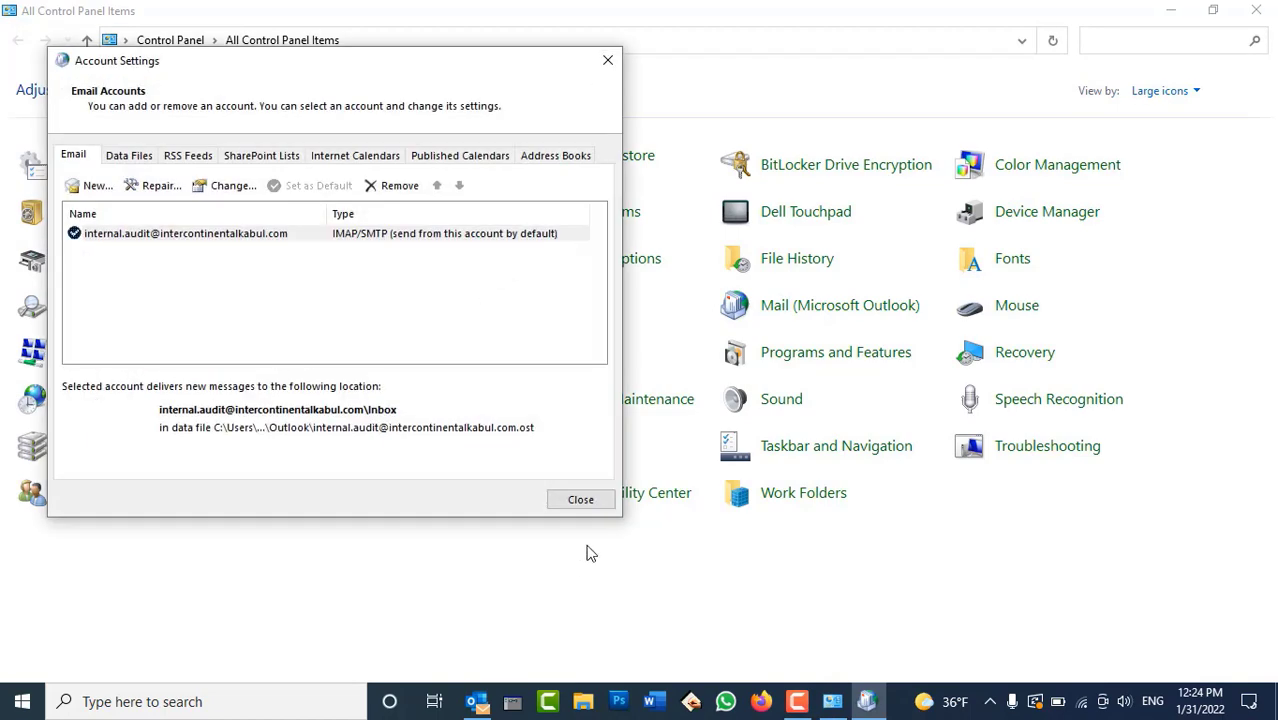
pyautogui.click(593, 505)
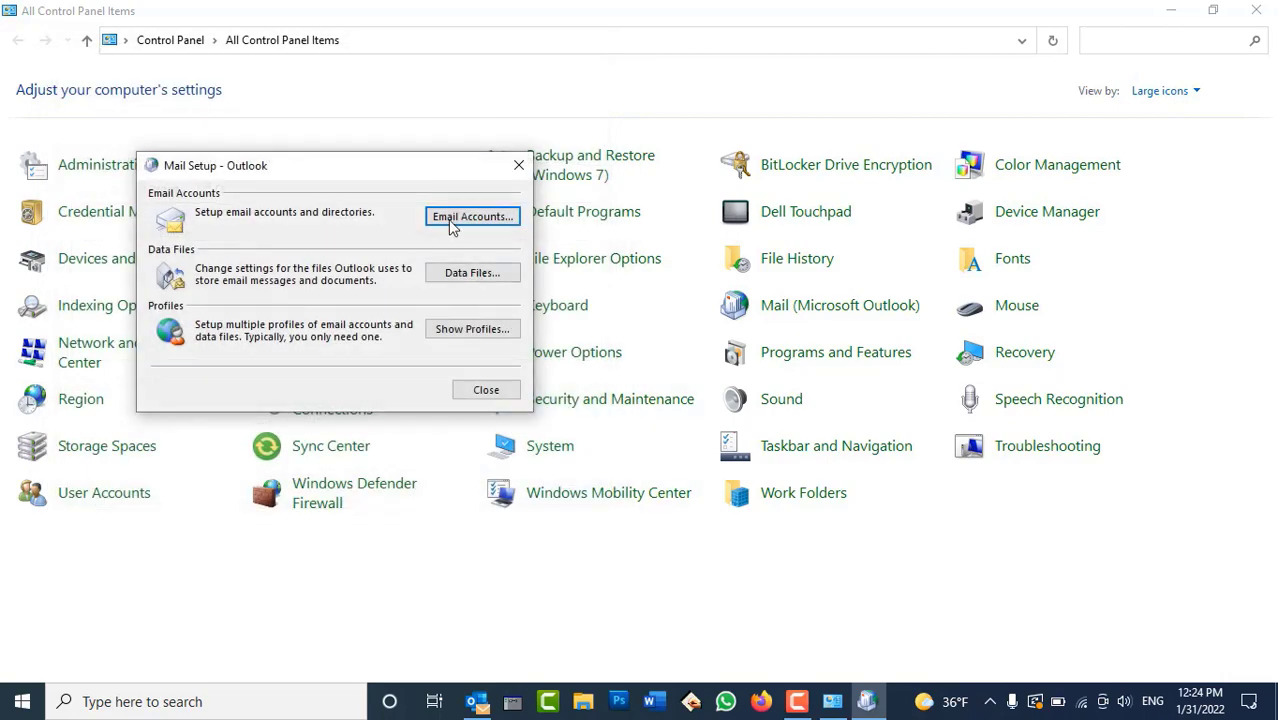
# Review the account's .ost Outlook data file and close Account Settings
pyautogui.click(457, 280)
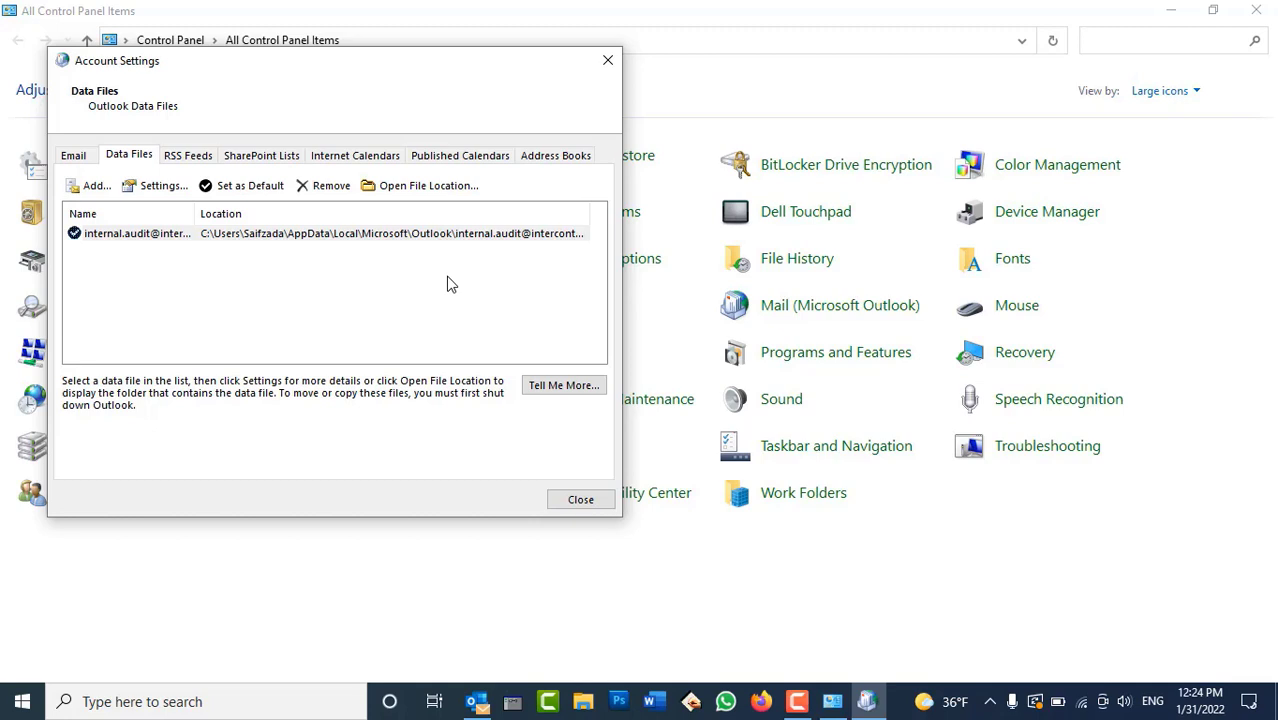
pyautogui.click(331, 235)
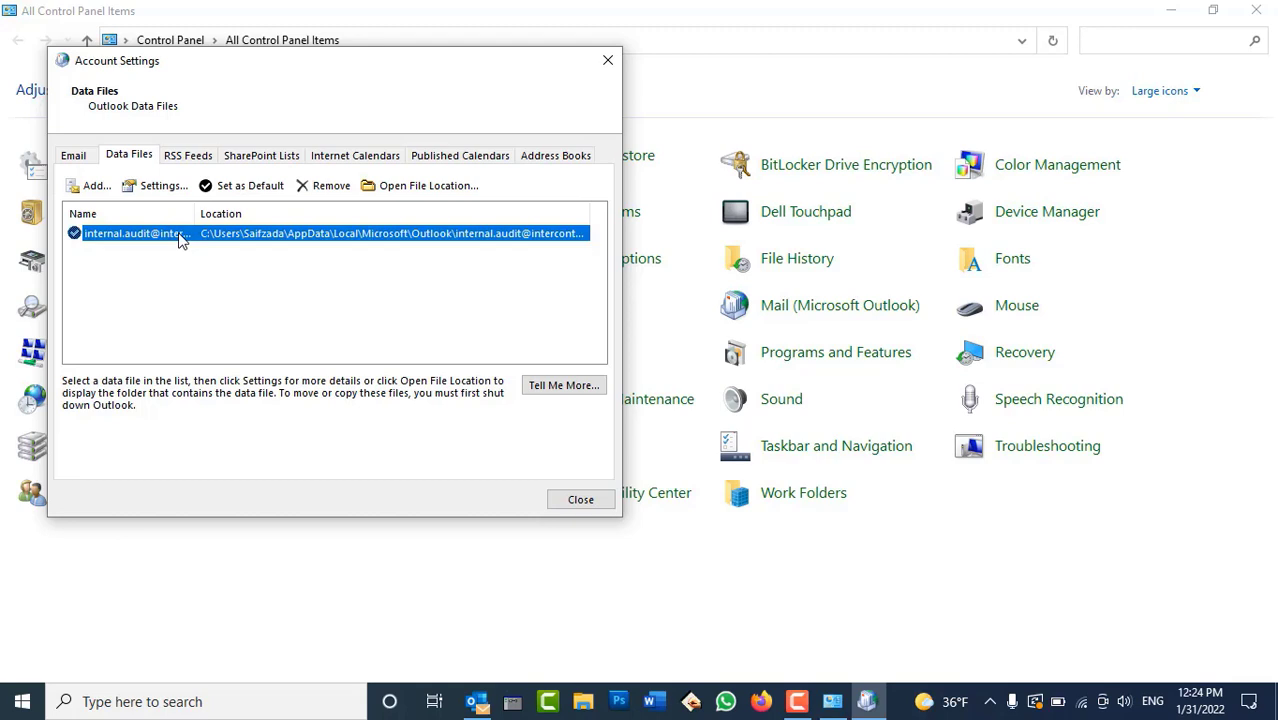
pyautogui.click(72, 156)
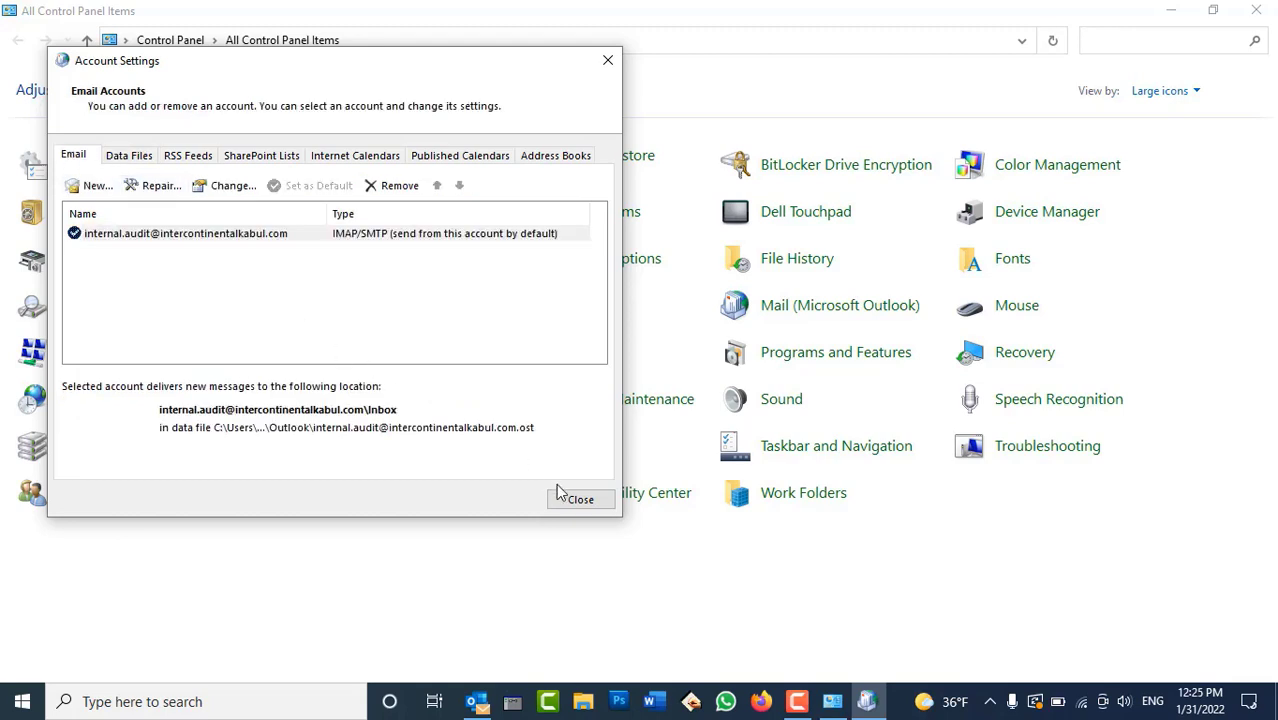
pyautogui.click(577, 496)
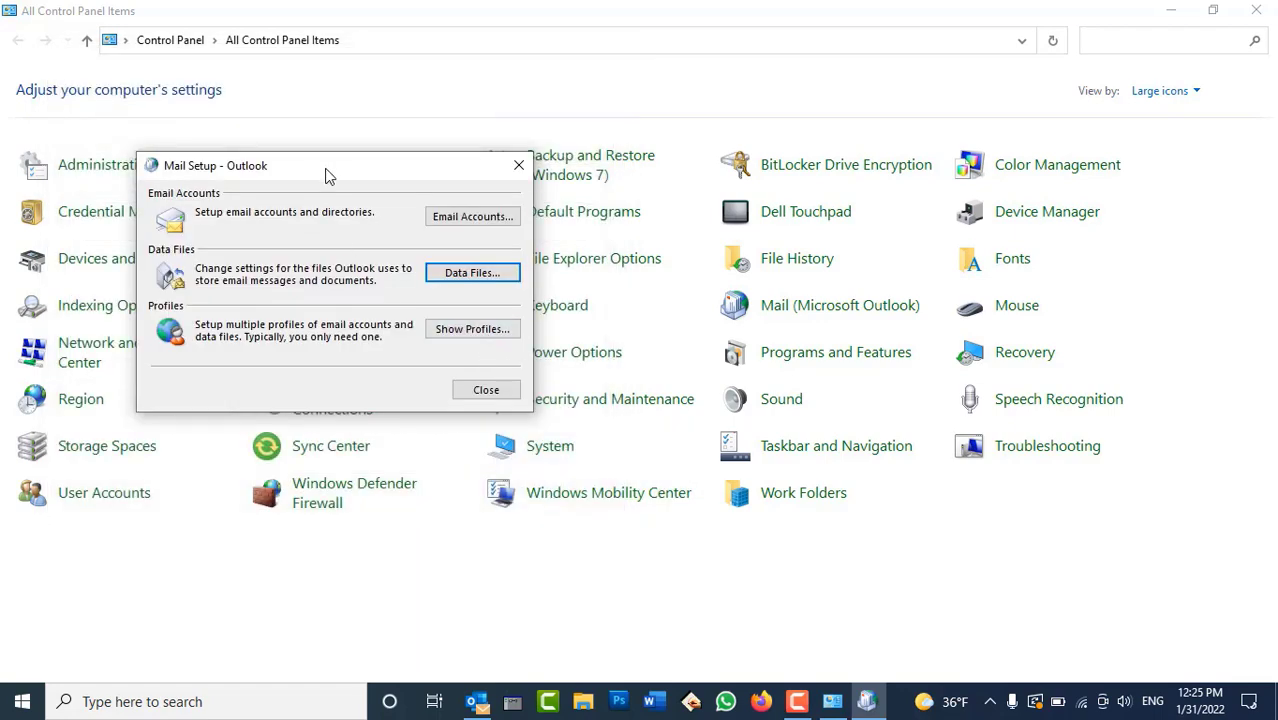
# Confirm Outlook is the only mail profile and is always used
pyautogui.moveTo(322, 170); pyautogui.dragTo(669, 298)
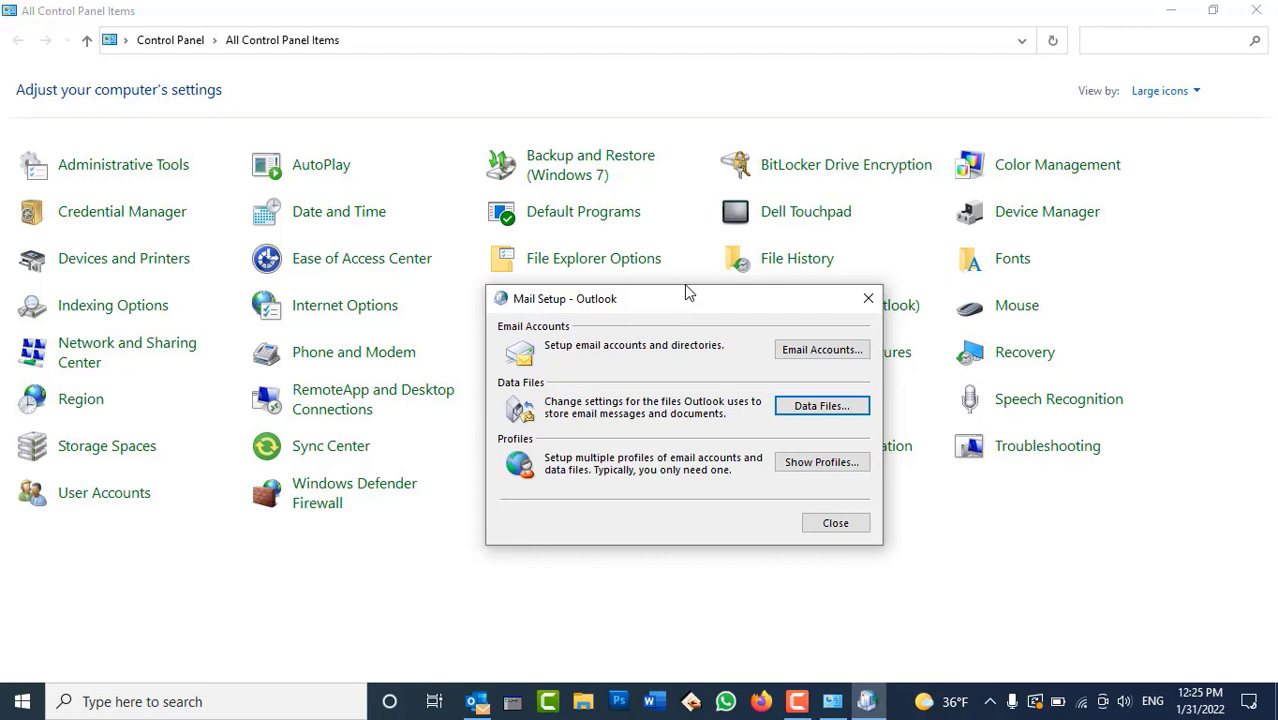
pyautogui.moveTo(745, 302); pyautogui.dragTo(808, 194)
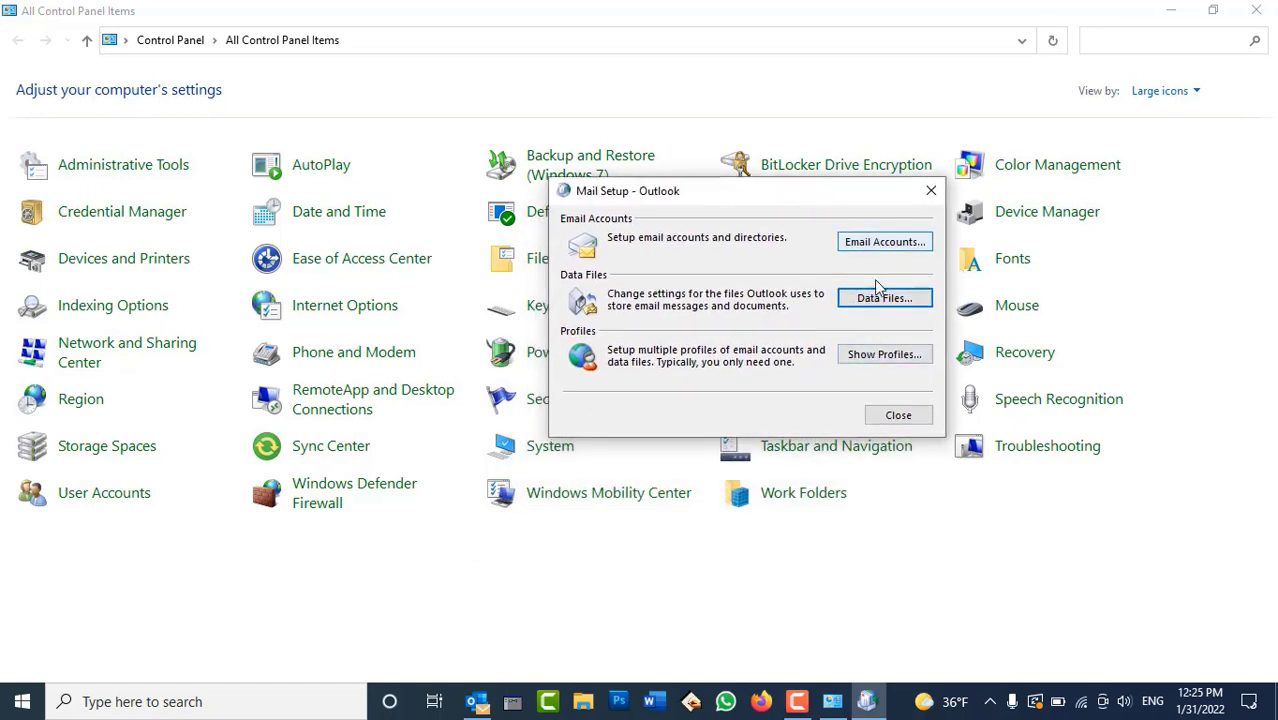
pyautogui.click(872, 355)
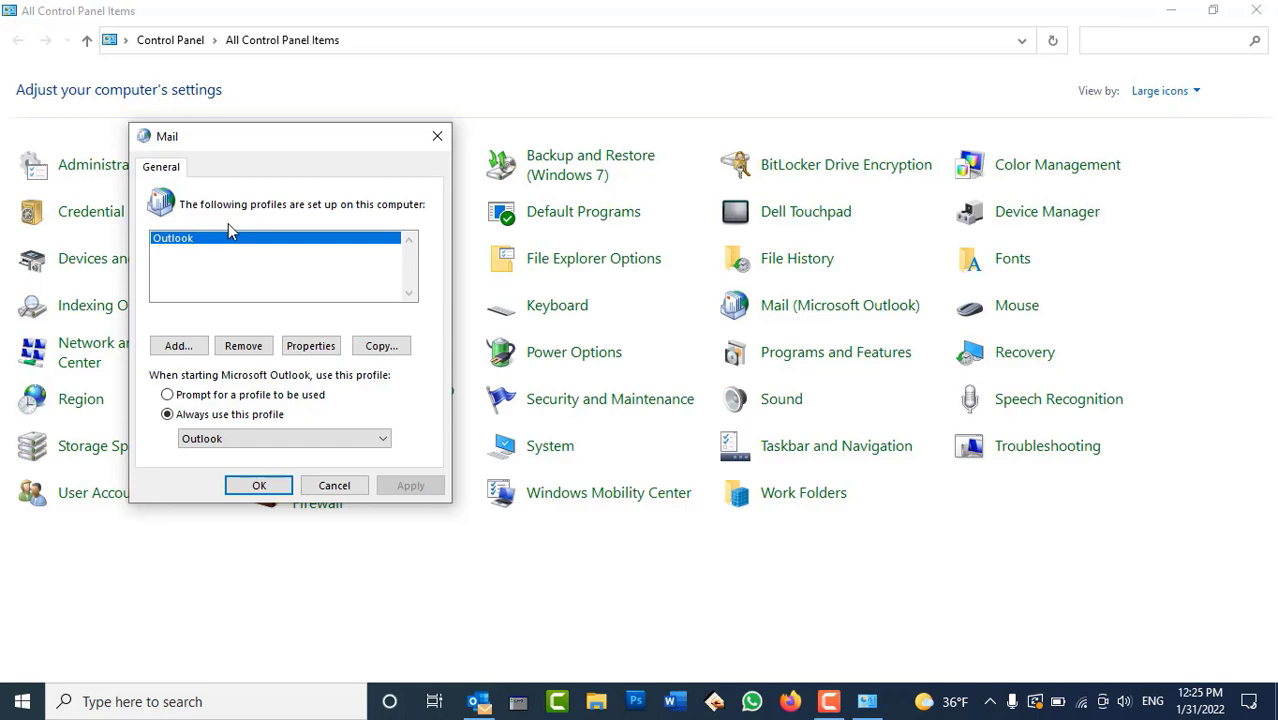
pyautogui.click(252, 485)
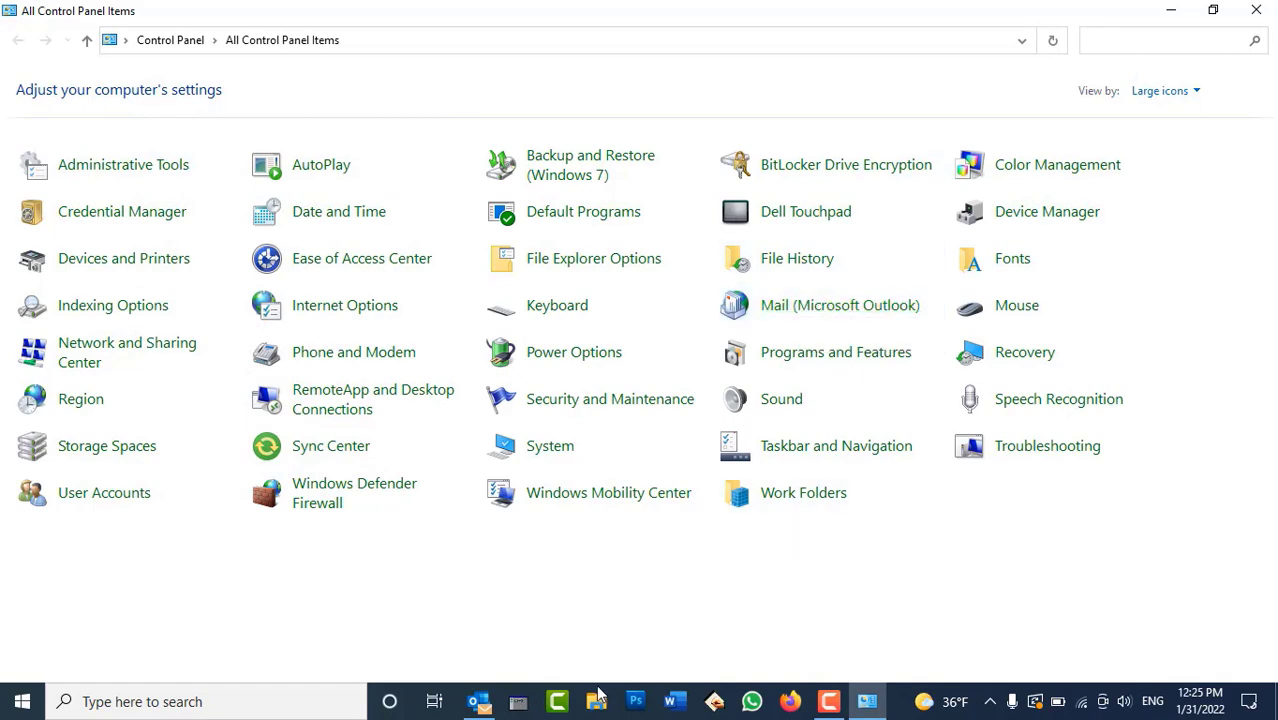
# Read the new 'Salam' test message with body 'Testing' in Outlook's Inbox, then close Outlook
pyautogui.click(499, 708)
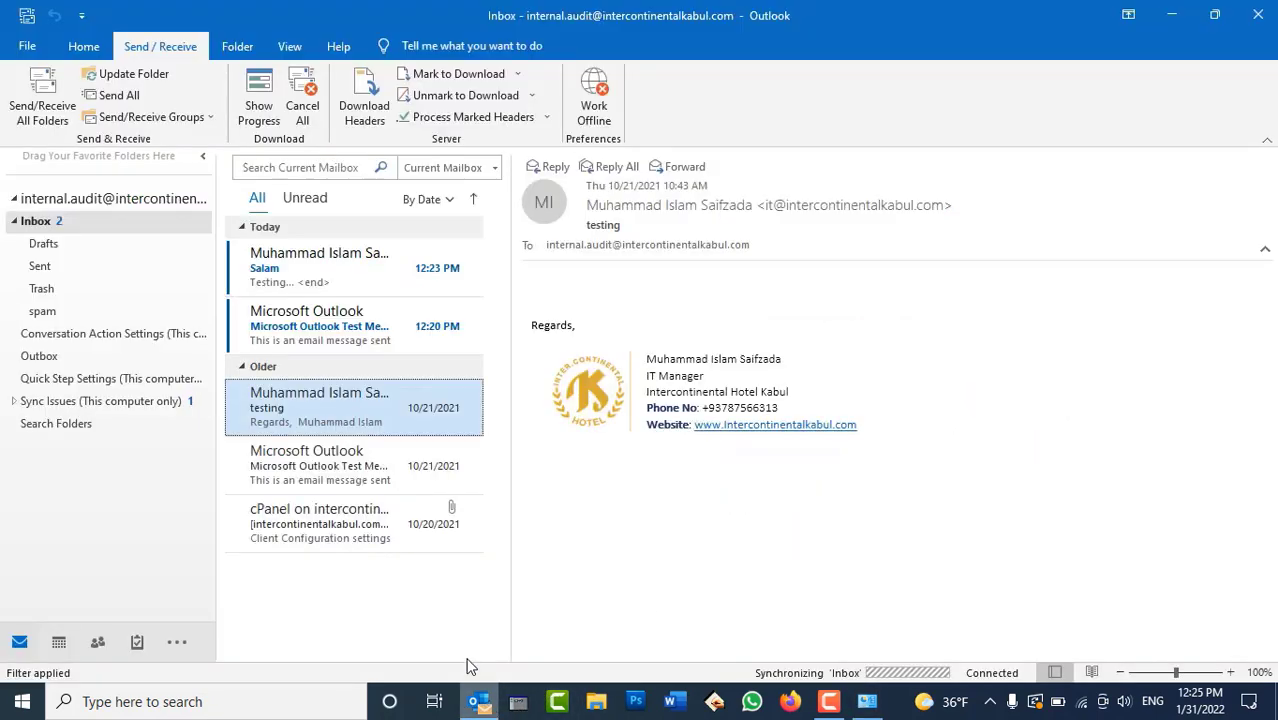
pyautogui.click(334, 284)
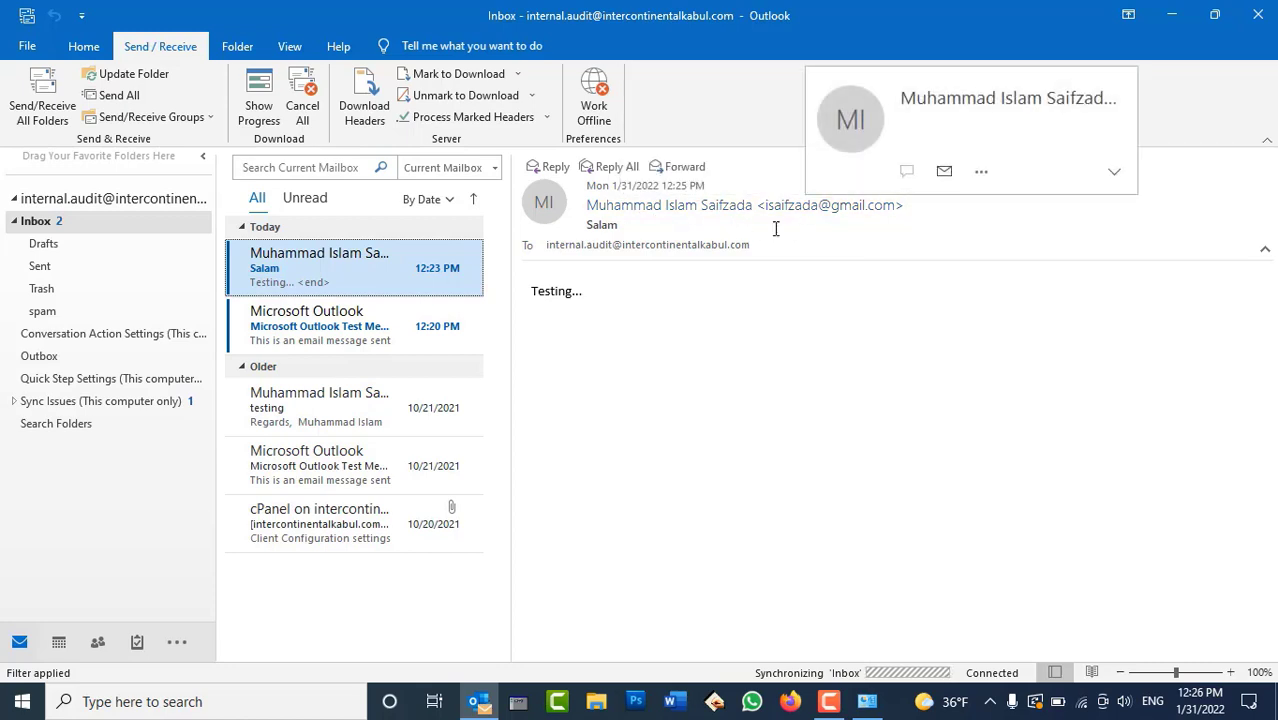
pyautogui.doubleClick(602, 224)
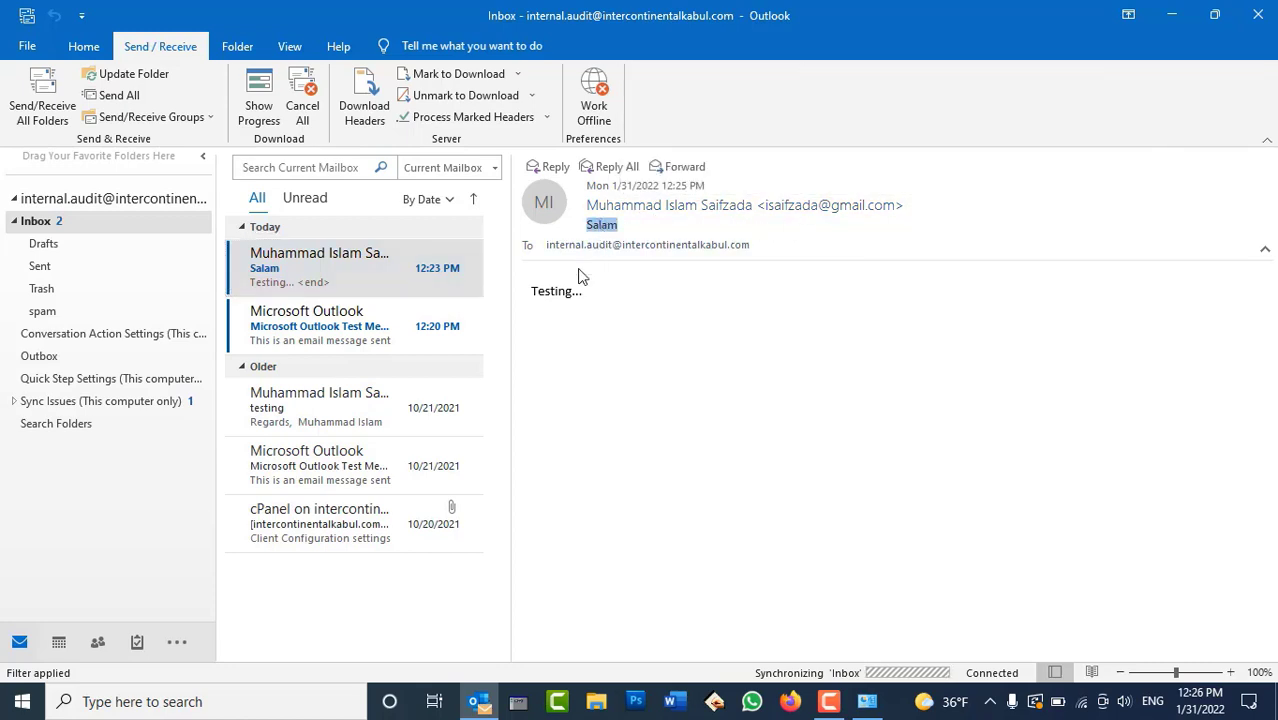
pyautogui.doubleClick(558, 291)
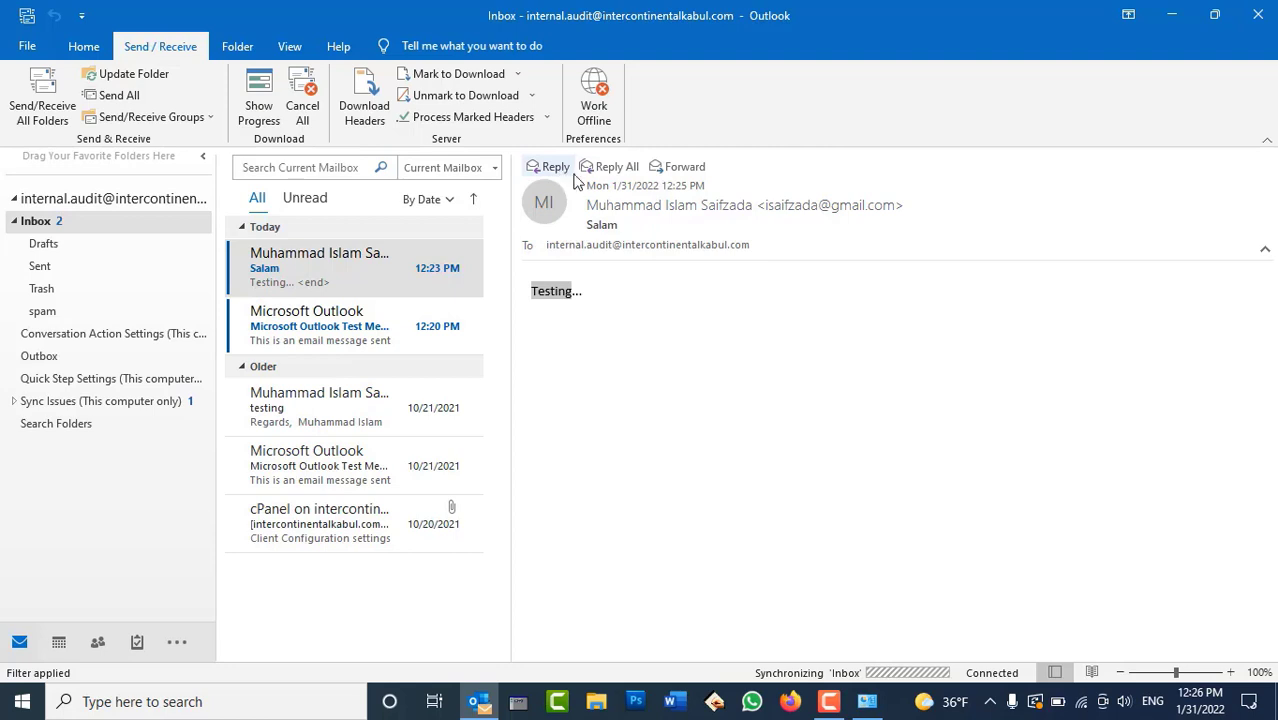
pyautogui.click(605, 296)
pyautogui.click(605, 296)
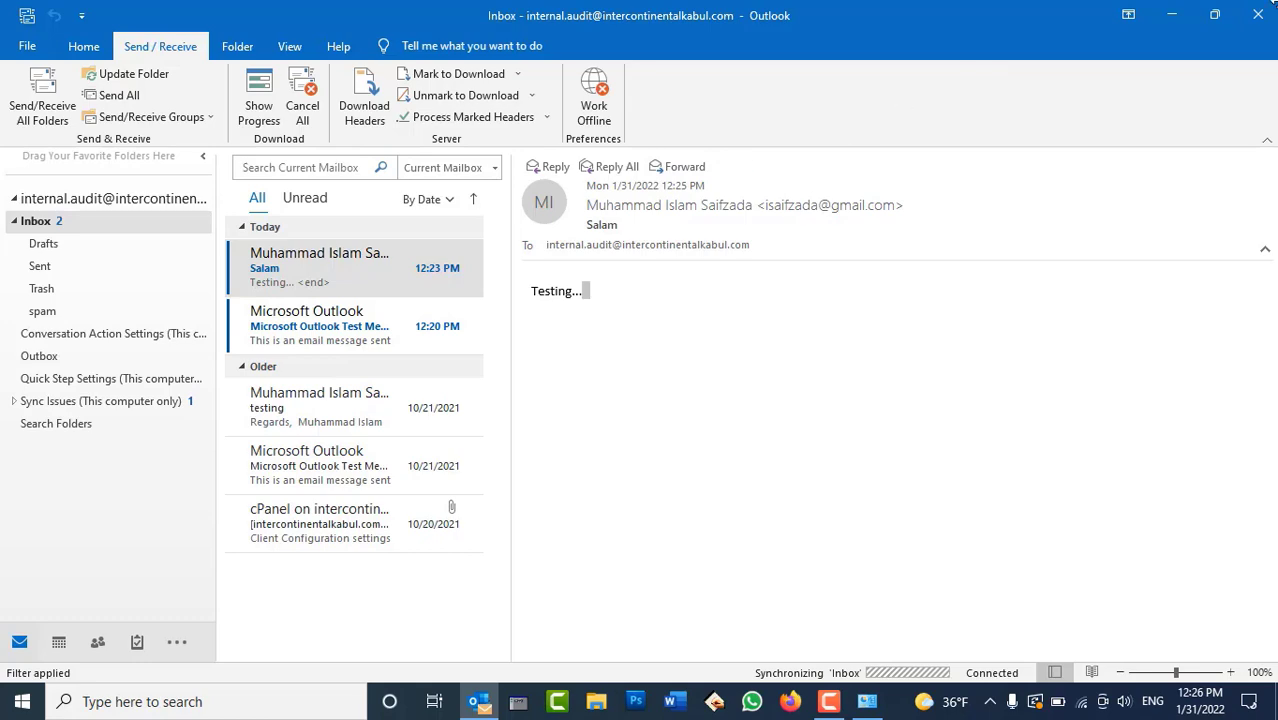
pyautogui.click(1262, 16)
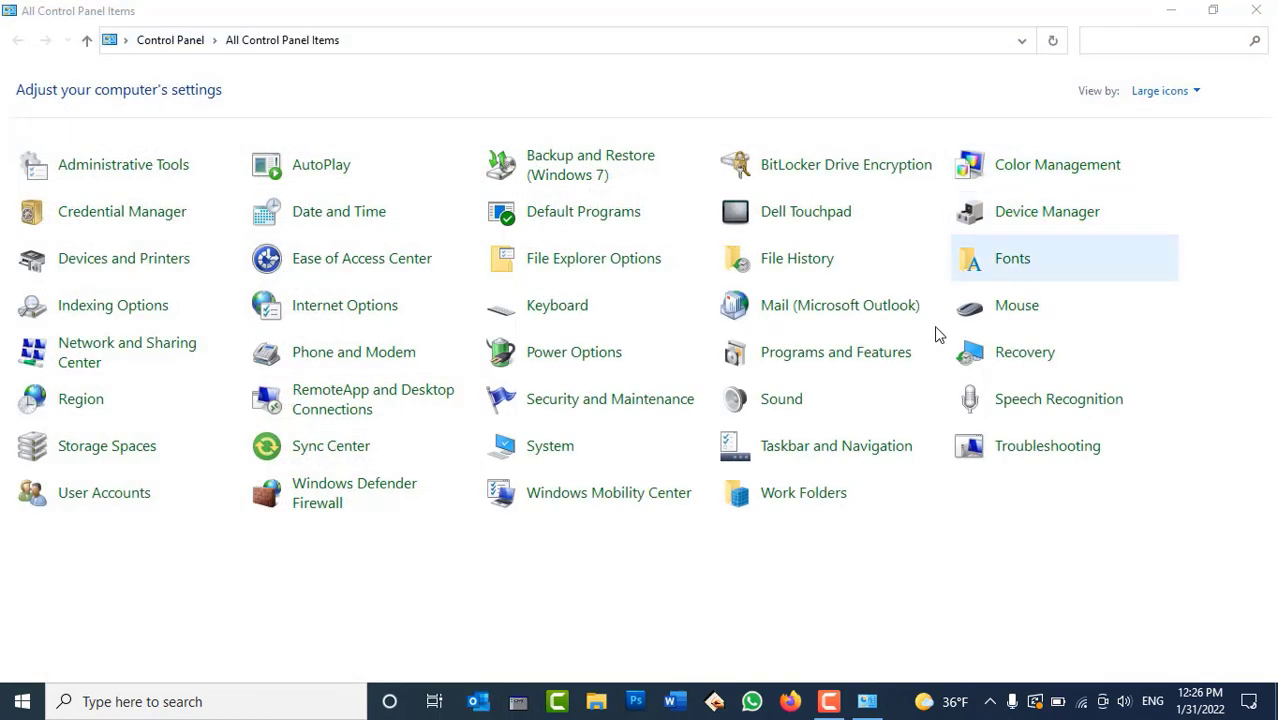
# Close Outlook's mail setup and refresh the desktop twice
pyautogui.click(860, 302)
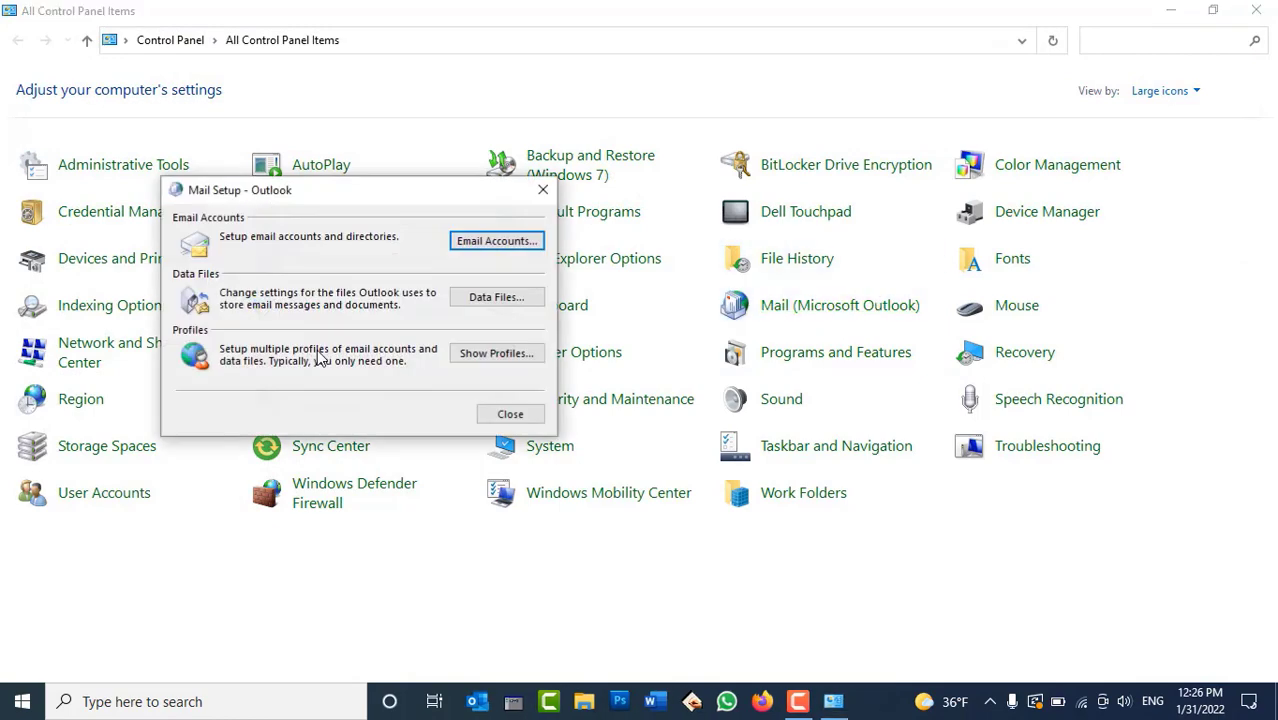
pyautogui.click(503, 414)
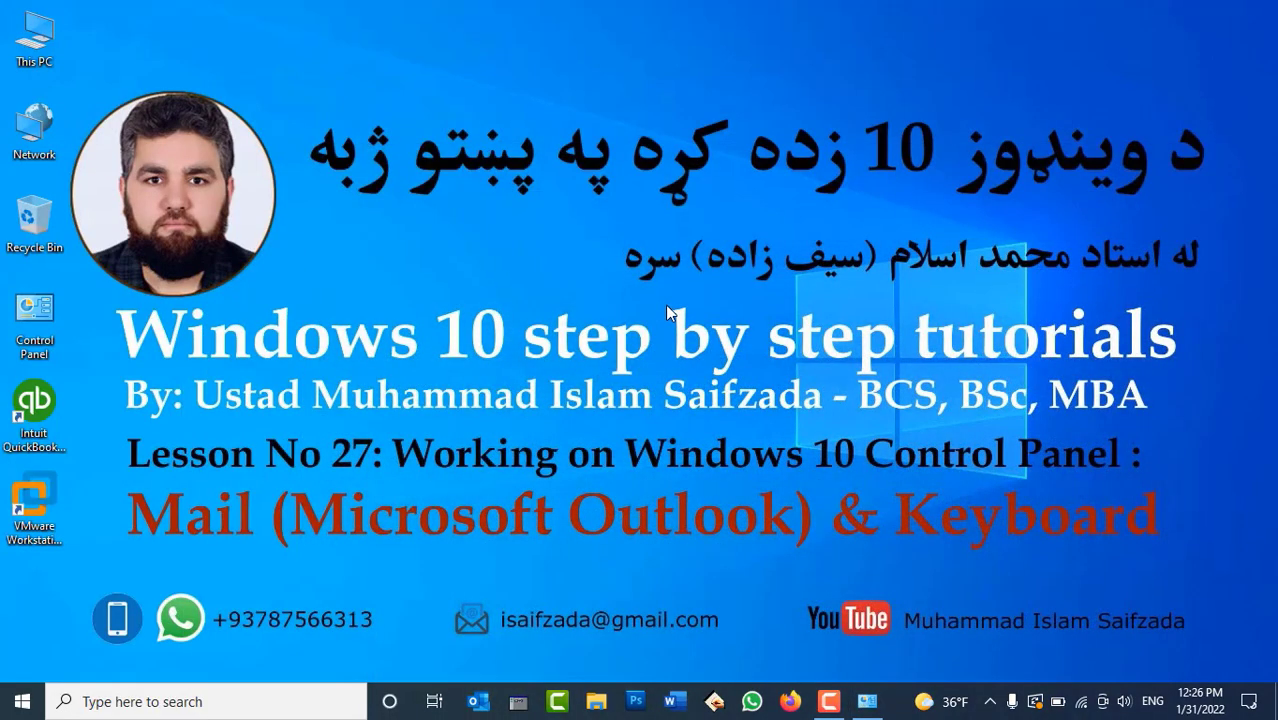
pyautogui.rightClick(668, 312)
pyautogui.click(704, 362)
pyautogui.rightClick(594, 146)
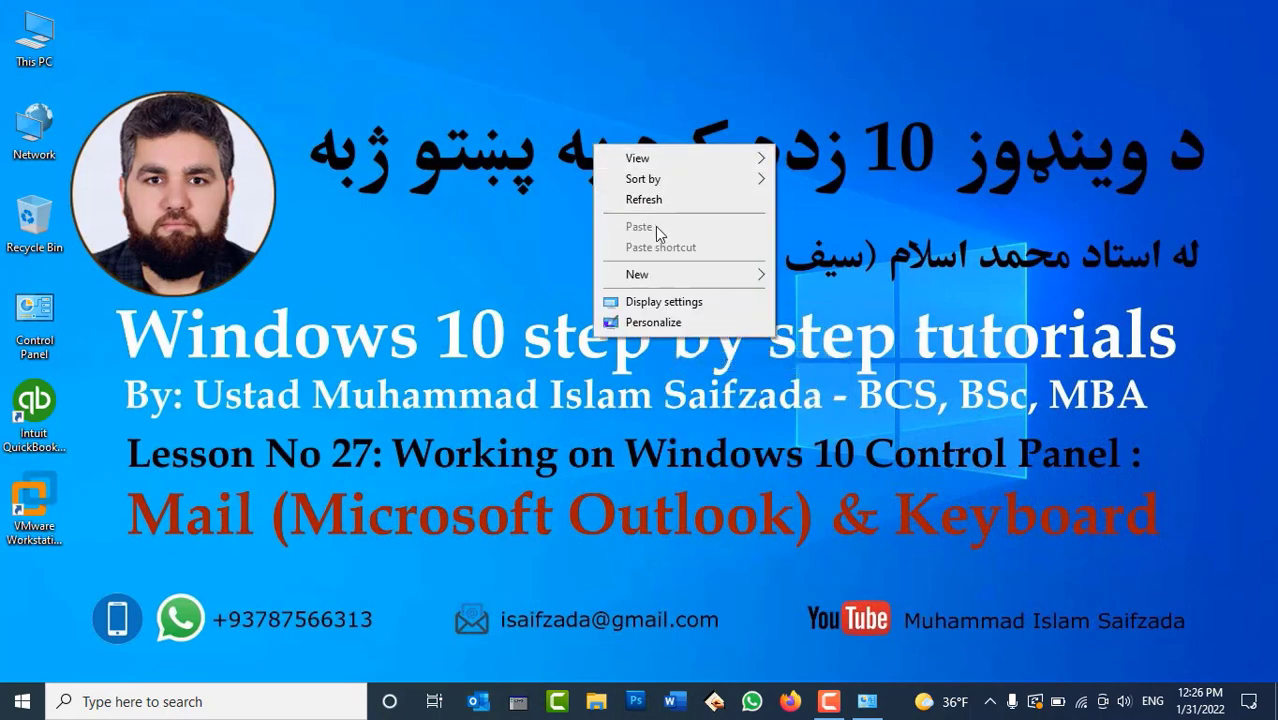
pyautogui.click(659, 202)
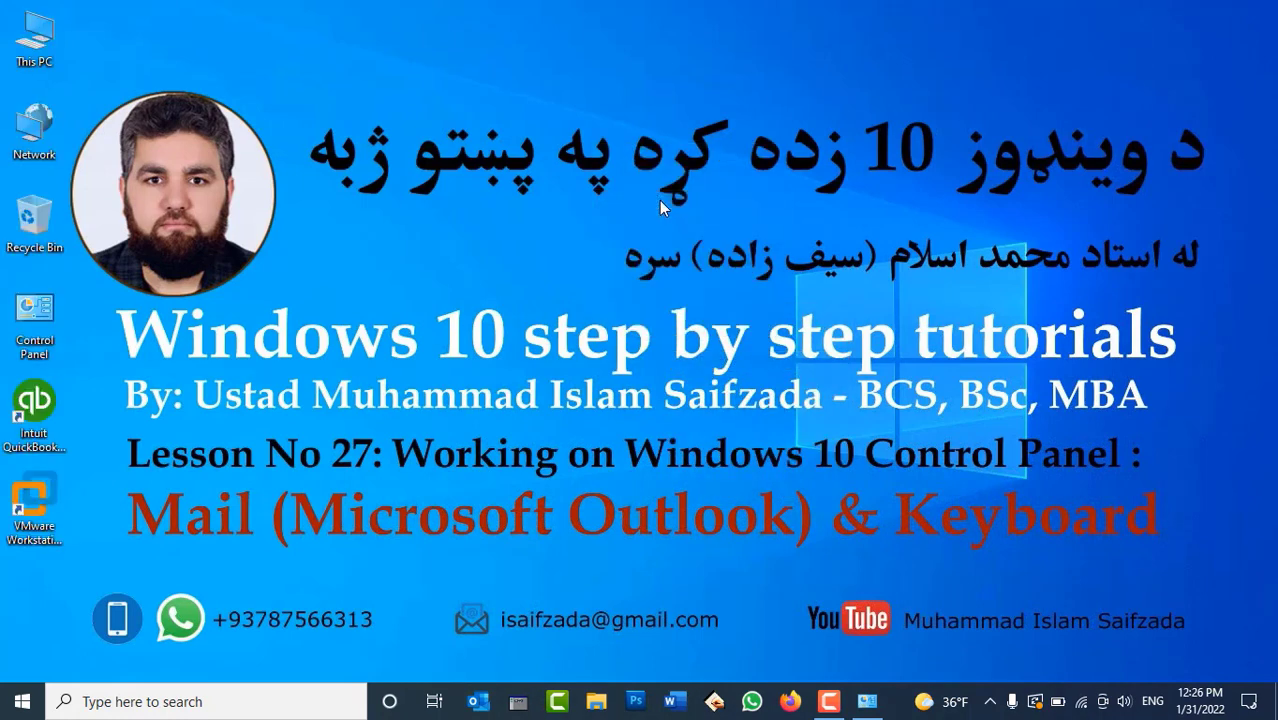
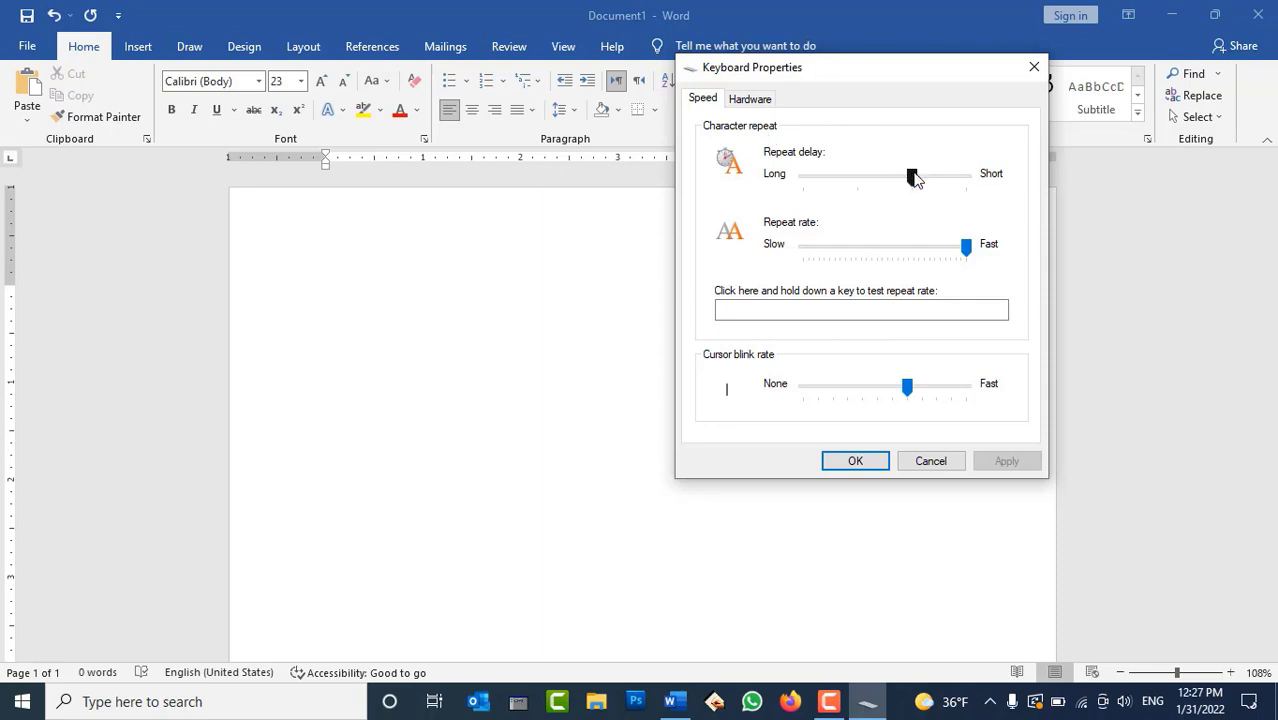
# Set the keyboard repeat delay to Short, apply it and close Keyboard Properties
pyautogui.moveTo(912, 177); pyautogui.dragTo(1007, 177)
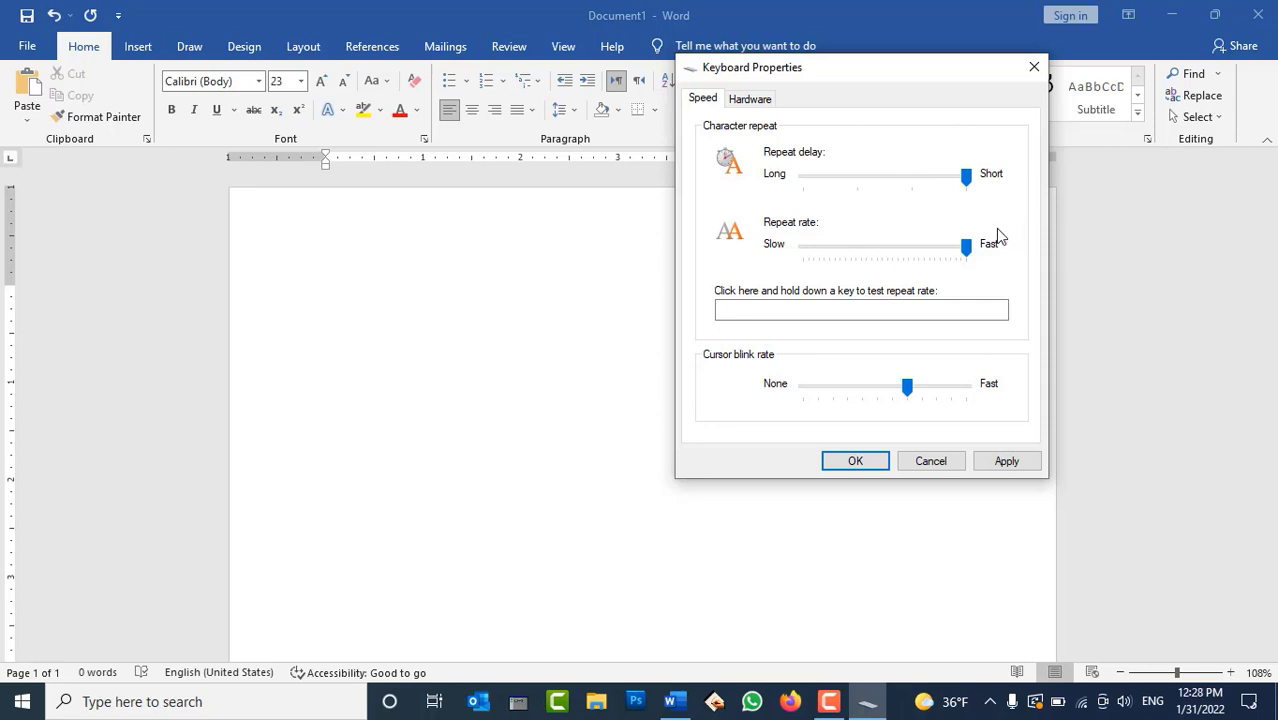
pyautogui.click(1005, 464)
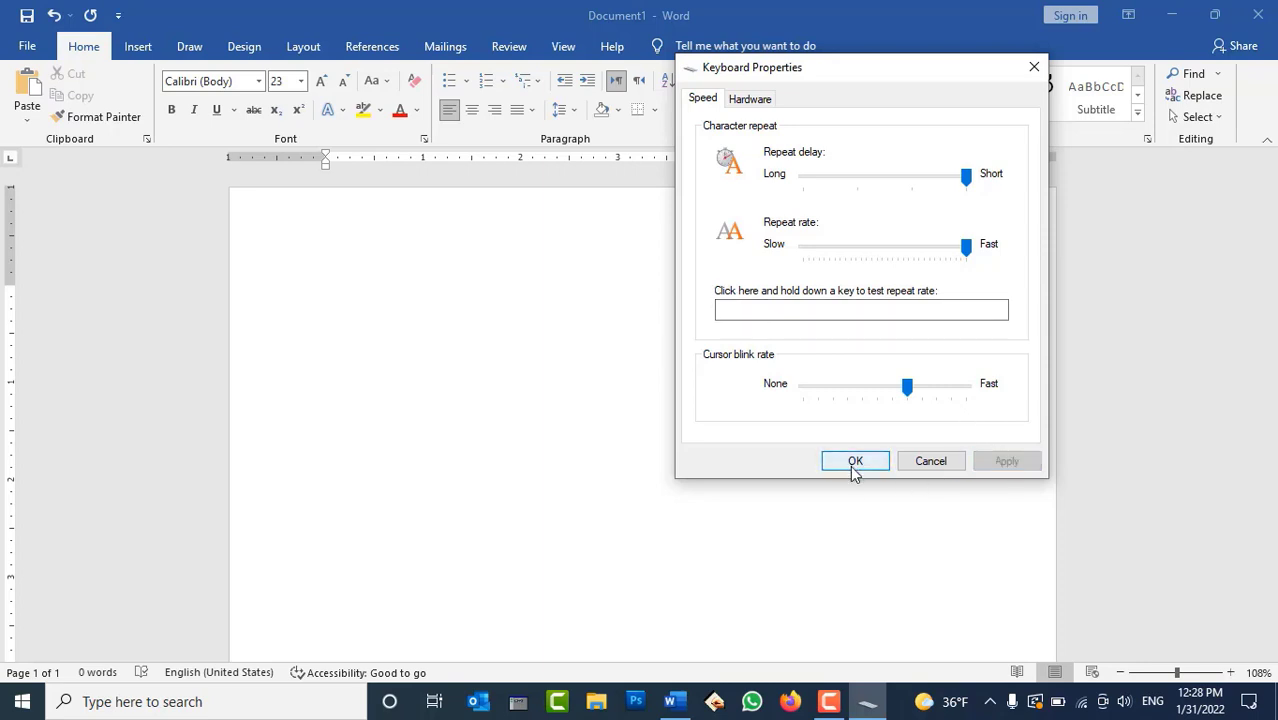
pyautogui.click(855, 463)
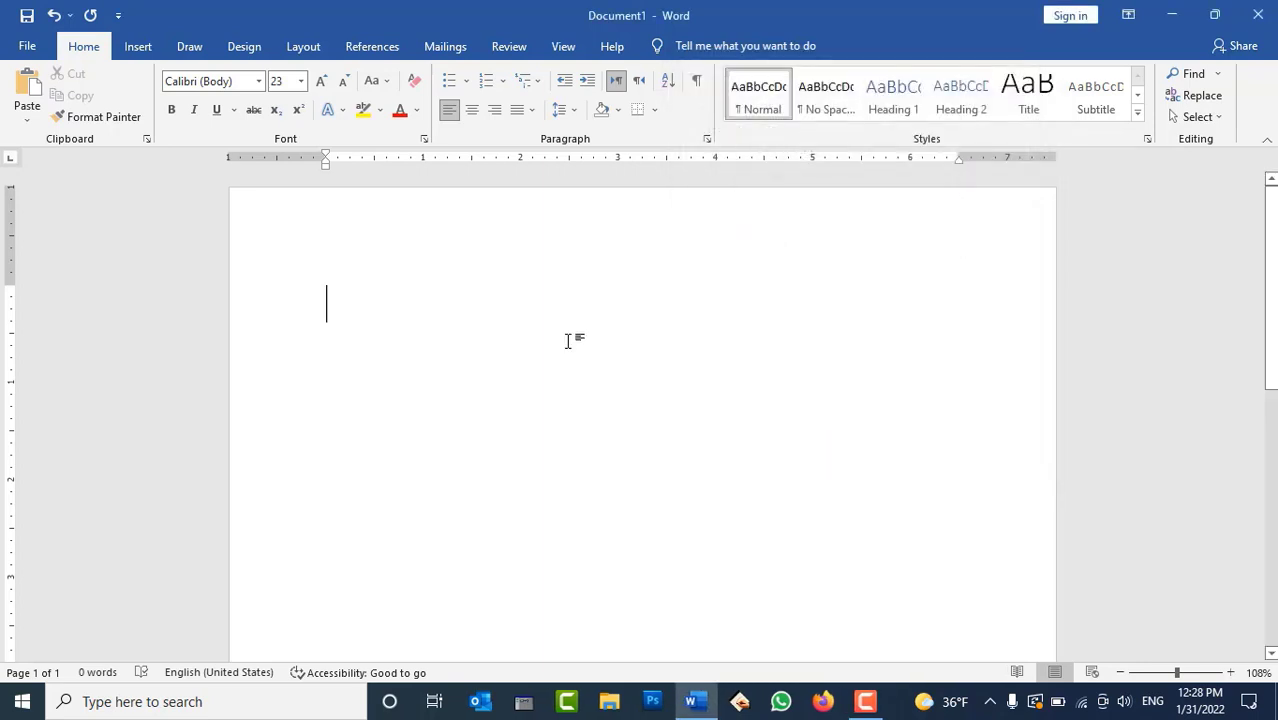
# Hold a key in Word to test the repeat, remove the extra line, then minimize Word
pyautogui.write('aaaaaaaaaaaaaaaaaaa')
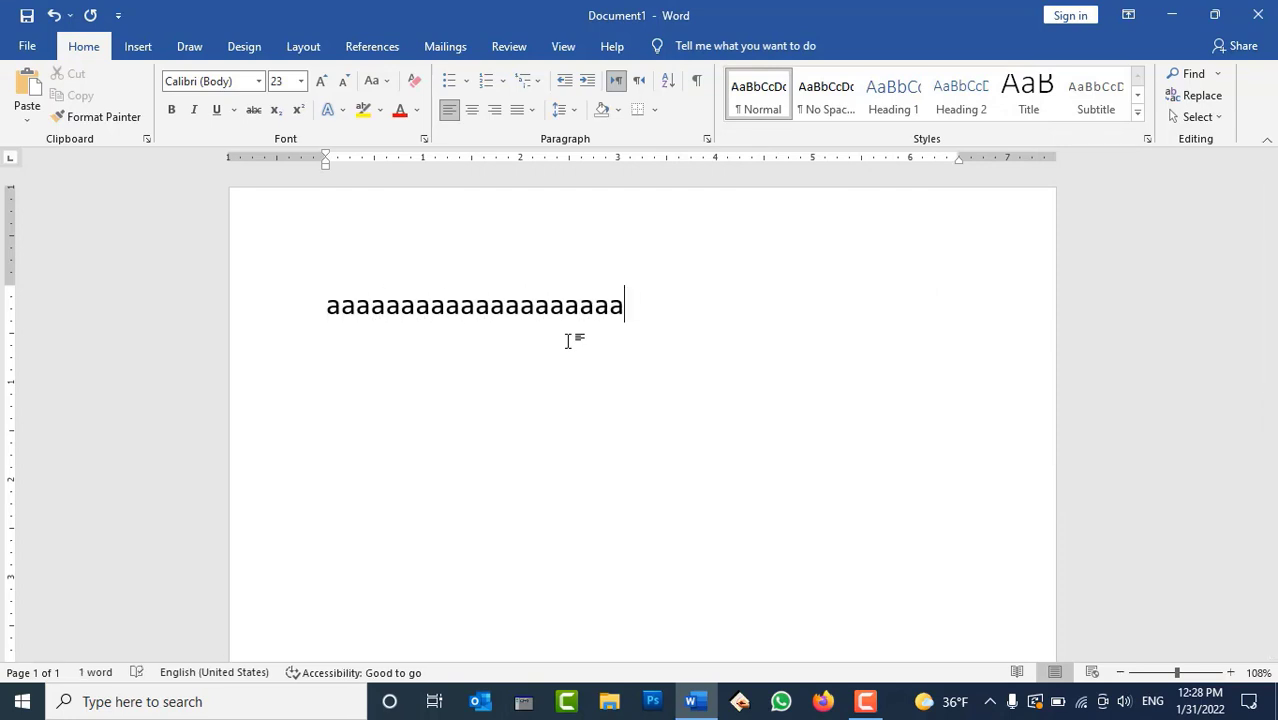
pyautogui.press('Return')
pyautogui.write('aaaaas')
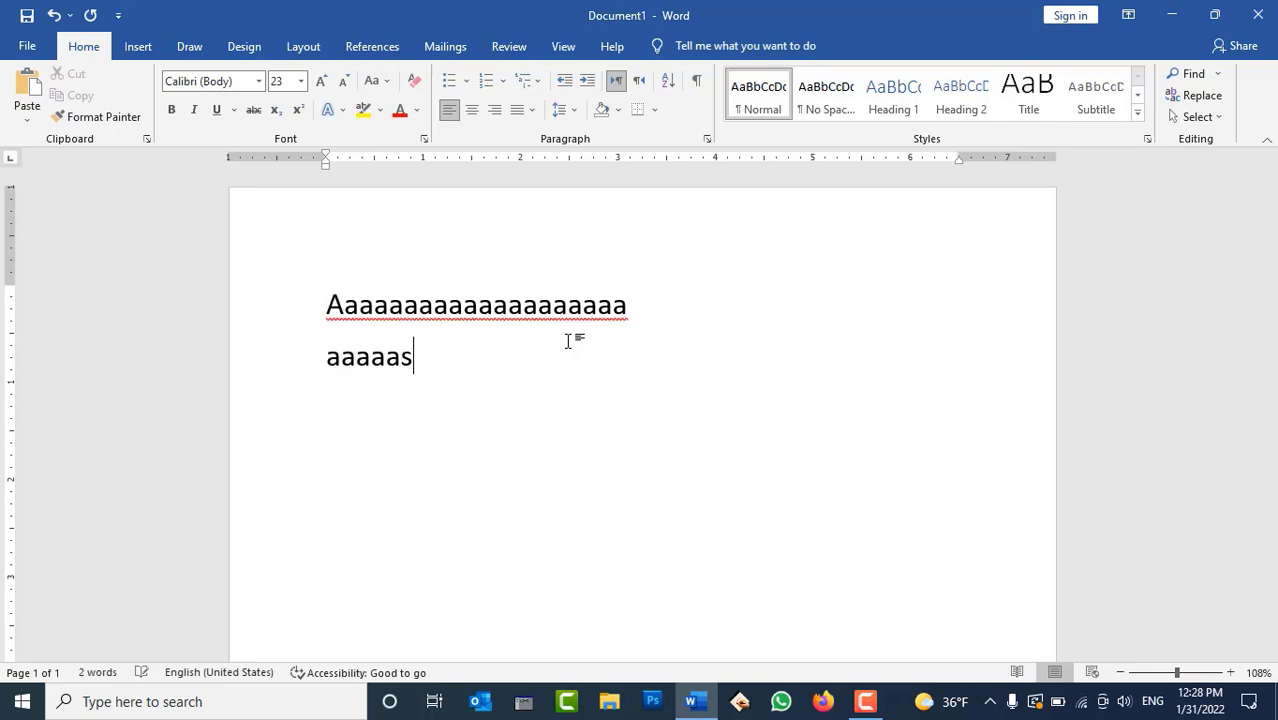
pyautogui.press('BackSpace')
pyautogui.press('BackSpace')
pyautogui.press('BackSpace')
pyautogui.press('BackSpace')
pyautogui.press('BackSpace')
pyautogui.press('BackSpace')
pyautogui.press('BackSpace')
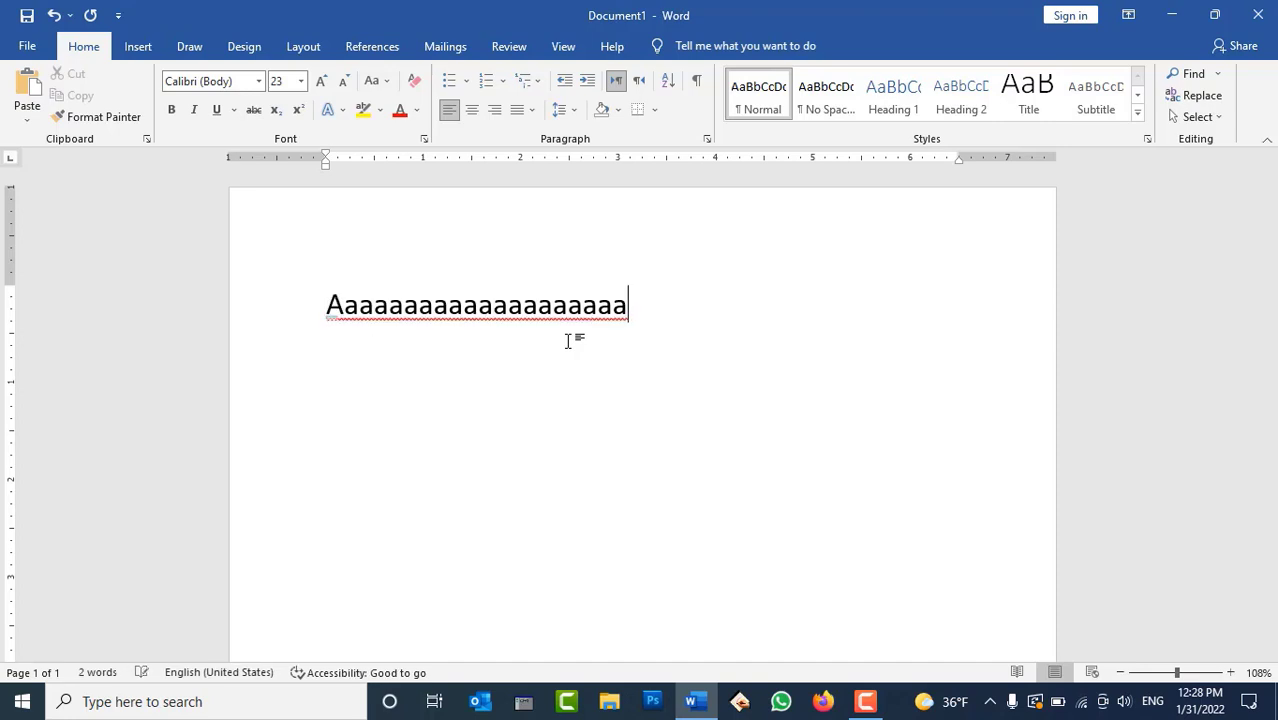
pyautogui.click(688, 700)
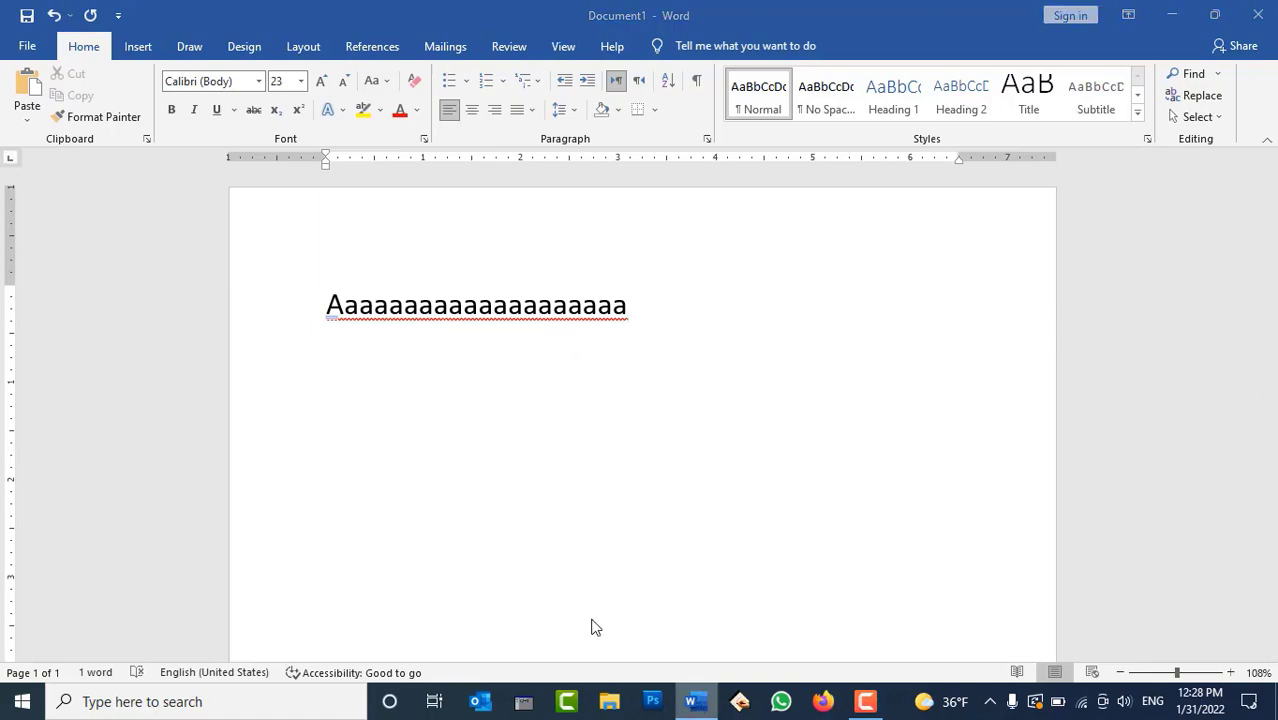
# Open Keyboard settings from Control Panel and apply a Long repeat delay
pyautogui.doubleClick(28, 312)
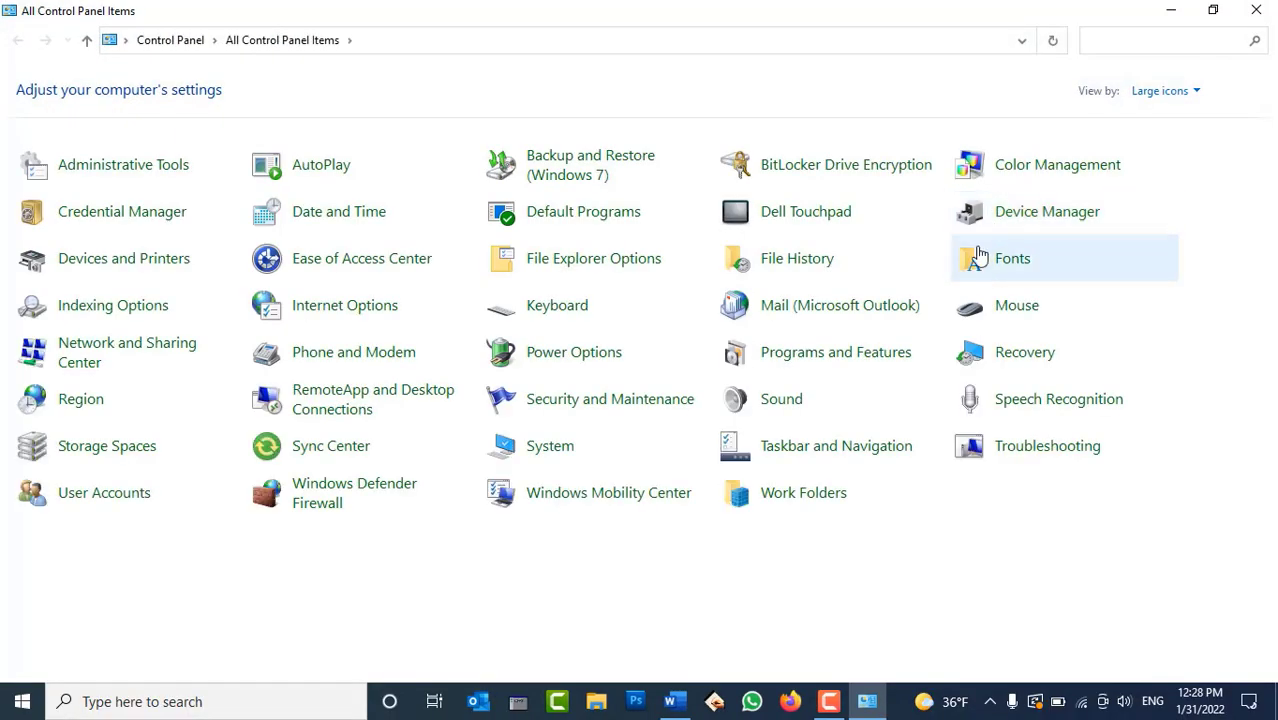
pyautogui.click(557, 306)
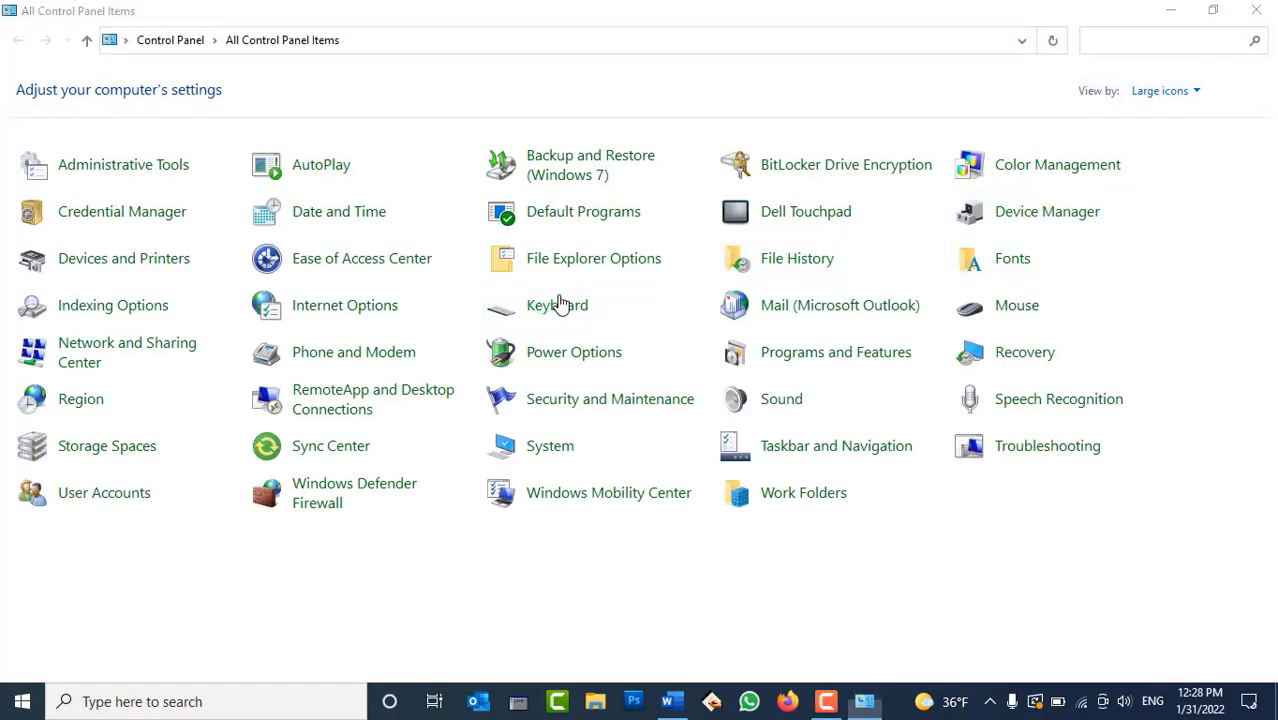
pyautogui.moveTo(345, 68); pyautogui.dragTo(780, 68)
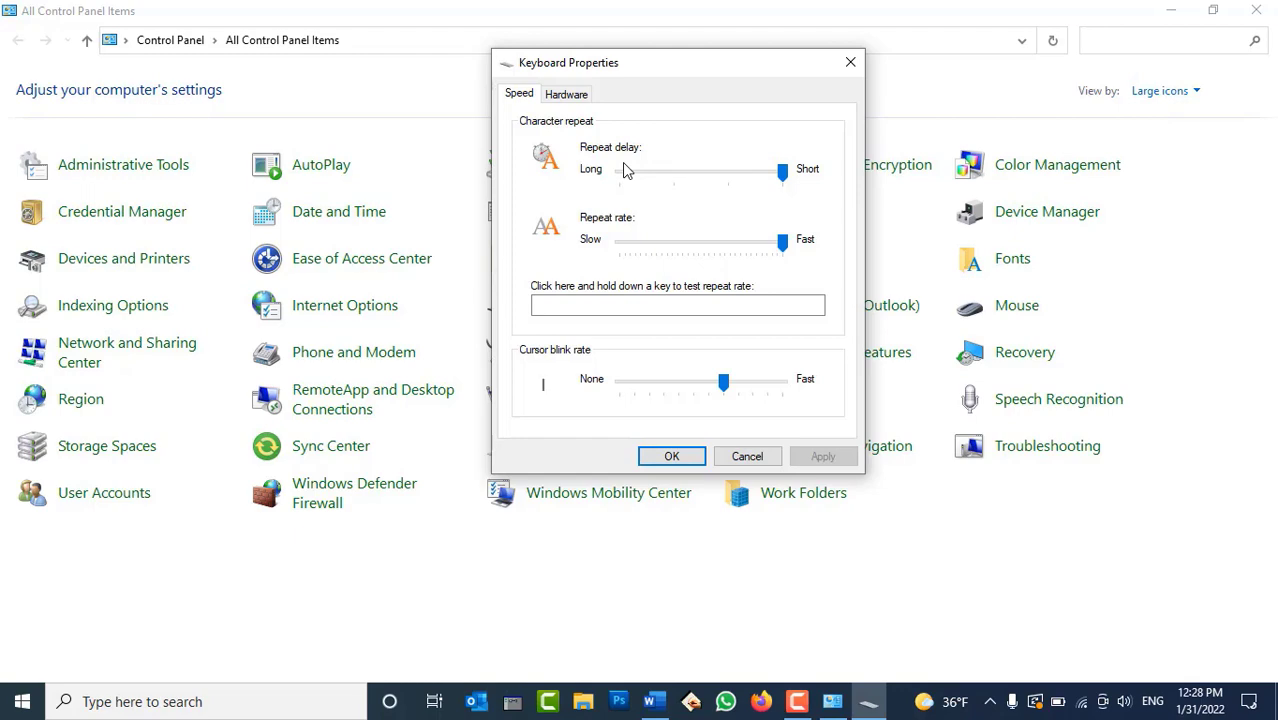
pyautogui.moveTo(730, 166); pyautogui.dragTo(622, 175)
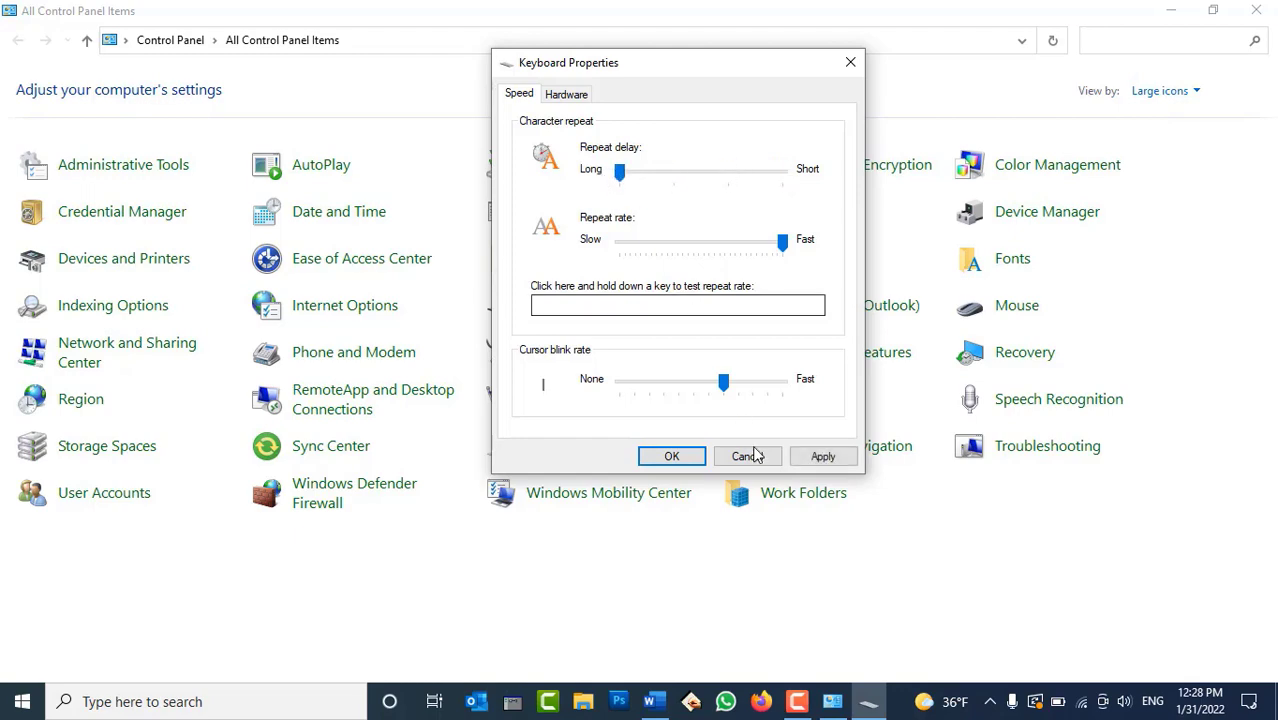
pyautogui.click(820, 456)
# Delete the line of a's in the Word document
pyautogui.click(649, 701)
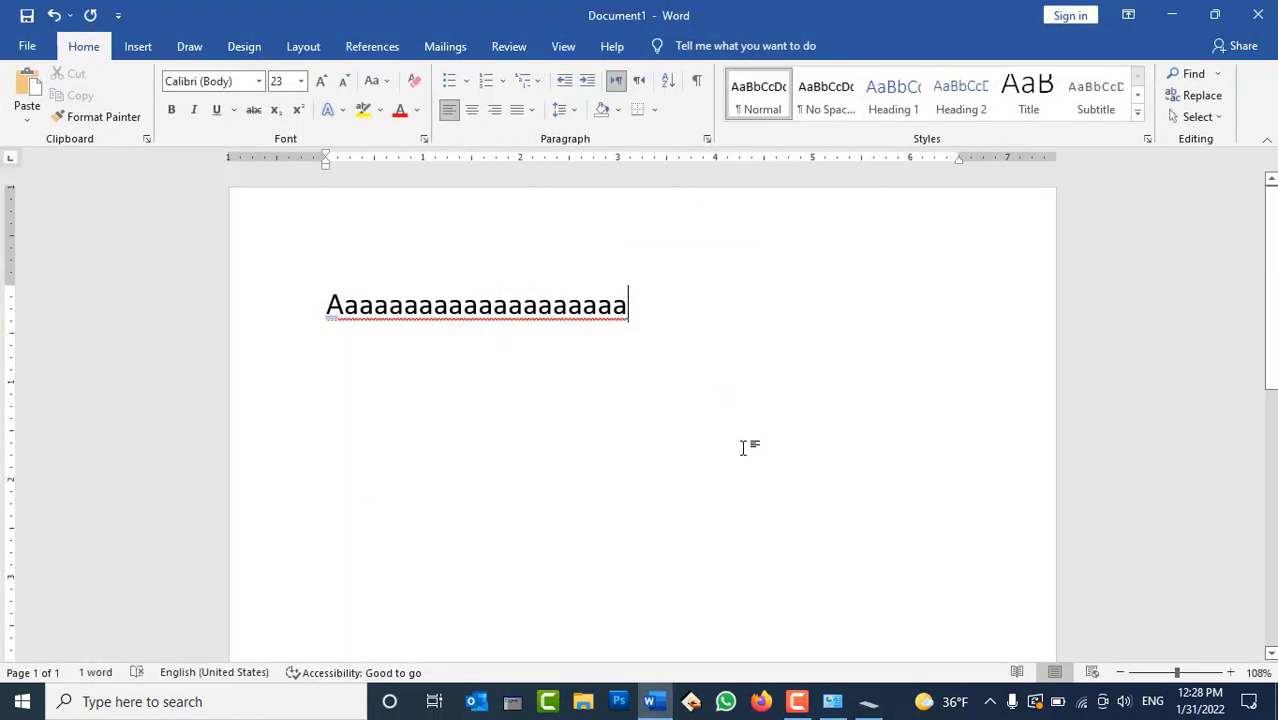
pyautogui.tripleClick(555, 319)
pyautogui.press('BackSpace')
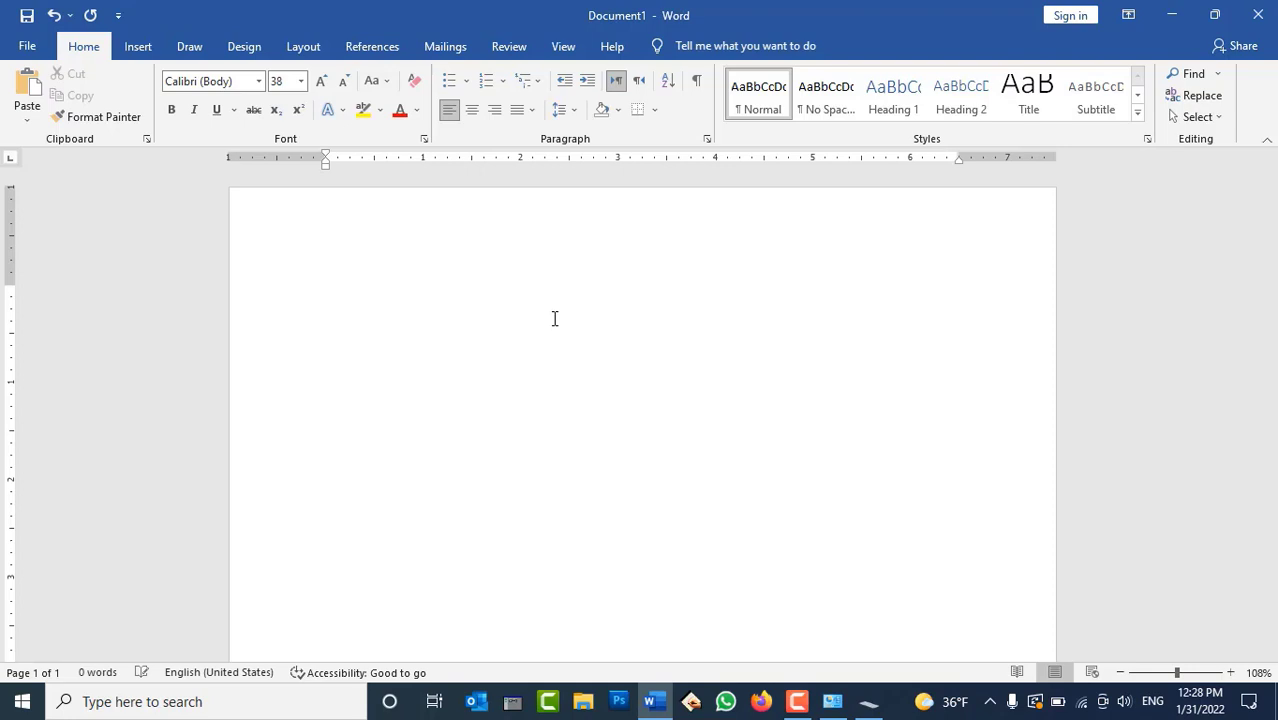
# Type two test lines of repeated a's in Word at the Long delay
pyautogui.write('aaaaaaaaaaaaaaa')
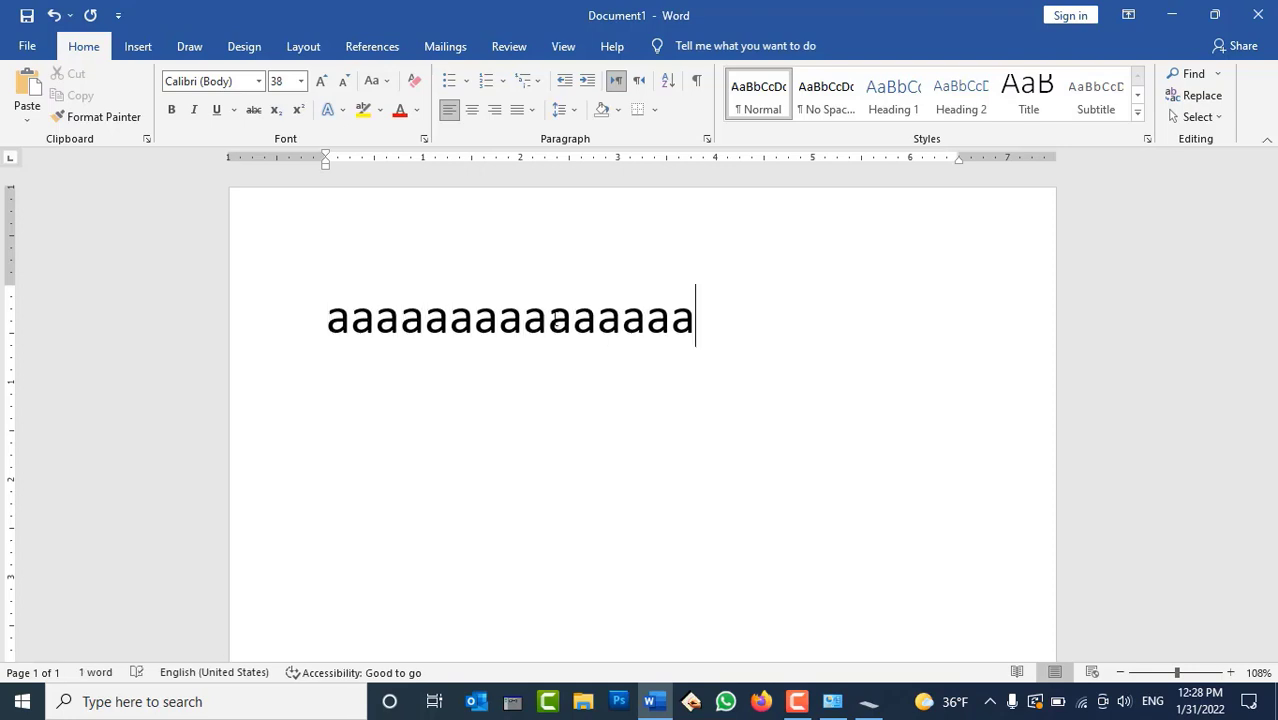
pyautogui.press('Return')
pyautogui.write('aaaaaaaaaaaaaaaaaaaa')
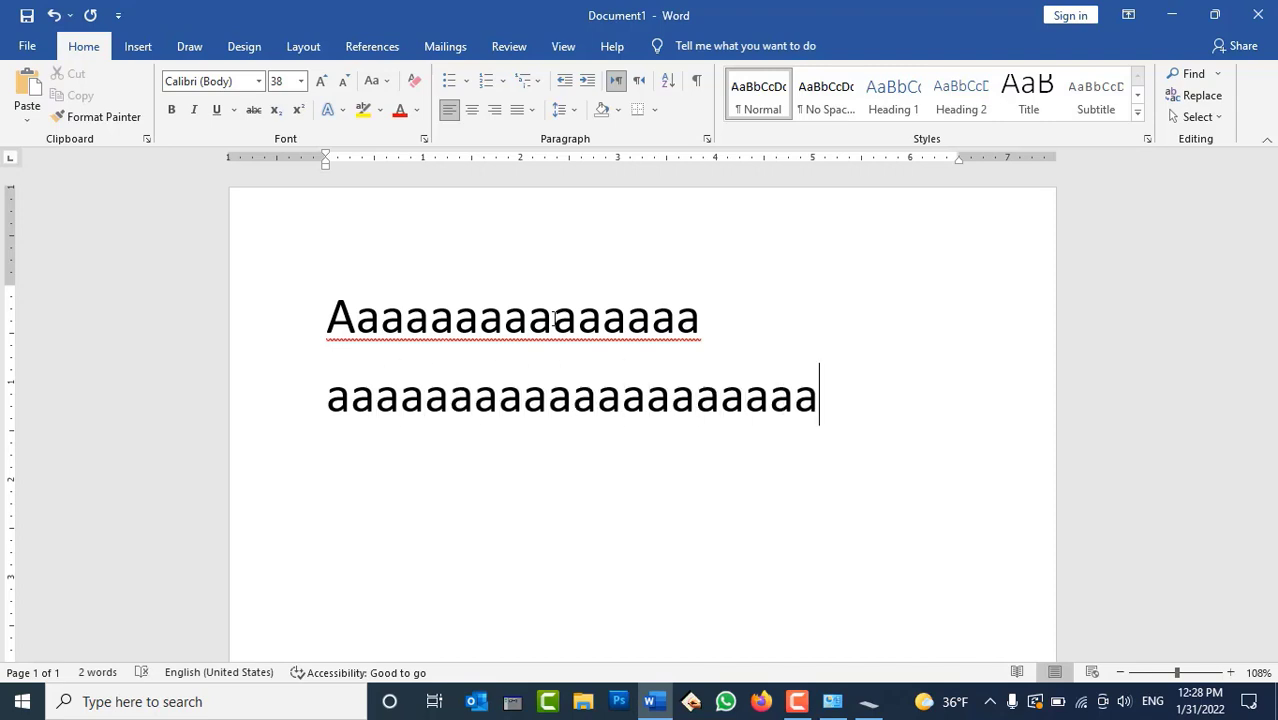
# Set the repeat delay back to Short, apply it and close Keyboard Properties
pyautogui.click(868, 701)
pyautogui.moveTo(619, 172); pyautogui.dragTo(835, 192)
pyautogui.click(819, 456)
pyautogui.click(671, 456)
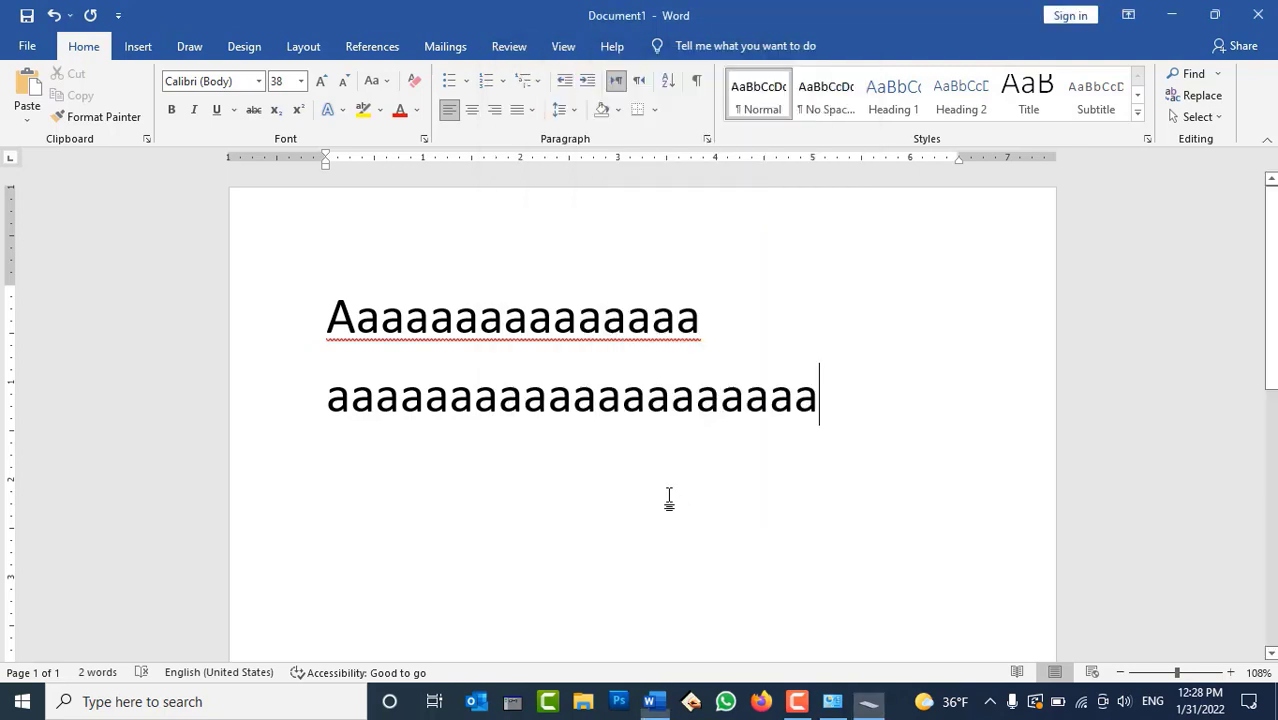
# Hold a key on a third line of a's to compare the Short delay
pyautogui.press('Return')
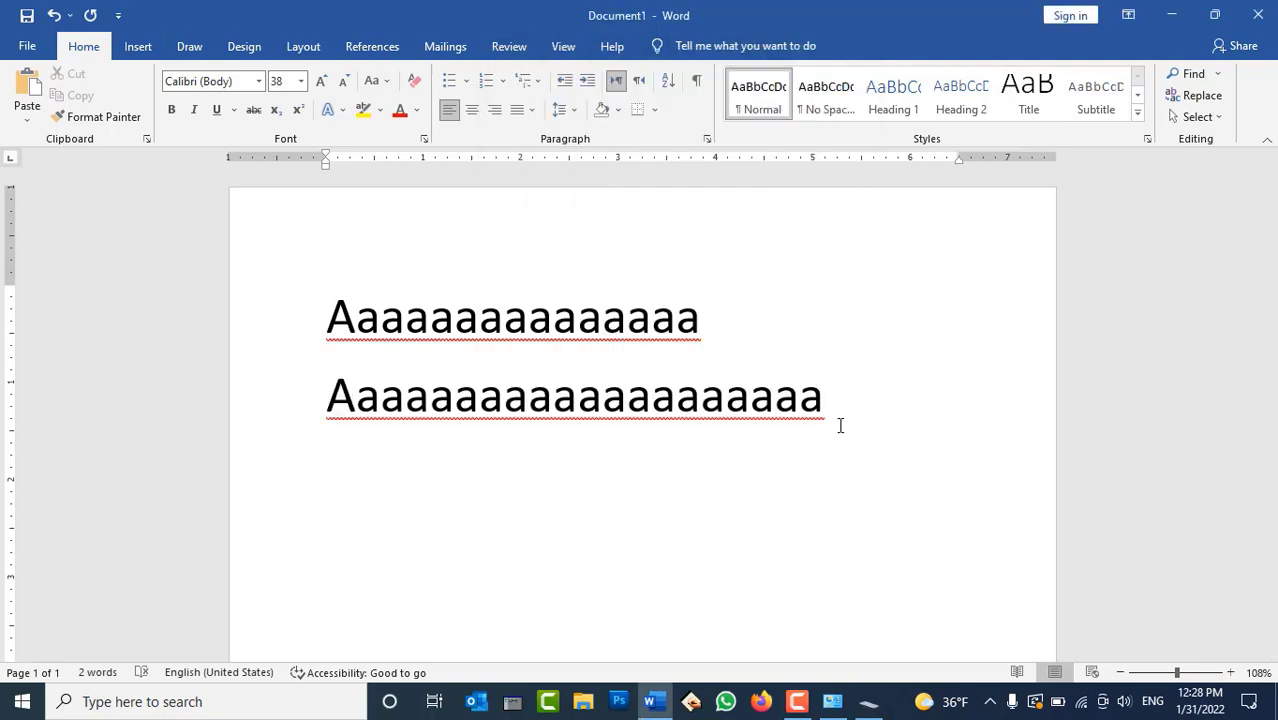
pyautogui.write('aaaaaaaaaaaaaaaaaaaaaa')
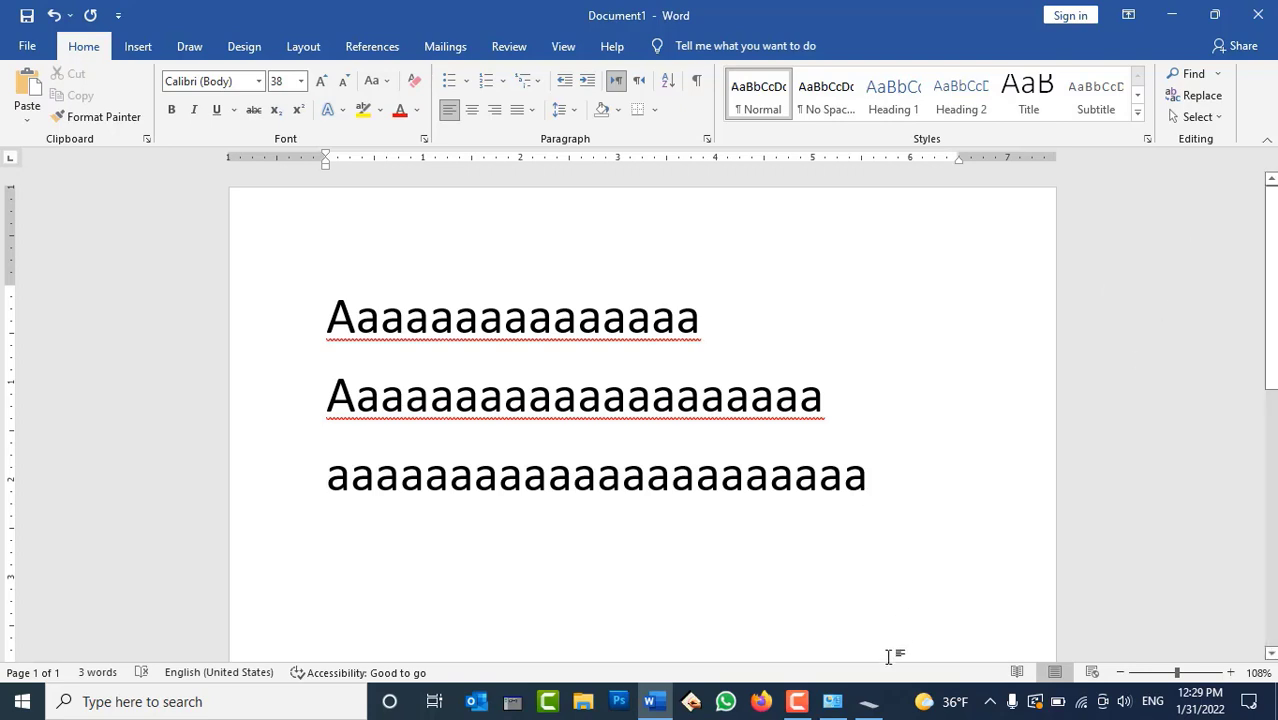
pyautogui.click(866, 702)
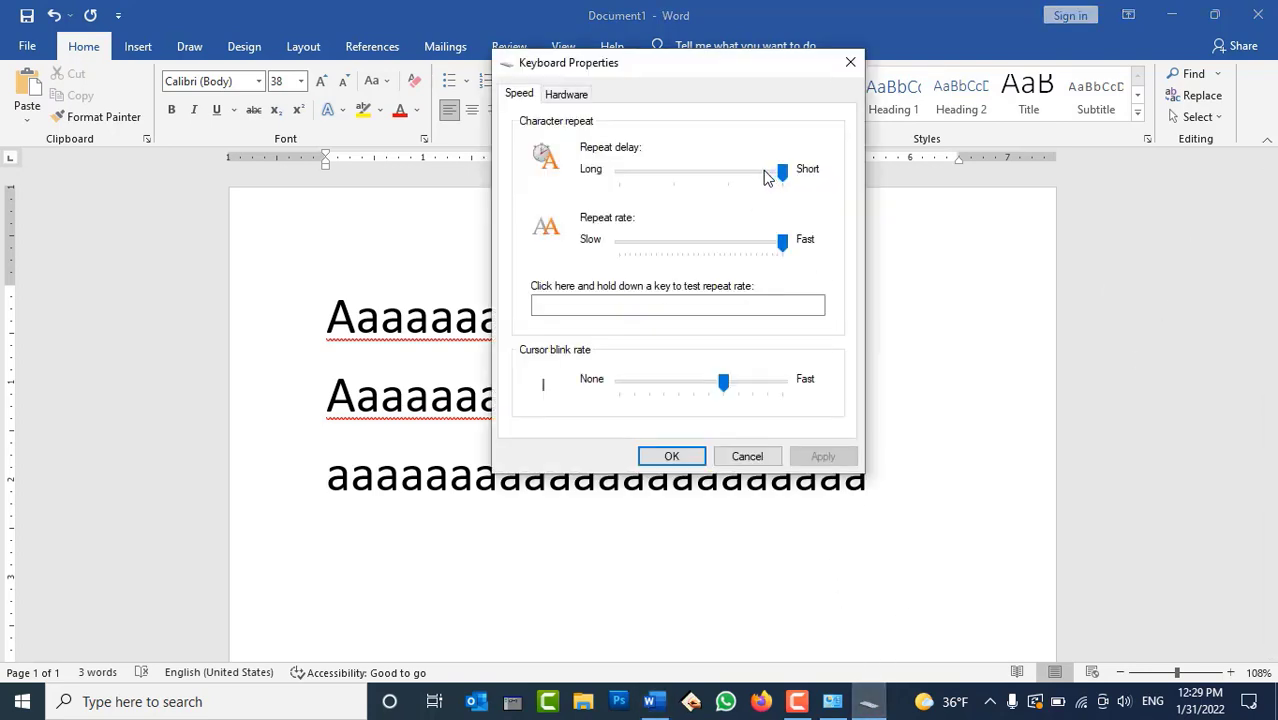
# Try the repeat delay at Long then Short, and lower the repeat rate to Slow
pyautogui.moveTo(768, 177); pyautogui.dragTo(612, 172)
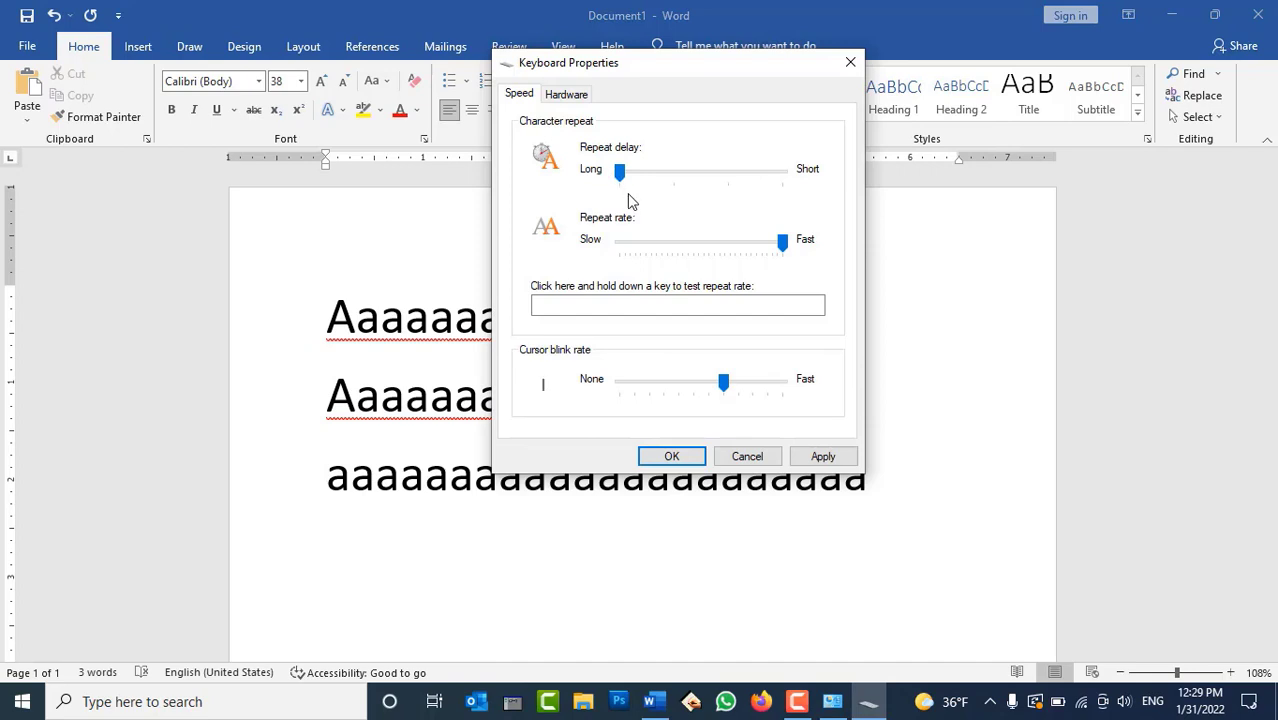
pyautogui.moveTo(730, 177); pyautogui.dragTo(799, 192)
pyautogui.moveTo(782, 242); pyautogui.dragTo(673, 245)
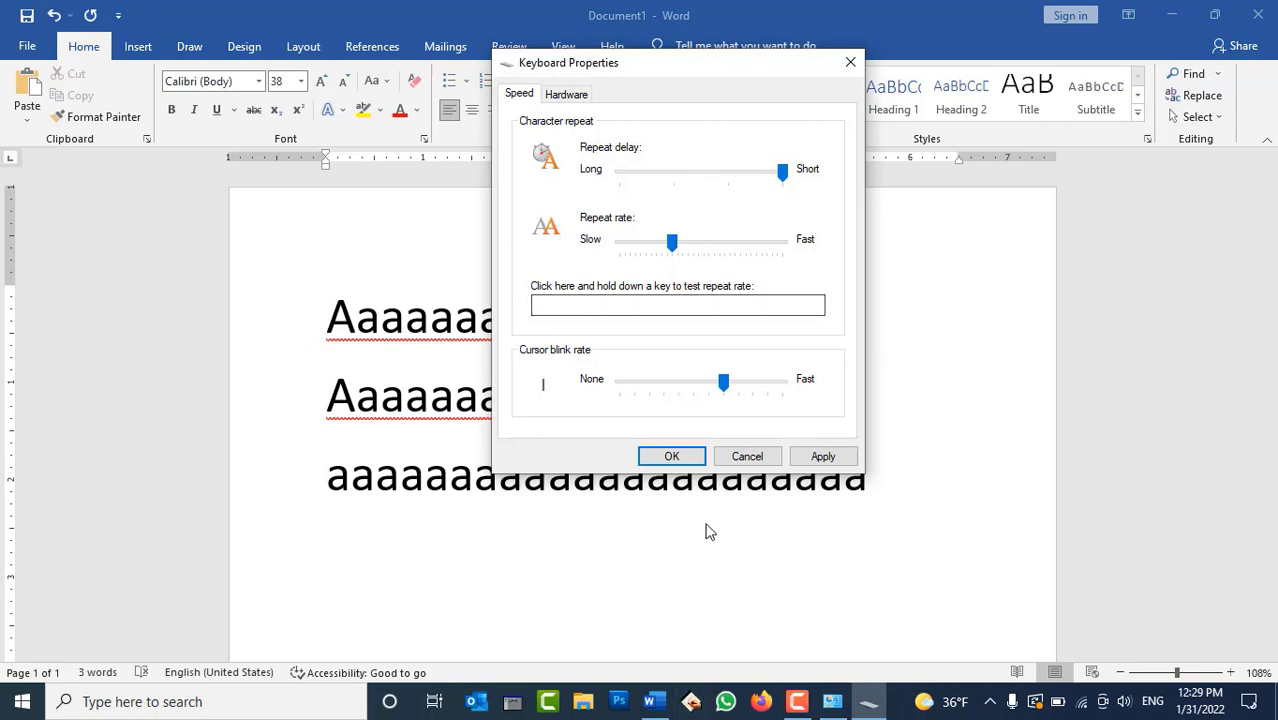
pyautogui.moveTo(671, 245); pyautogui.dragTo(618, 245)
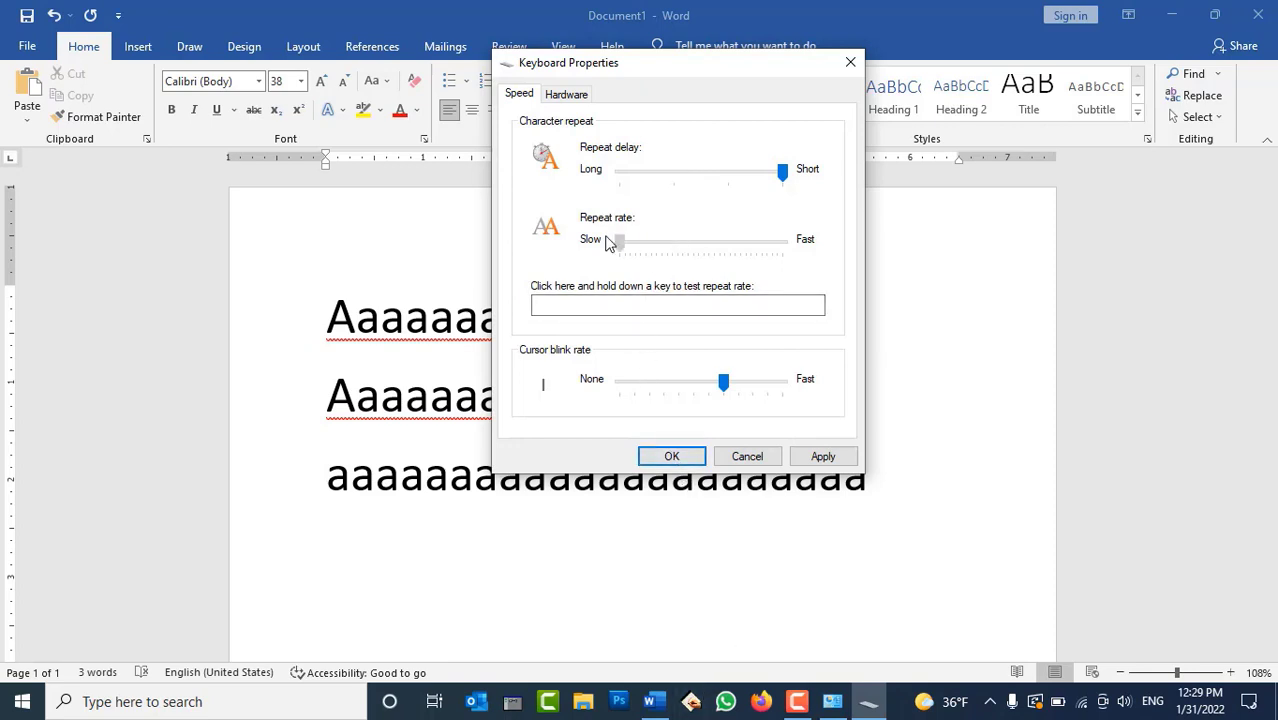
# Apply and confirm the keyboard settings, then delete all three test lines in Word
pyautogui.click(824, 457)
pyautogui.click(664, 456)
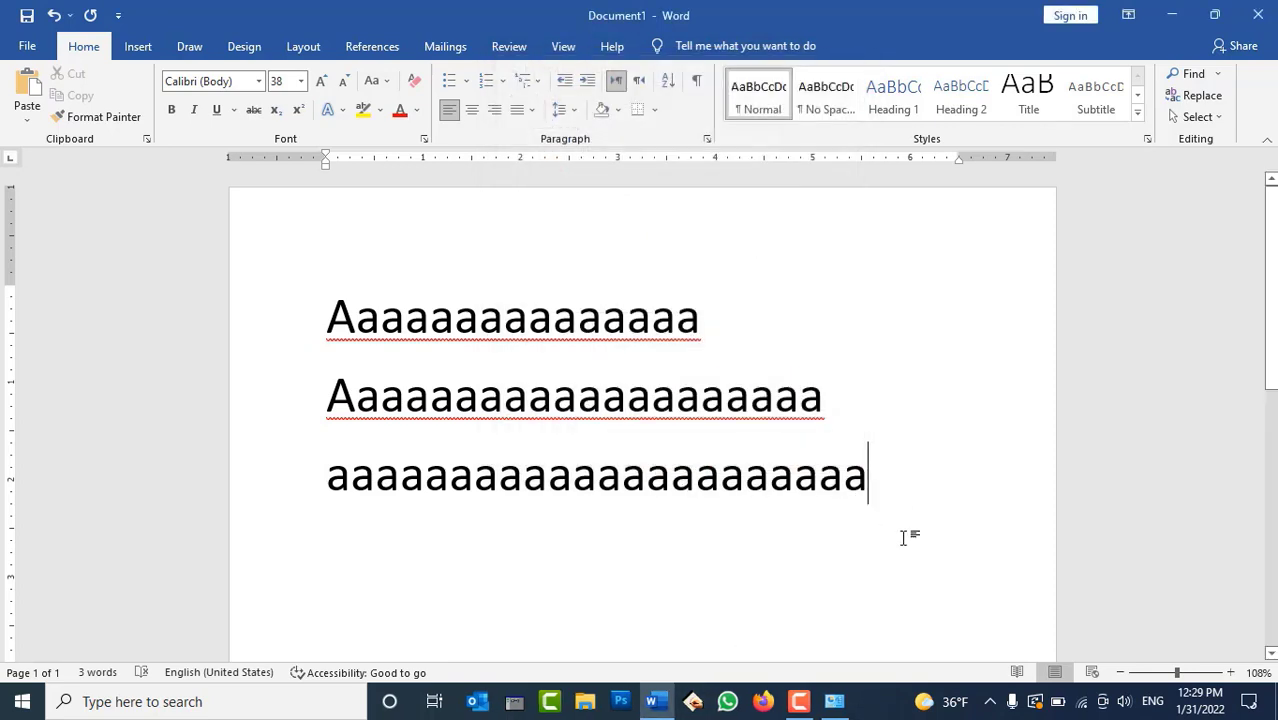
pyautogui.moveTo(904, 534); pyautogui.dragTo(234, 211)
pyautogui.press('Delete')
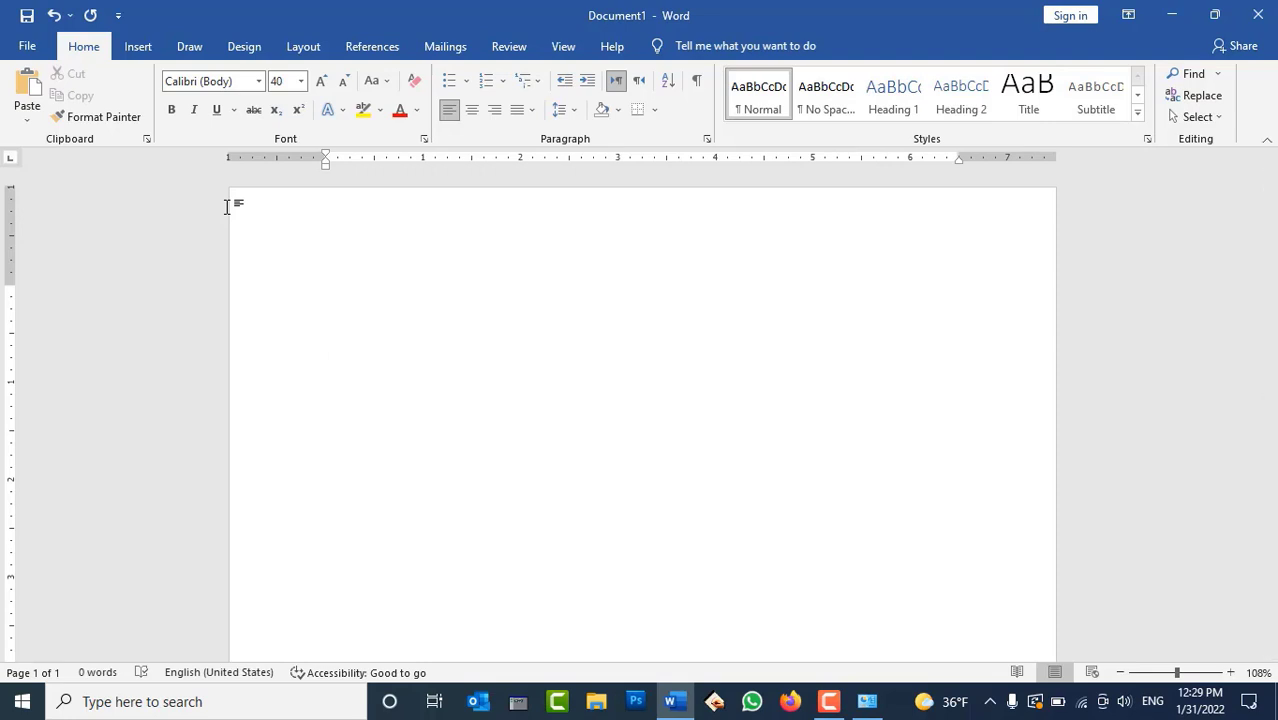
# Type a line of w's at the slow rate, then apply a Fast repeat rate
pyautogui.write('wwww')
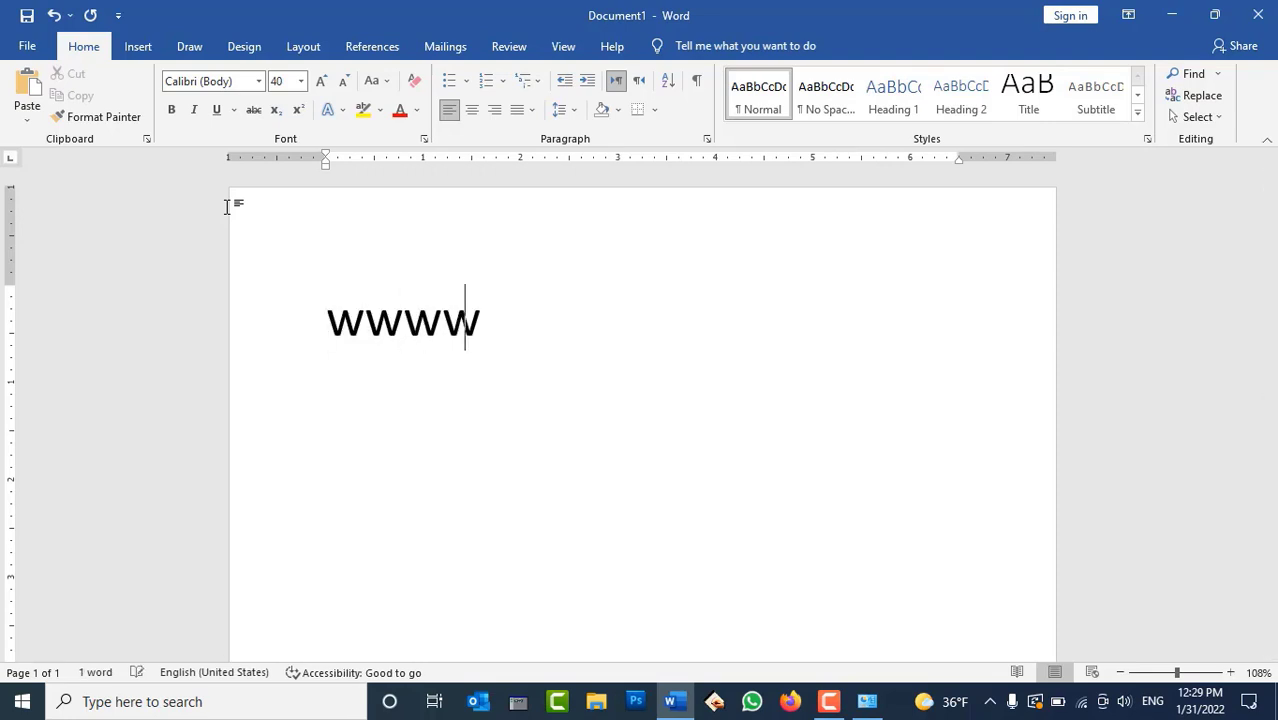
pyautogui.write('wwwwwwww')
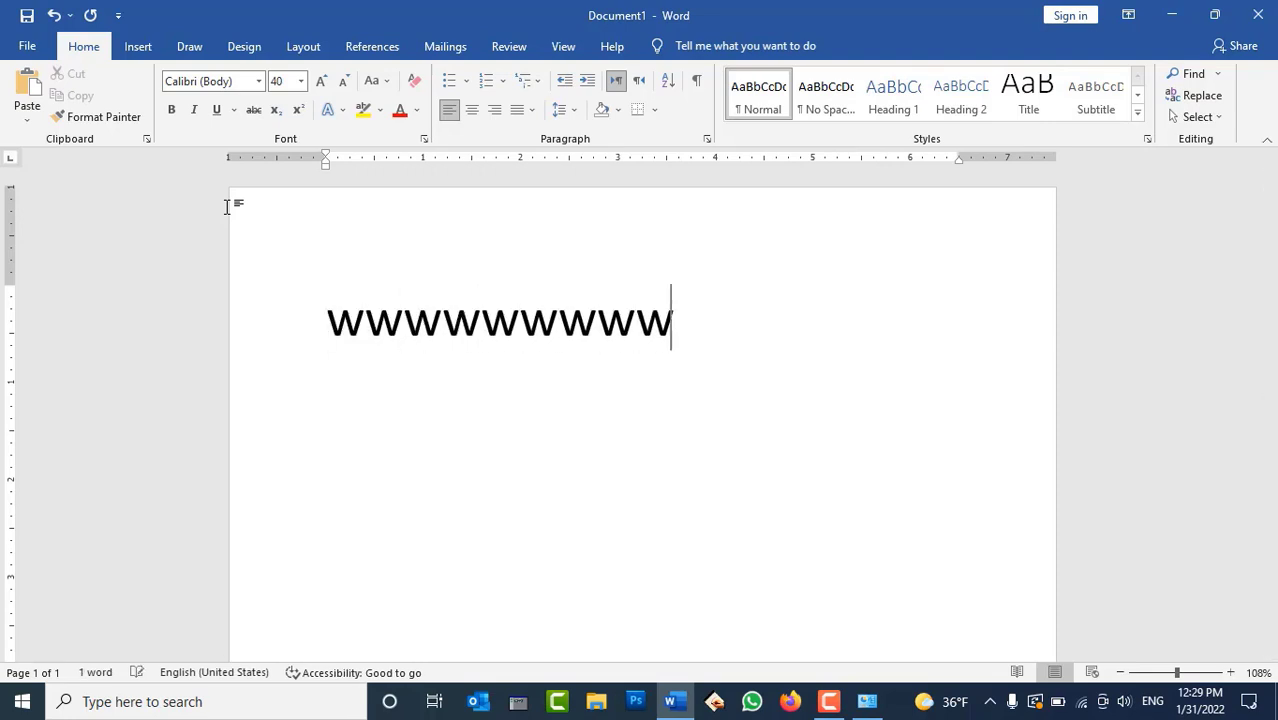
pyautogui.write('wwww')
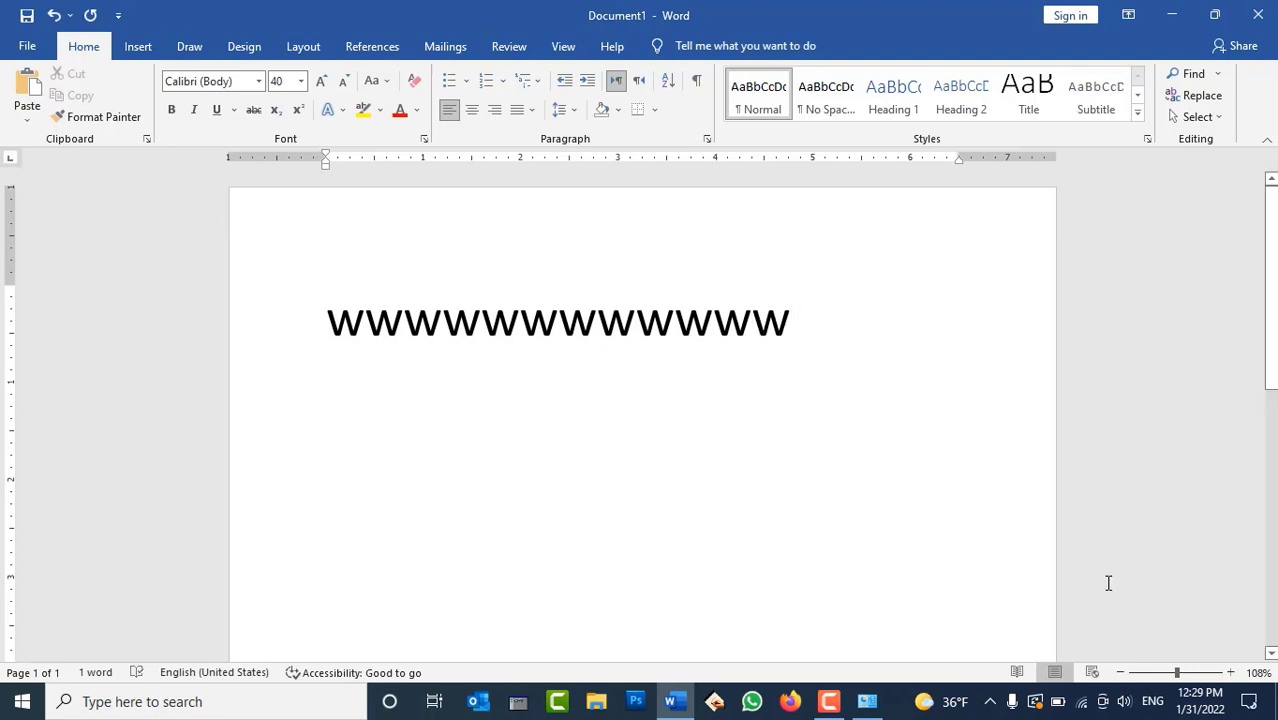
pyautogui.click(869, 701)
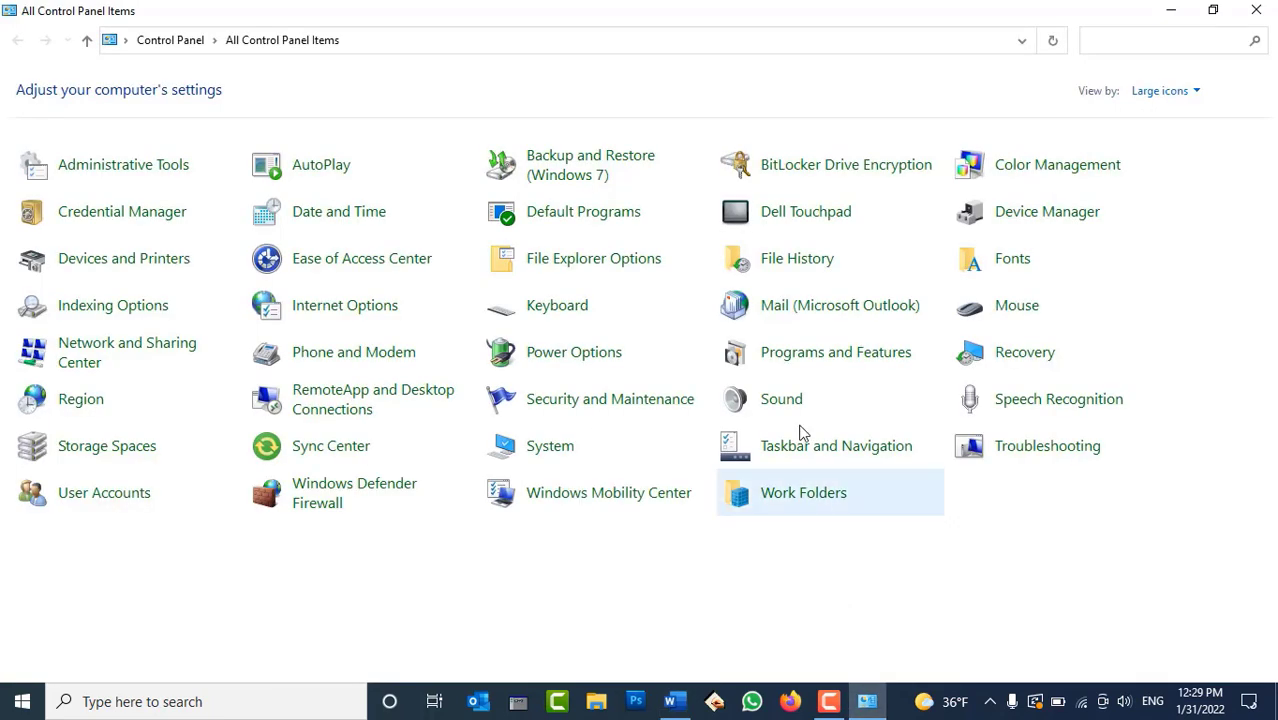
pyautogui.click(585, 316)
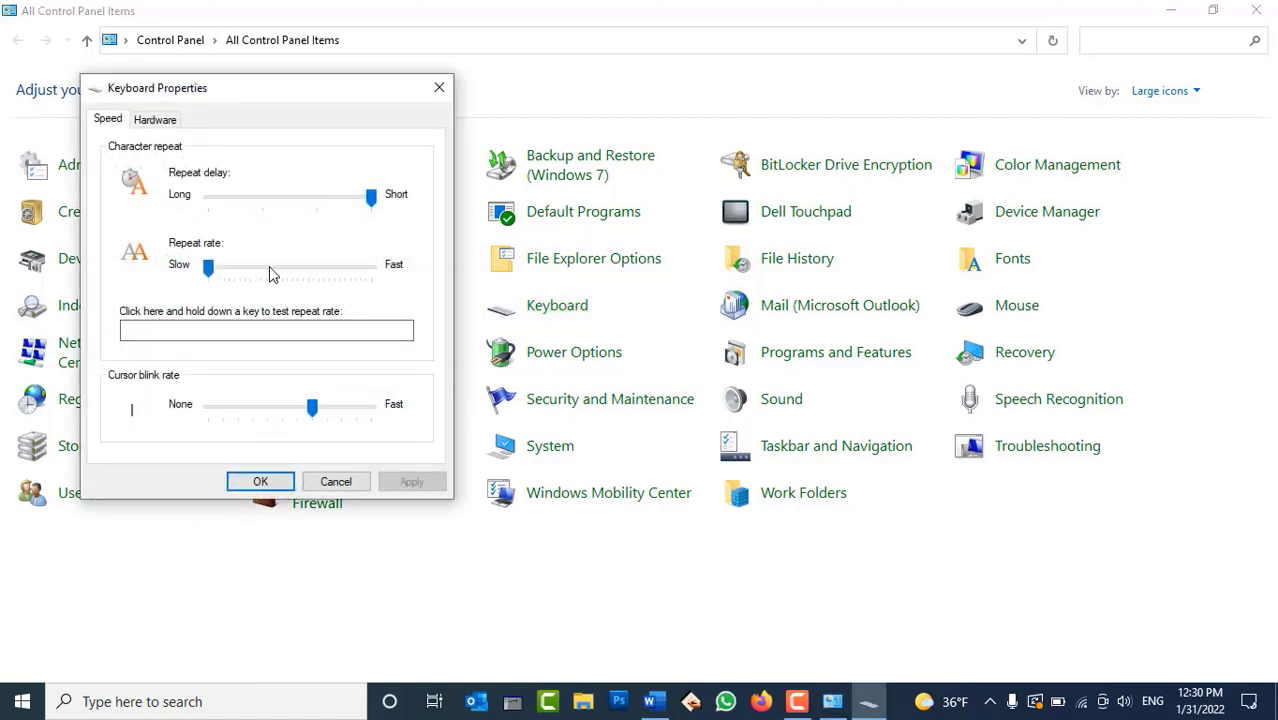
pyautogui.moveTo(293, 276); pyautogui.dragTo(391, 265)
pyautogui.click(411, 482)
# Hold W on a new Word line to test the Fast repeat rate
pyautogui.click(481, 566)
pyautogui.click(672, 701)
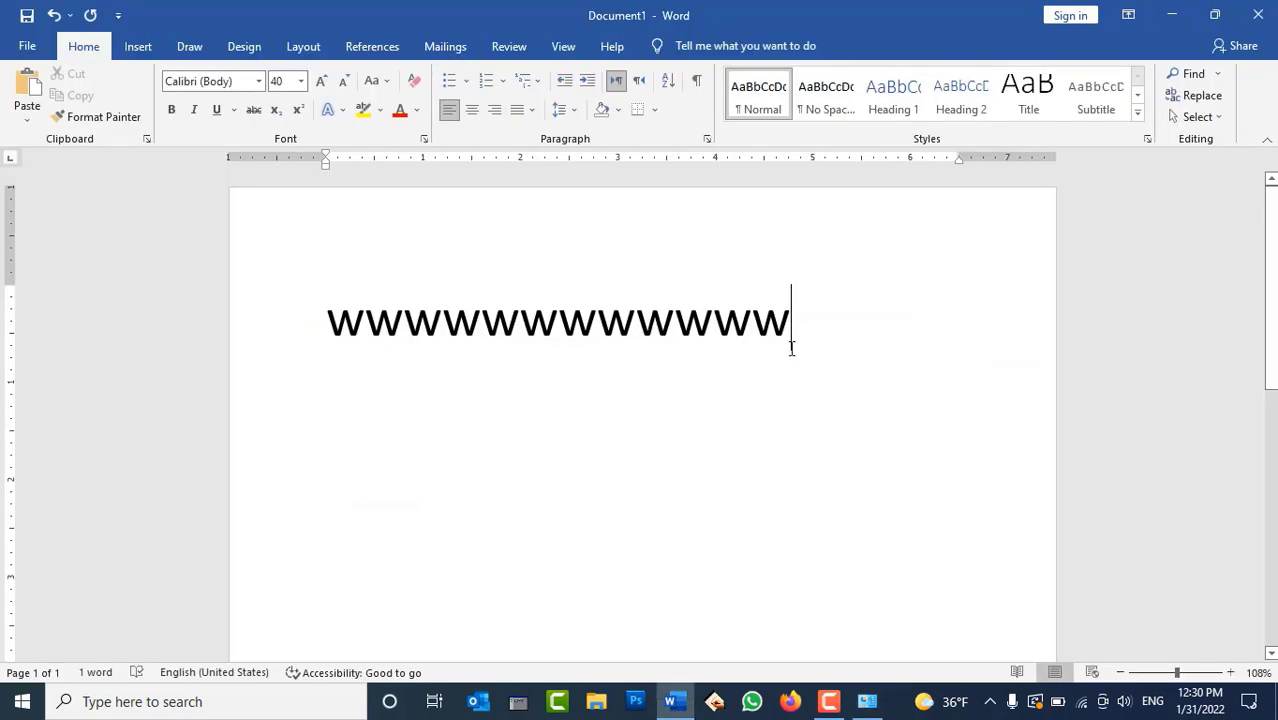
pyautogui.press('Return')
pyautogui.write('wwwwwwwwwww')
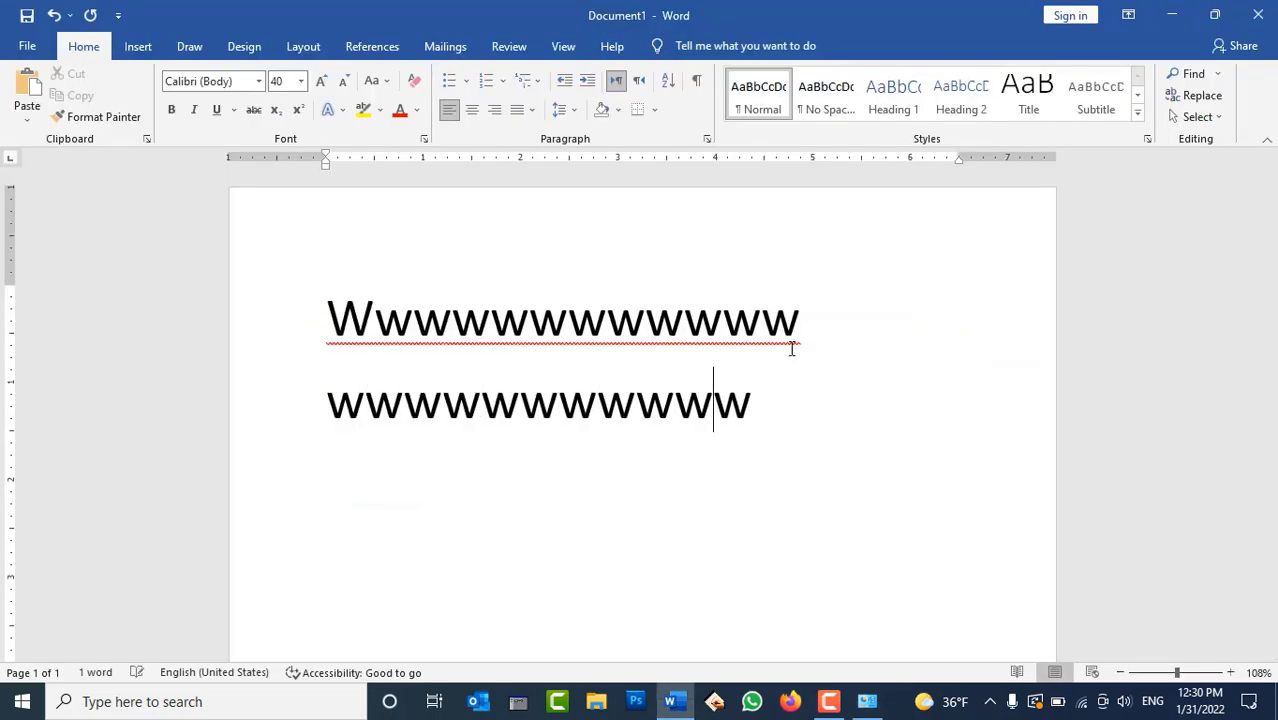
pyautogui.write('wwwwwwwwwwwwww')
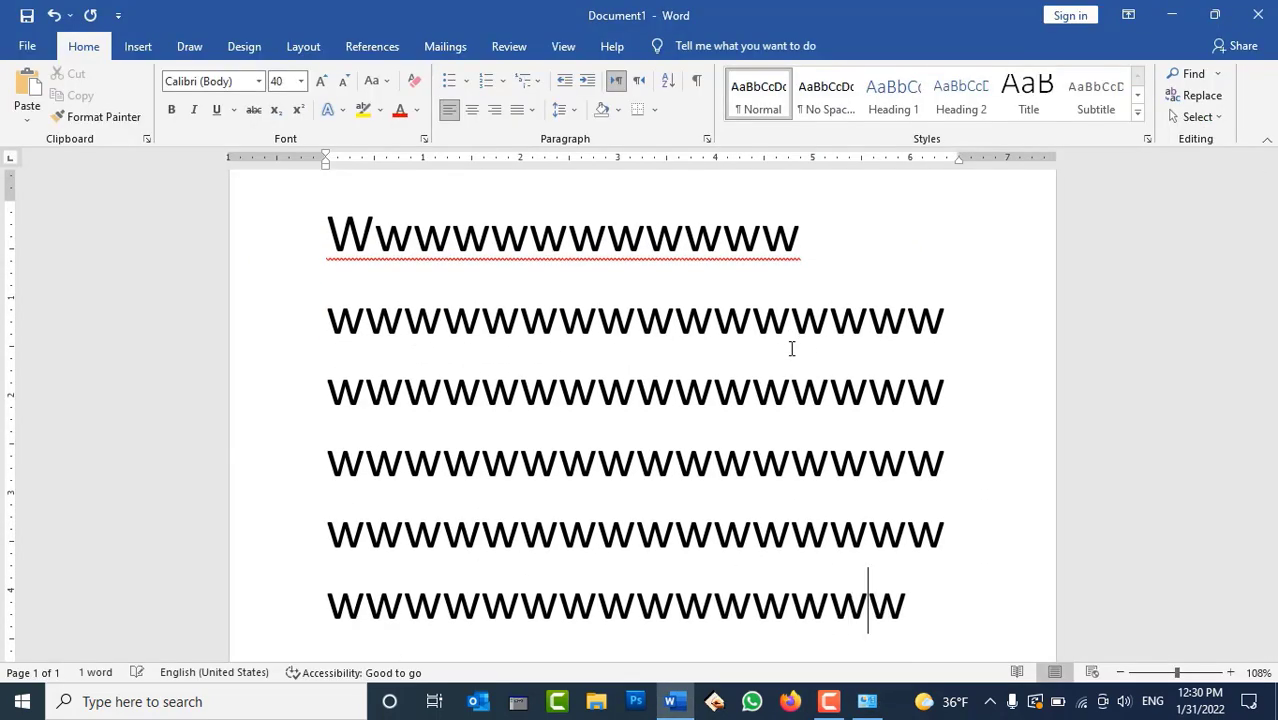
pyautogui.write('wwwwwwwwwwwwwwwwwwwwwwwwwwwwwwwwwwwwwwwwwwwwwwwwwwwwwwwwwwwwwwwwwwwwwwwwwwwwww')
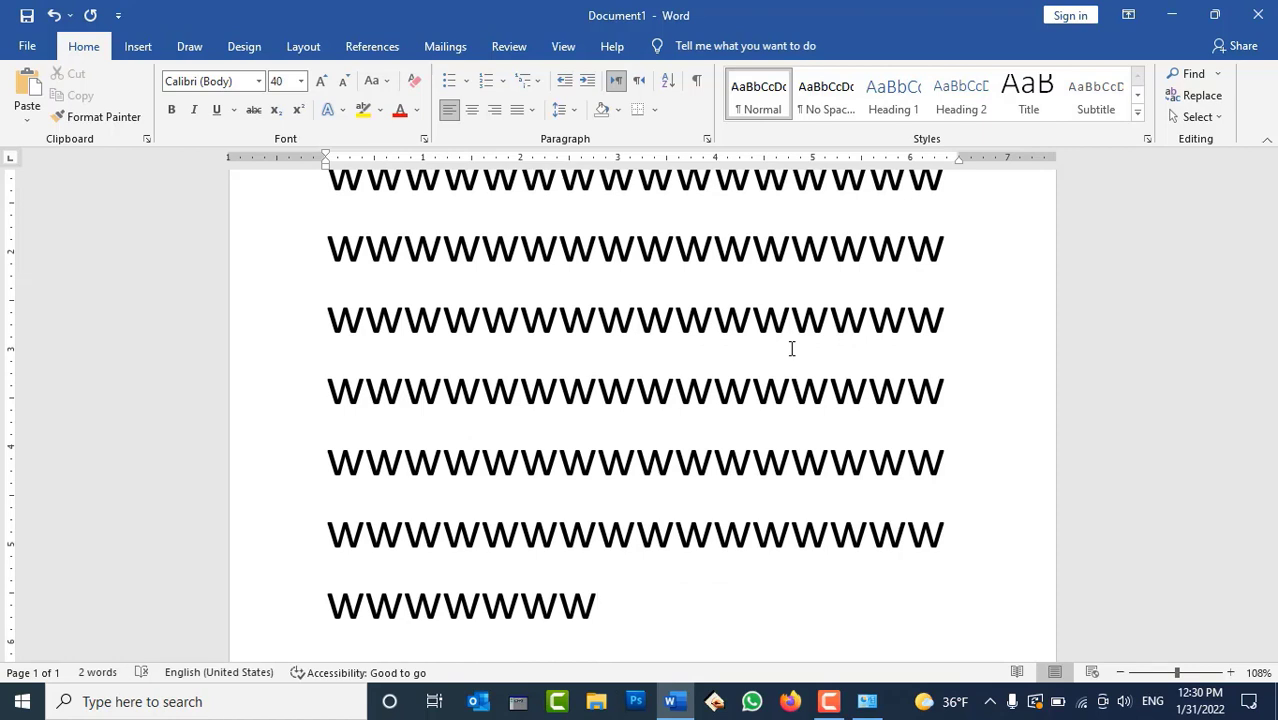
pyautogui.click(867, 701)
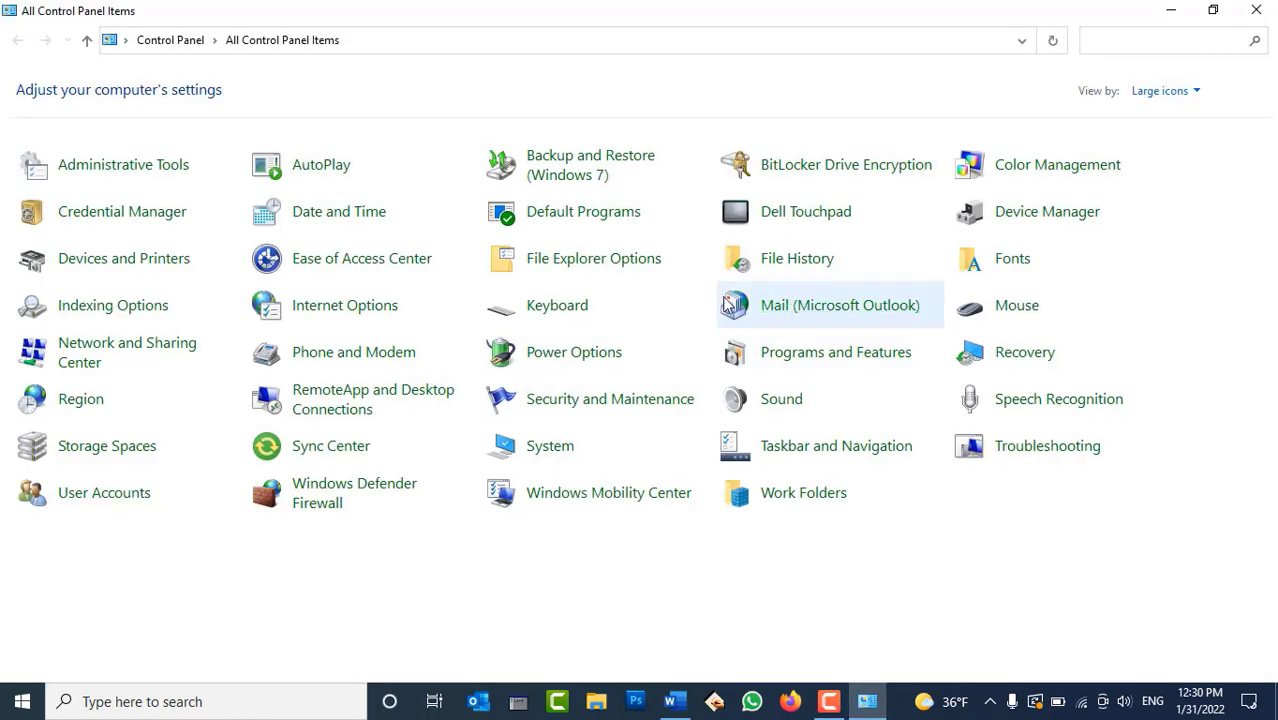
# In Keyboard settings, set repeat delay to Long, drag repeat rate near Slow, and apply
pyautogui.click(561, 305)
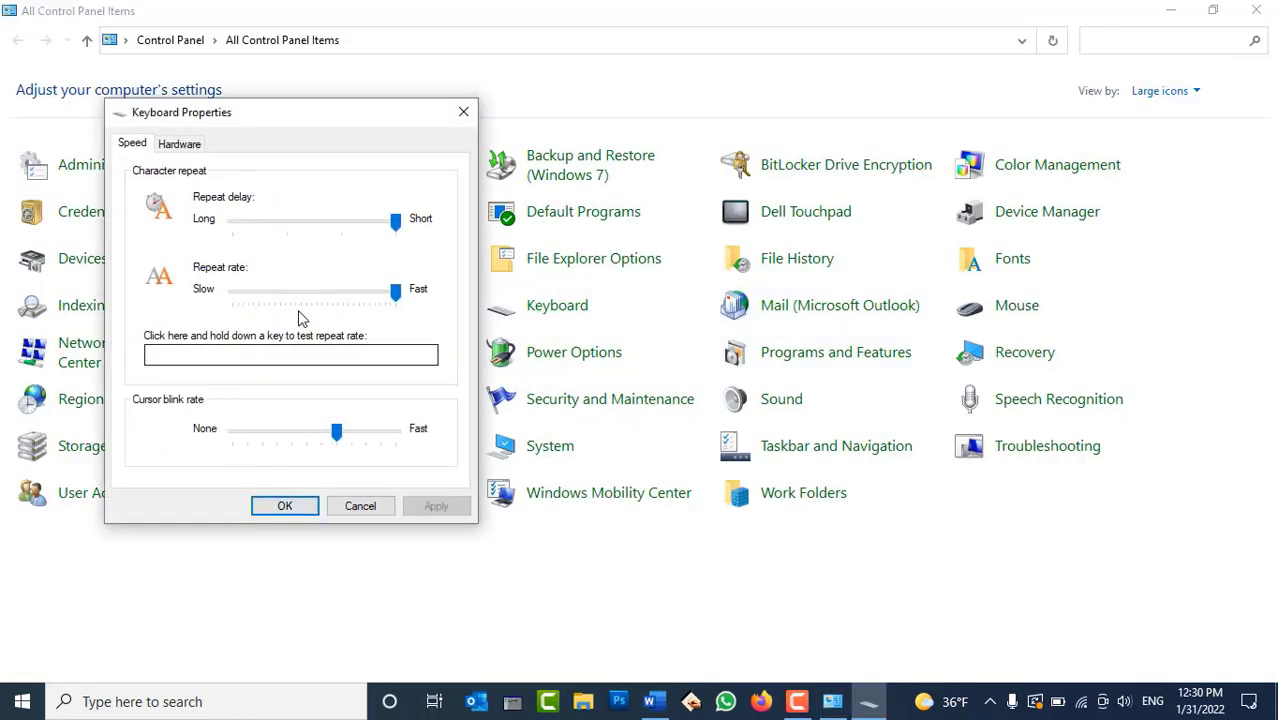
pyautogui.click(347, 290)
pyautogui.click(234, 222)
pyautogui.moveTo(336, 292); pyautogui.dragTo(258, 292)
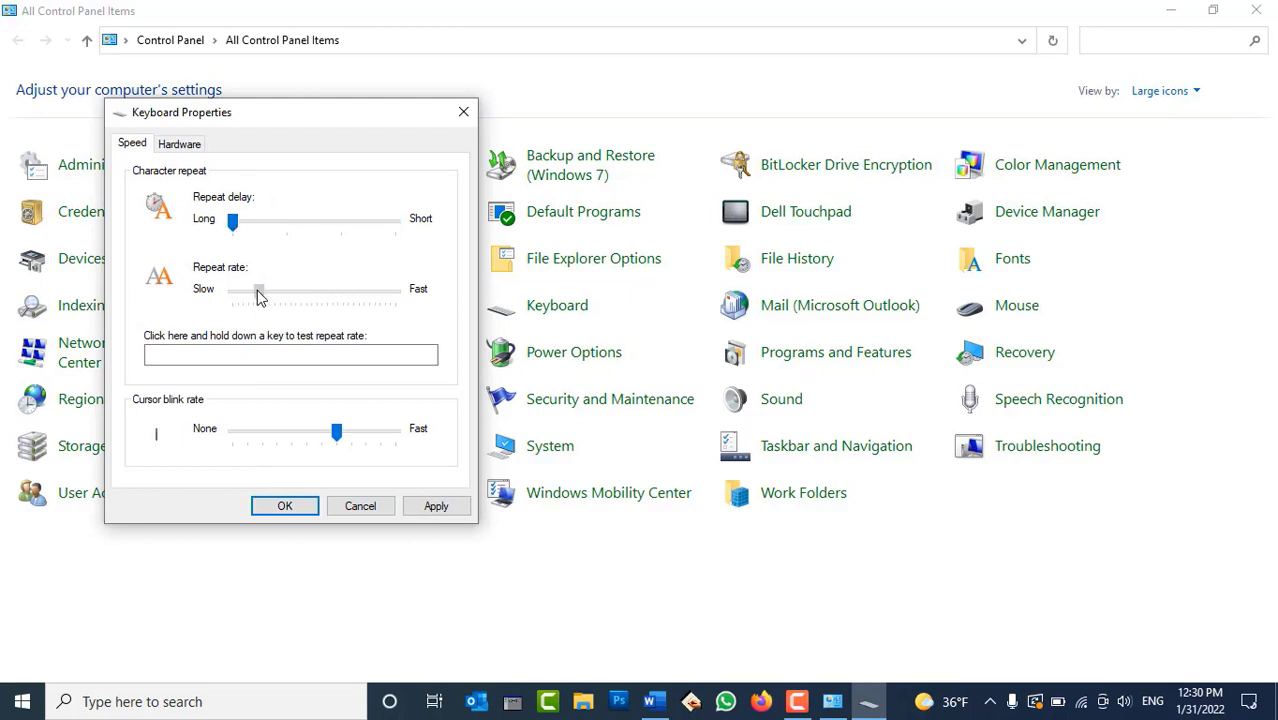
pyautogui.click(434, 504)
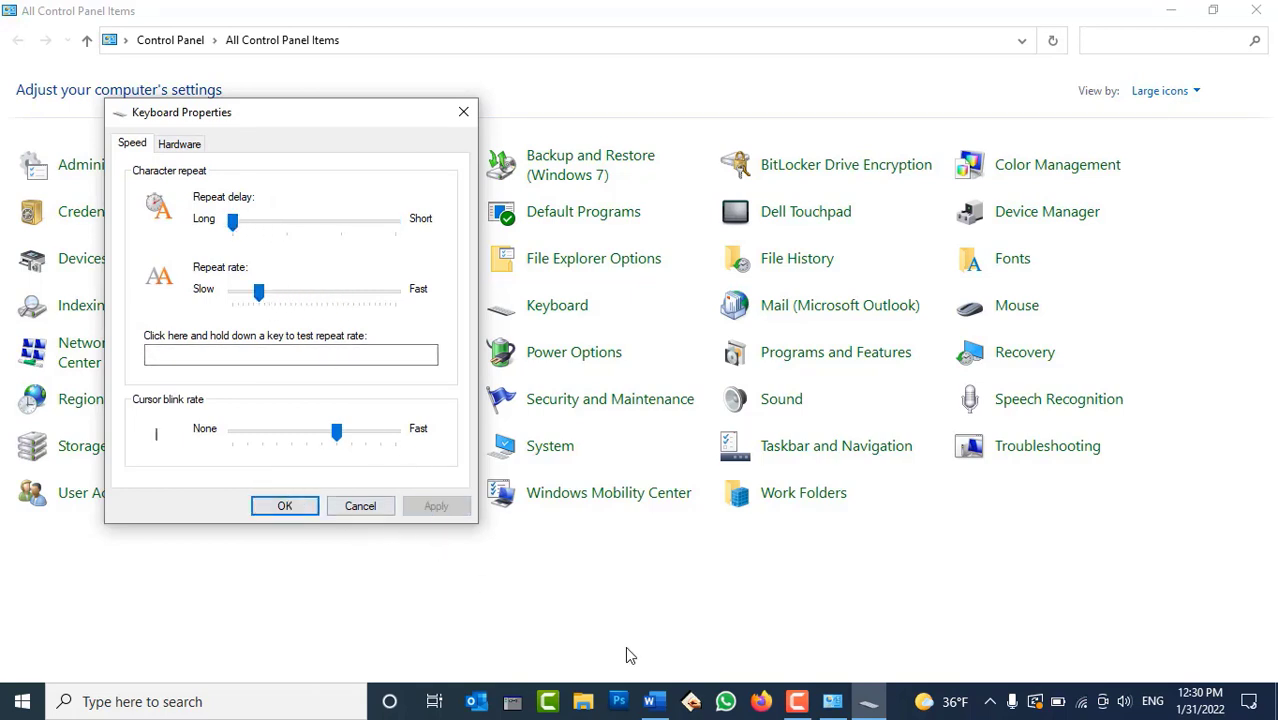
# Close Keyboard settings, type a run of W's in Word to test, then reopen Keyboard settings
pyautogui.click(268, 512)
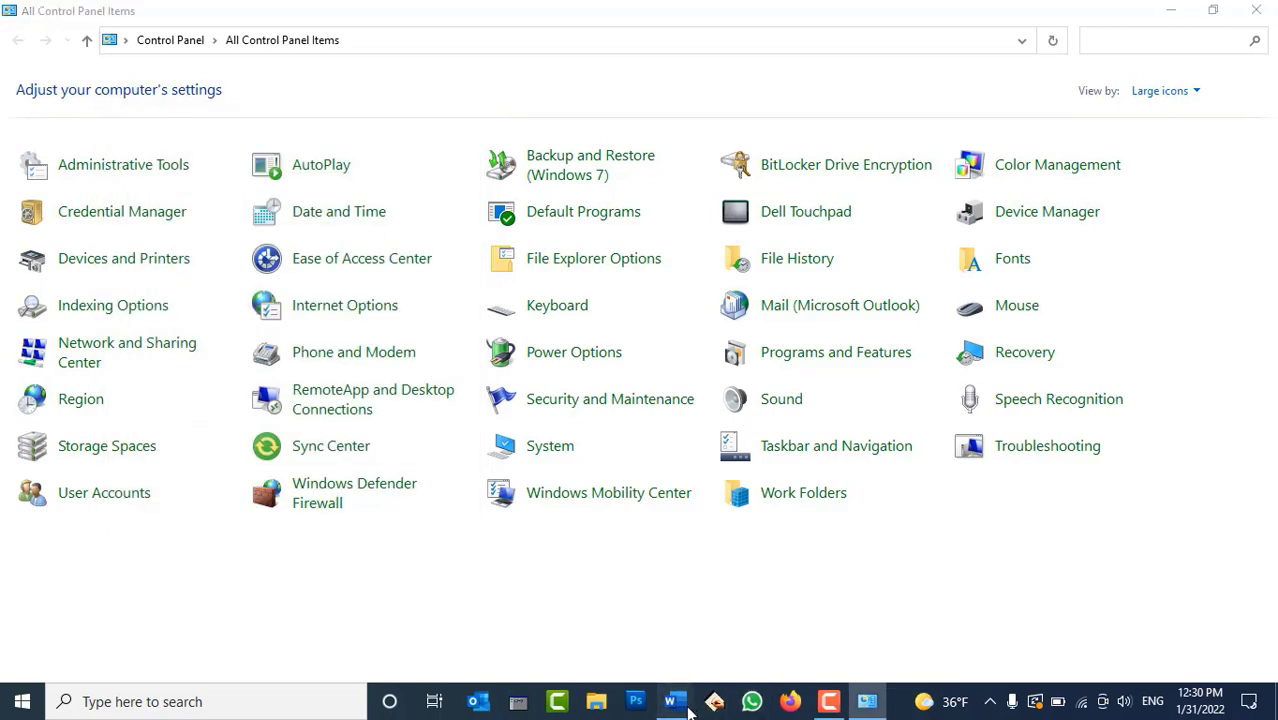
pyautogui.click(676, 702)
pyautogui.write('WWWWWWWWWWWWW')
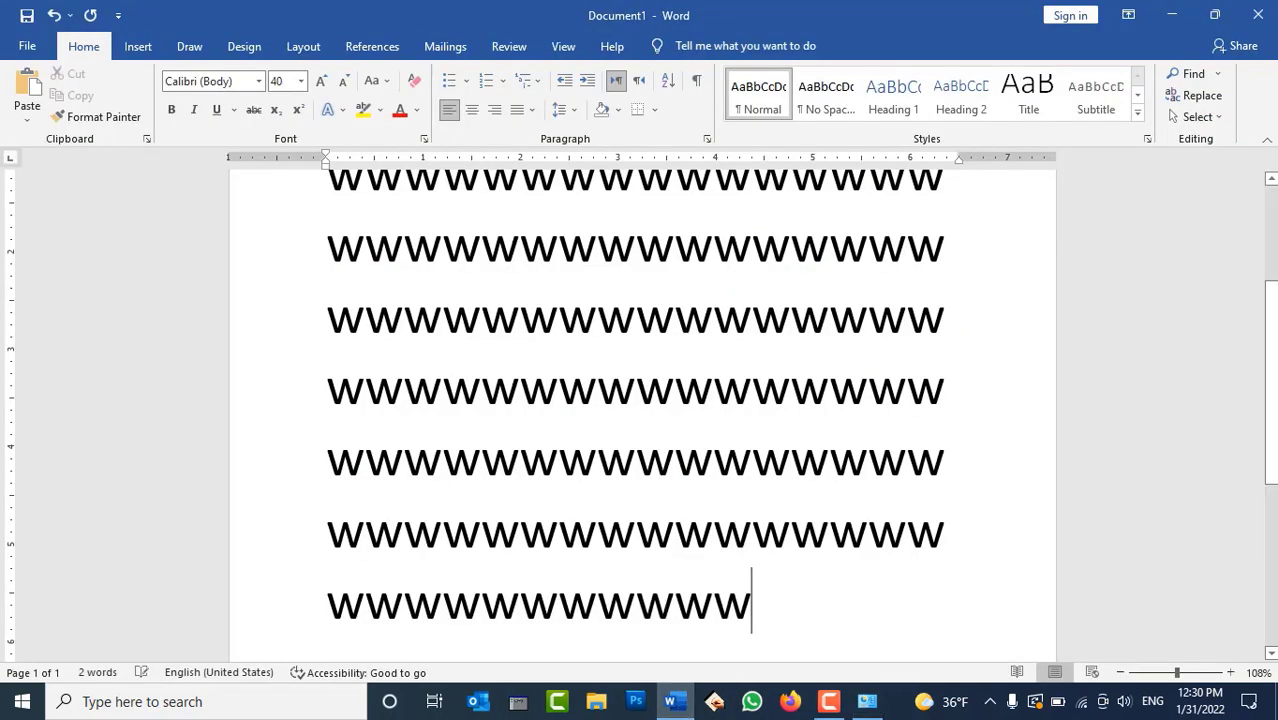
pyautogui.write('WWWWWWWWWWWWWWWW')
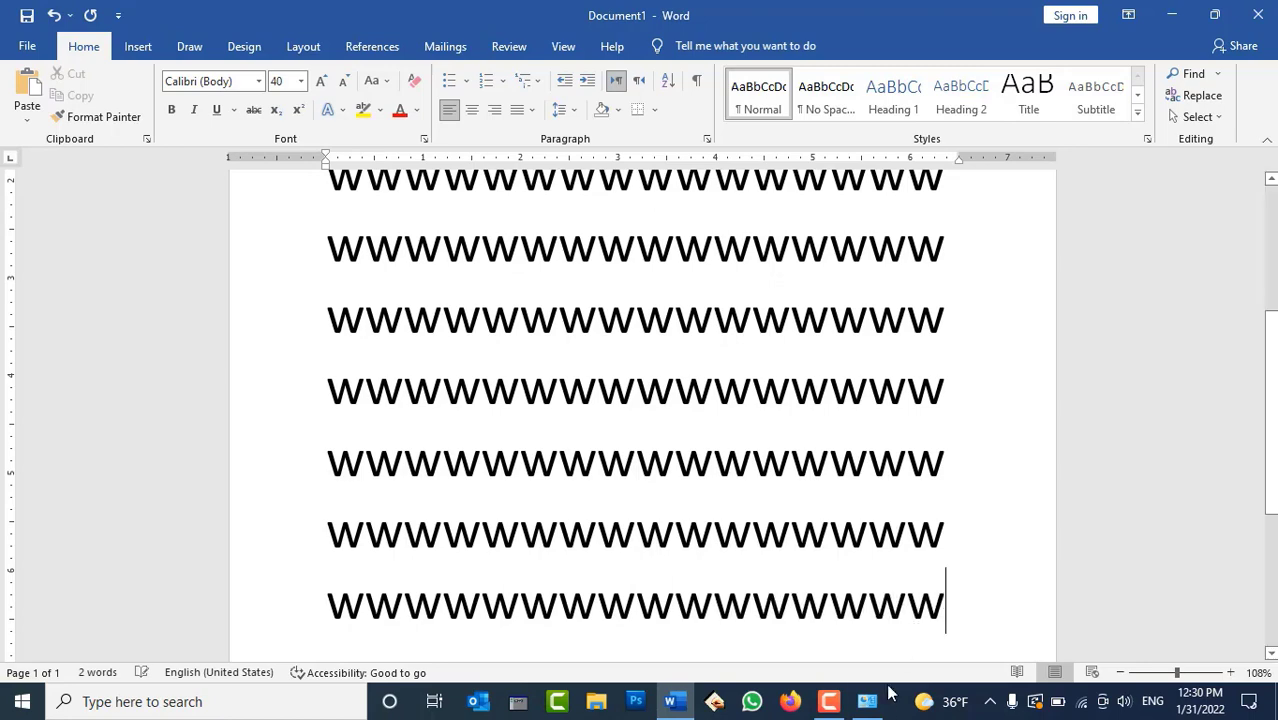
pyautogui.click(869, 701)
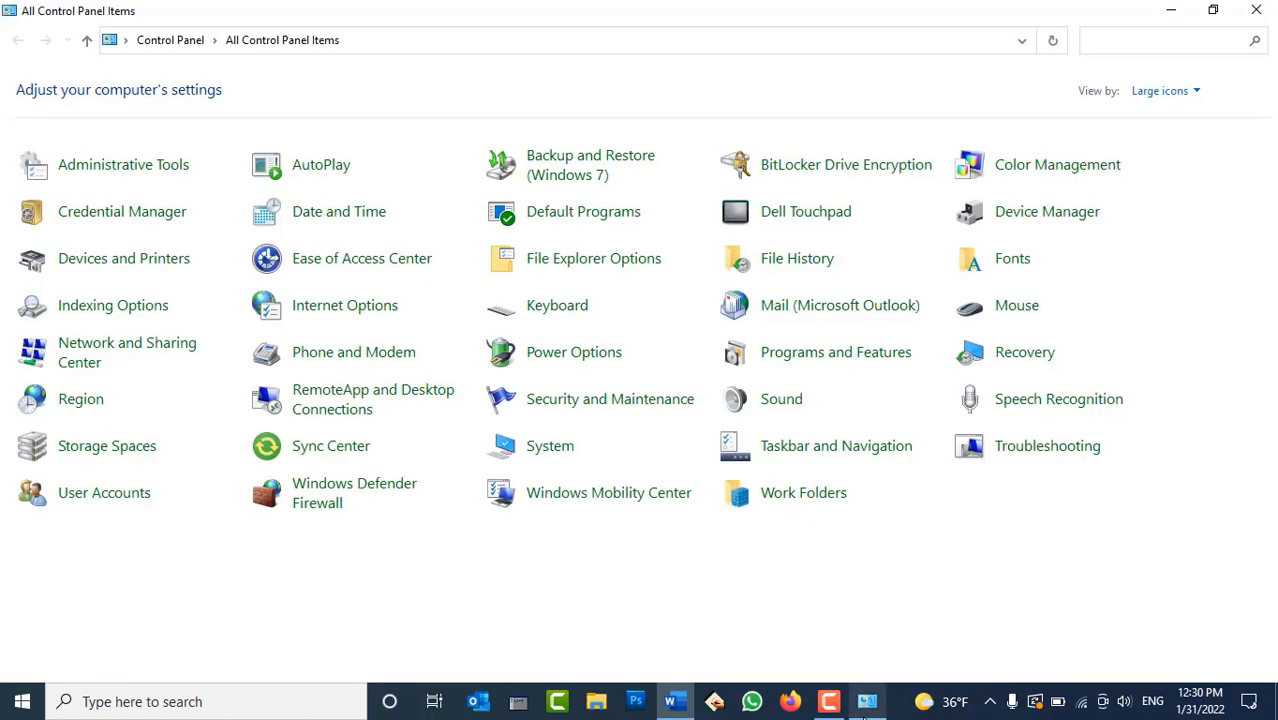
pyautogui.click(557, 311)
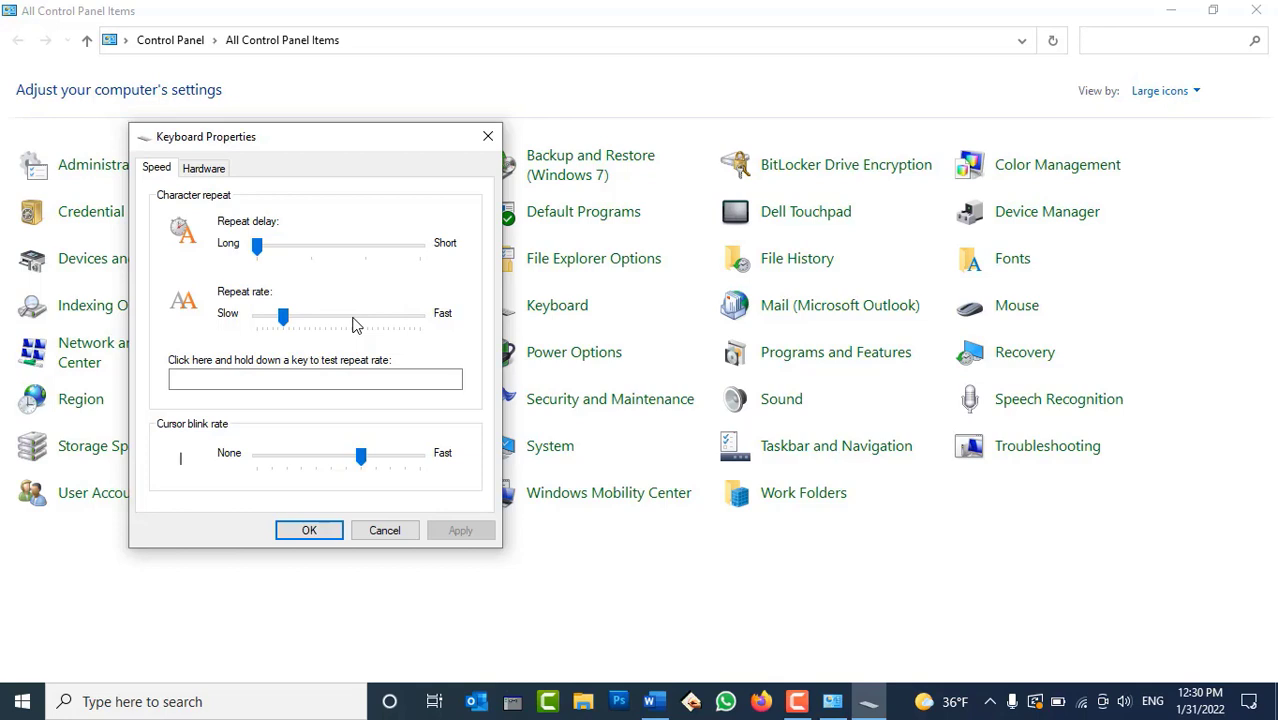
# Test repeating w's in the test box and set the repeat delay to Short
pyautogui.click(274, 374)
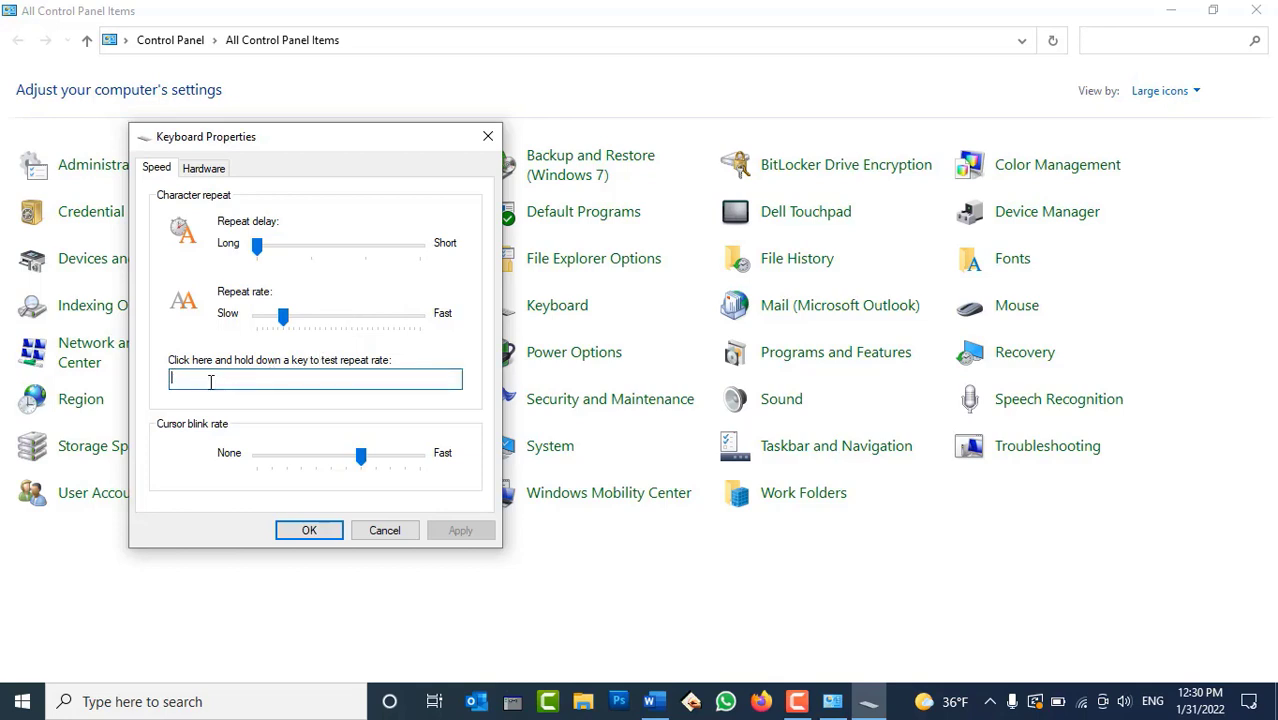
pyautogui.write('wwww')
pyautogui.doubleClick(211, 386)
pyautogui.write('wwwwwwwwwwwwwwww')
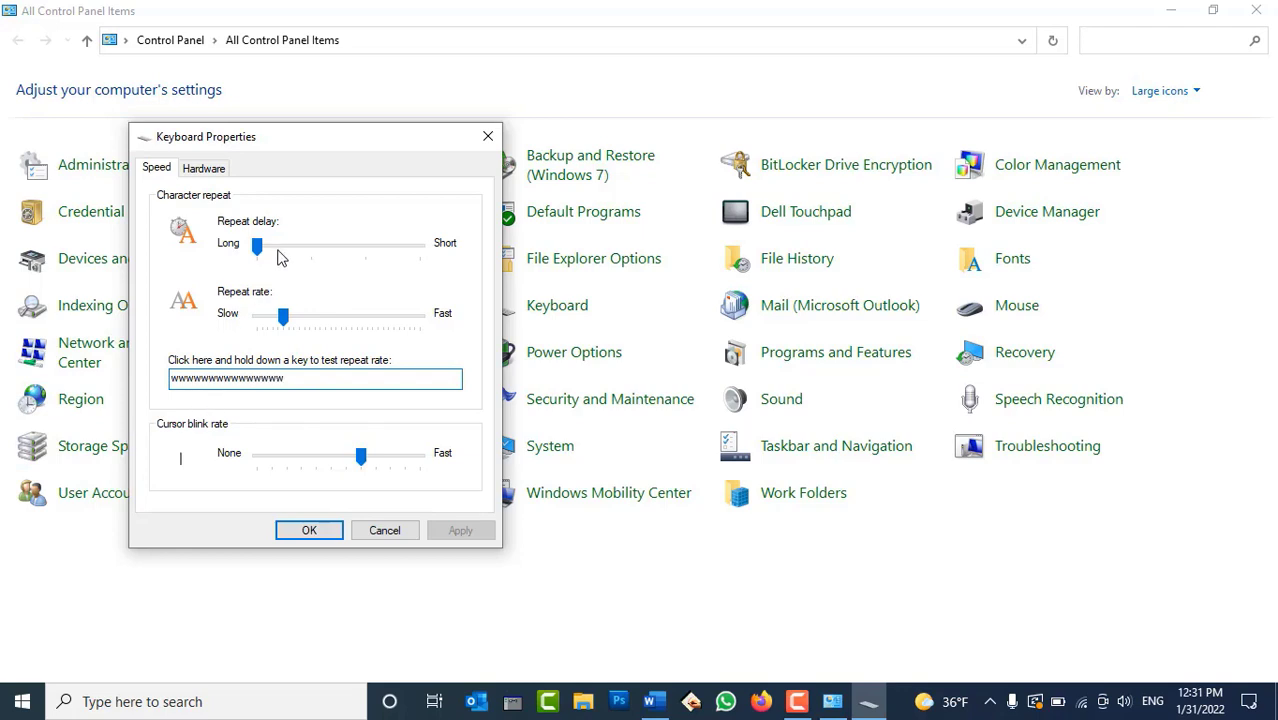
pyautogui.click(325, 250)
pyautogui.click(415, 245)
pyautogui.doubleClick(298, 380)
pyautogui.write('www')
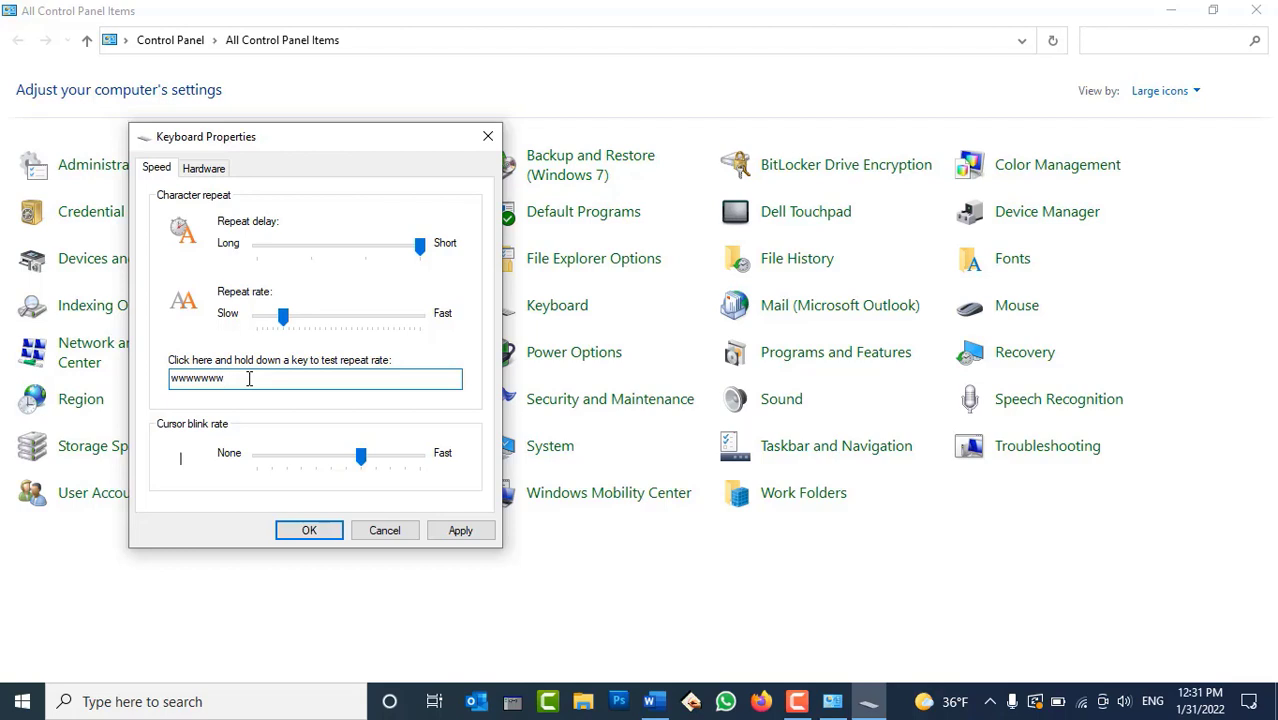
# Try fast, off and one-third cursor blink rates, applying each, then view keyboard hardware
pyautogui.moveTo(362, 455); pyautogui.dragTo(424, 466)
pyautogui.click(460, 530)
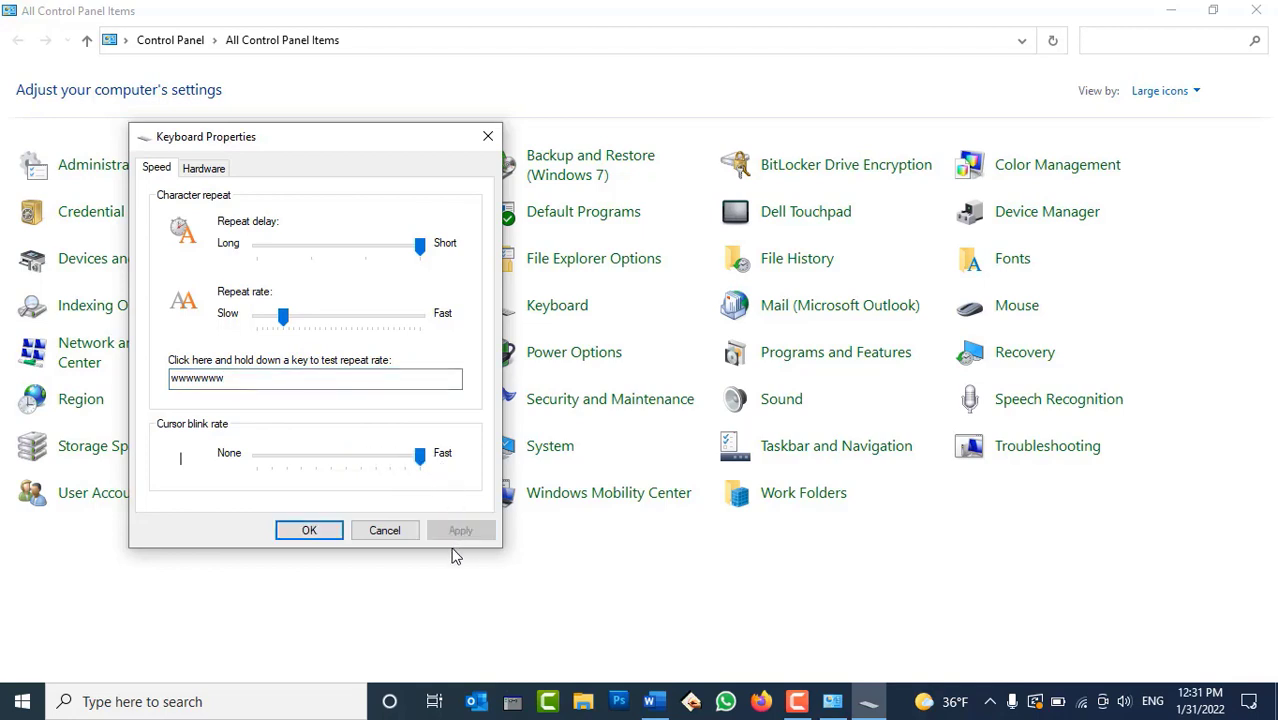
pyautogui.click(281, 384)
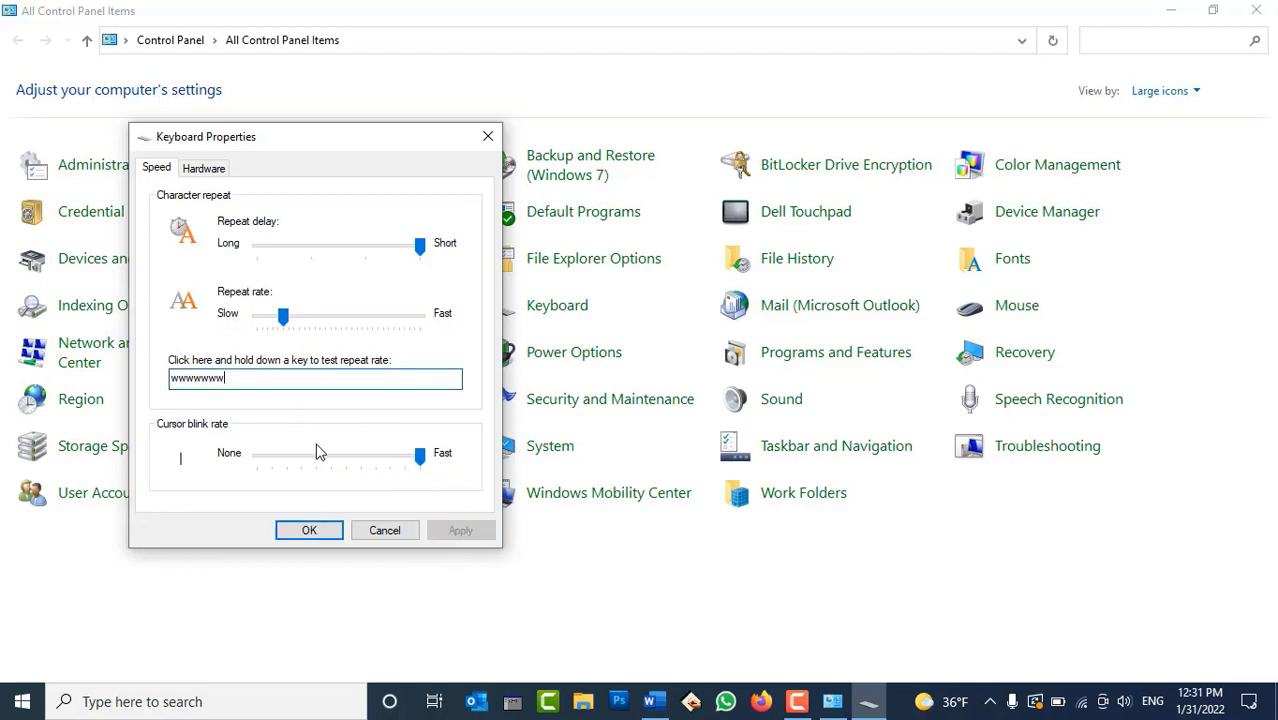
pyautogui.moveTo(371, 466); pyautogui.dragTo(226, 472)
pyautogui.click(459, 531)
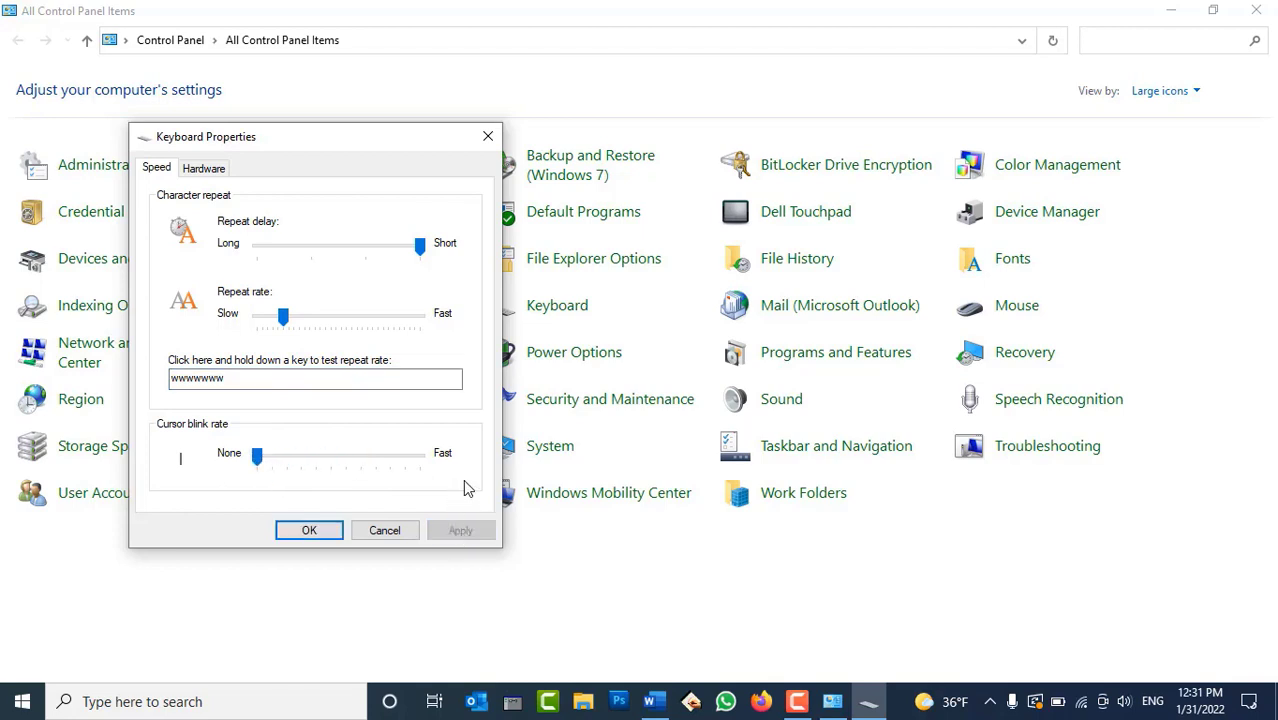
pyautogui.click(342, 462)
pyautogui.click(459, 531)
pyautogui.click(209, 171)
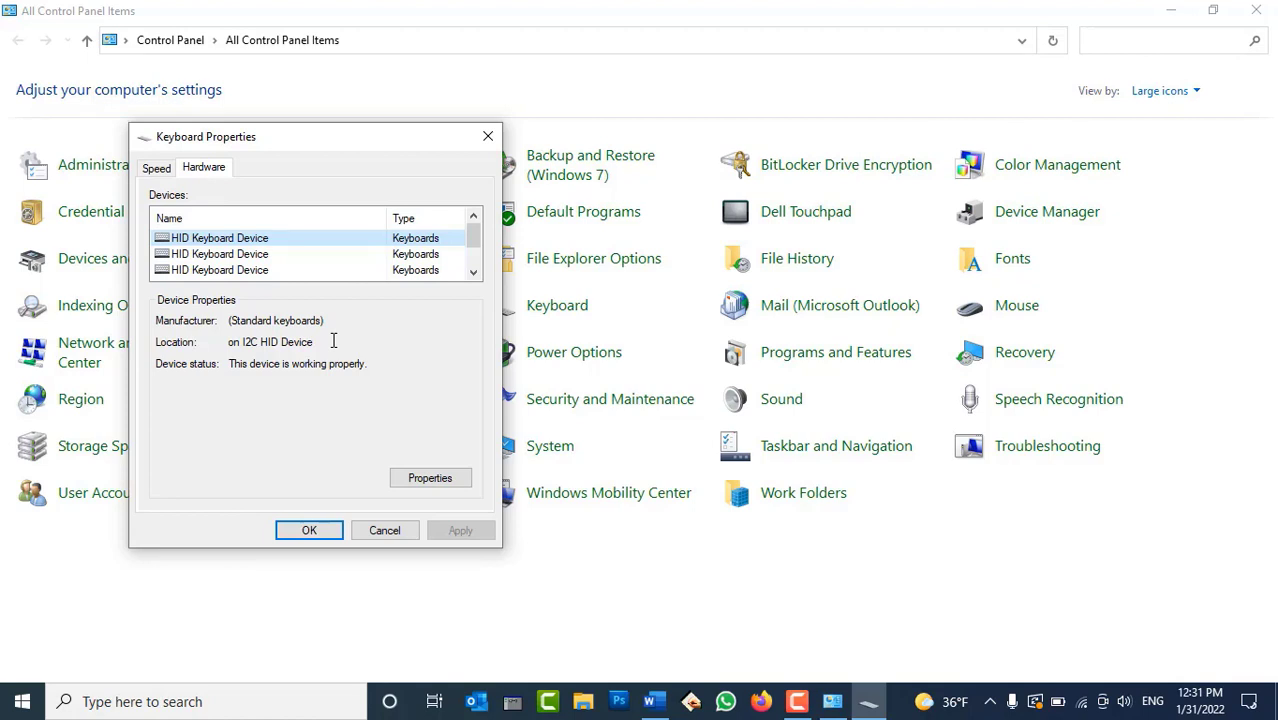
# Check the HID Keyboard Device's manufacturer, location and driver details, then cancel both dialogs
pyautogui.doubleClick(287, 320)
pyautogui.click(287, 320)
pyautogui.moveTo(232, 342); pyautogui.dragTo(330, 350)
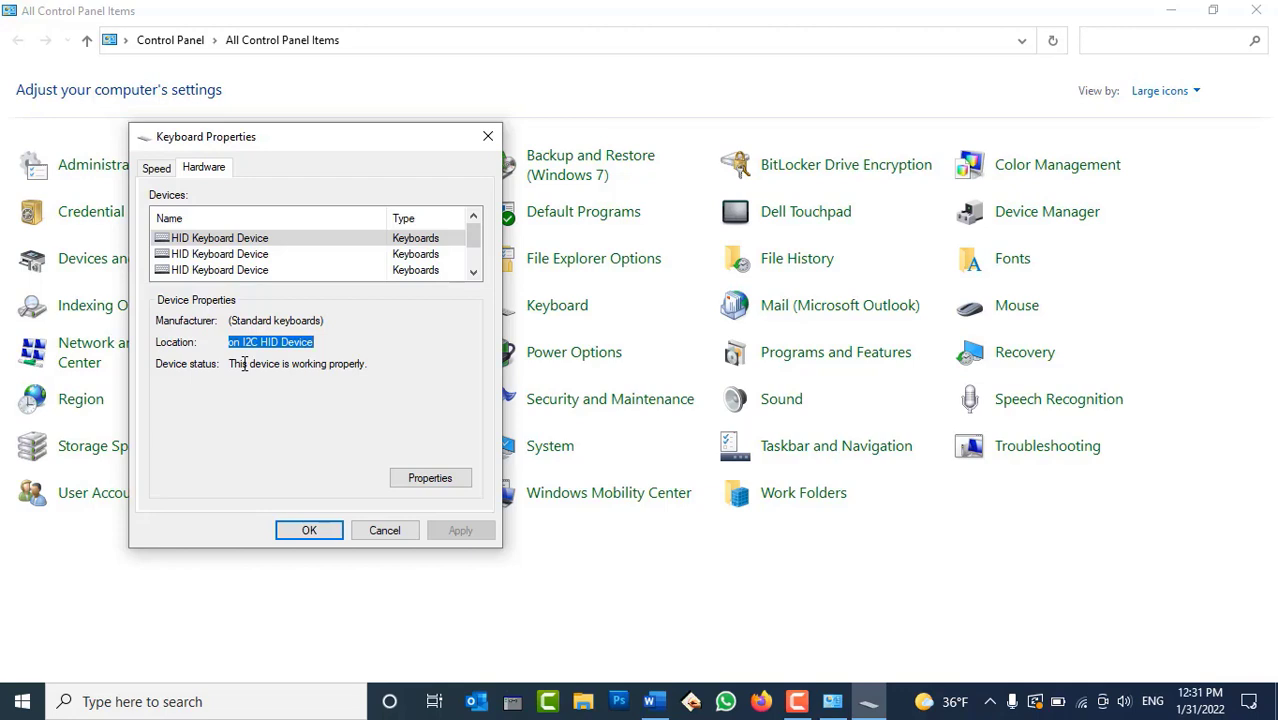
pyautogui.click(429, 478)
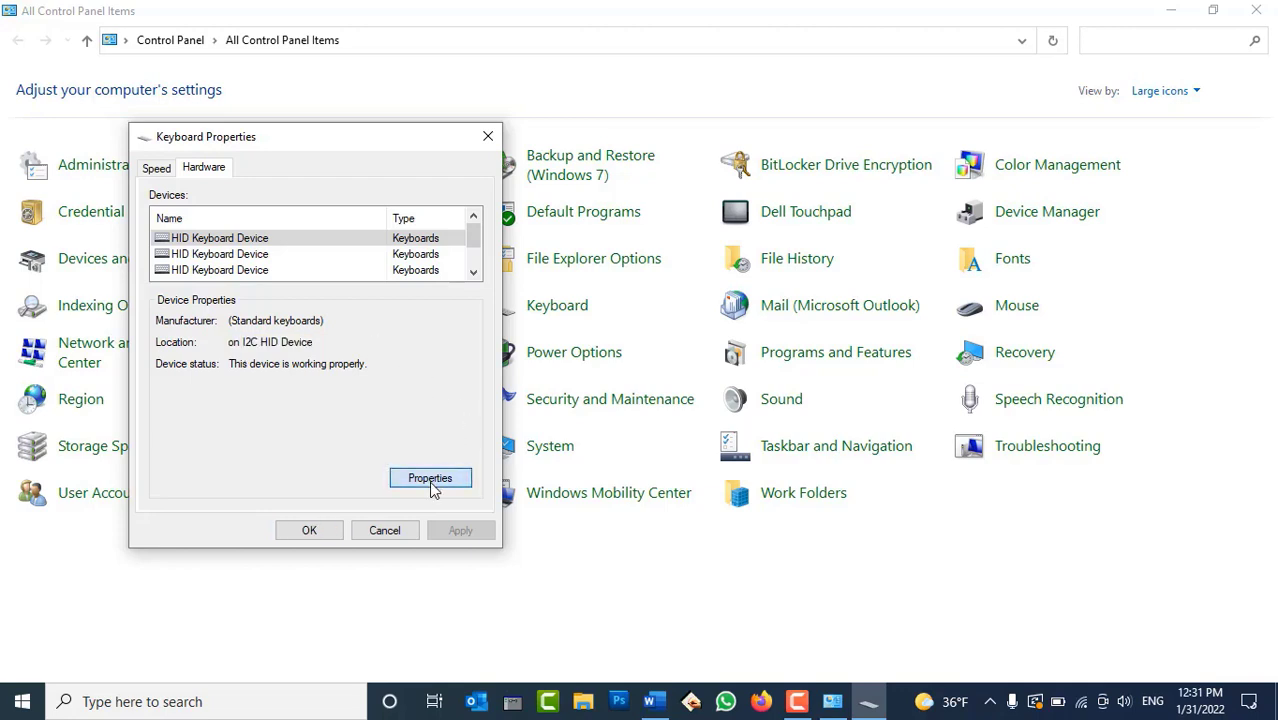
pyautogui.click(240, 243)
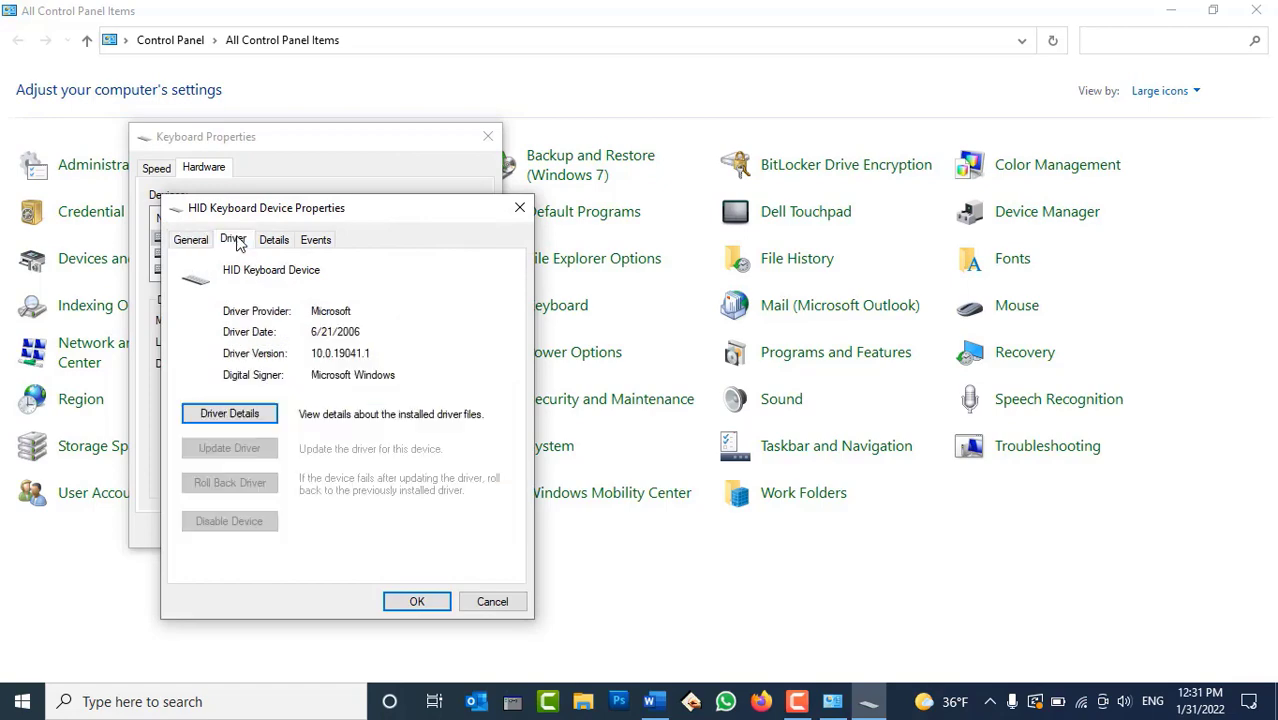
pyautogui.click(481, 604)
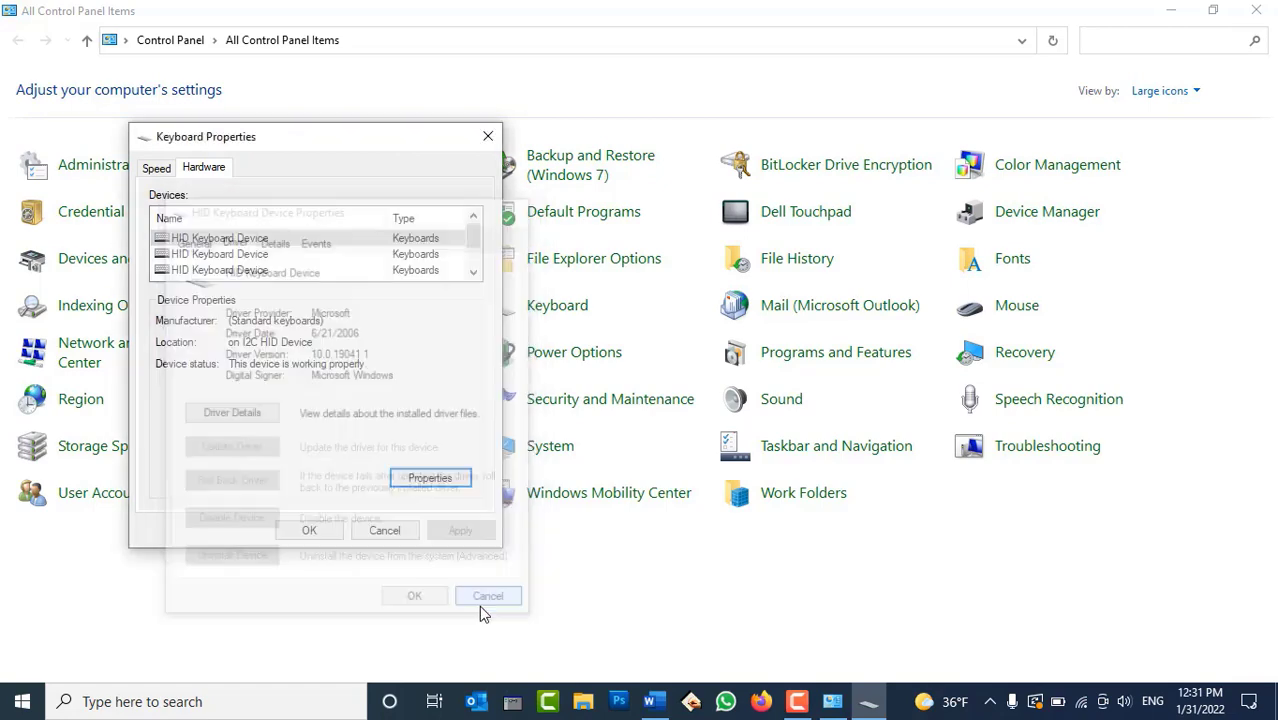
pyautogui.click(381, 530)
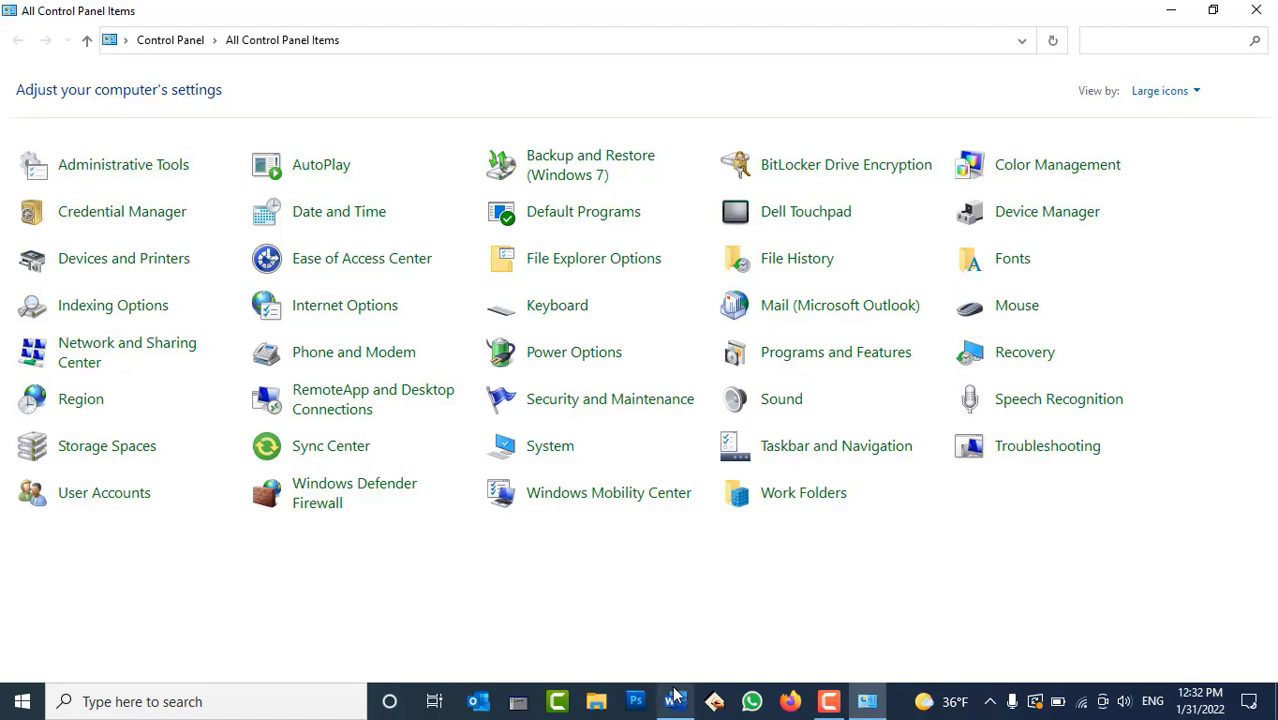
# Launch Google Chrome from the Start menu and go to the Gmail site by typing 'gmail'
pyautogui.moveTo(675, 700)
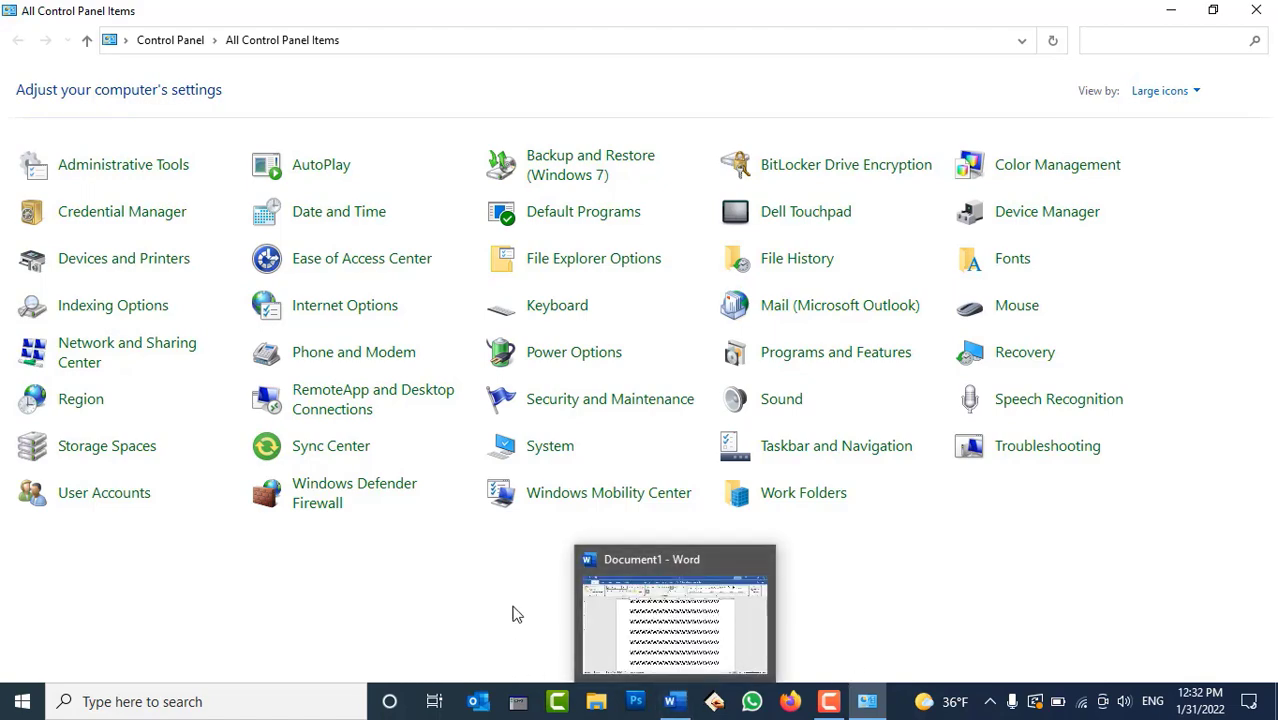
pyautogui.press('super')
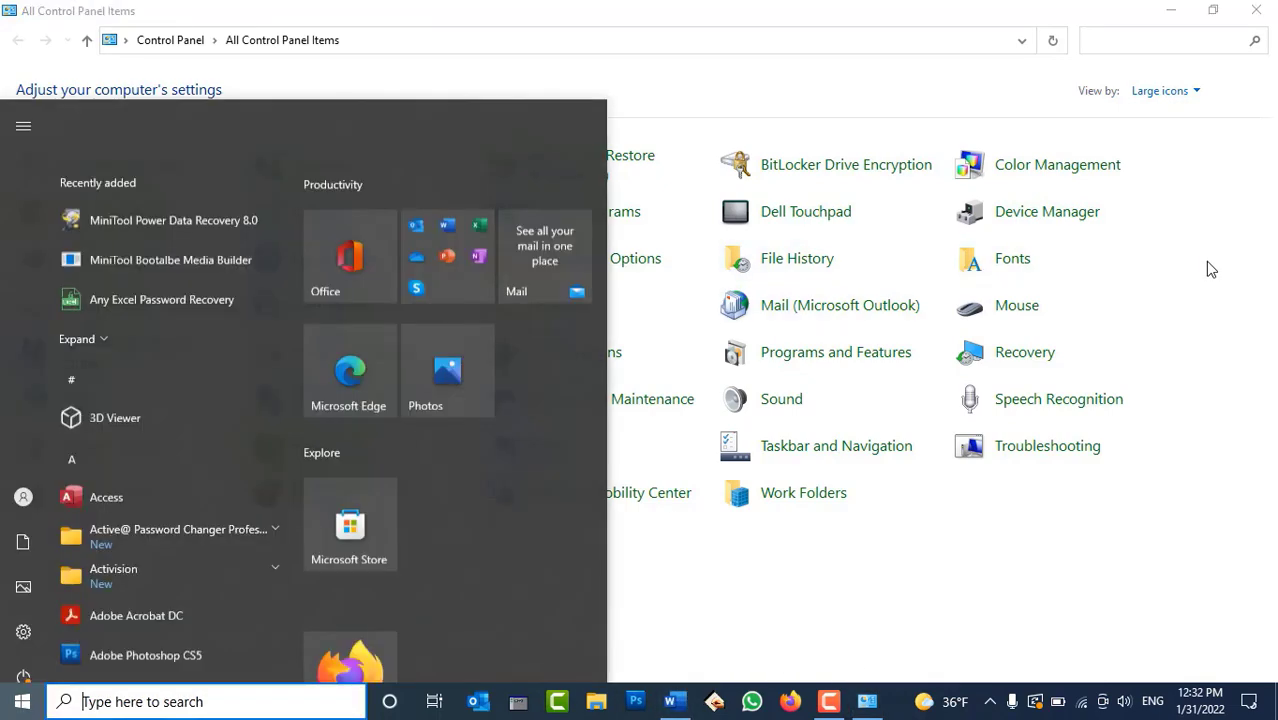
pyautogui.write('google')
pyautogui.press('Return')
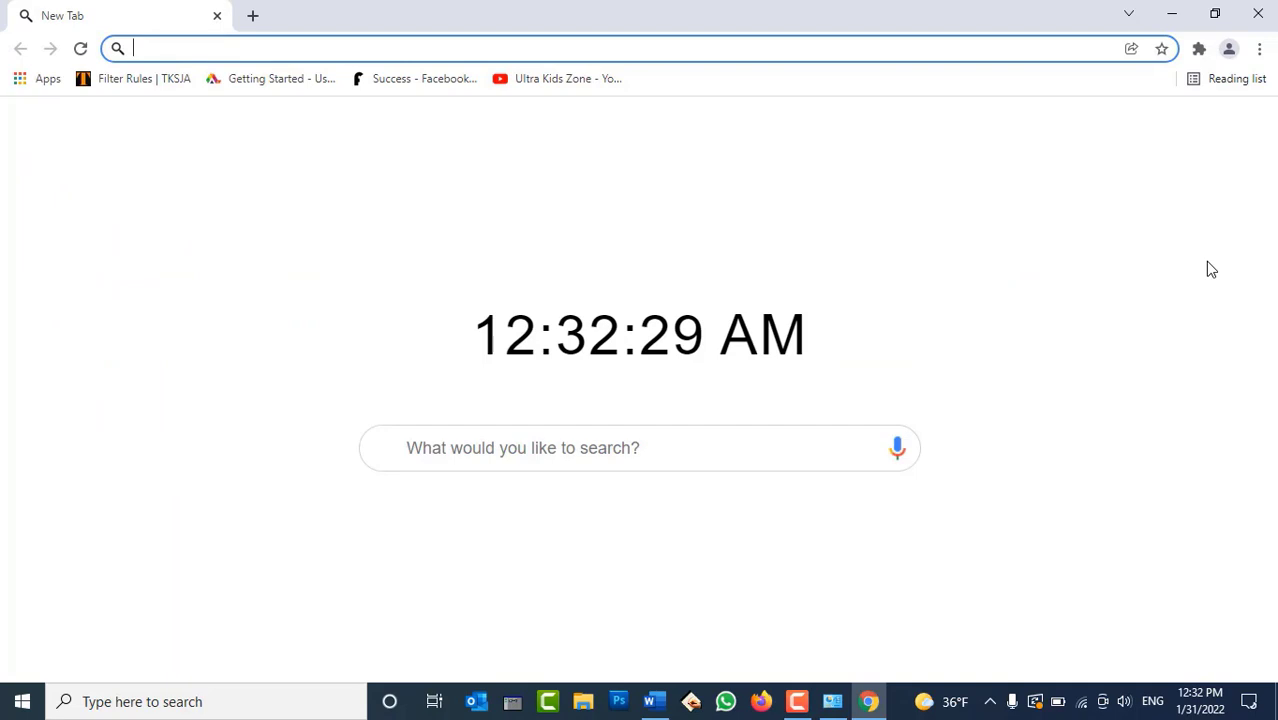
pyautogui.write('gm')
pyautogui.press('BackSpace')
pyautogui.press('BackSpace')
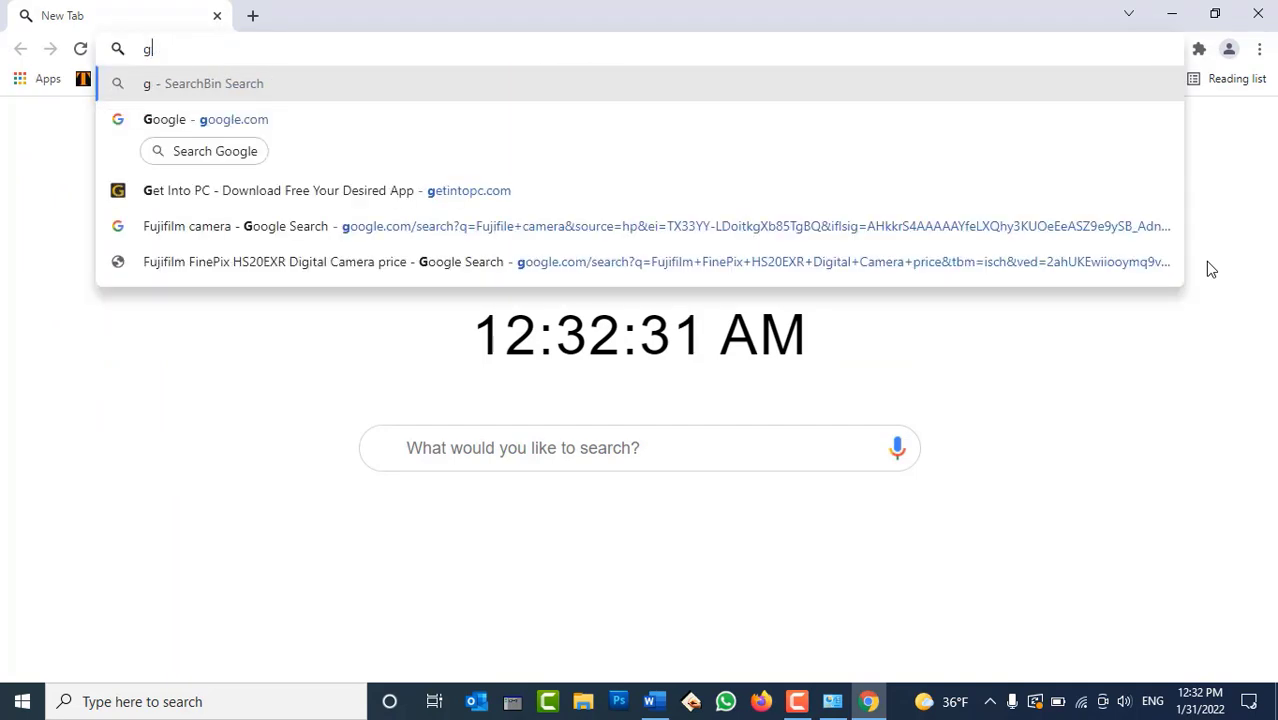
pyautogui.write('gmail')
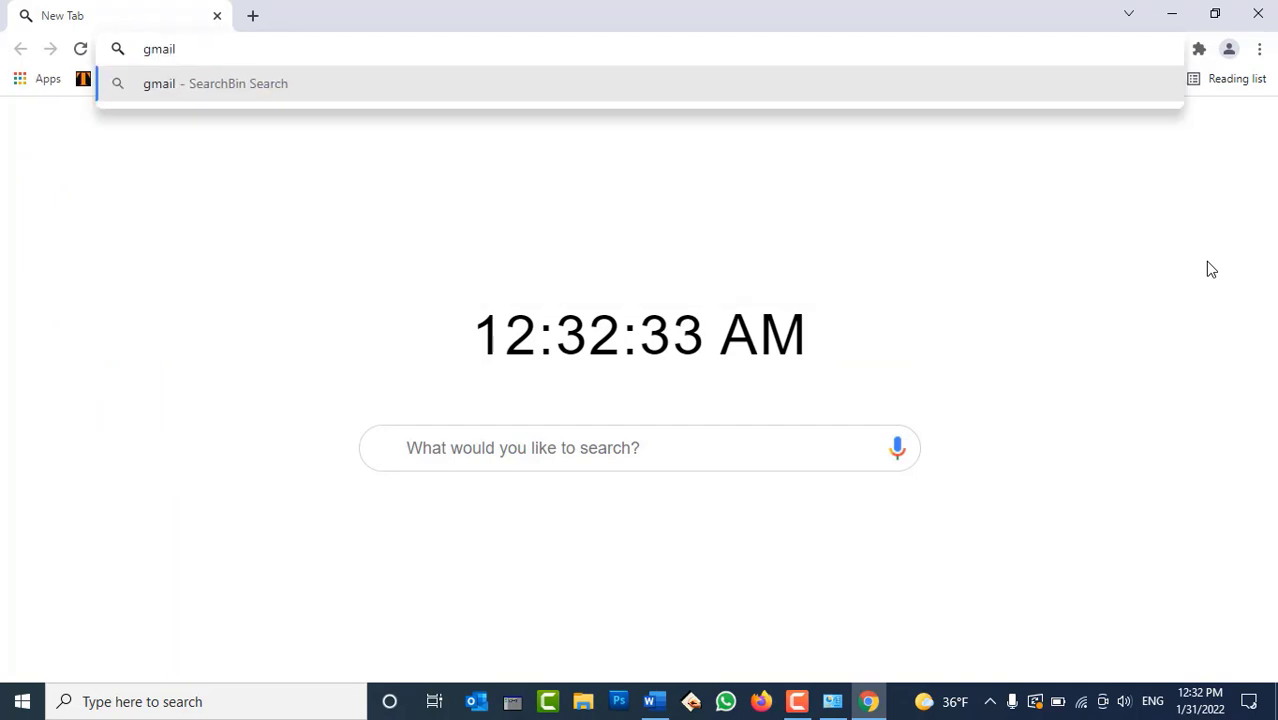
pyautogui.hotkey('ctrl', 'Return')
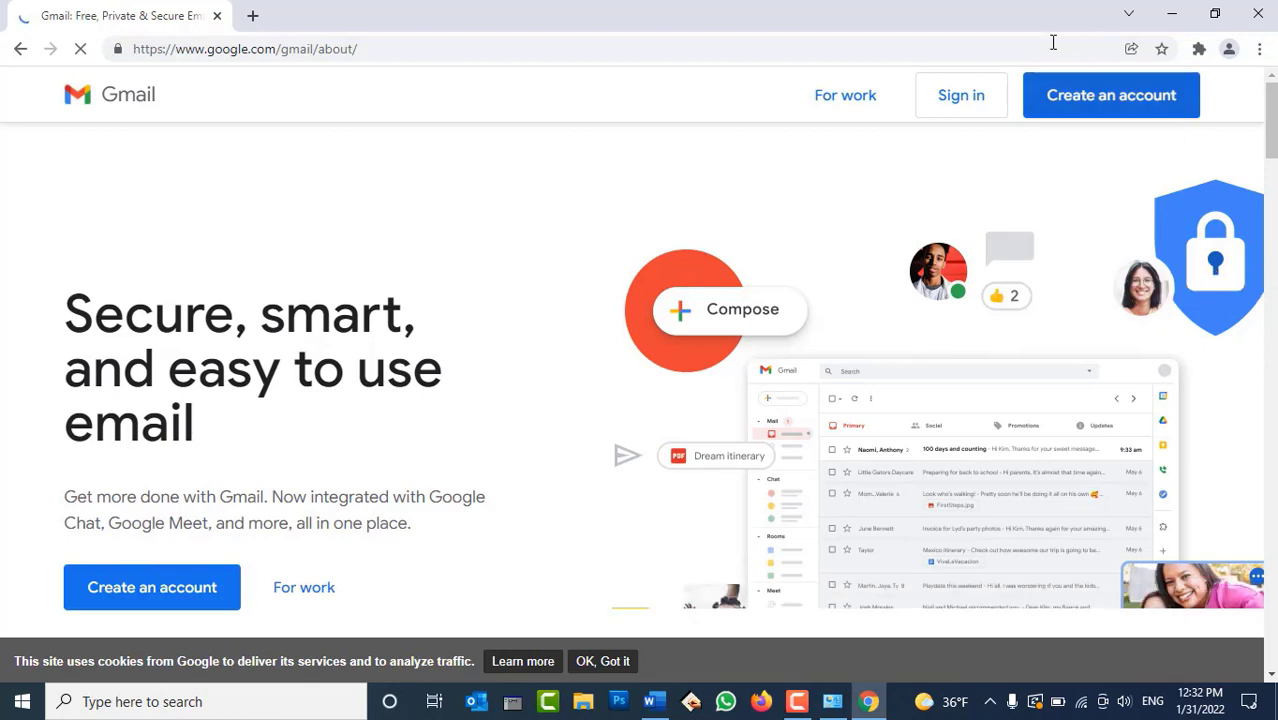
# Sign in to Gmail with the account's email address and password
pyautogui.click(970, 91)
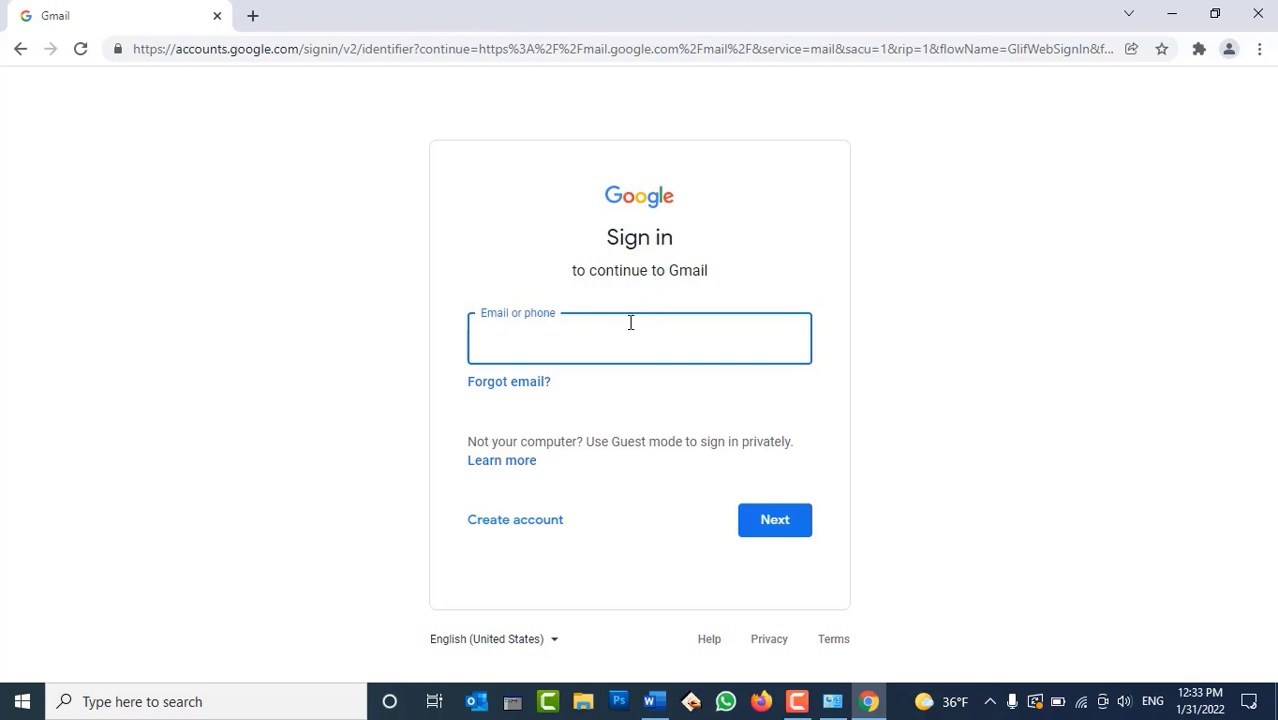
pyautogui.press('Return')
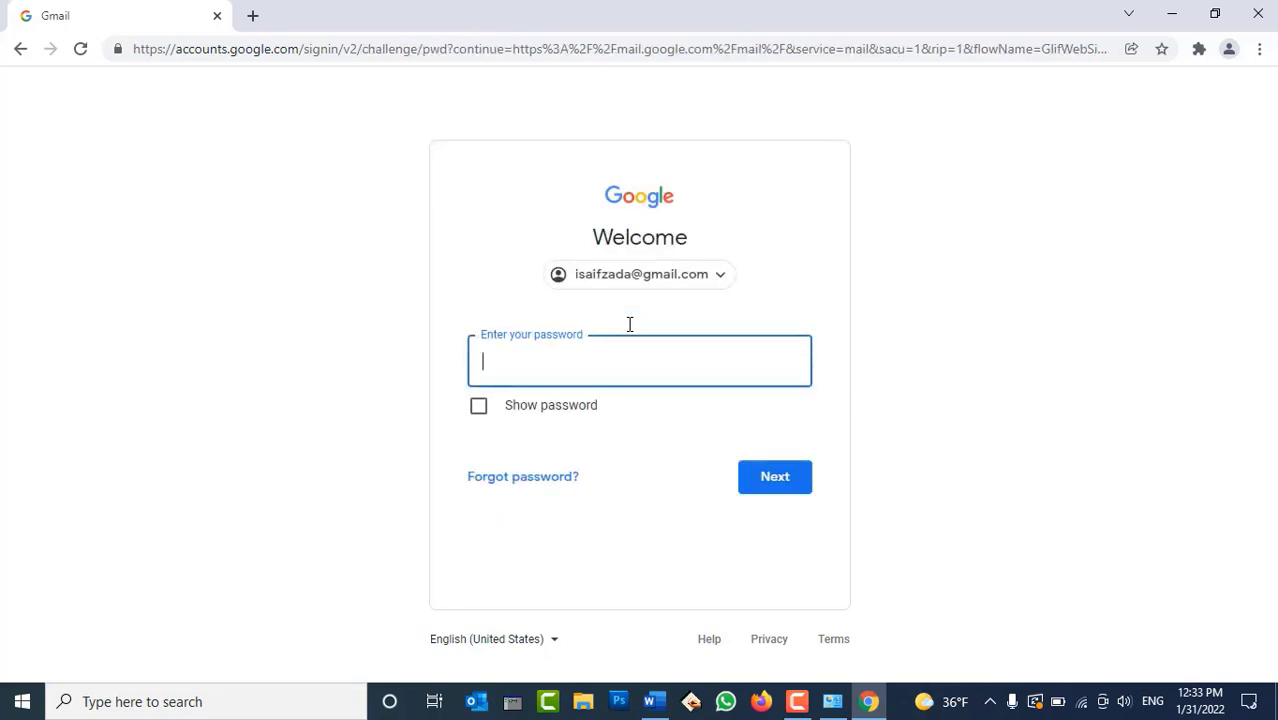
pyautogui.write('•••••••••••••')
pyautogui.press('Return')
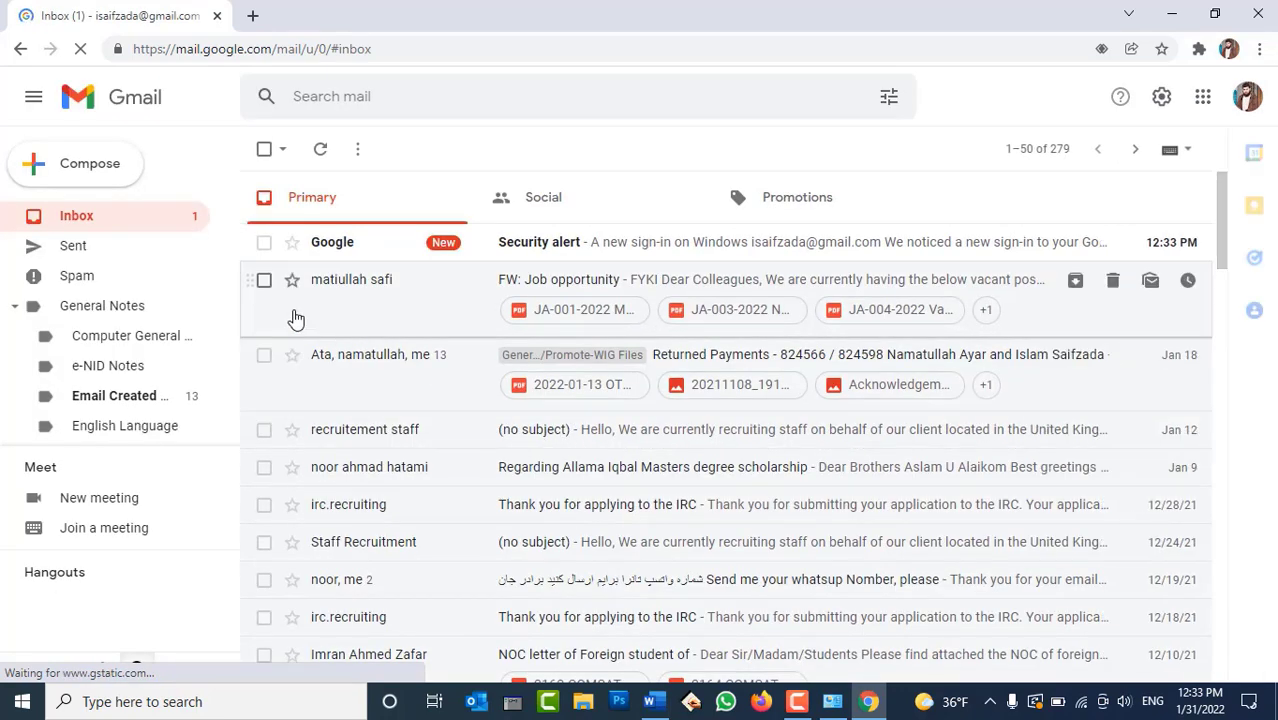
# Select the Google Security alert email and open Manage your Google Account from the profile menu
pyautogui.click(264, 242)
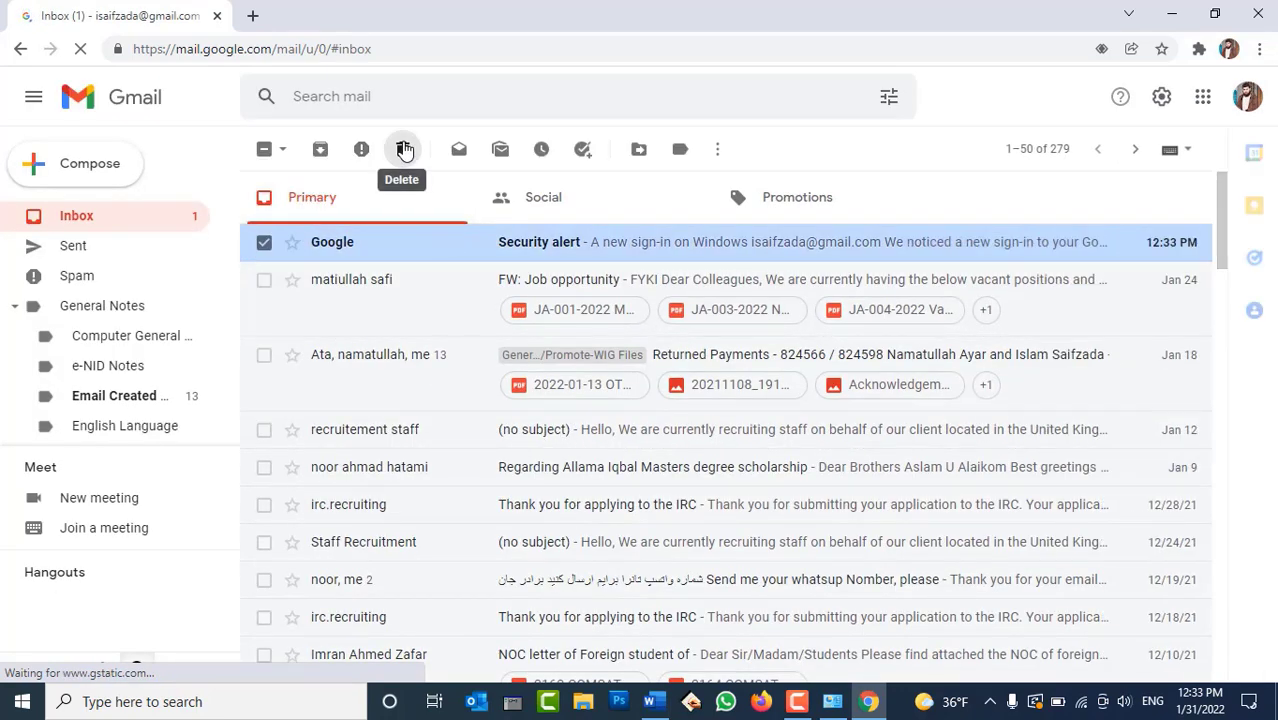
pyautogui.click(1247, 102)
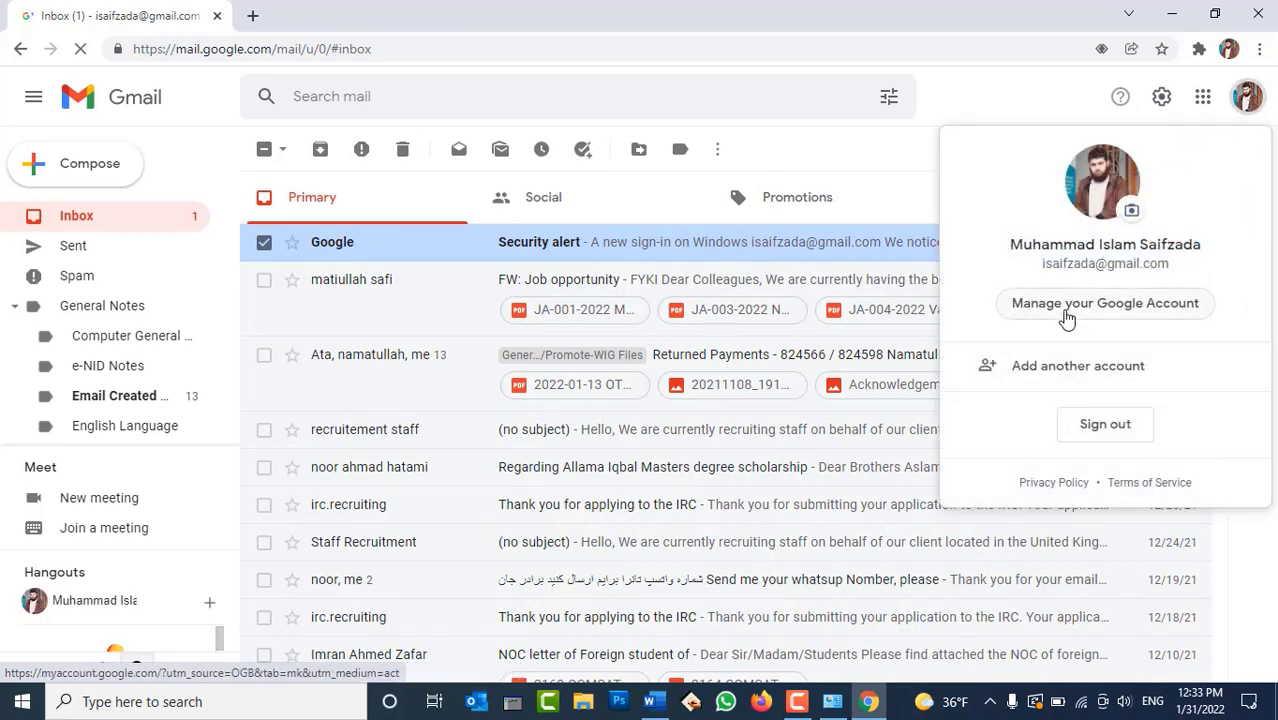
pyautogui.click(1142, 312)
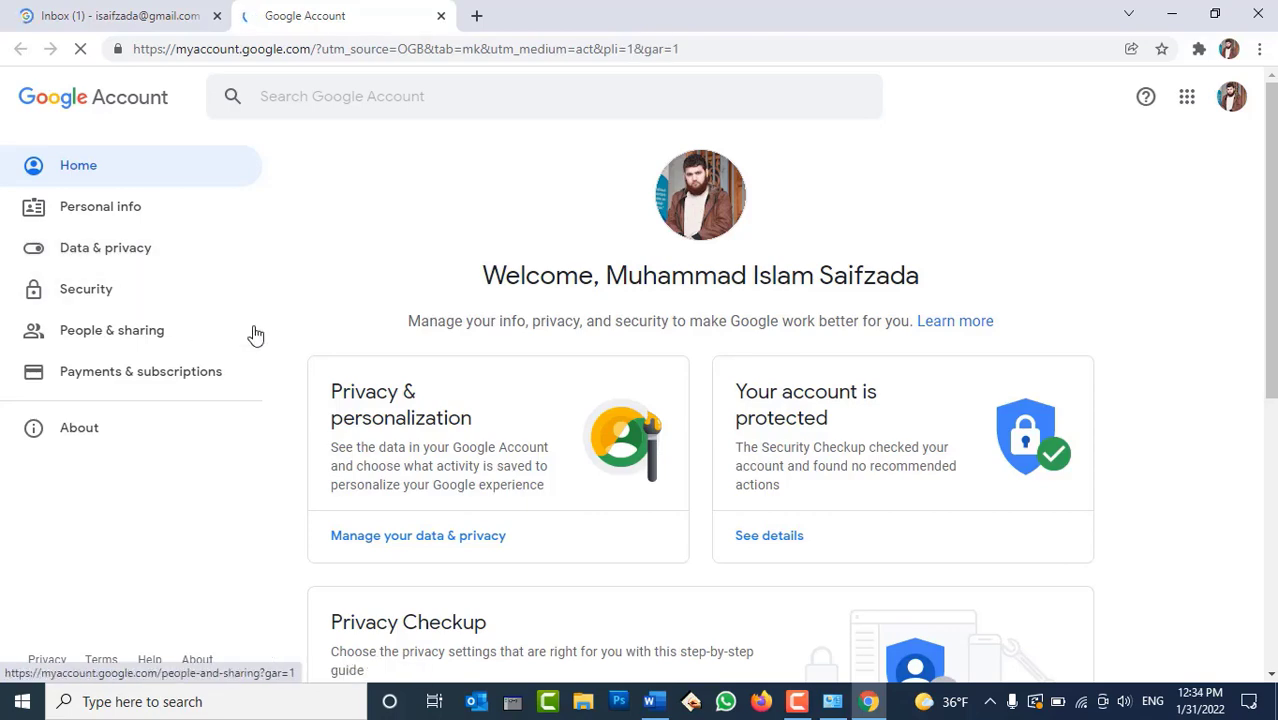
# Go to the Security section and find the Less secure app access card showing Off
pyautogui.scroll(-5, 416, 345)
pyautogui.click(101, 292)
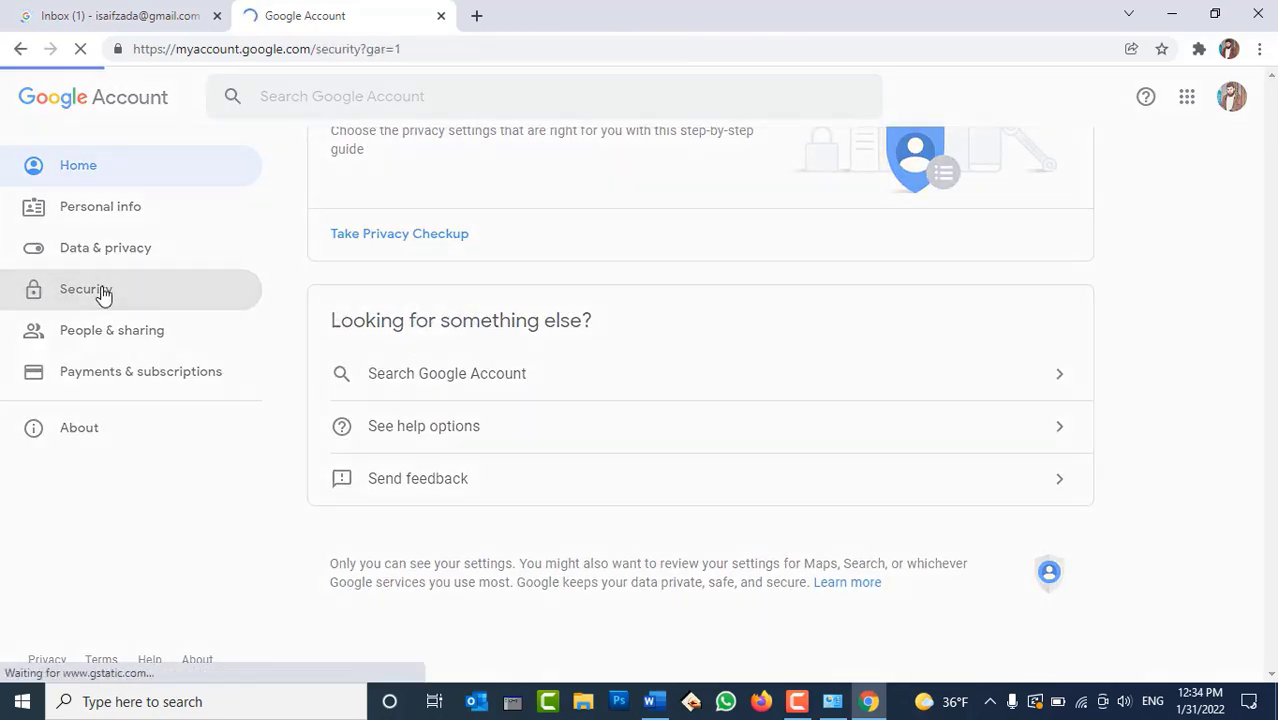
pyautogui.scroll(-9, 1117, 414)
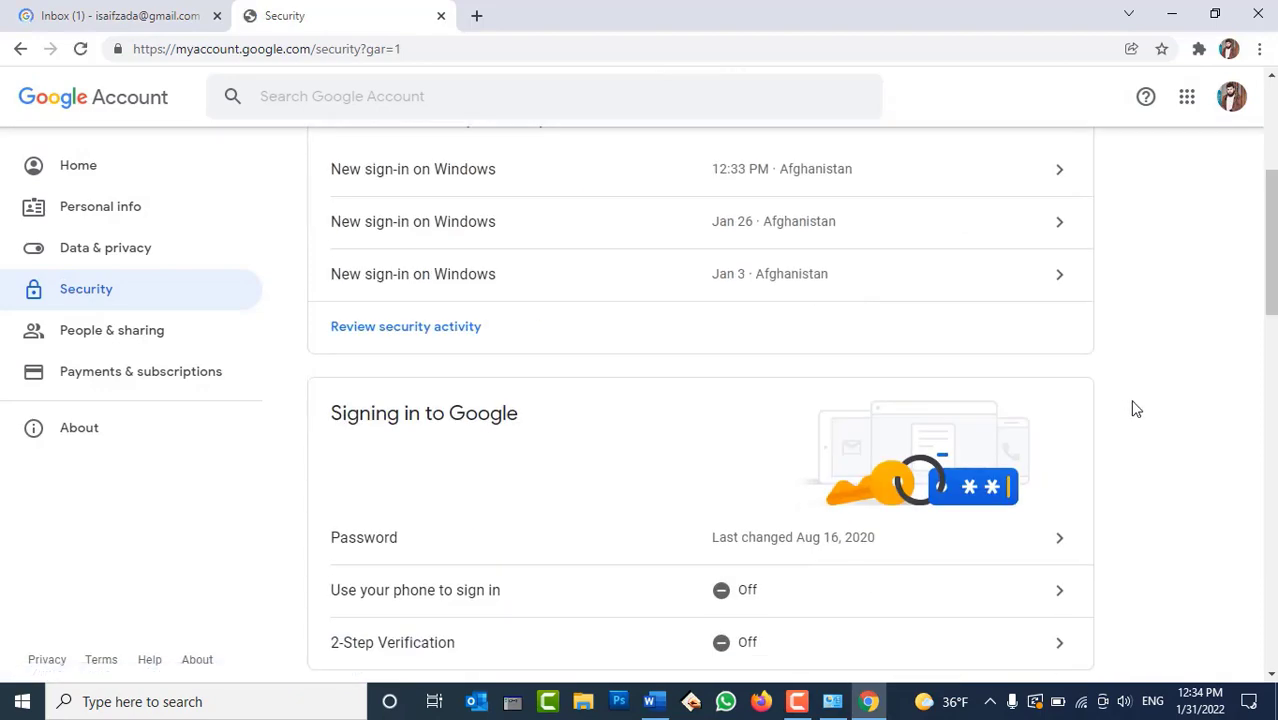
pyautogui.scroll(-4, 1137, 409)
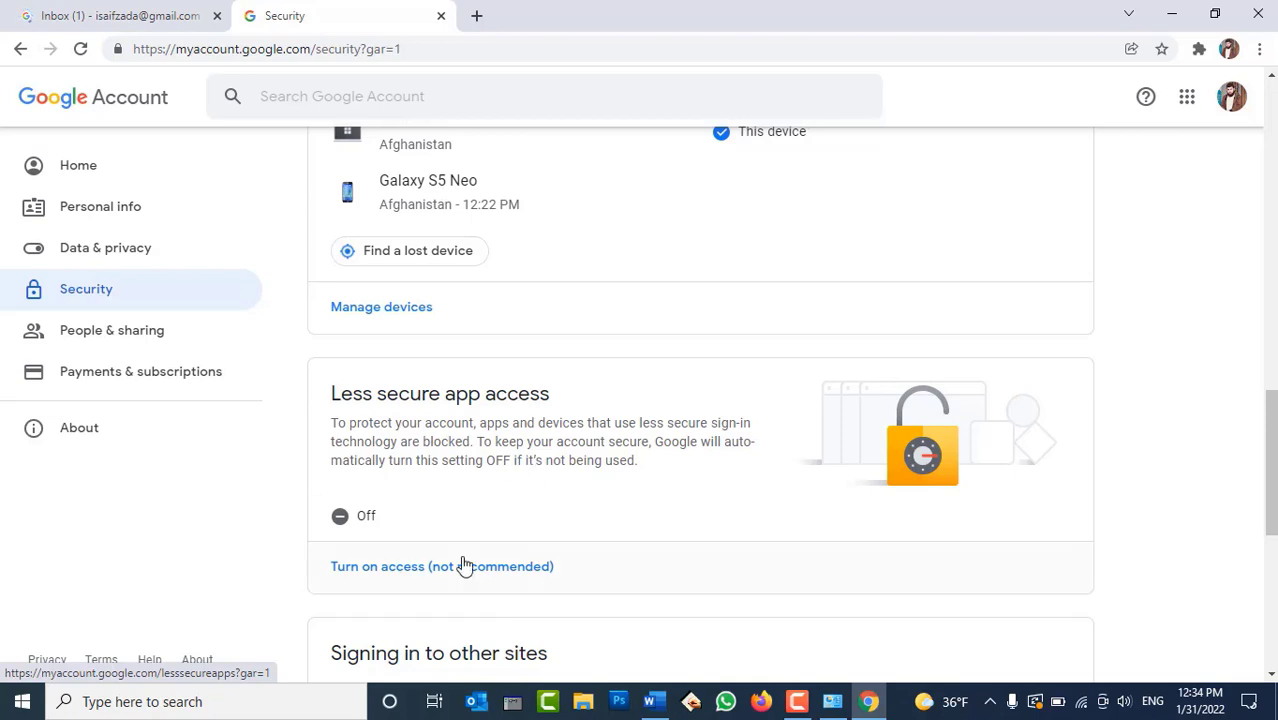
# Switch Allow less secure apps to ON and close the Google Account tab
pyautogui.click(398, 521)
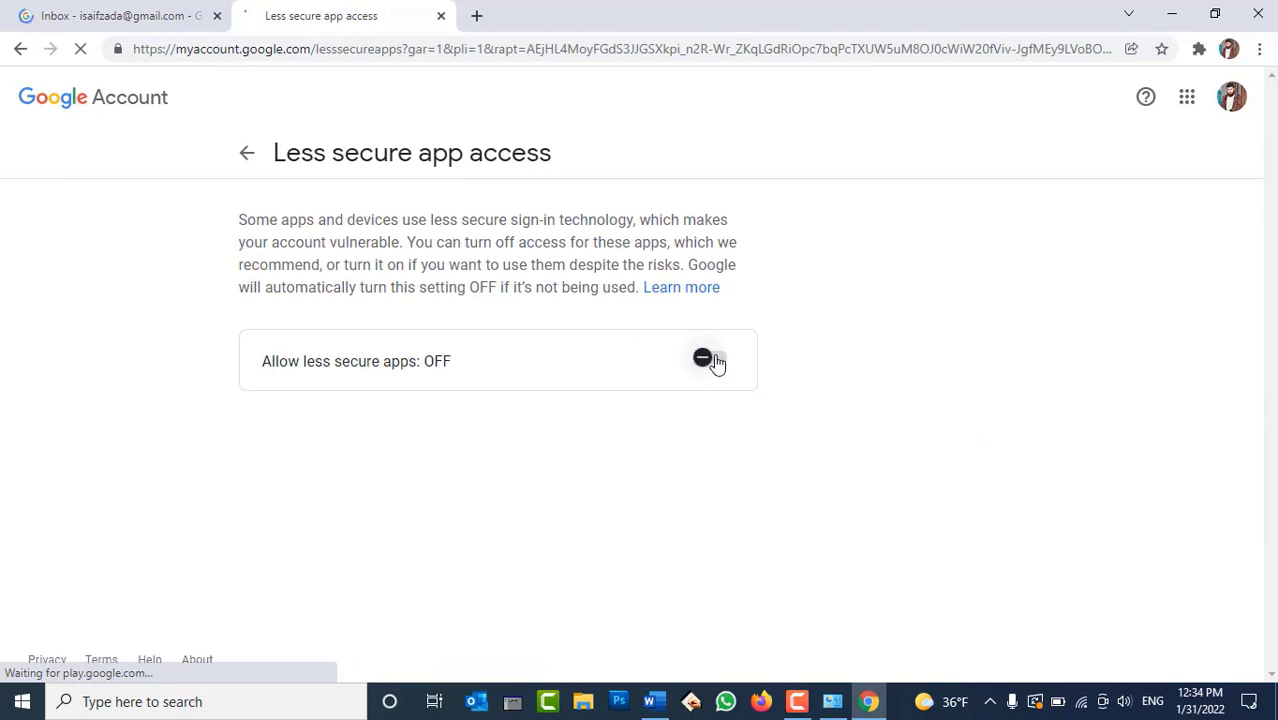
pyautogui.click(714, 364)
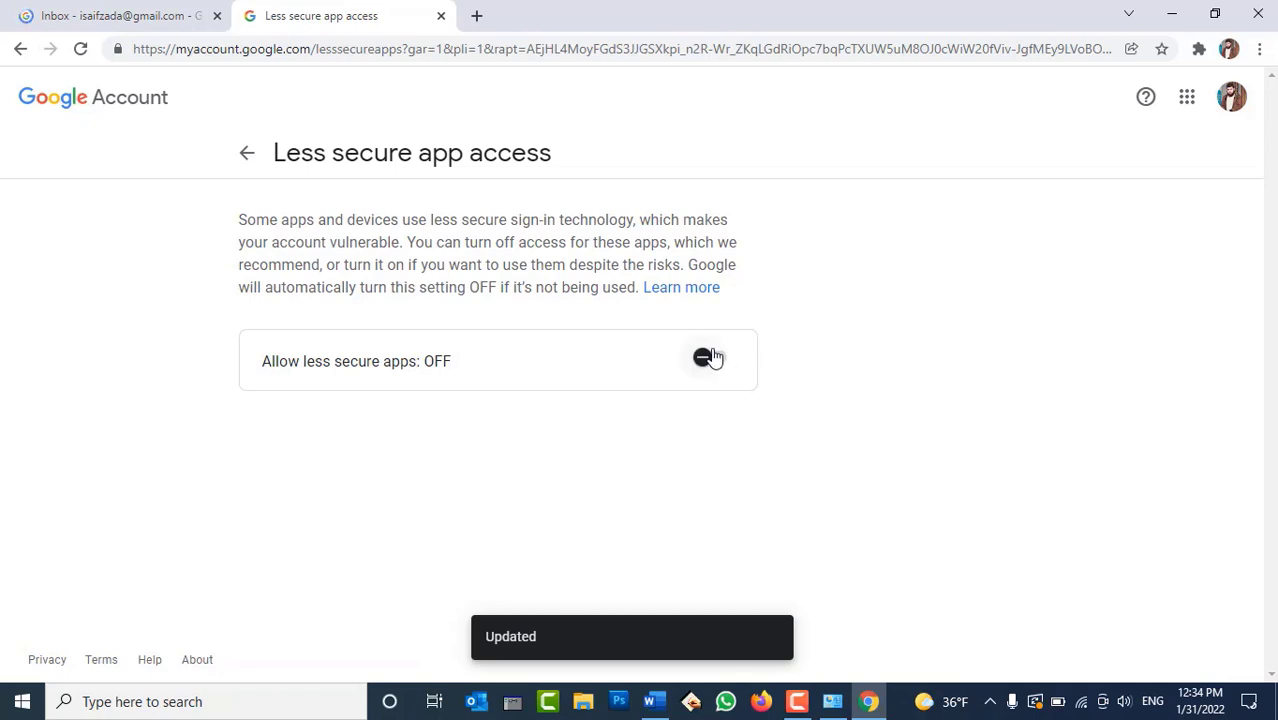
pyautogui.click(716, 360)
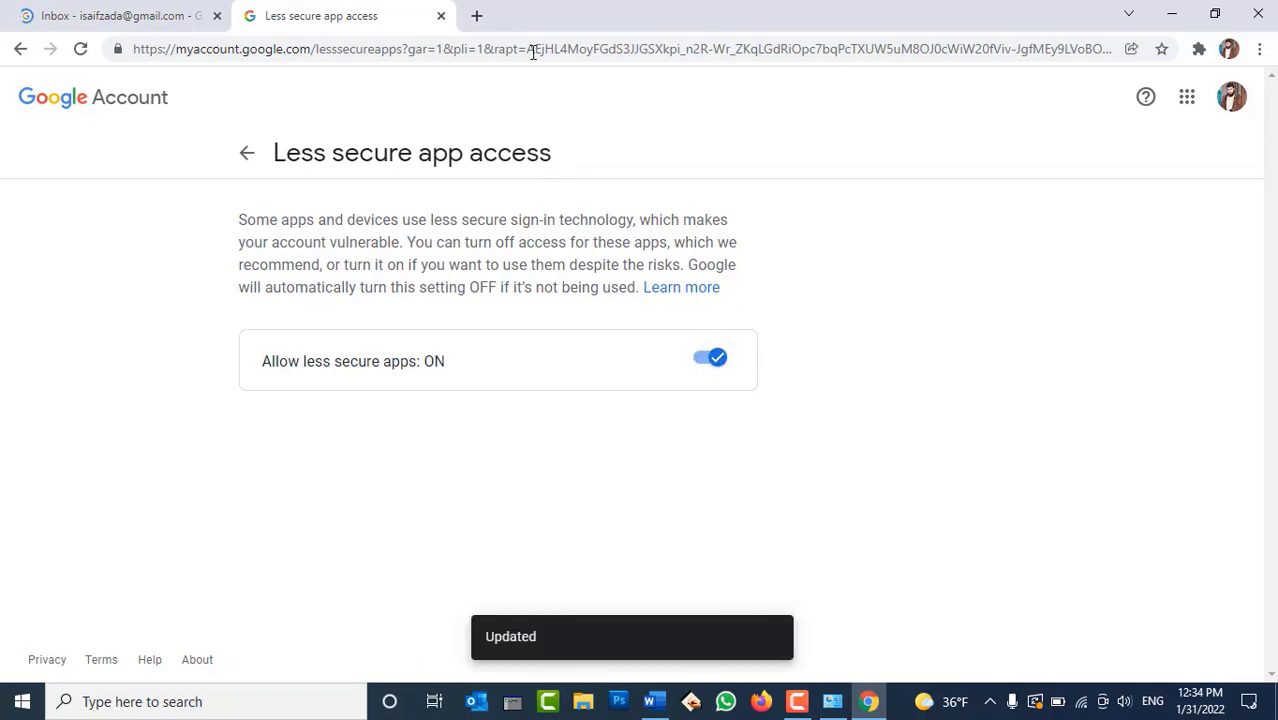
pyautogui.click(441, 16)
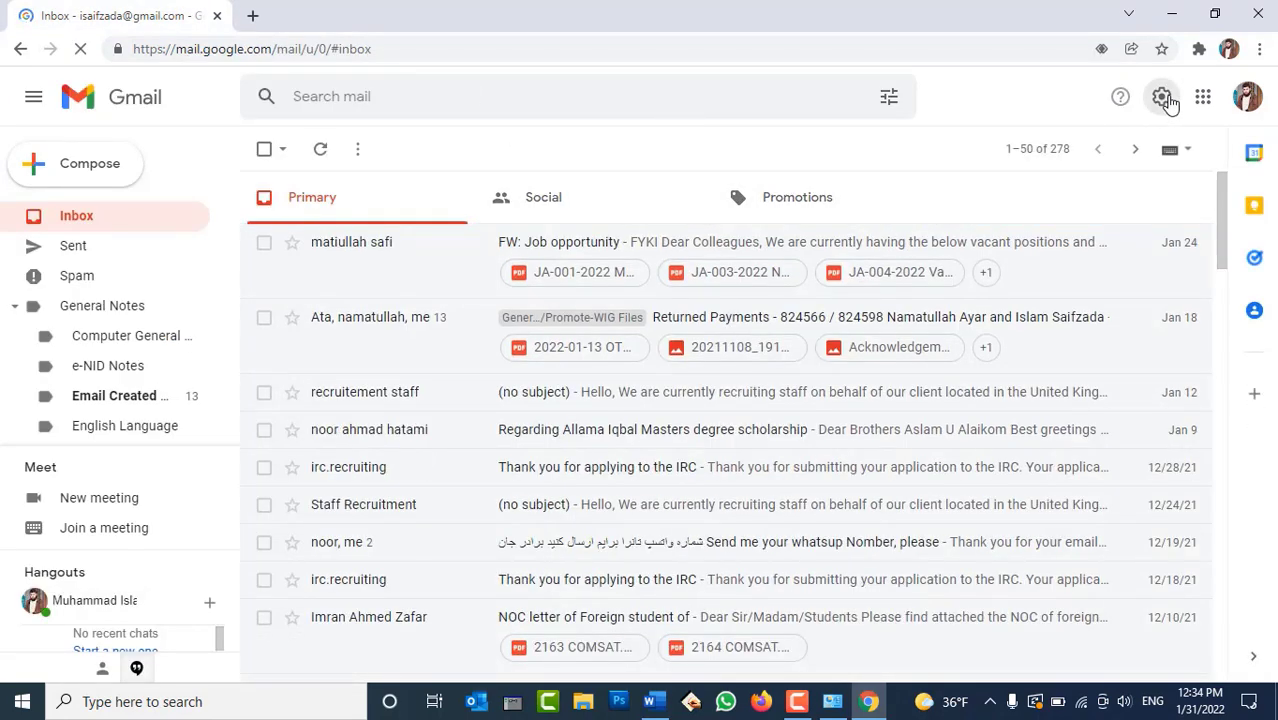
pyautogui.click(1245, 97)
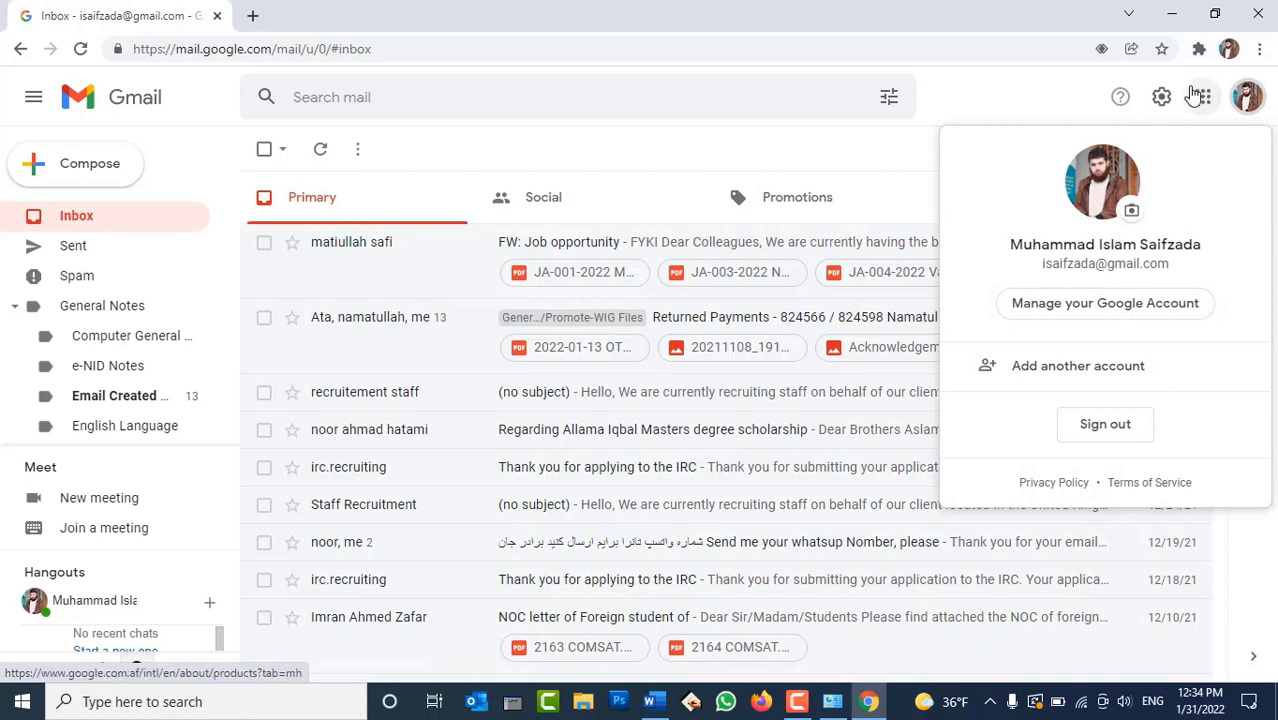
# Open See all settings from Gmail's Quick settings and go to the Forwarding and POP/IMAP tab
pyautogui.click(1163, 99)
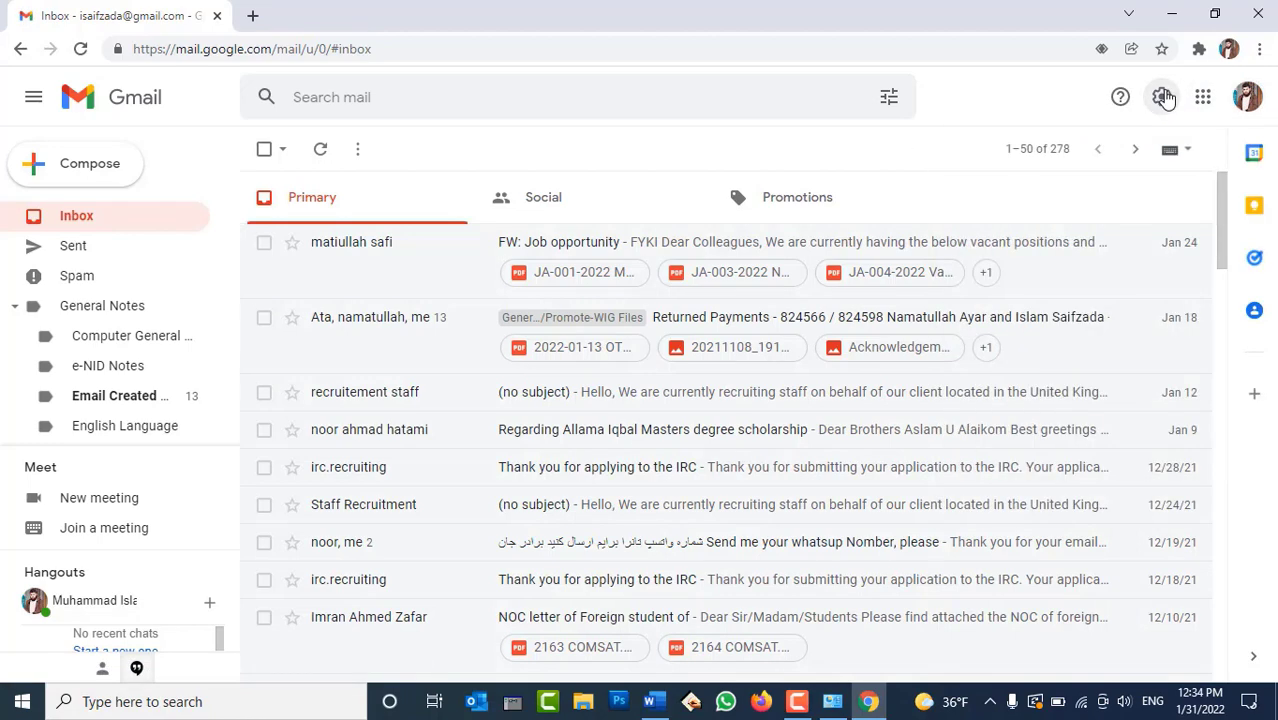
pyautogui.click(1163, 97)
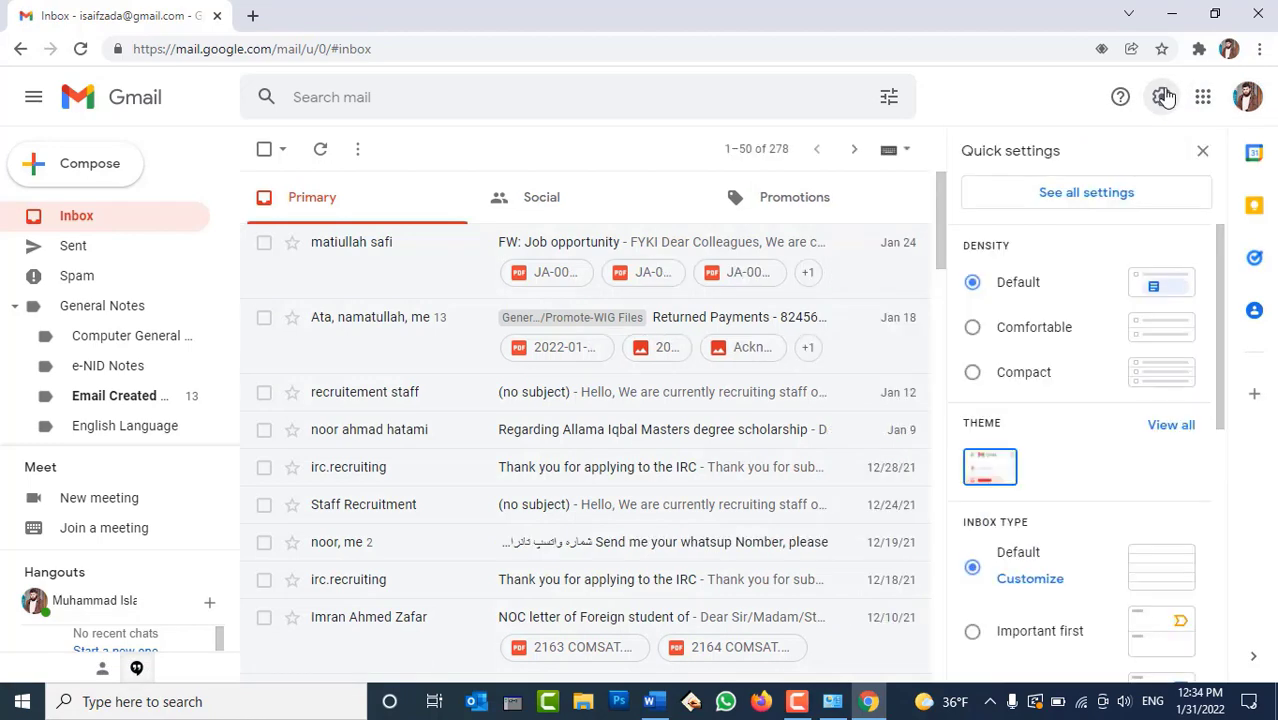
pyautogui.click(1054, 195)
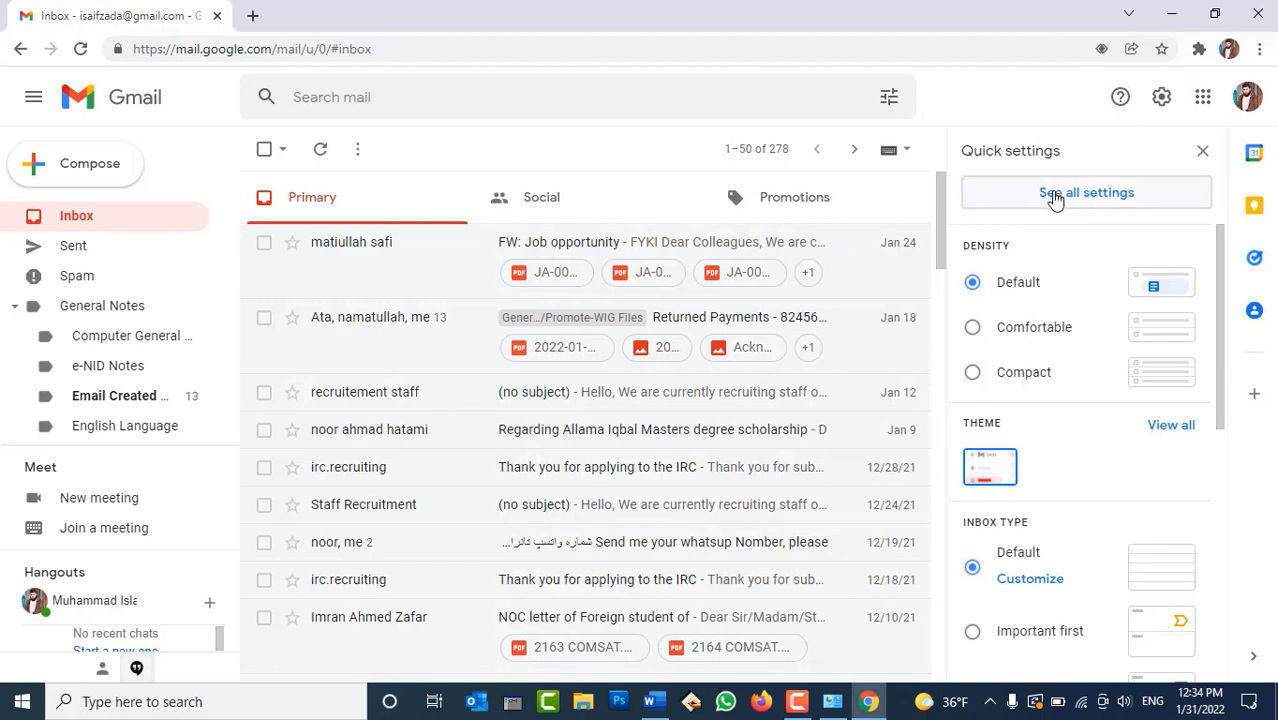
pyautogui.click(1054, 197)
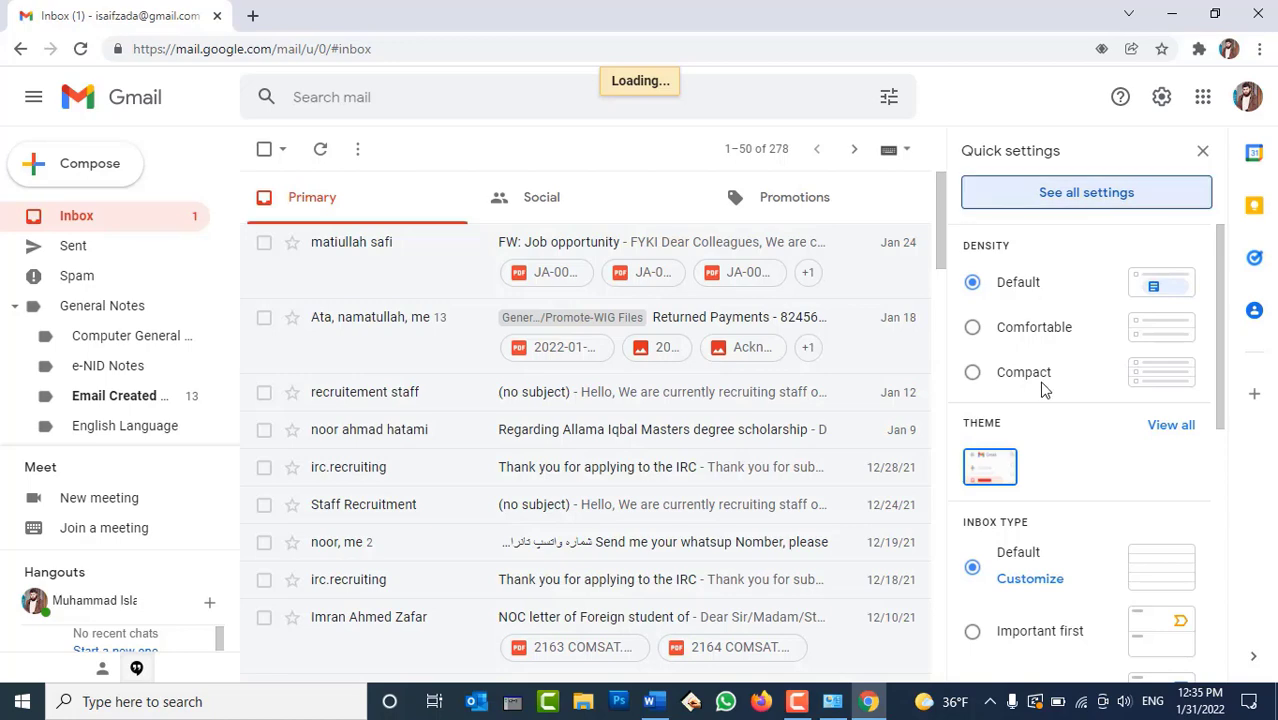
pyautogui.scroll(-2, 1084, 400)
pyautogui.scroll(2, 1087, 420)
pyautogui.click(1069, 192)
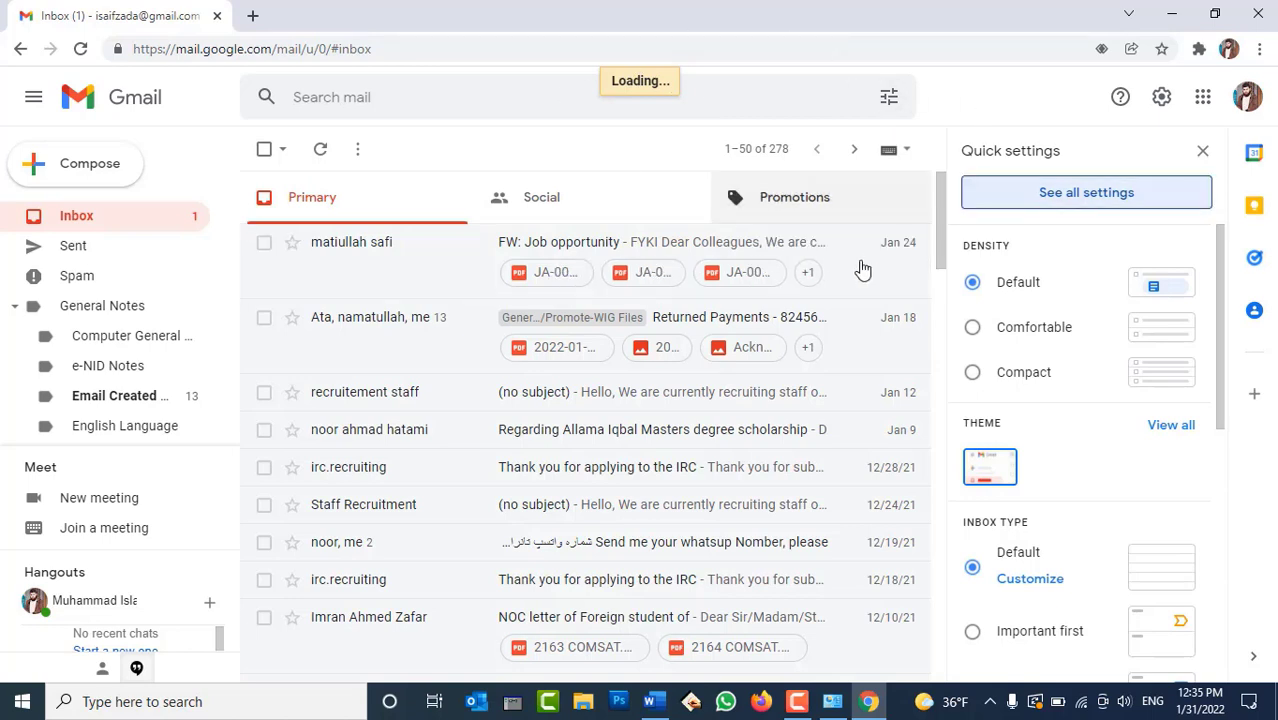
pyautogui.click(1099, 205)
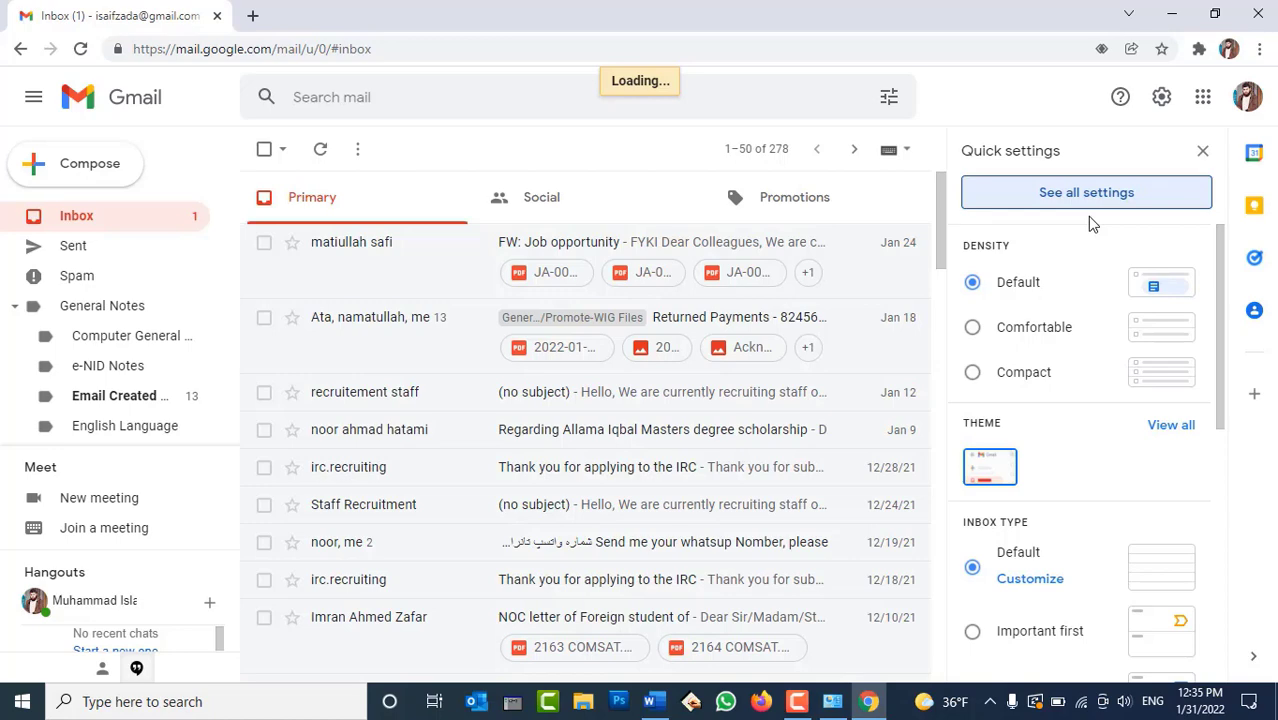
pyautogui.scroll(-2, 765, 531)
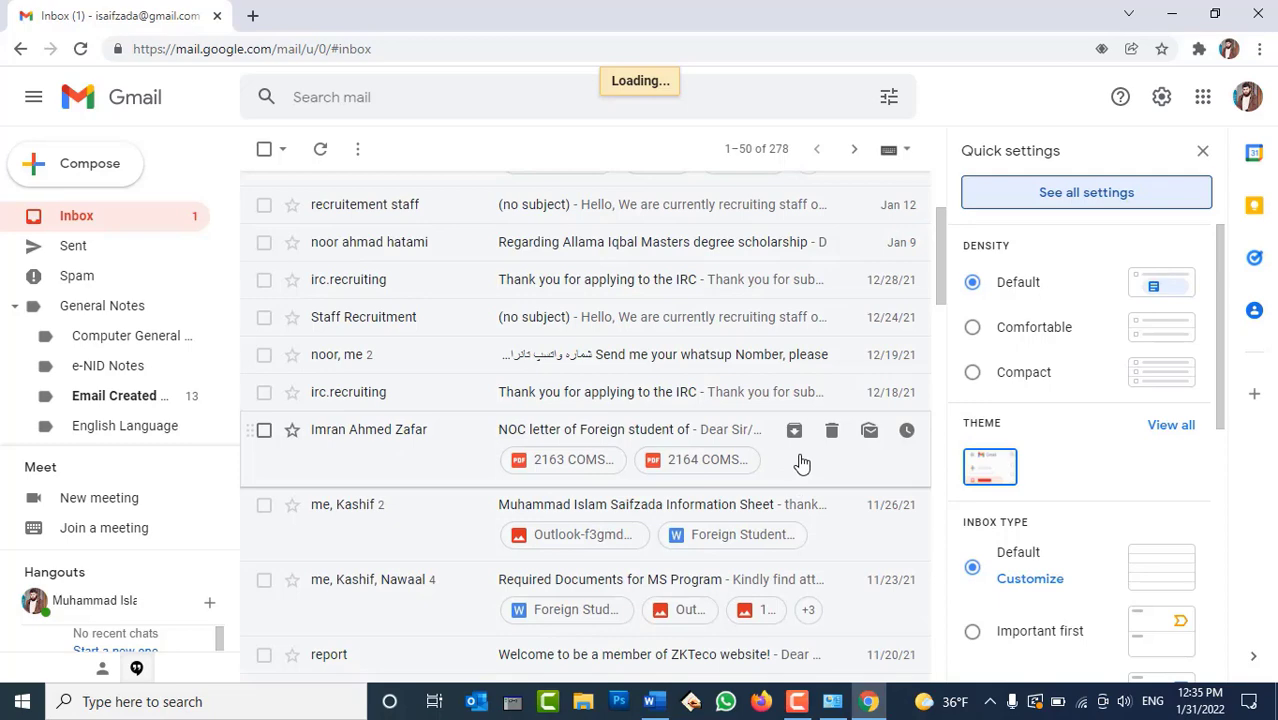
pyautogui.click(1086, 192)
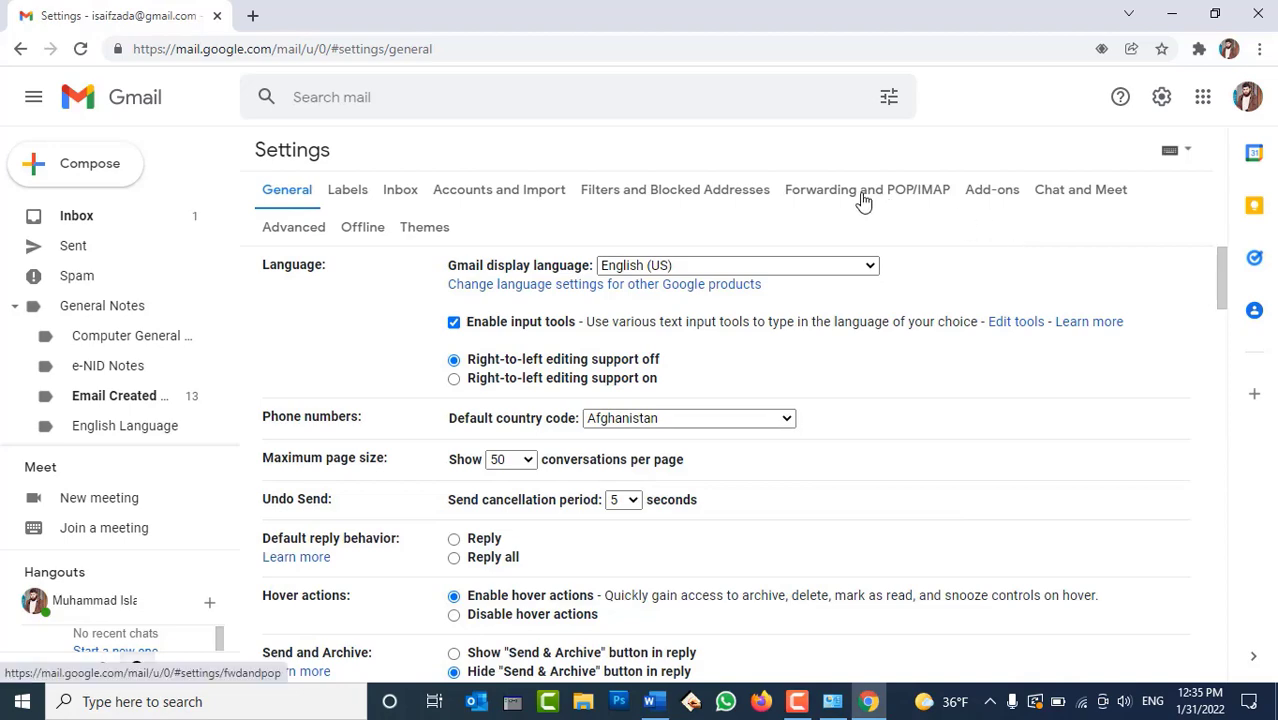
pyautogui.click(864, 202)
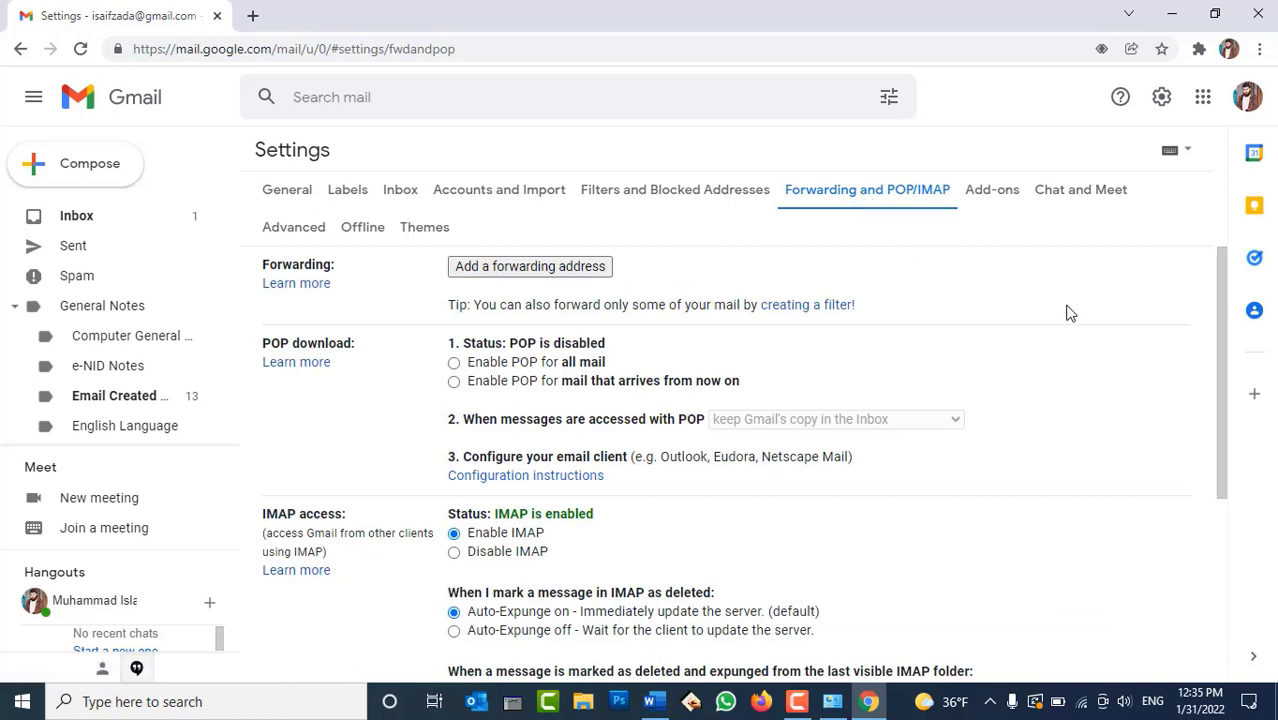
# Confirm IMAP is enabled in Forwarding and POP/IMAP, then follow the Configuration instructions link
pyautogui.scroll(-1, 1068, 313)
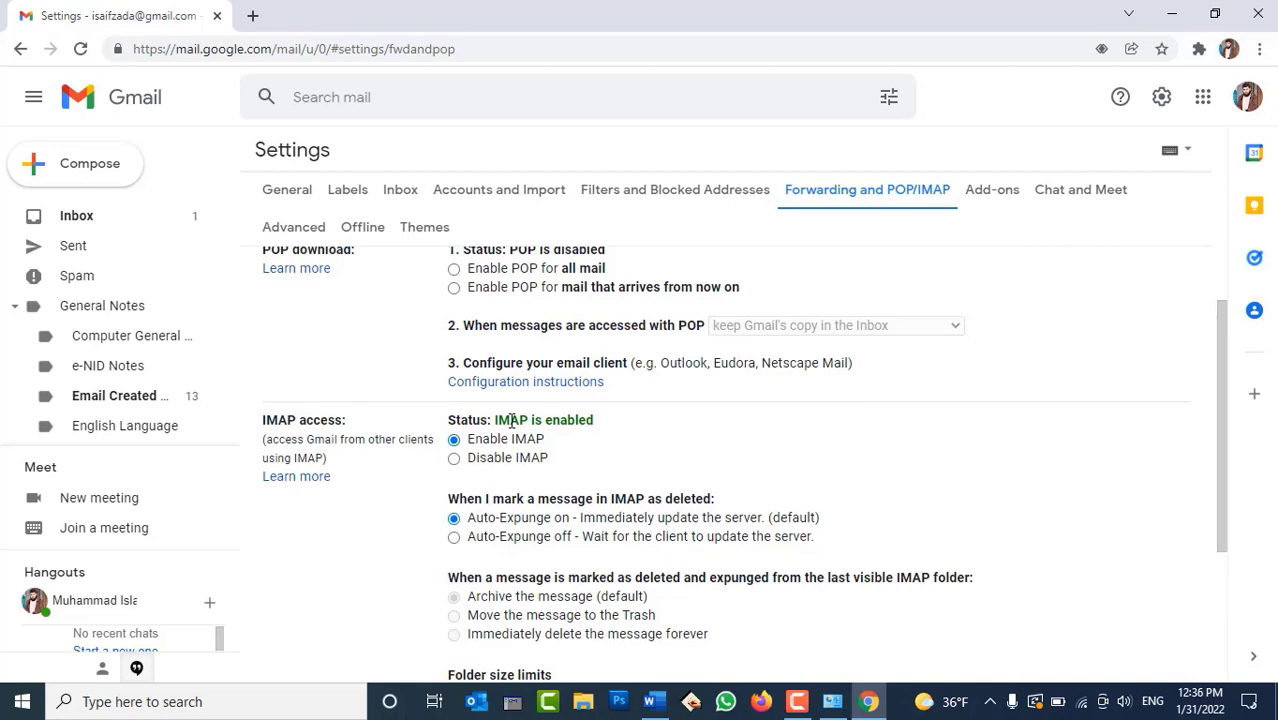
pyautogui.scroll(1, 548, 432)
pyautogui.scroll(1, 548, 432)
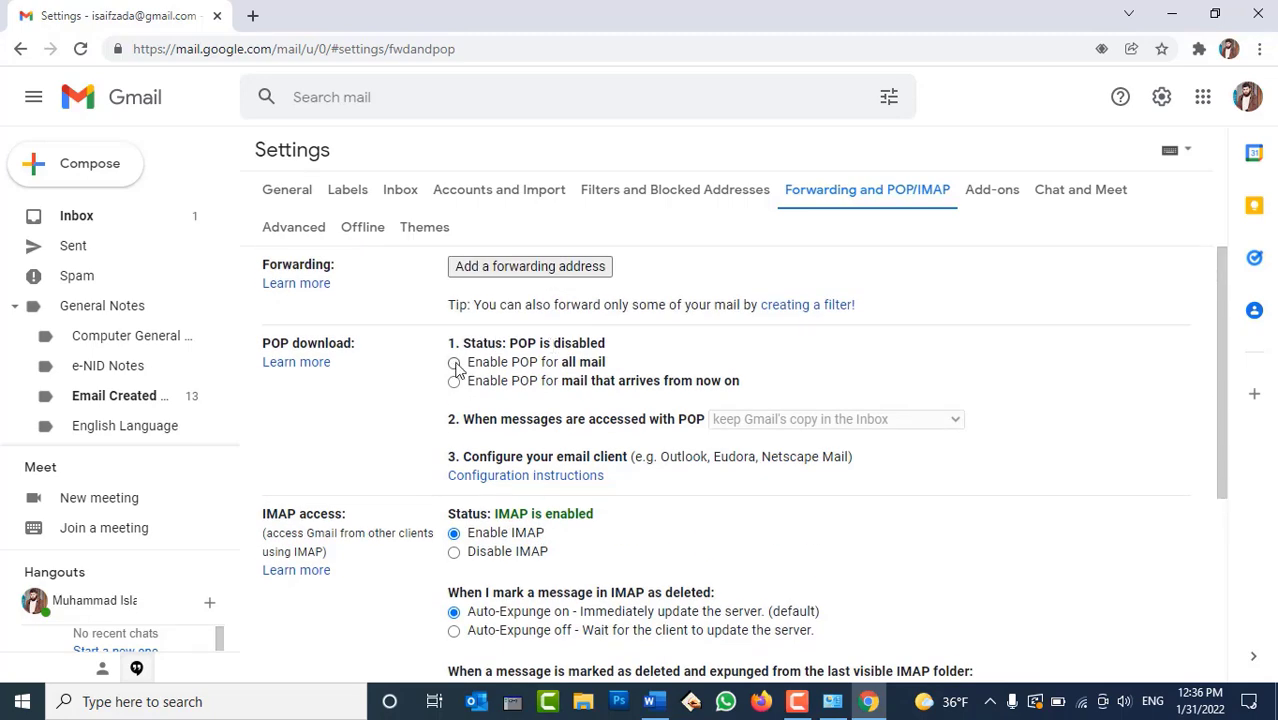
pyautogui.scroll(-2, 465, 445)
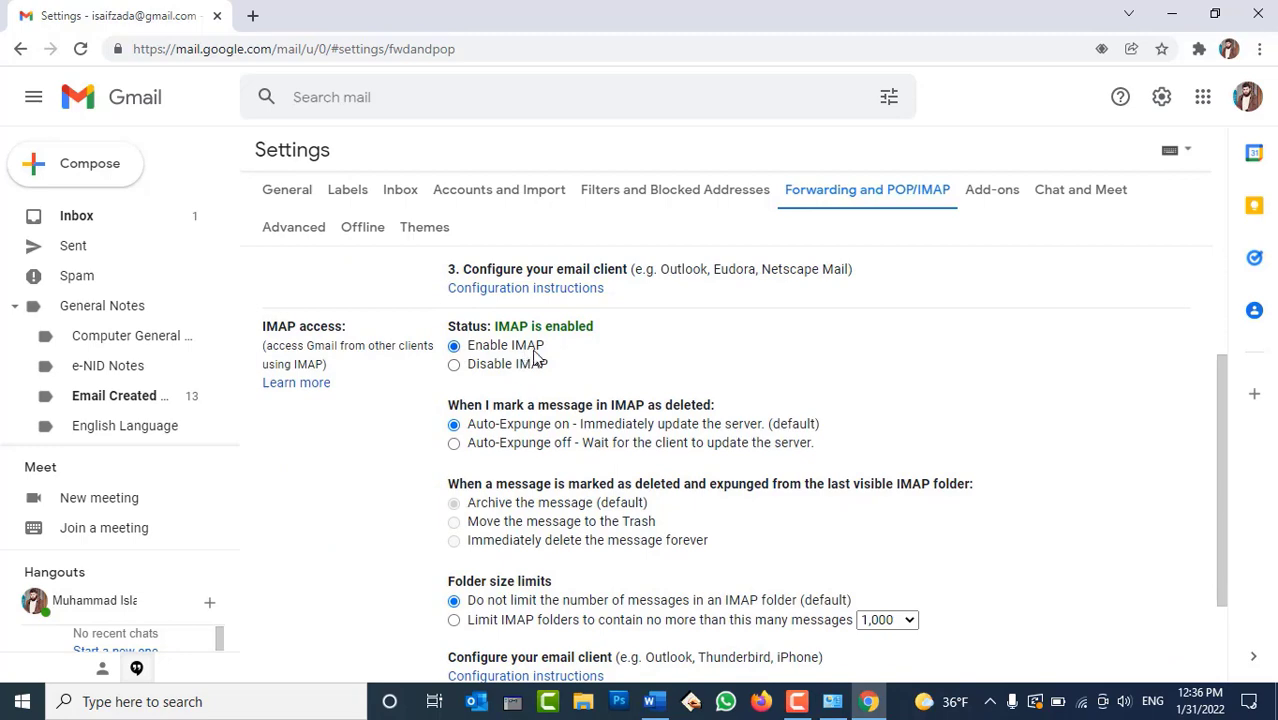
pyautogui.scroll(-1, 740, 368)
pyautogui.scroll(-1, 760, 372)
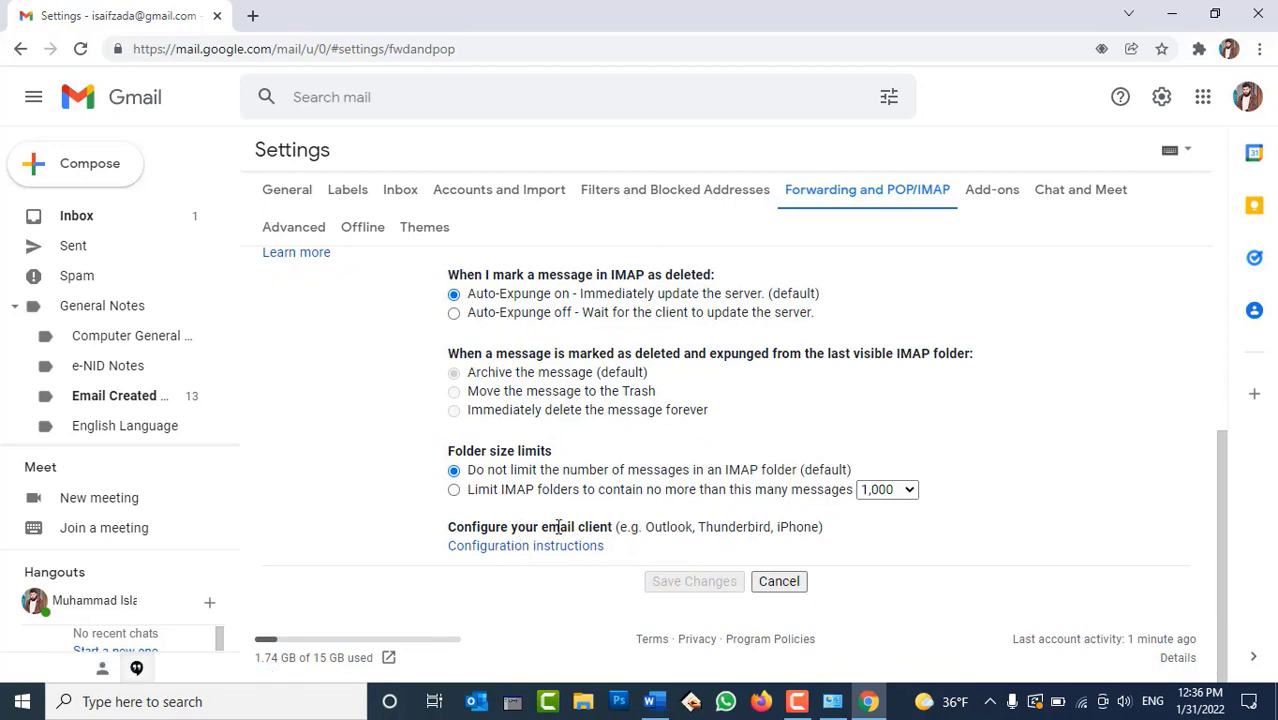
pyautogui.doubleClick(662, 527)
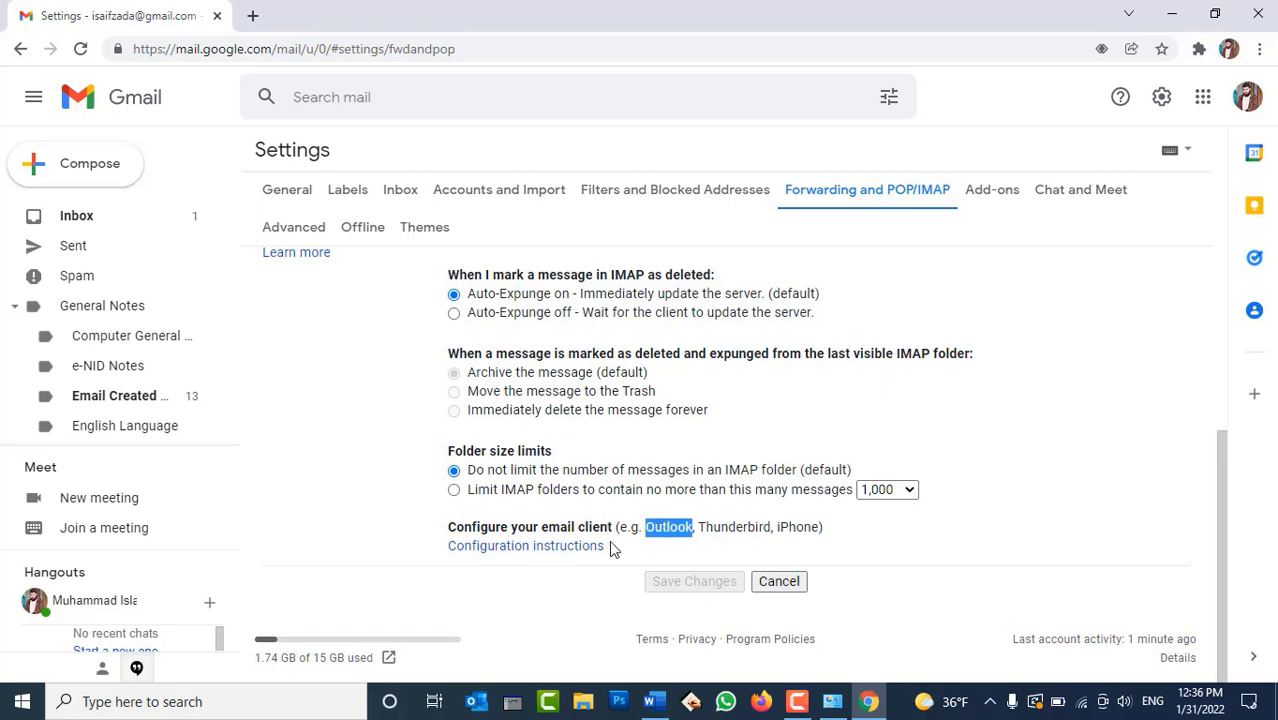
pyautogui.click(539, 590)
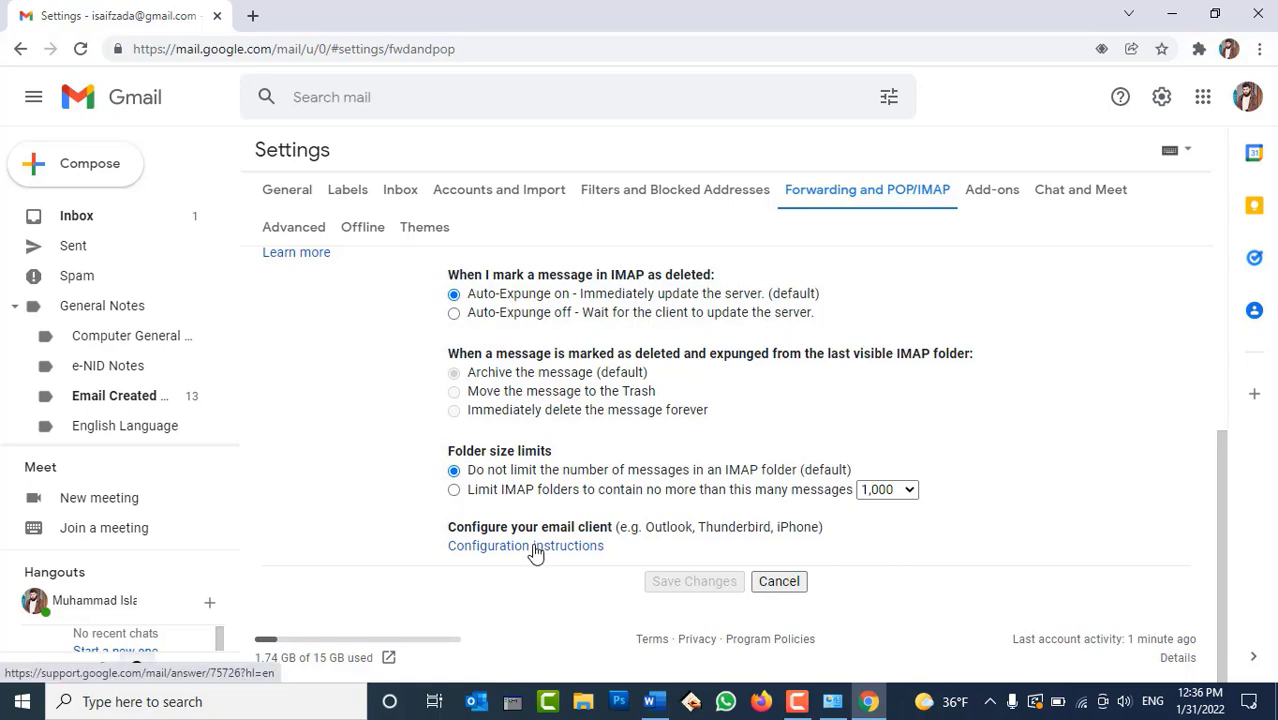
pyautogui.click(535, 547)
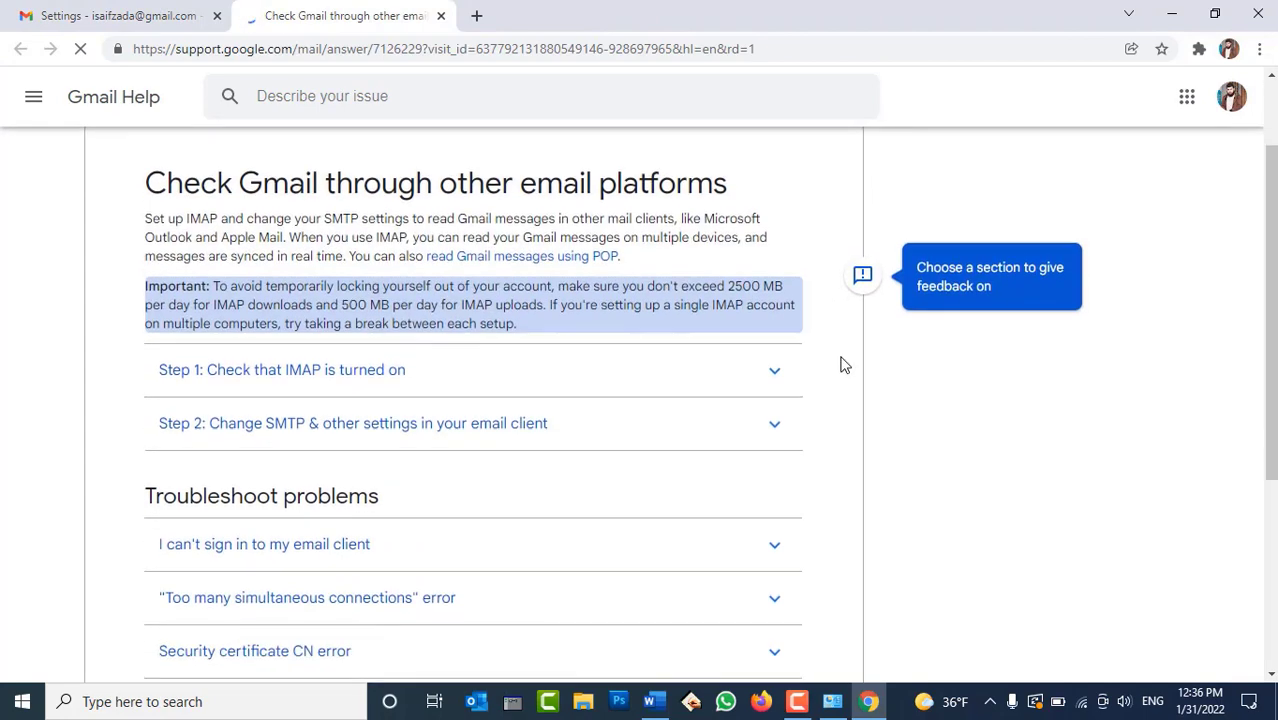
# Expand Step 1 and Step 2 on Gmail Help to reveal the IMAP and SMTP server table
pyautogui.scroll(-5, 1004, 439)
pyautogui.scroll(5, 1004, 439)
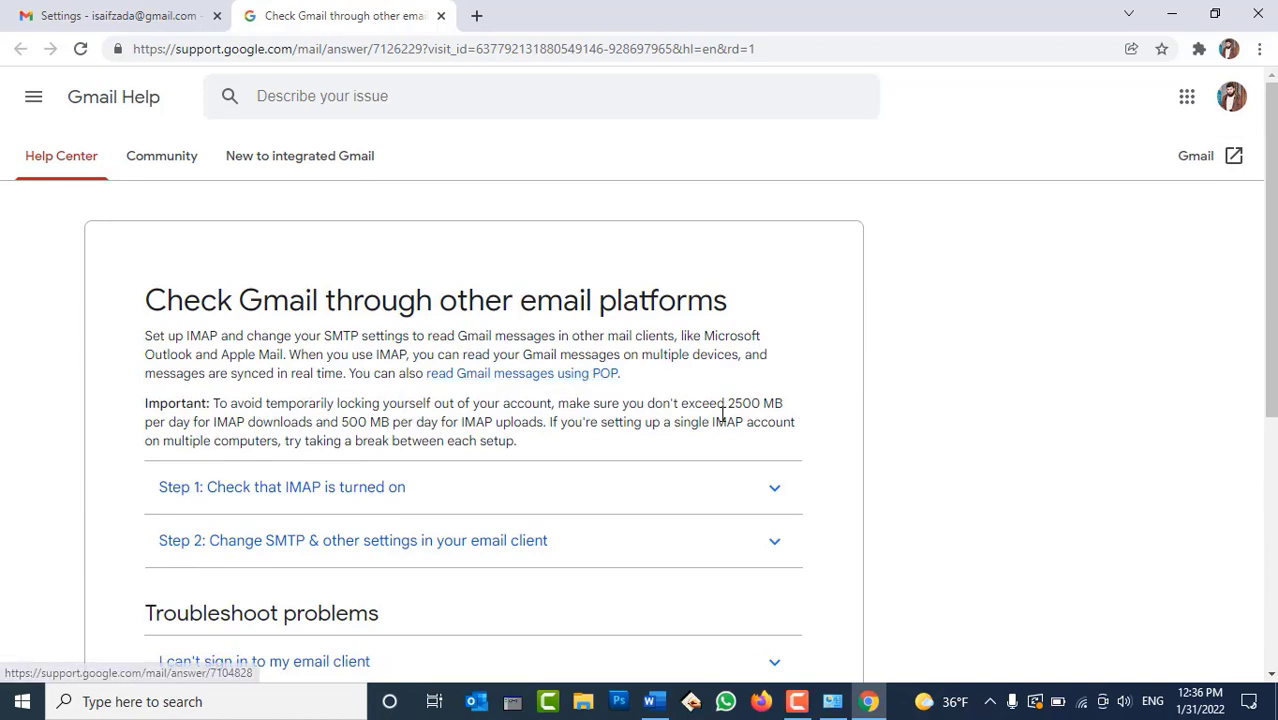
pyautogui.click(288, 488)
pyautogui.scroll(-3, 600, 410)
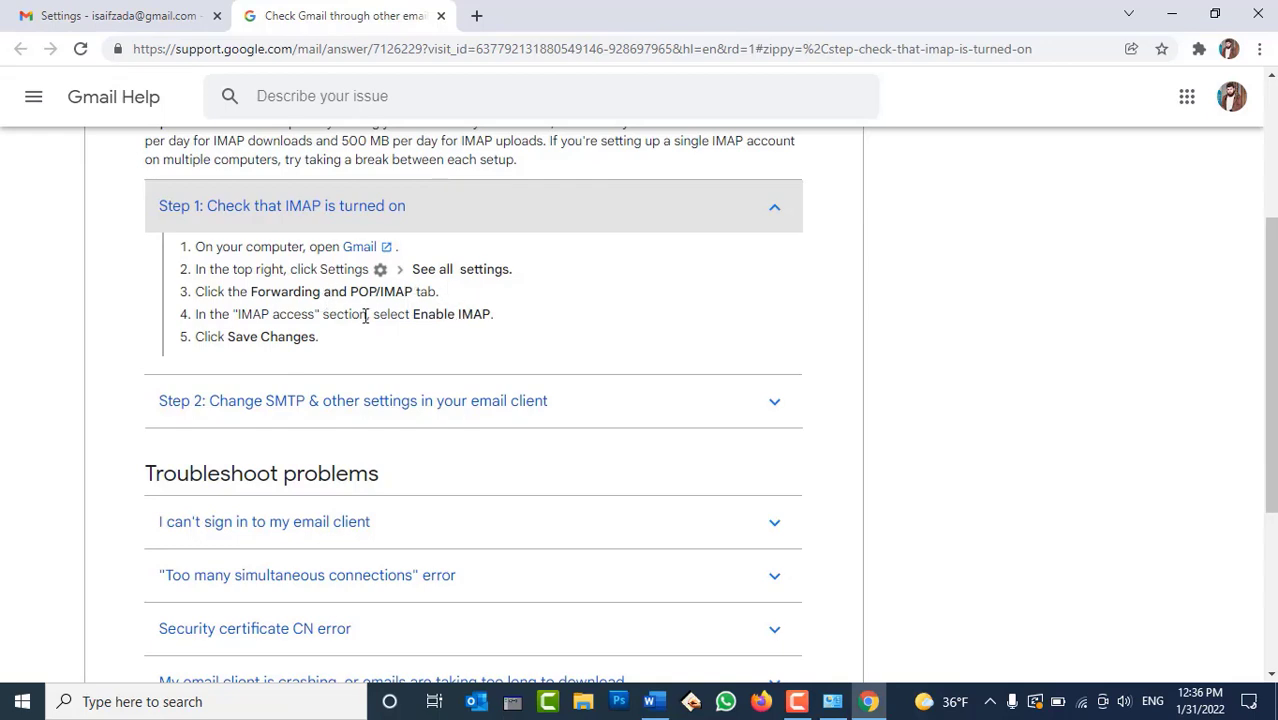
pyautogui.scroll(-1, 440, 320)
pyautogui.click(388, 318)
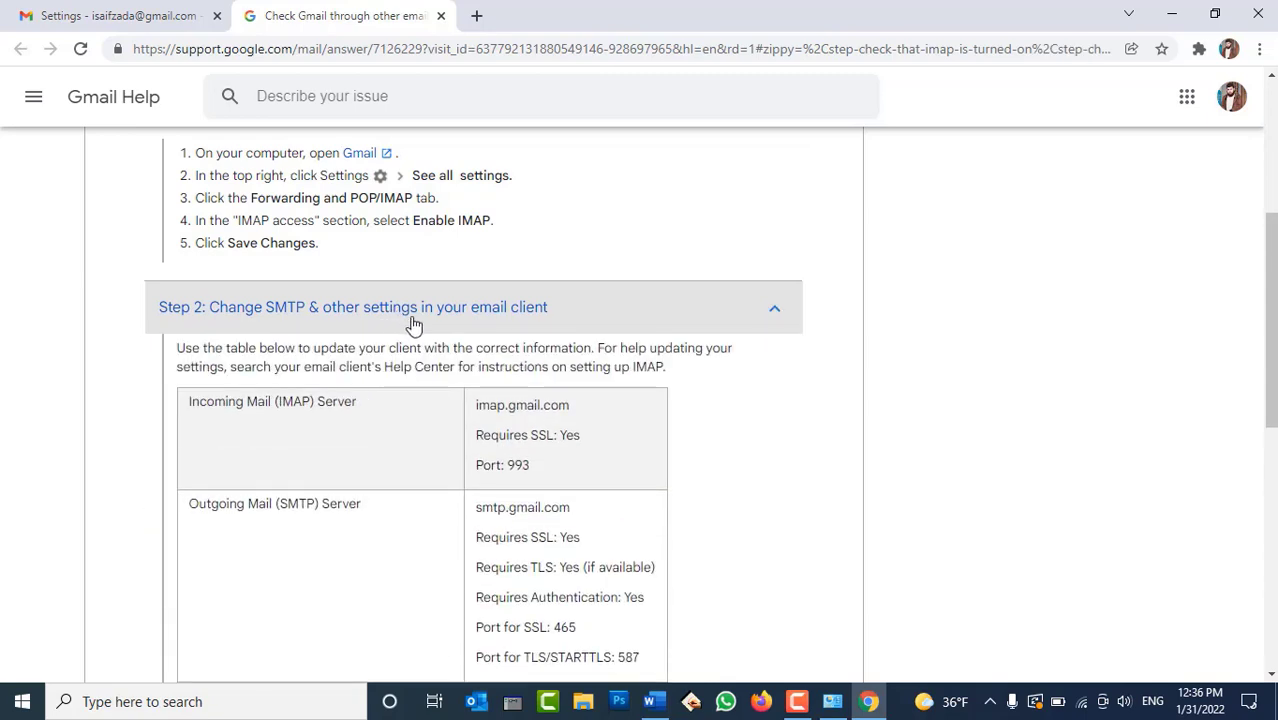
pyautogui.scroll(-2, 430, 325)
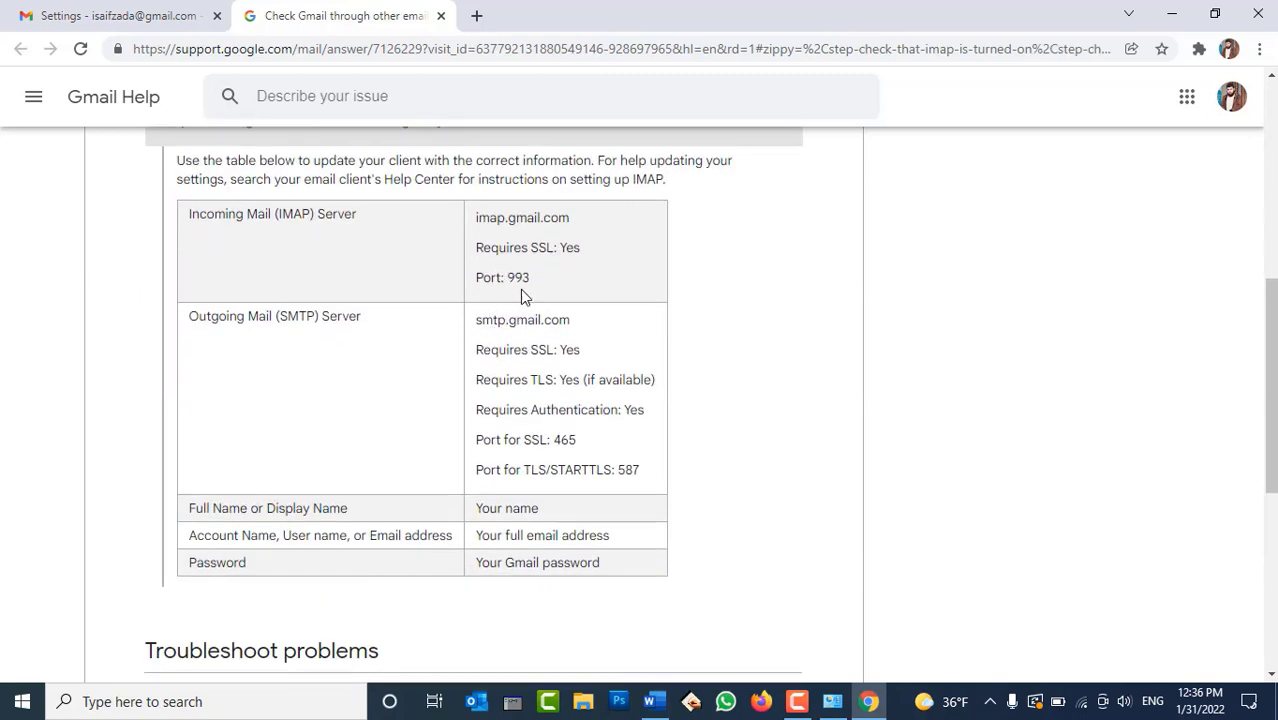
# Highlight the incoming IMAP label, port 993, smtp.gmail.com and SSL port 465 in the table
pyautogui.doubleClick(300, 214)
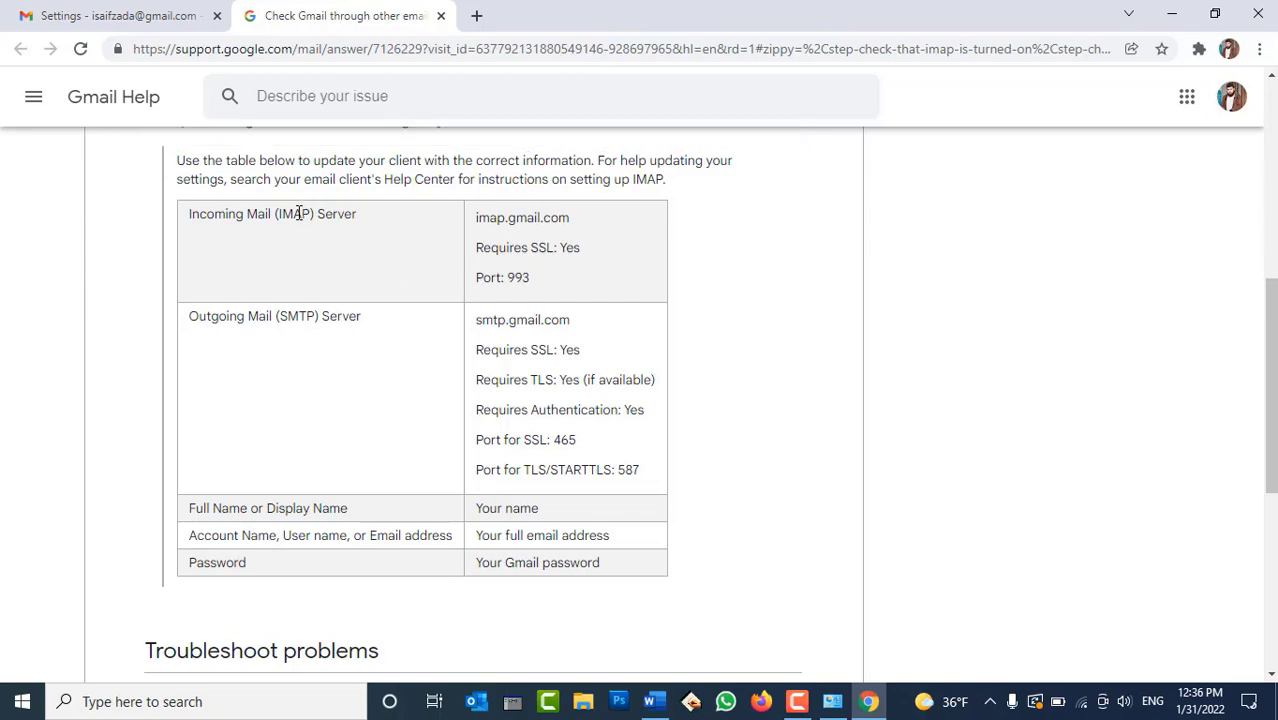
pyautogui.doubleClick(222, 216)
pyautogui.click(351, 214)
pyautogui.doubleClick(518, 275)
pyautogui.click(342, 343)
pyautogui.moveTo(571, 320); pyautogui.dragTo(476, 318)
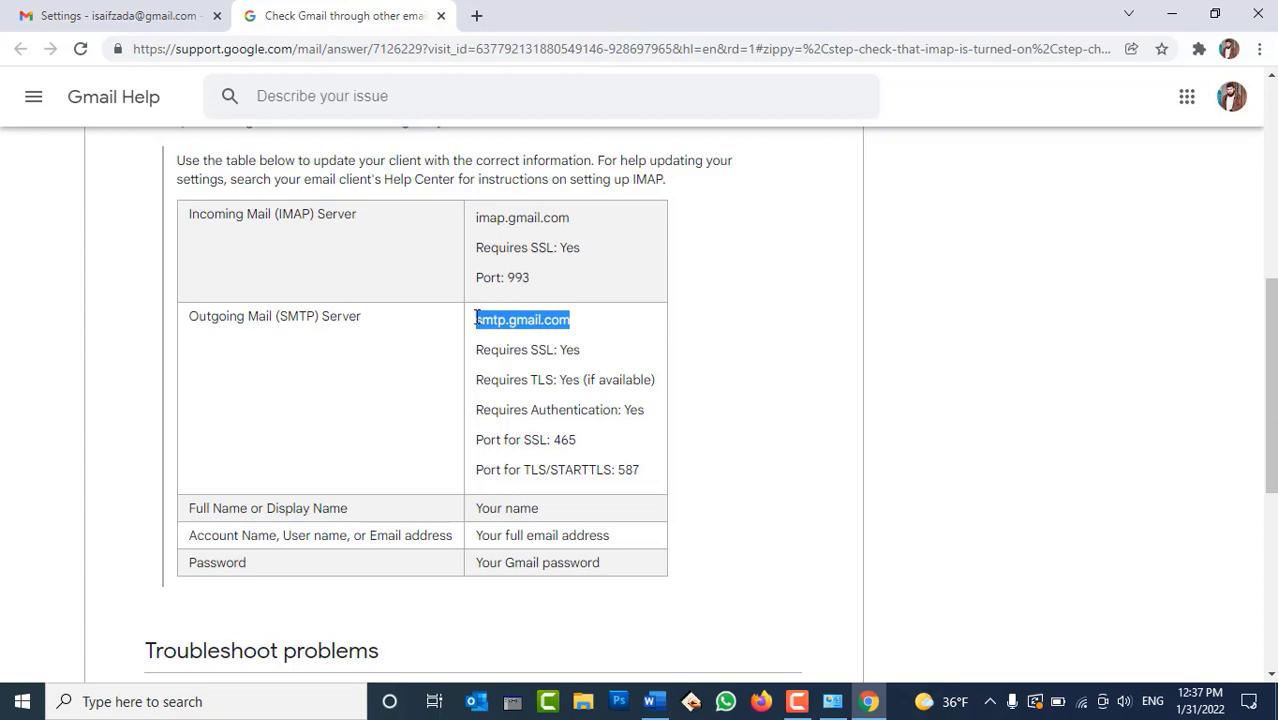
pyautogui.click(570, 437)
pyautogui.doubleClick(570, 437)
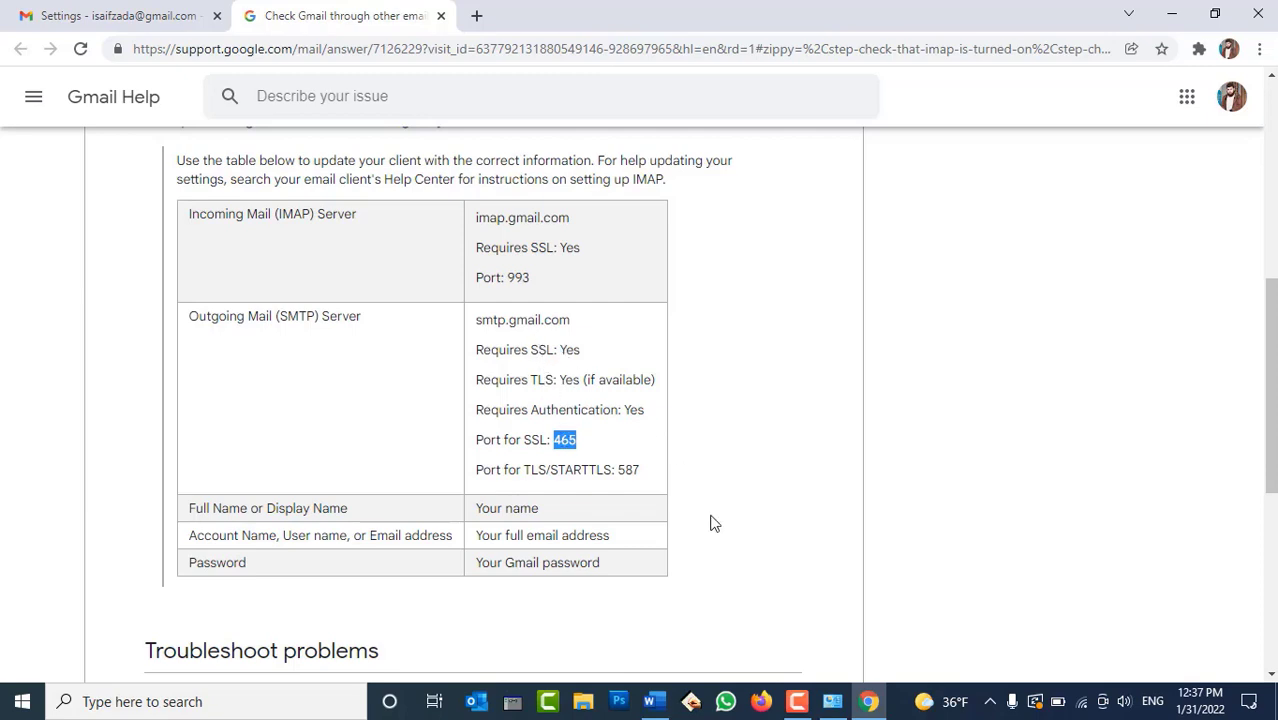
pyautogui.click(832, 701)
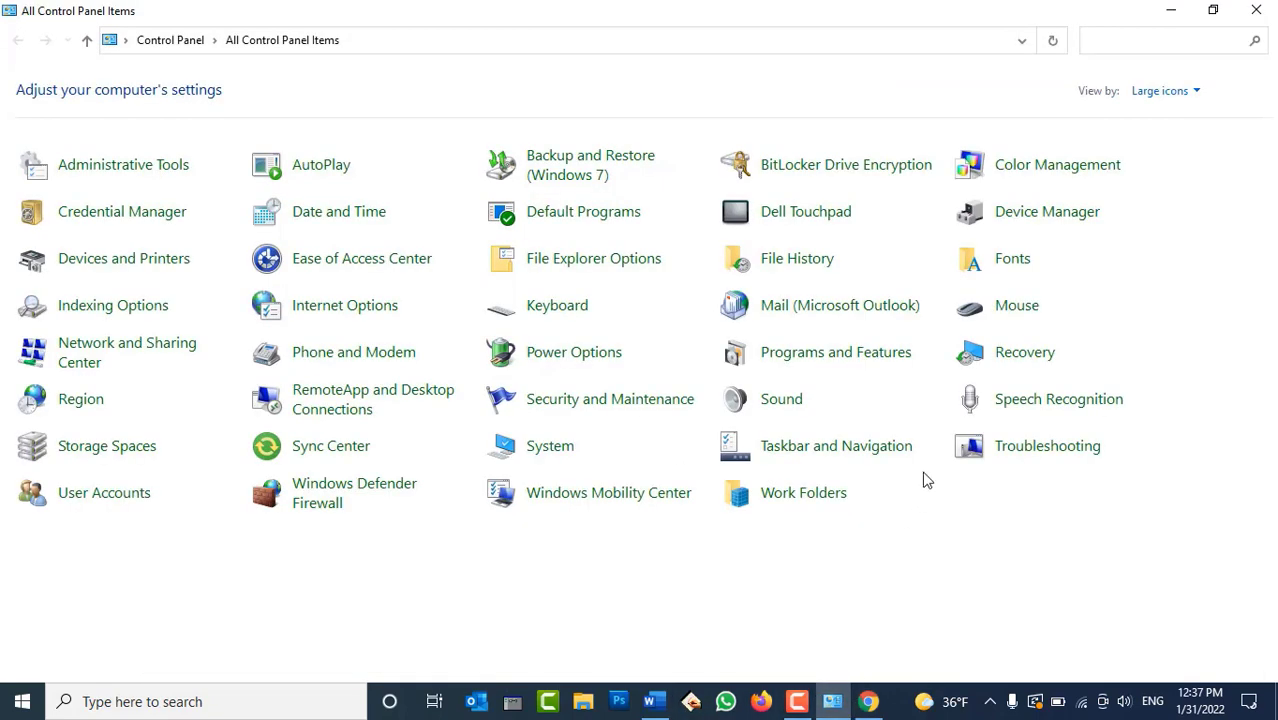
# Start a new manual POP or IMAP account from Mail's Email Accounts list
pyautogui.click(853, 310)
pyautogui.click(381, 150)
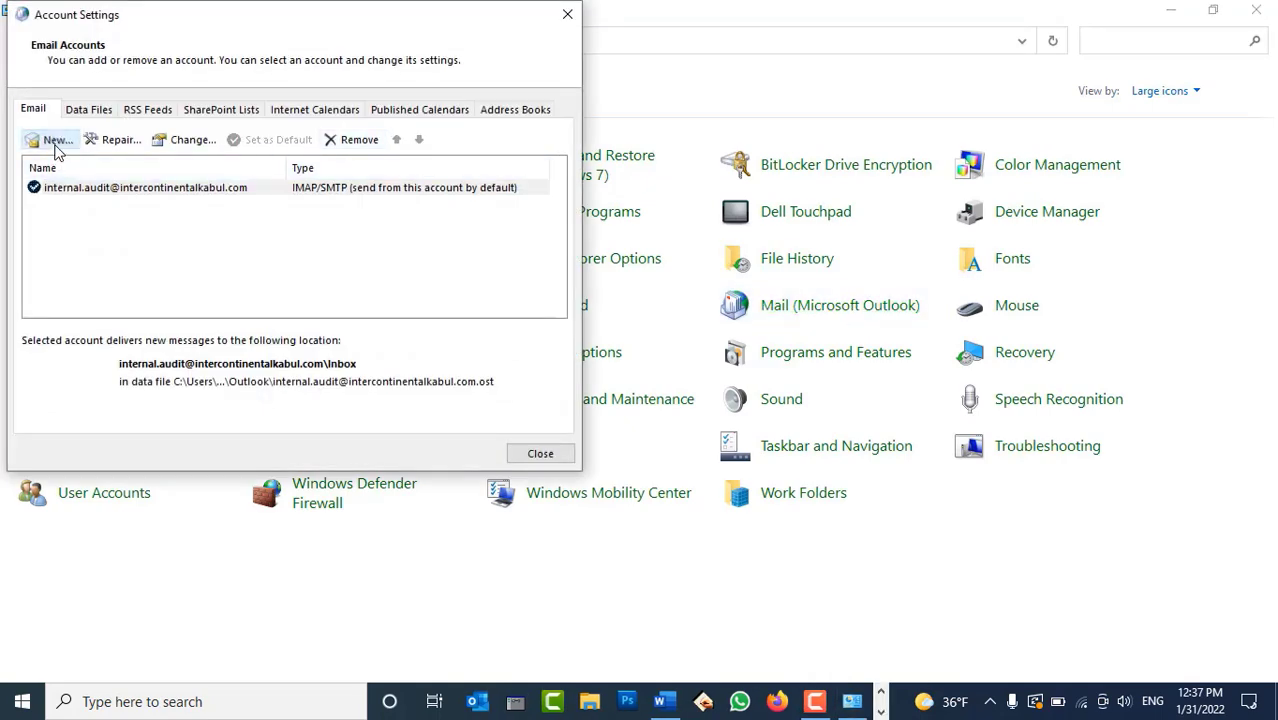
pyautogui.click(56, 141)
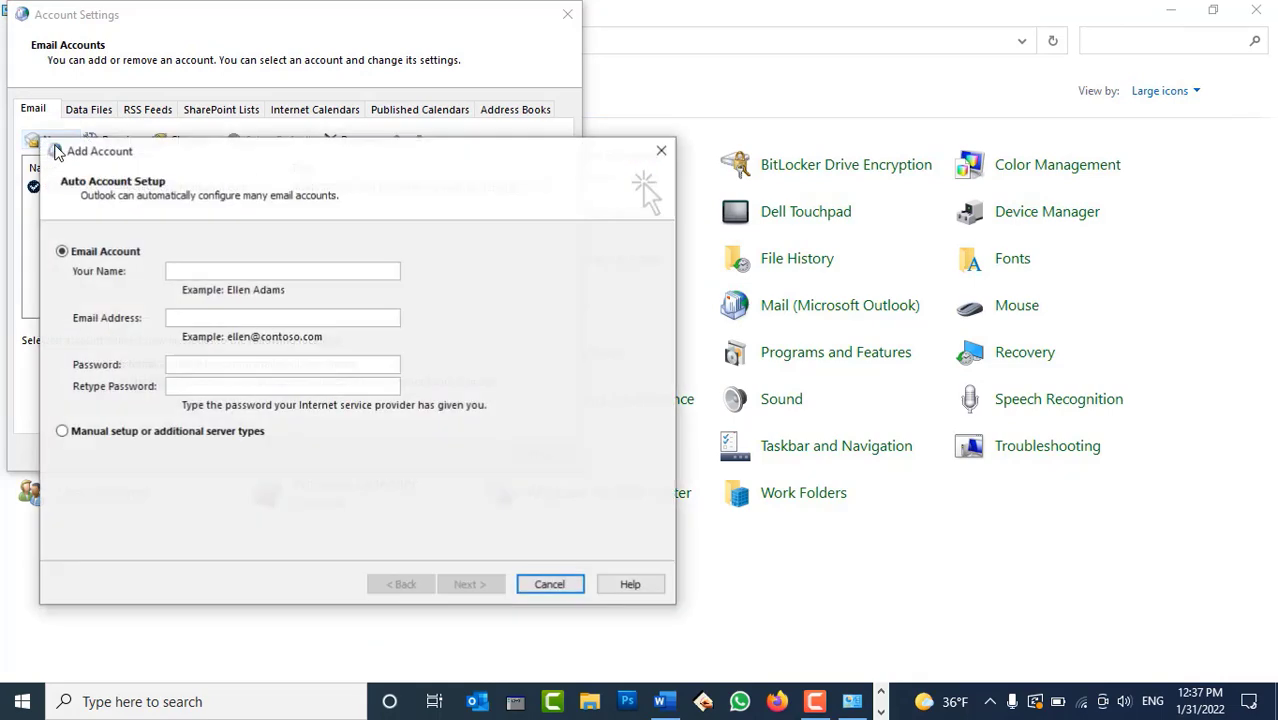
pyautogui.click(142, 437)
pyautogui.click(496, 587)
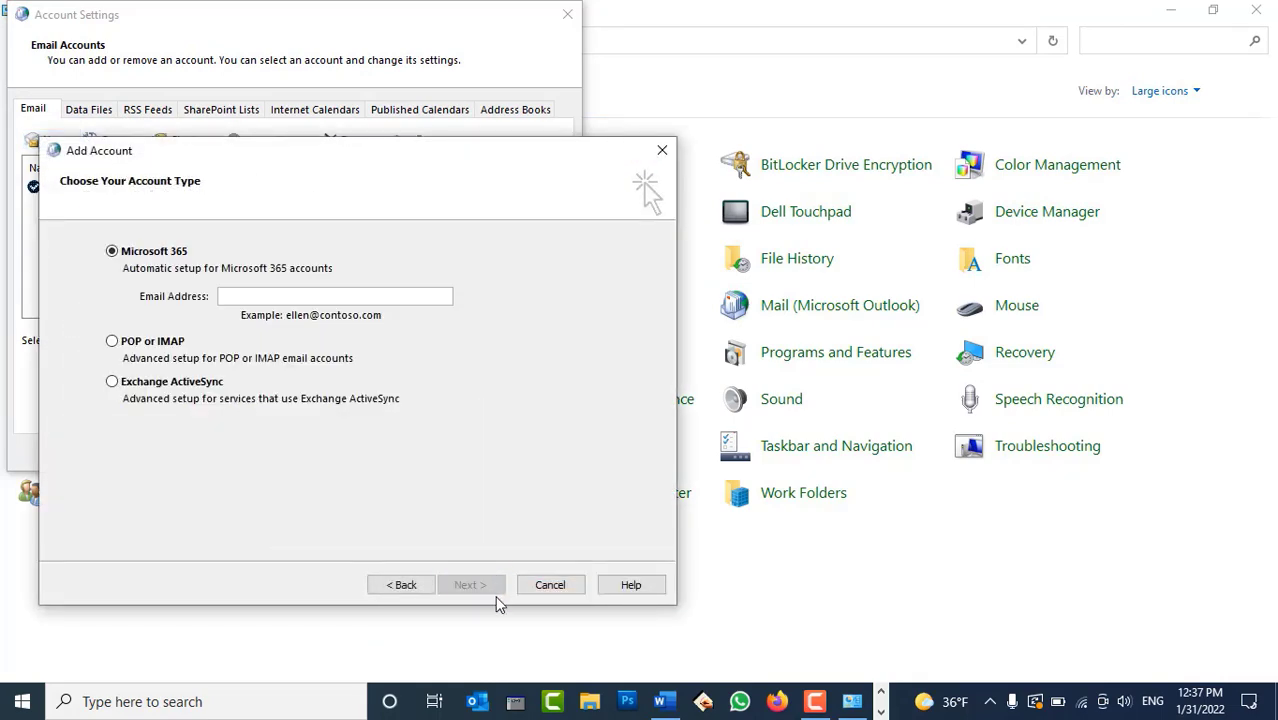
pyautogui.click(145, 342)
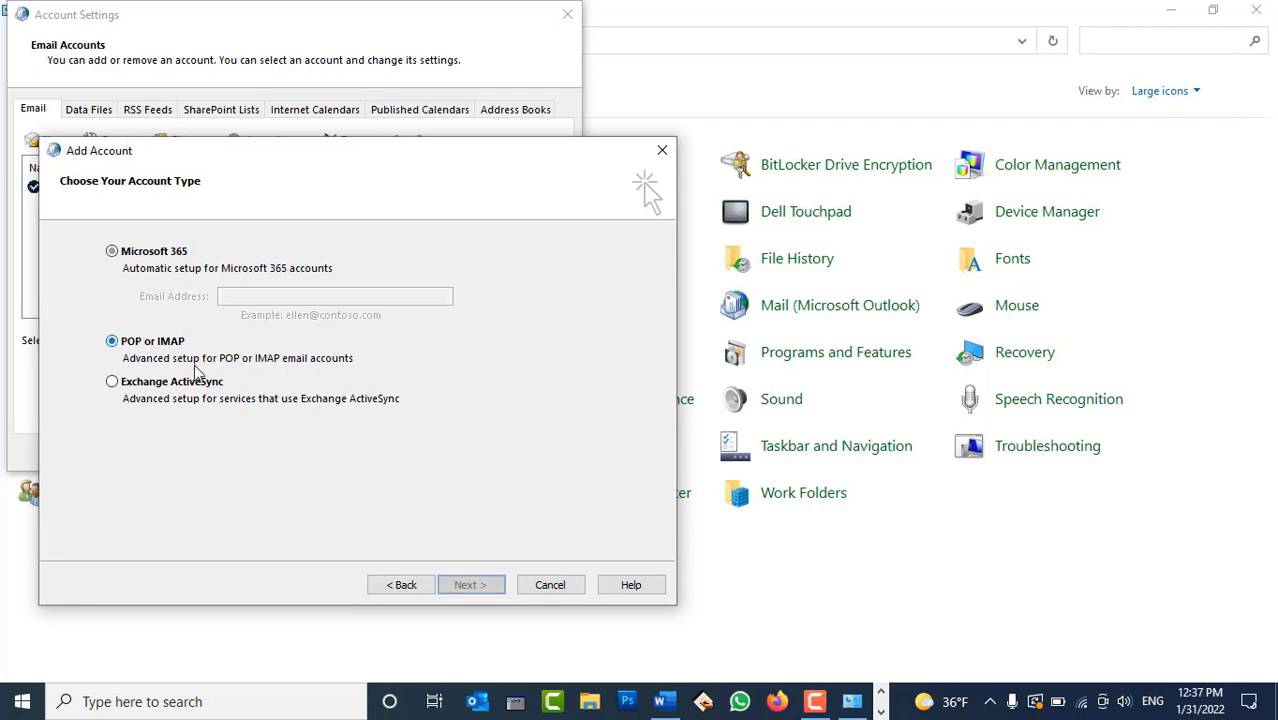
pyautogui.click(496, 585)
# Enter the account holder's name and set the account type to IMAP
pyautogui.click(264, 268)
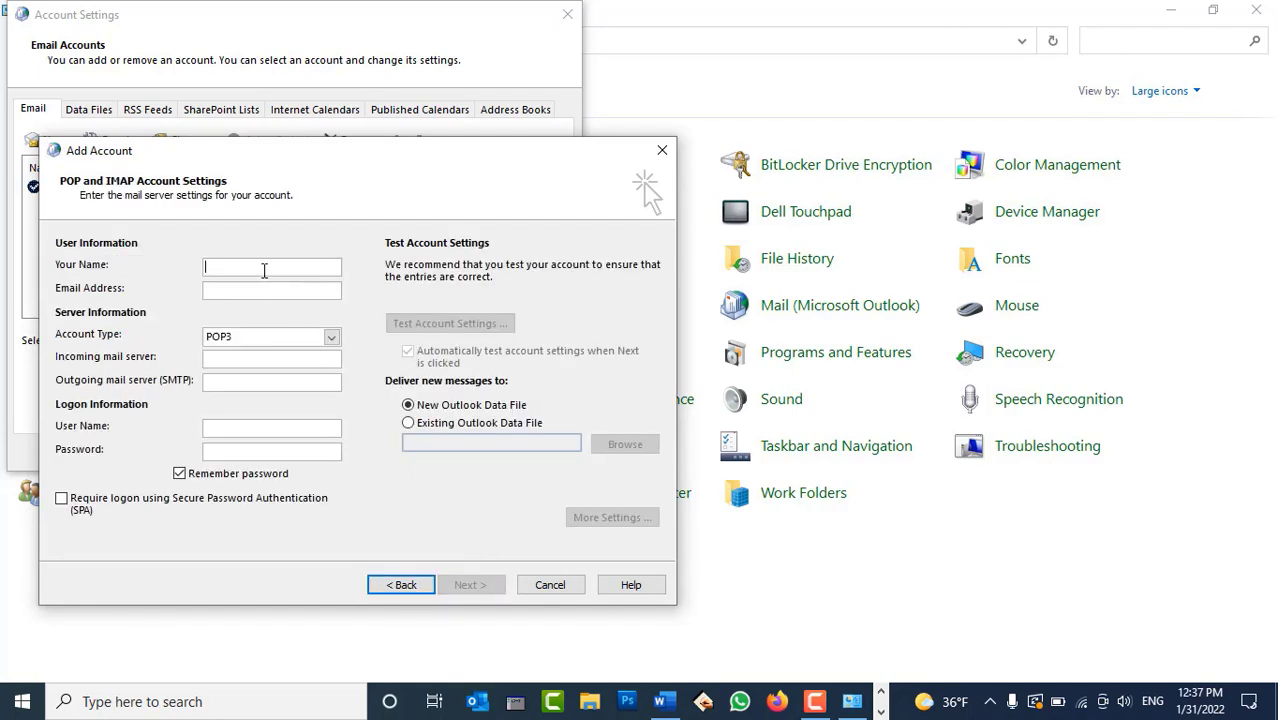
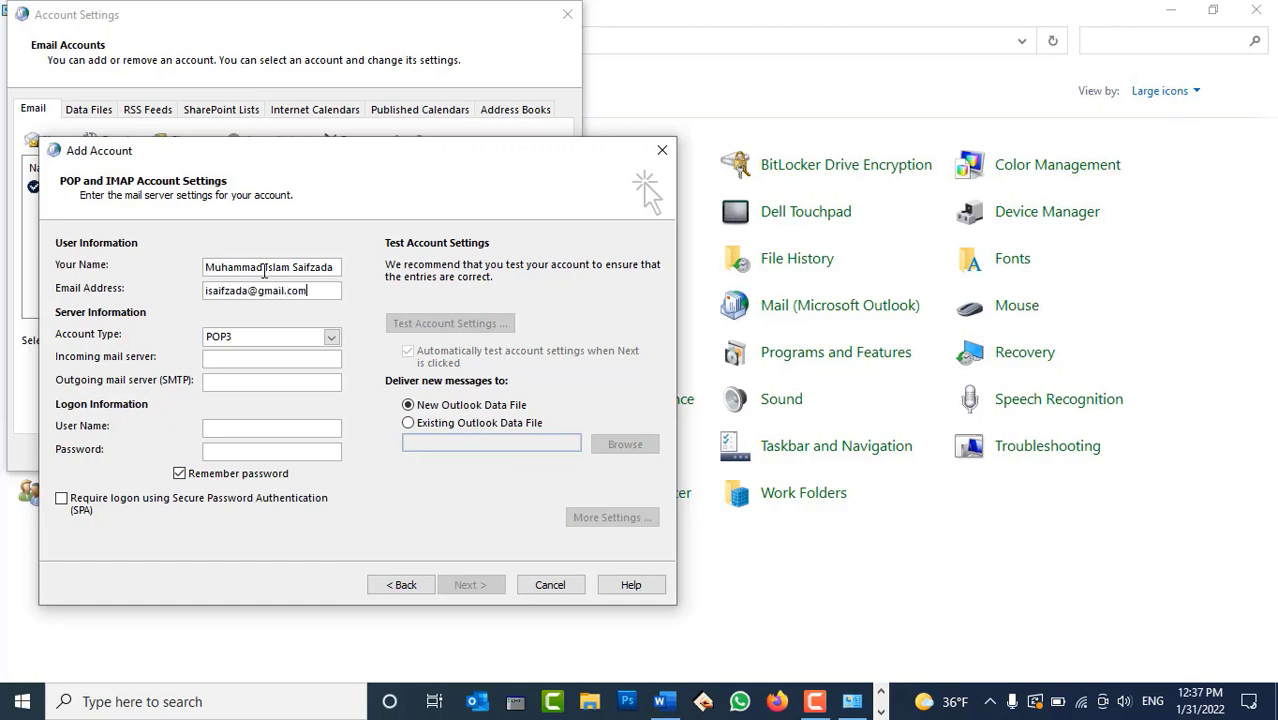
pyautogui.press('Tab')
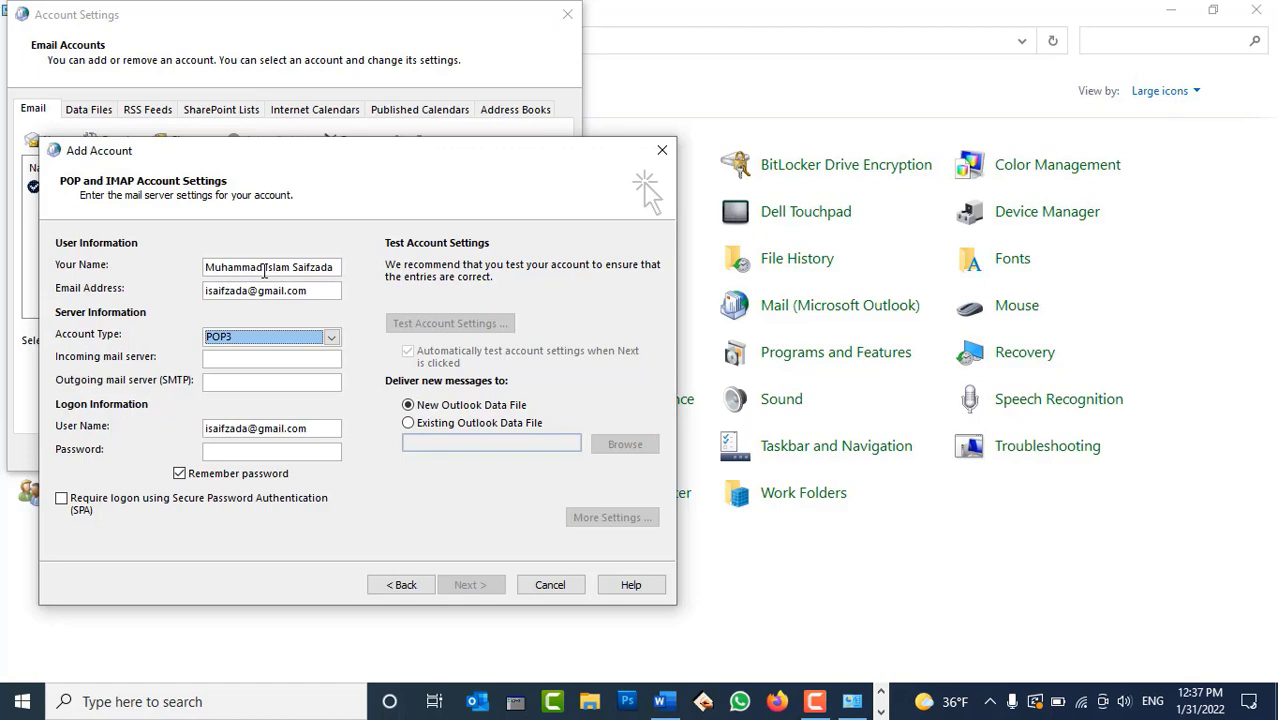
pyautogui.click(276, 337)
pyautogui.click(263, 363)
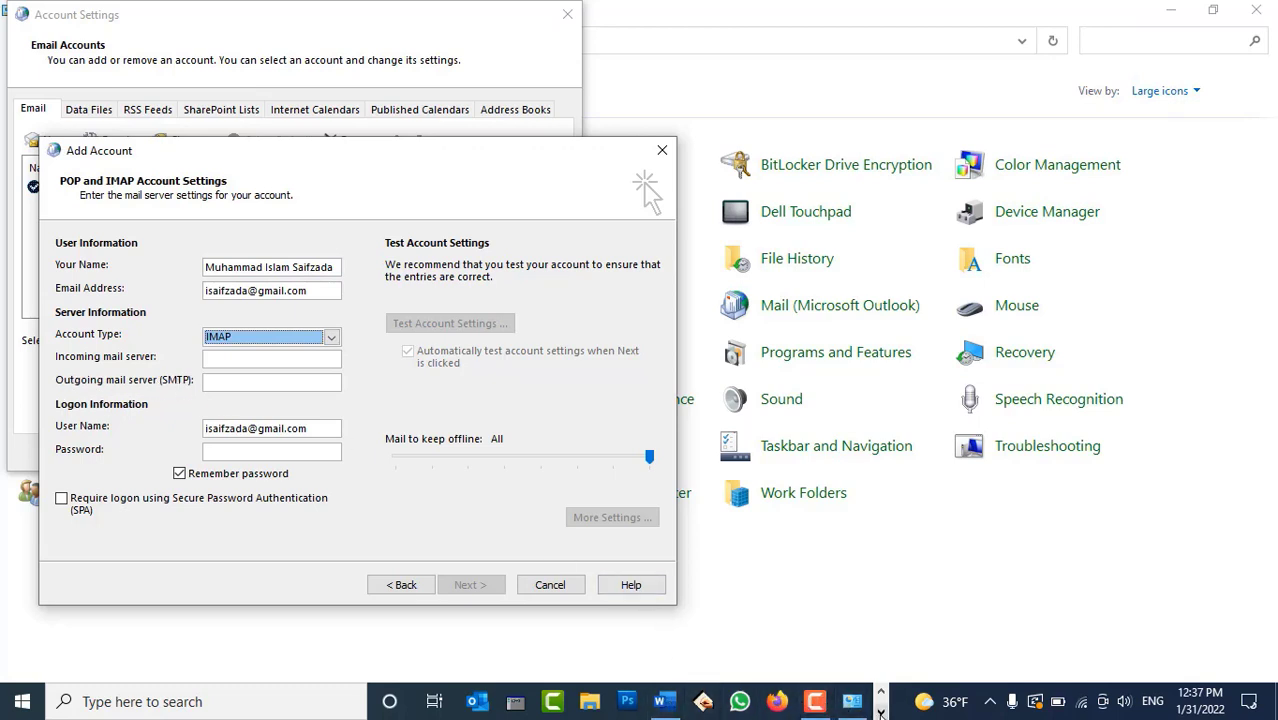
pyautogui.click(881, 712)
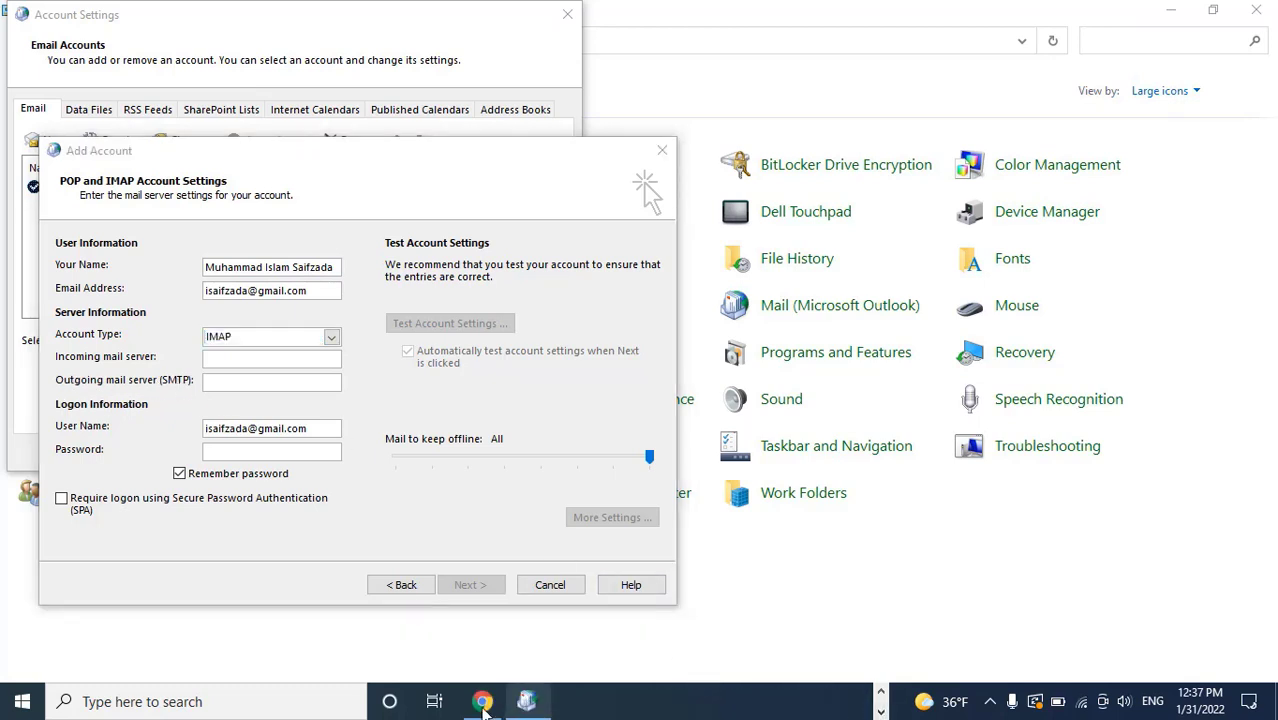
pyautogui.click(483, 701)
# Copy imap.gmail.com and smtp.gmail.com from Gmail Help into the incoming and outgoing server fields
pyautogui.scroll(2, 399, 337)
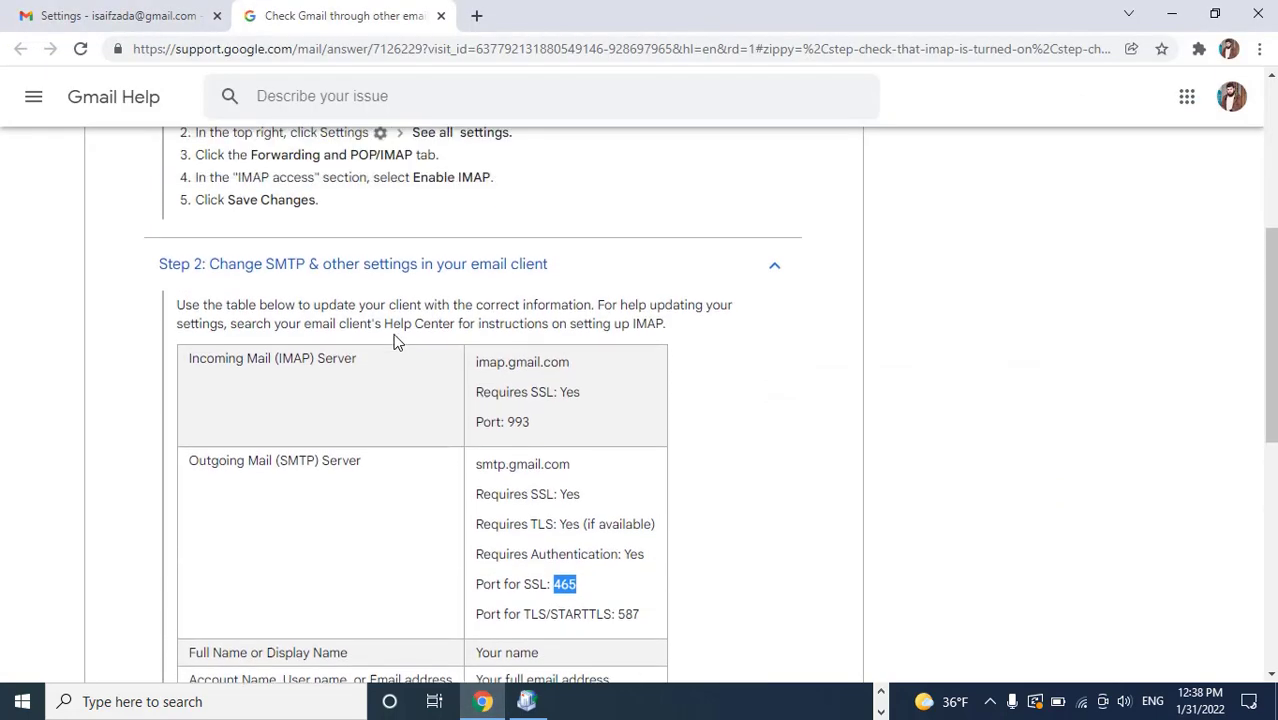
pyautogui.scroll(-1, 430, 436)
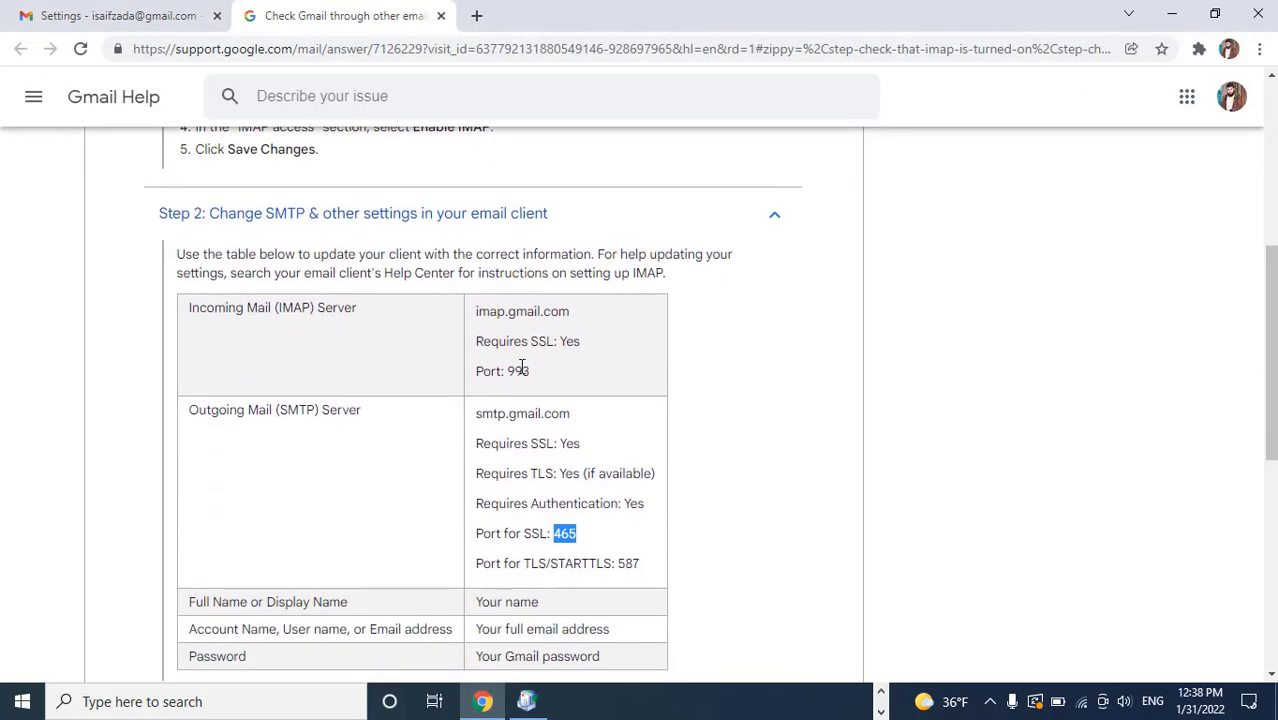
pyautogui.tripleClick(526, 312)
pyautogui.hotkey('ctrl', 'c')
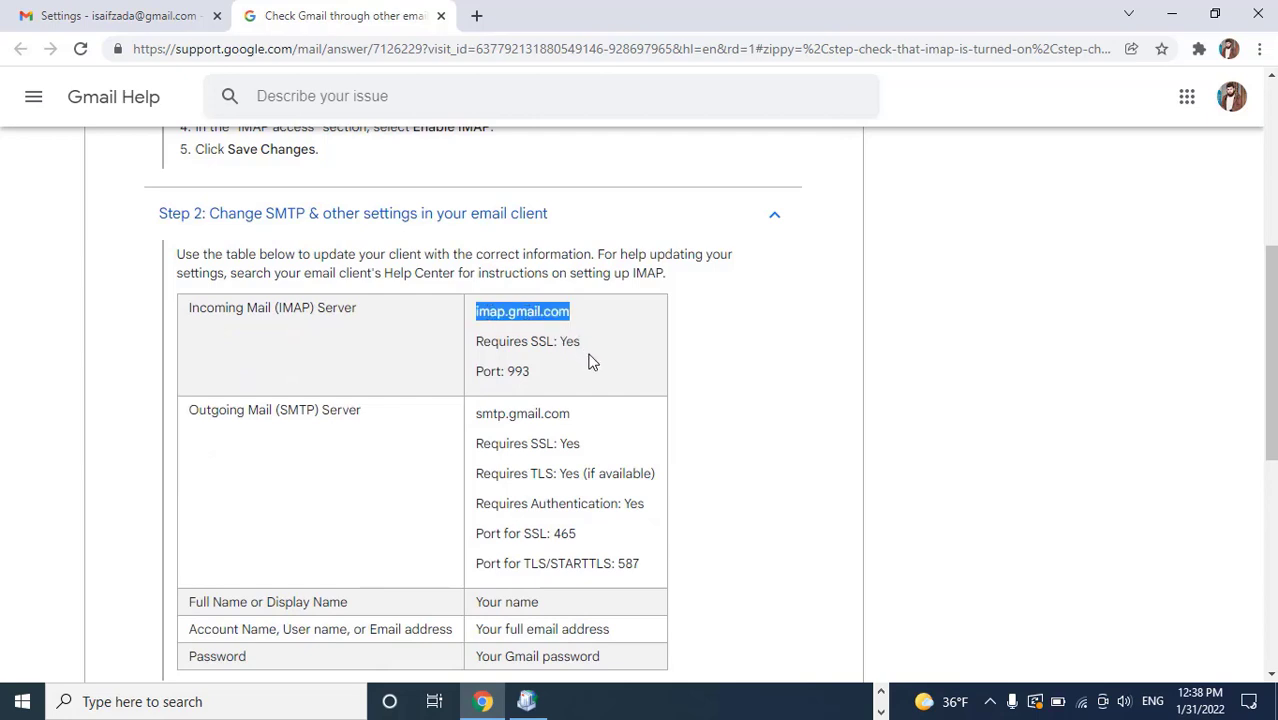
pyautogui.click(526, 701)
pyautogui.click(272, 359)
pyautogui.hotkey('ctrl', 'v')
pyautogui.click(1069, 402)
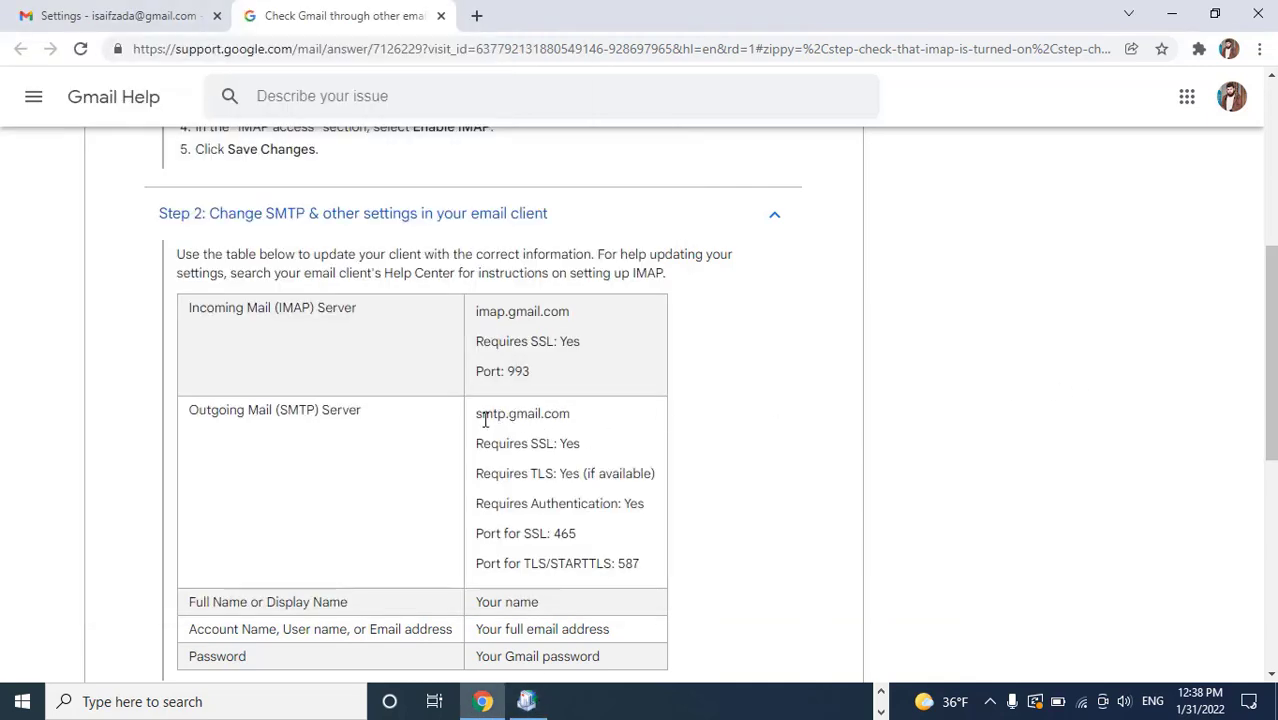
pyautogui.moveTo(475, 413); pyautogui.dragTo(570, 414)
pyautogui.hotkey('ctrl', 'c')
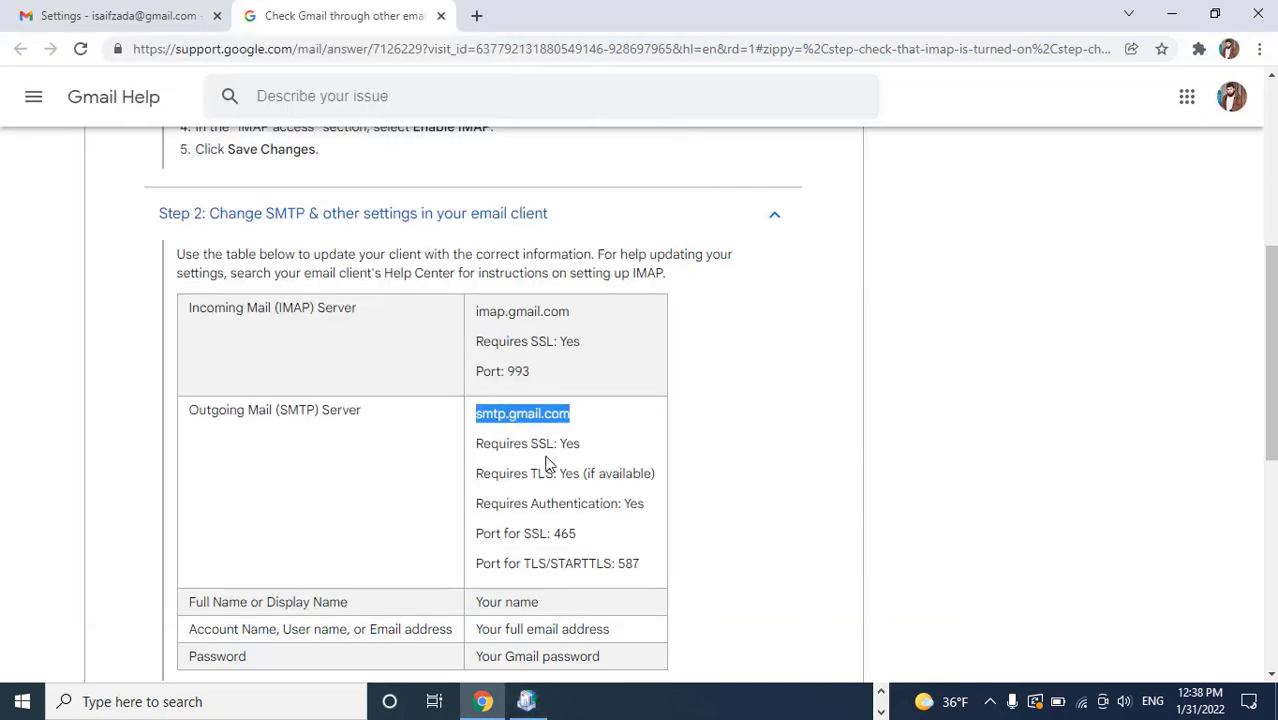
pyautogui.click(526, 701)
pyautogui.hotkey('ctrl', 'v')
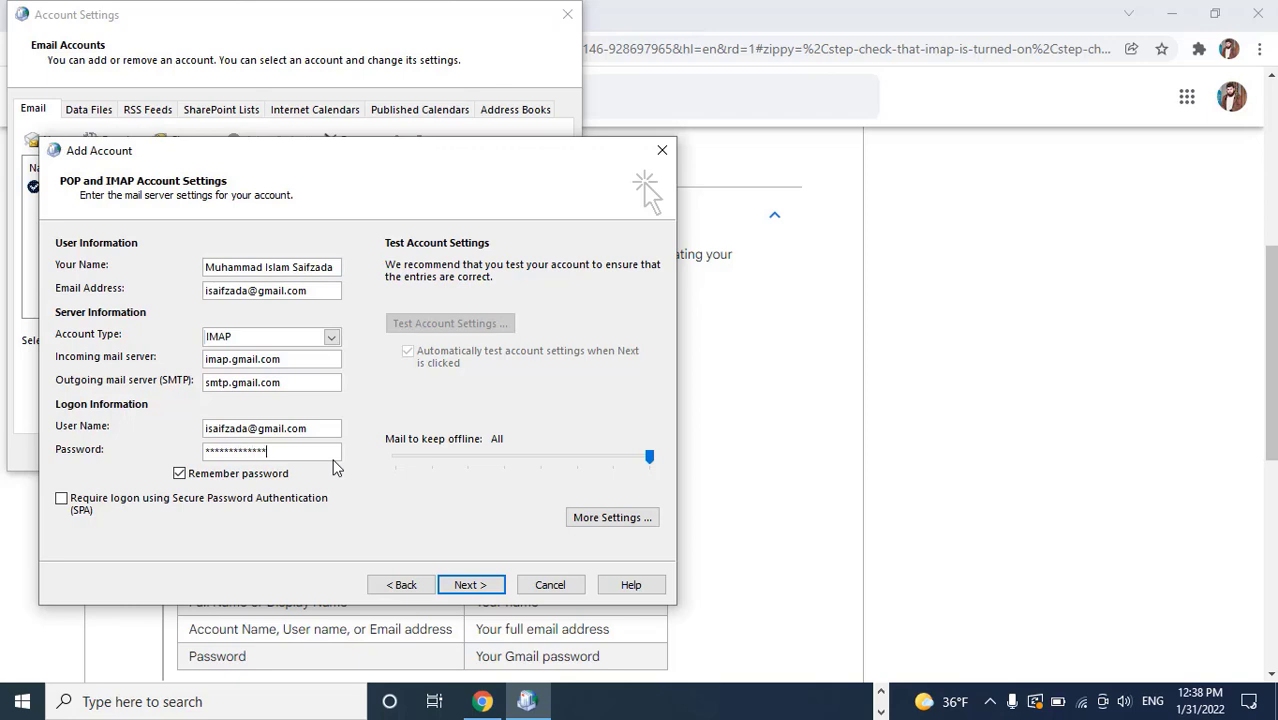
# In More Settings, require authentication for the outgoing server
pyautogui.click(608, 517)
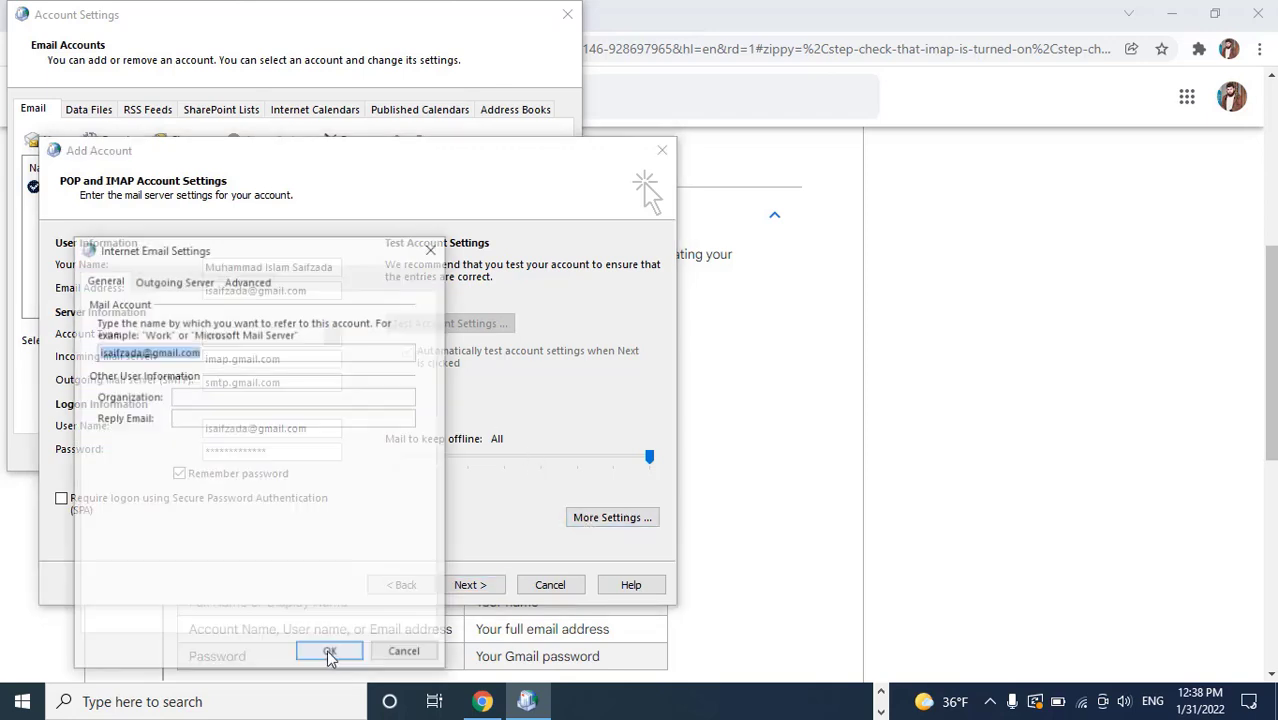
pyautogui.click(152, 284)
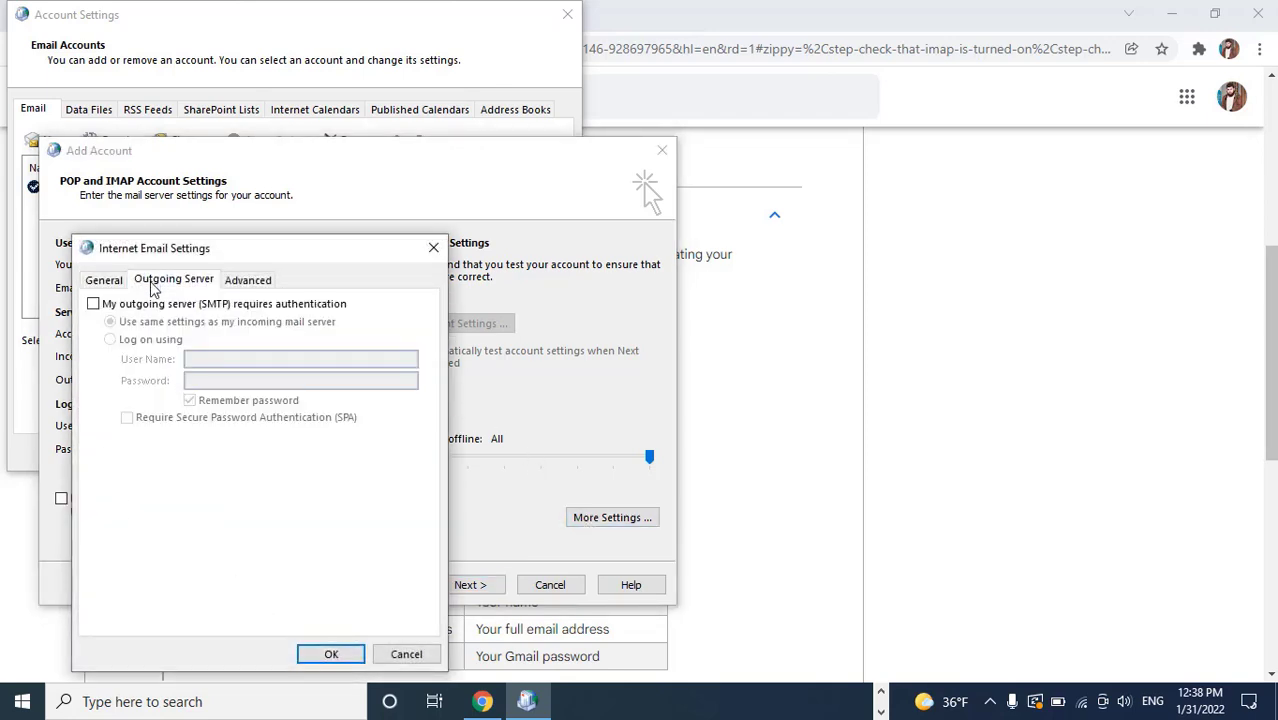
pyautogui.click(141, 304)
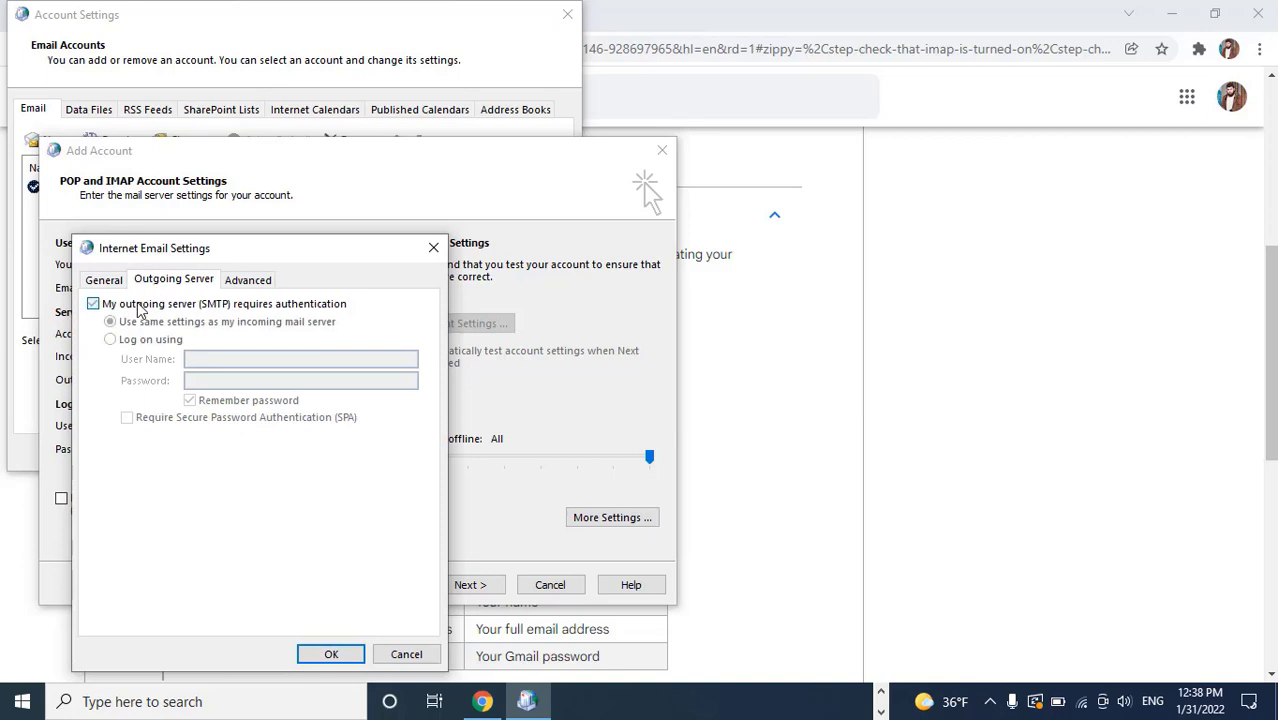
pyautogui.click(249, 283)
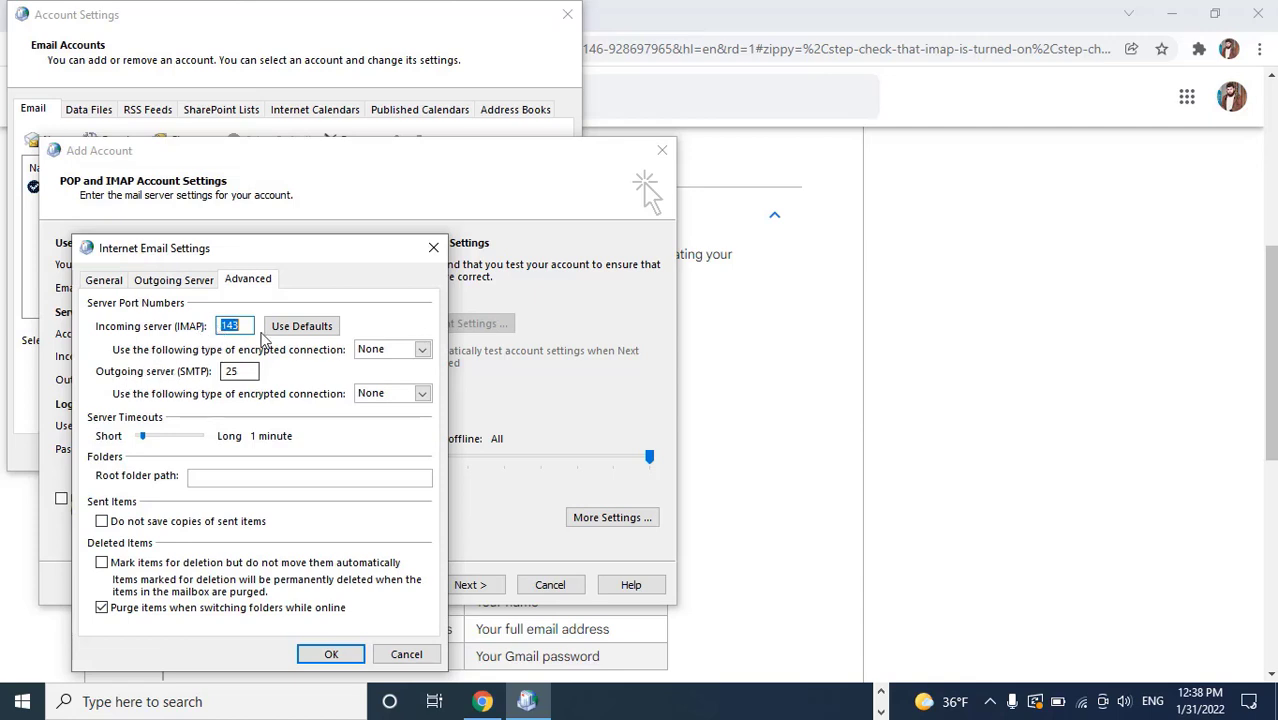
# Set the incoming IMAP port to 993 with SSL/TLS encryption
pyautogui.click(921, 401)
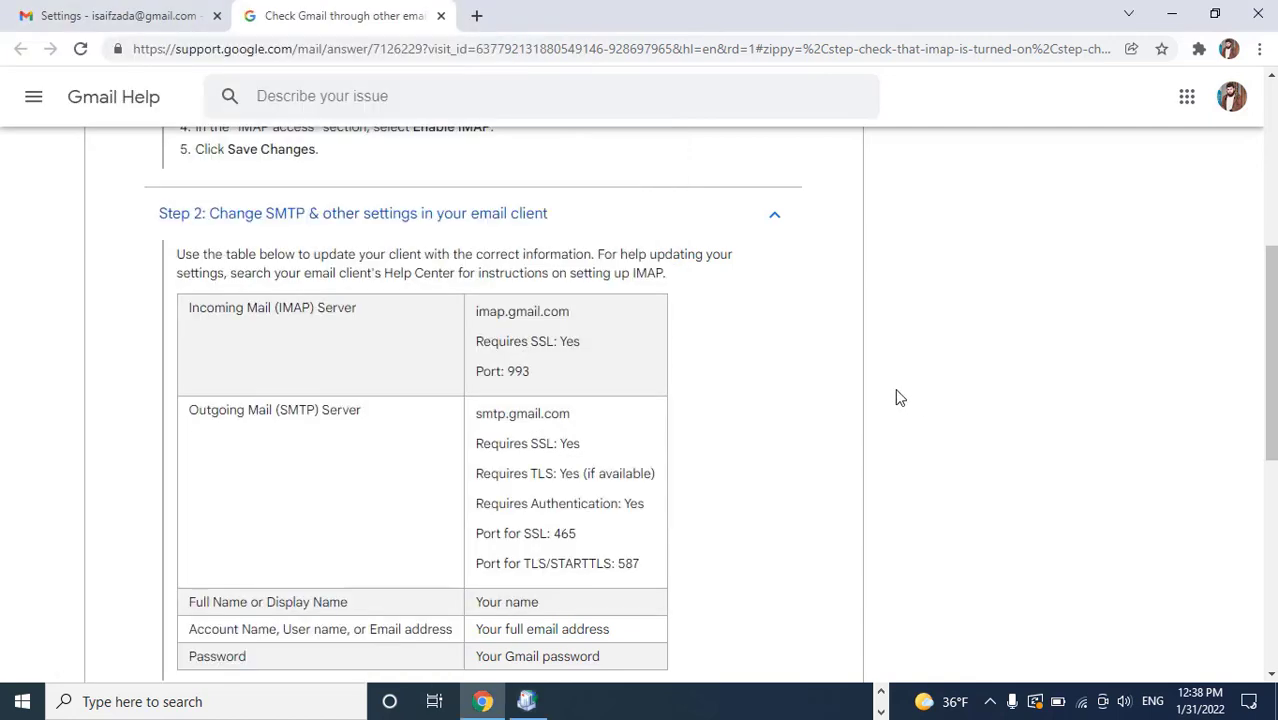
pyautogui.tripleClick(520, 371)
pyautogui.doubleClick(517, 371)
pyautogui.hotkey('ctrl', 'c')
pyautogui.click(527, 703)
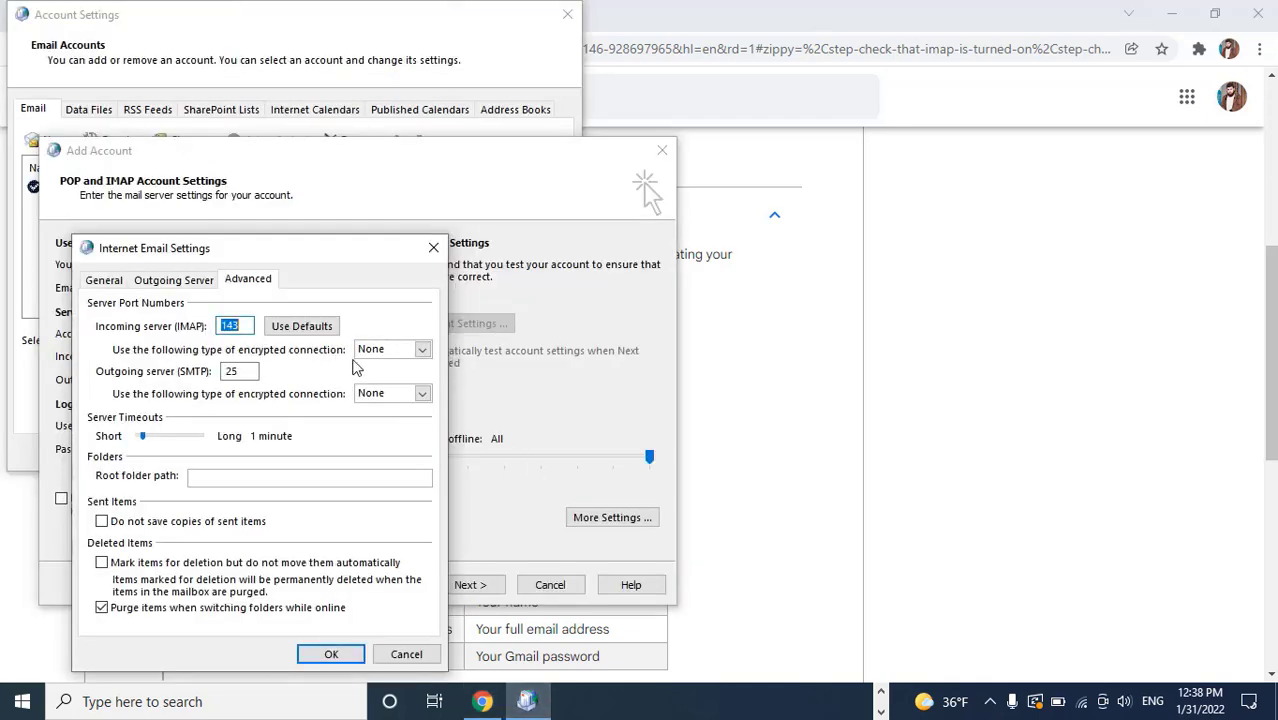
pyautogui.click(889, 418)
pyautogui.doubleClick(517, 371)
pyautogui.click(527, 703)
pyautogui.hotkey('ctrl', 'v')
pyautogui.click(422, 349)
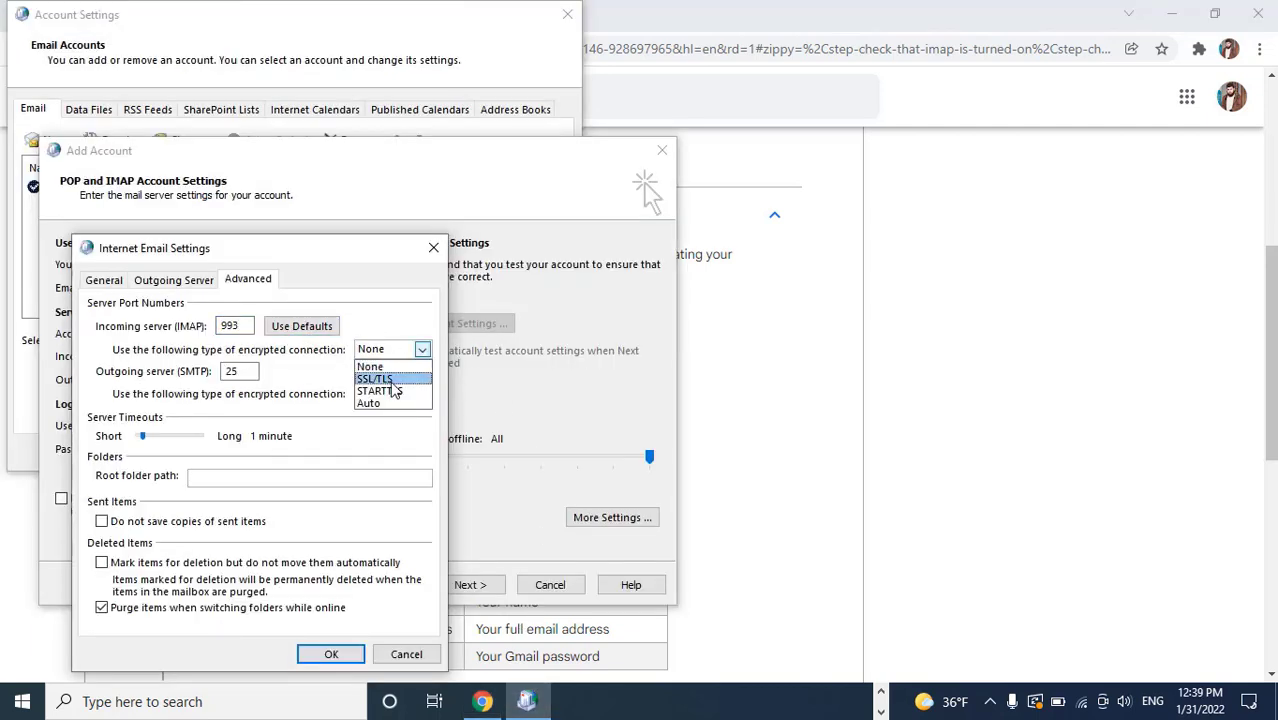
pyautogui.click(389, 382)
# Set the outgoing SMTP port from 25 to 465 with SSL/TLS, confirm, and continue
pyautogui.click(862, 372)
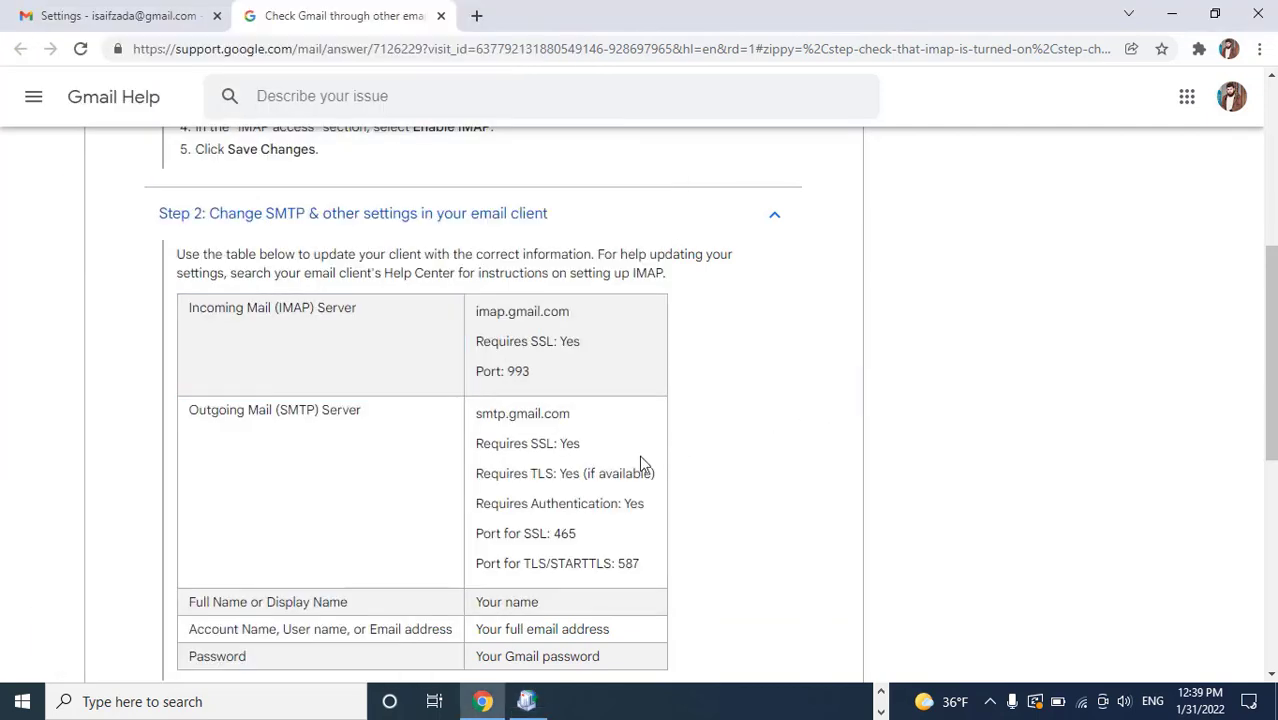
pyautogui.doubleClick(563, 533)
pyautogui.click(527, 701)
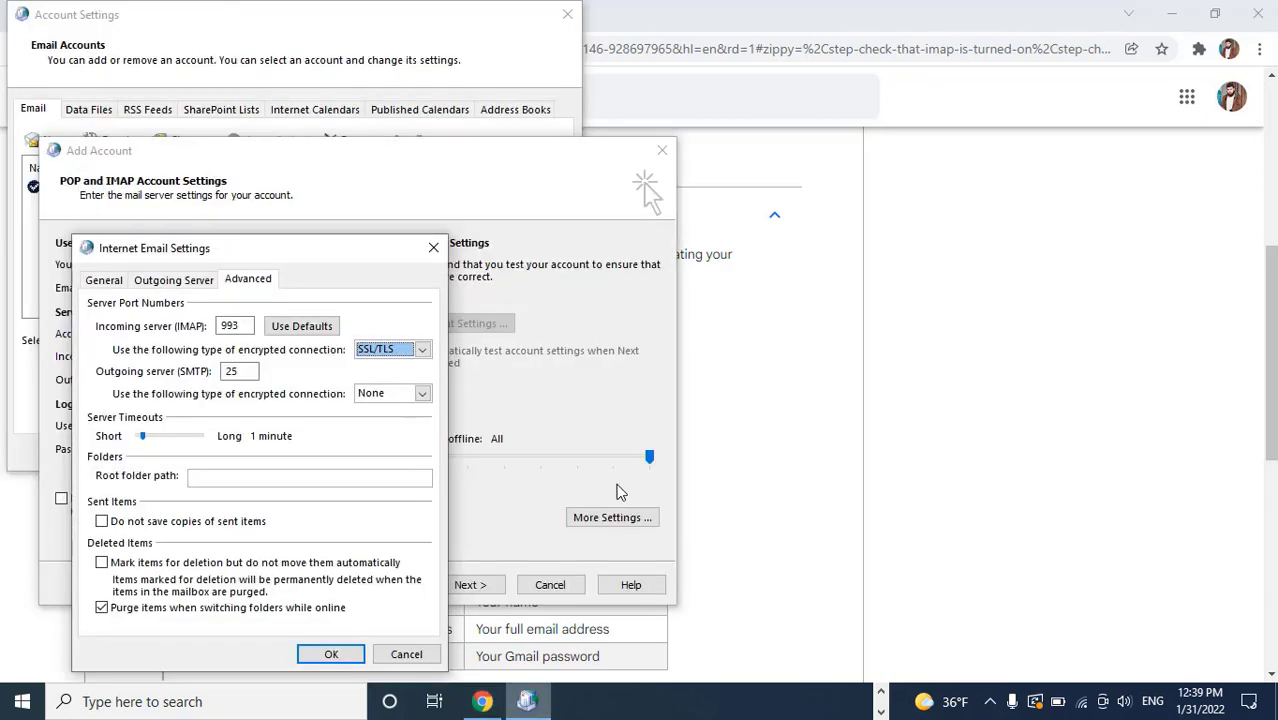
pyautogui.click(421, 393)
pyautogui.click(375, 422)
pyautogui.doubleClick(232, 371)
pyautogui.hotkey('ctrl', 'v')
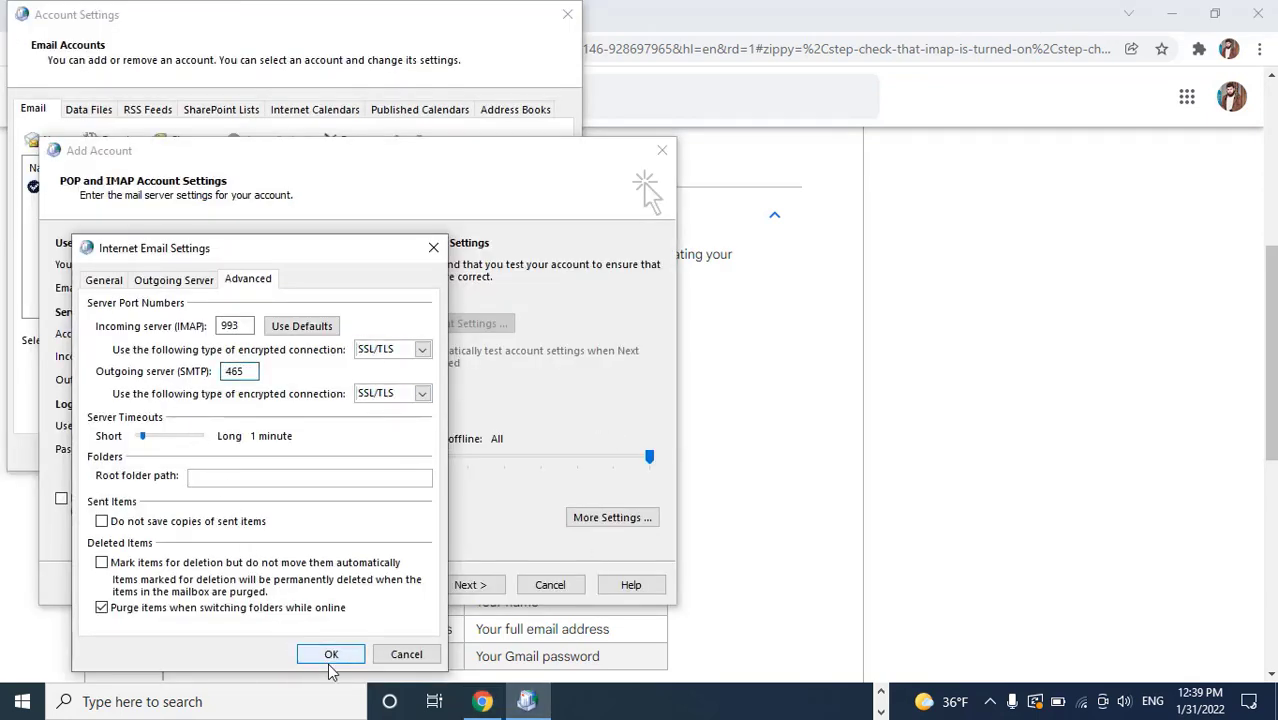
pyautogui.click(331, 655)
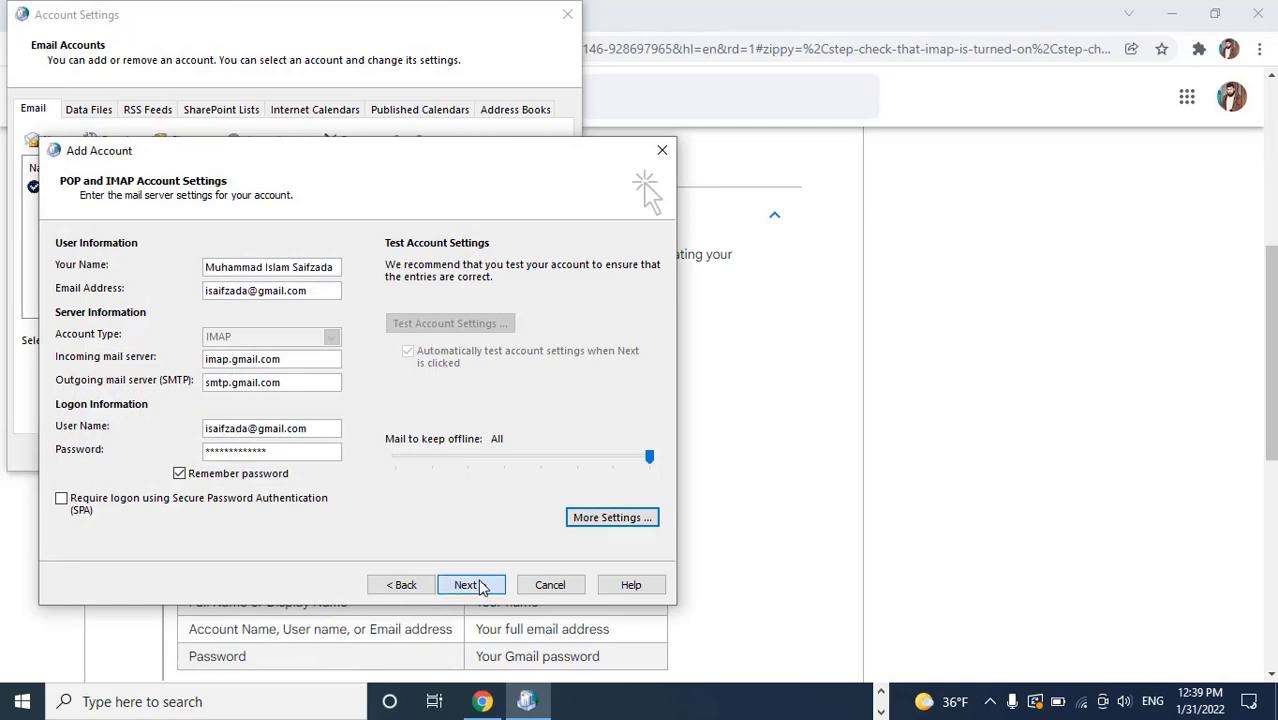
pyautogui.click(478, 586)
# Close the passed IMAP logon and test-message results and finish adding the Gmail account
pyautogui.moveTo(387, 187); pyautogui.dragTo(646, 125)
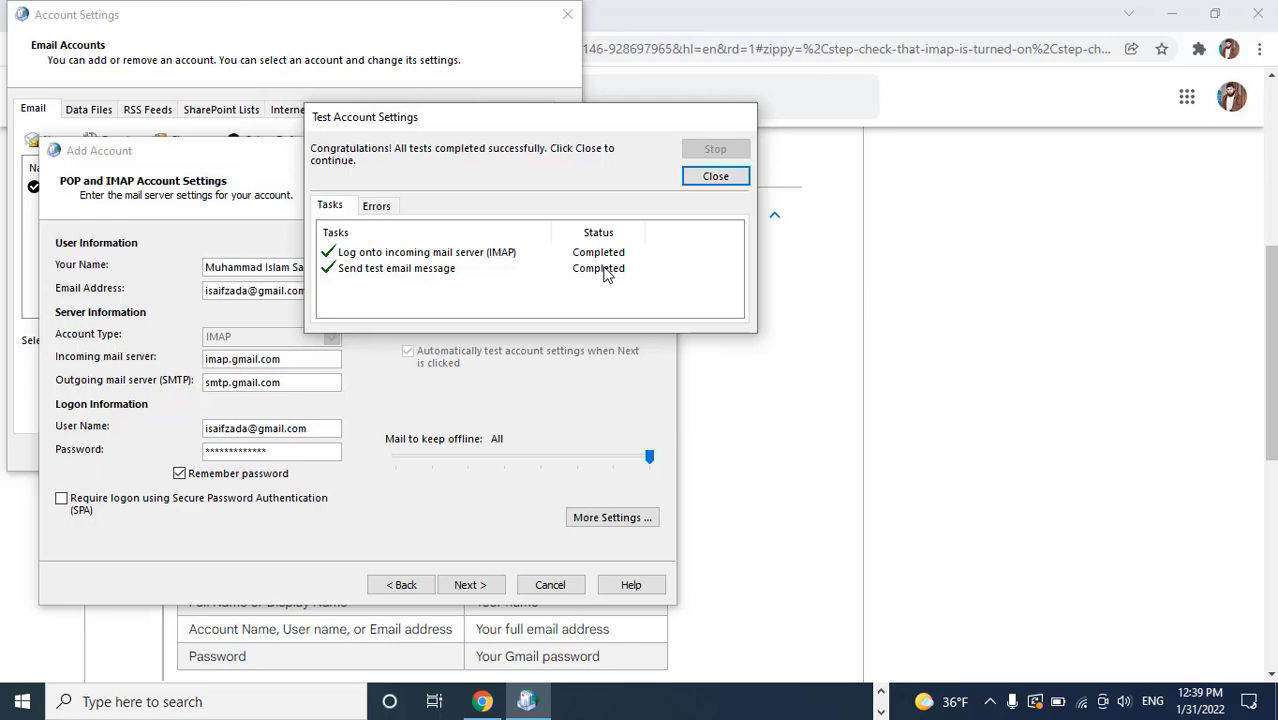
pyautogui.click(709, 178)
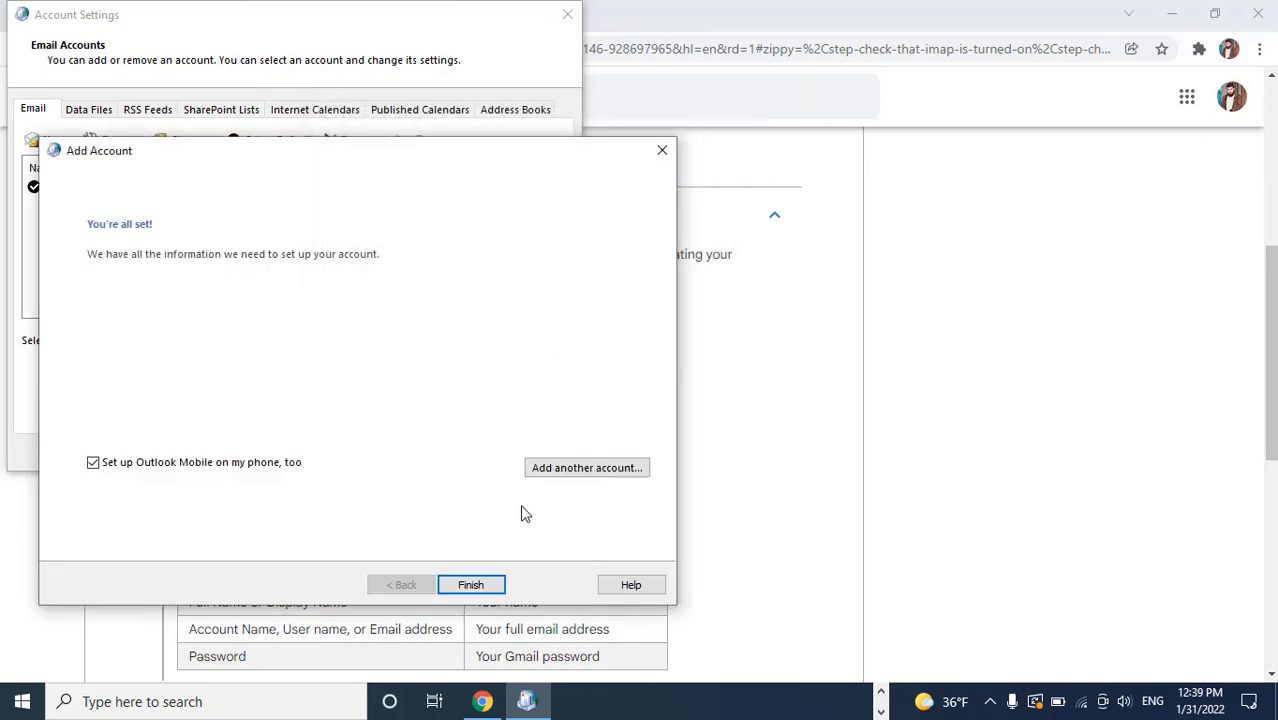
pyautogui.click(471, 585)
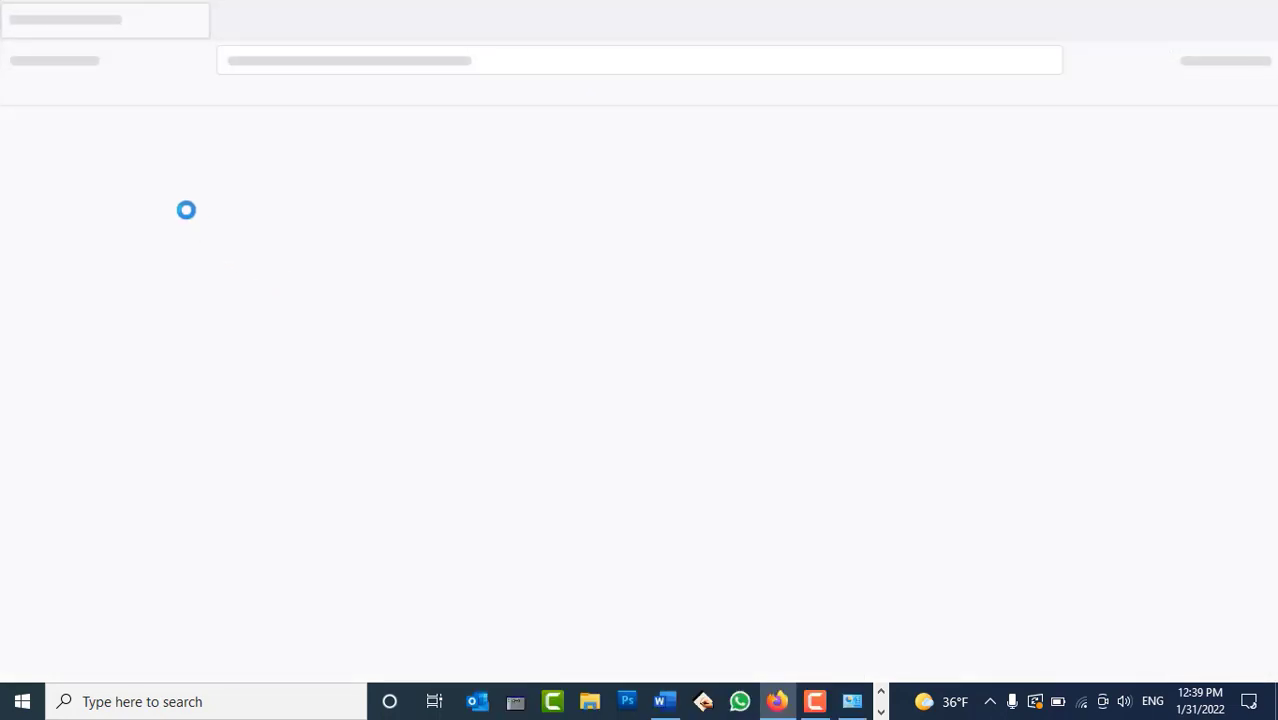
# Check the new Gmail IMAP/SMTP entry in Account Settings, then close Account Settings and Mail Setup
pyautogui.click(852, 702)
pyautogui.click(1254, 10)
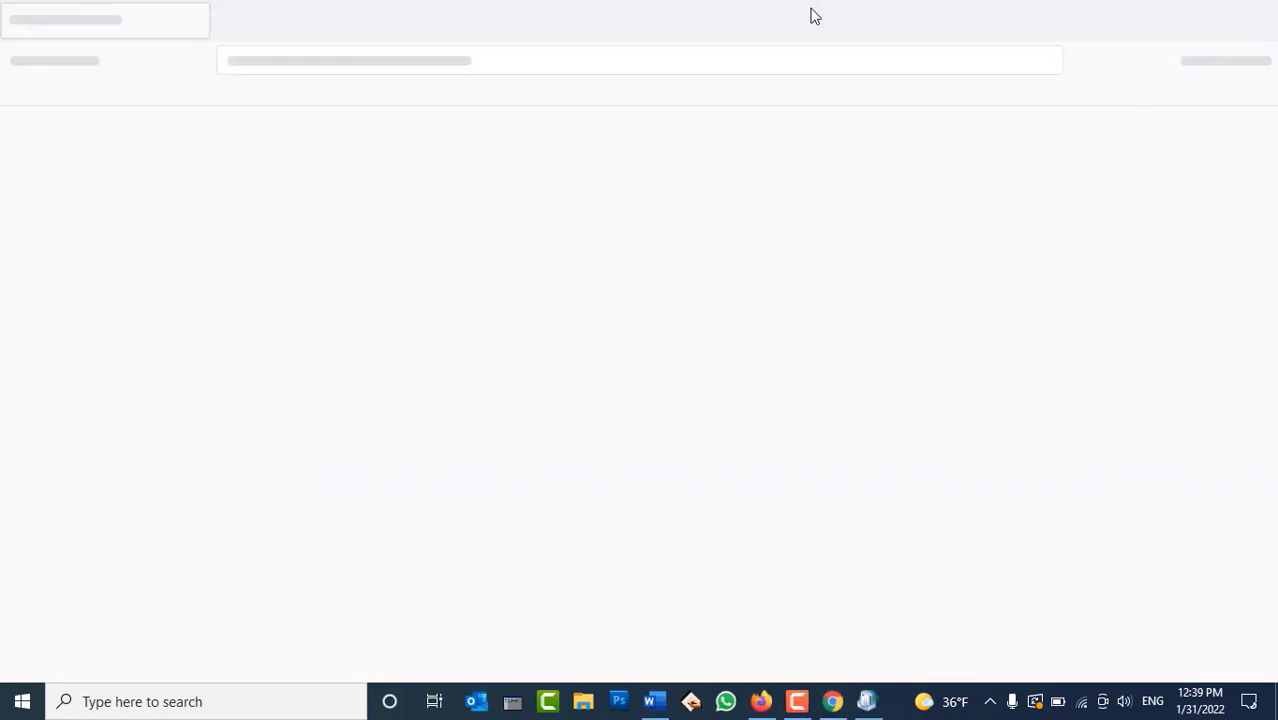
pyautogui.click(866, 701)
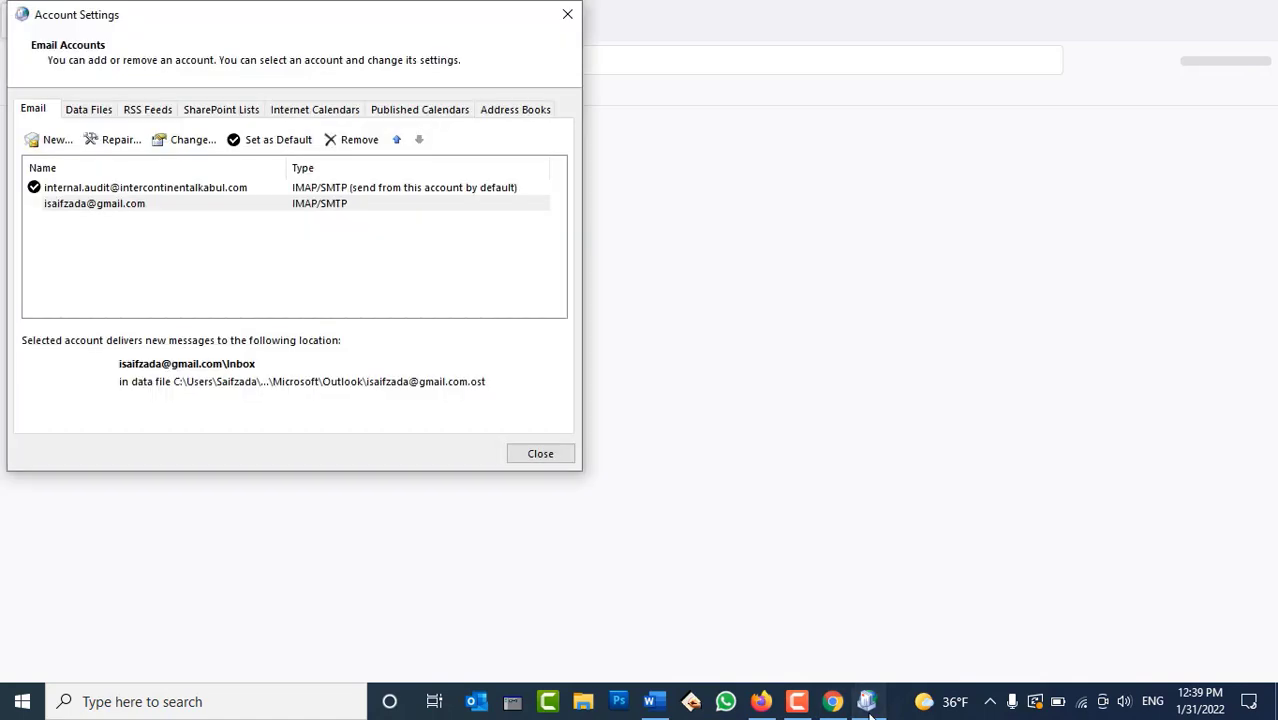
pyautogui.click(116, 210)
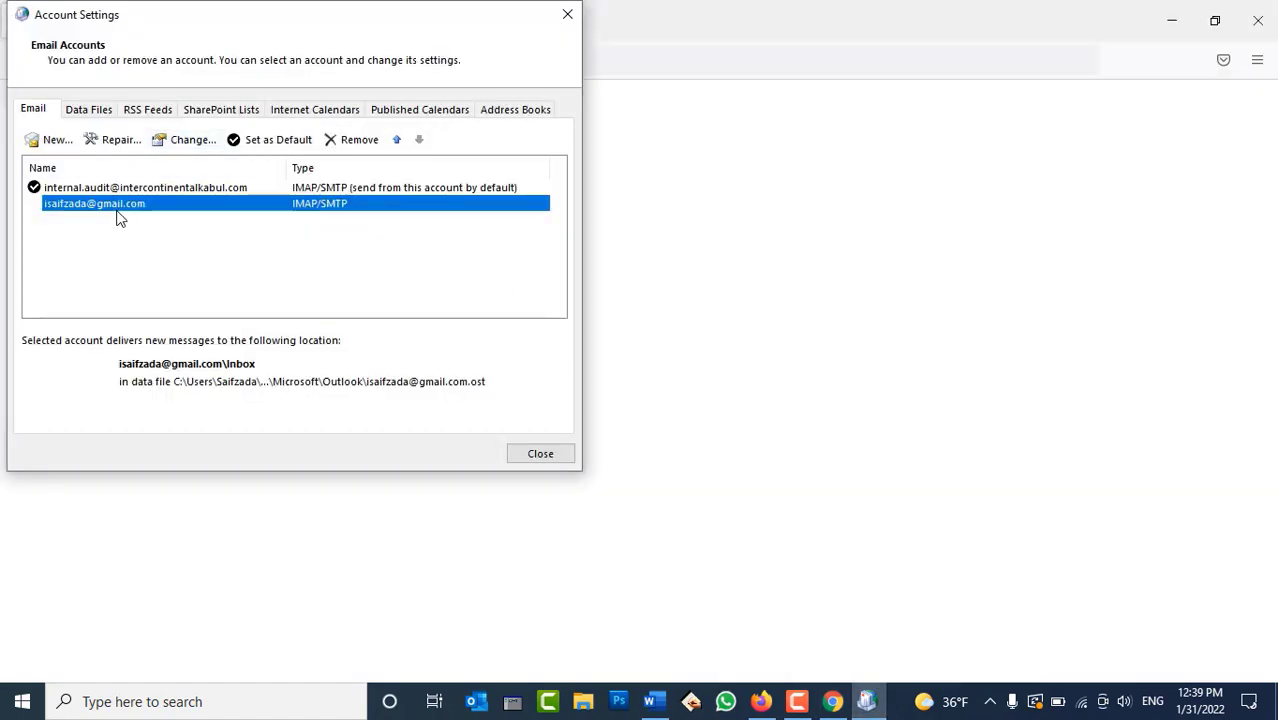
pyautogui.click(530, 455)
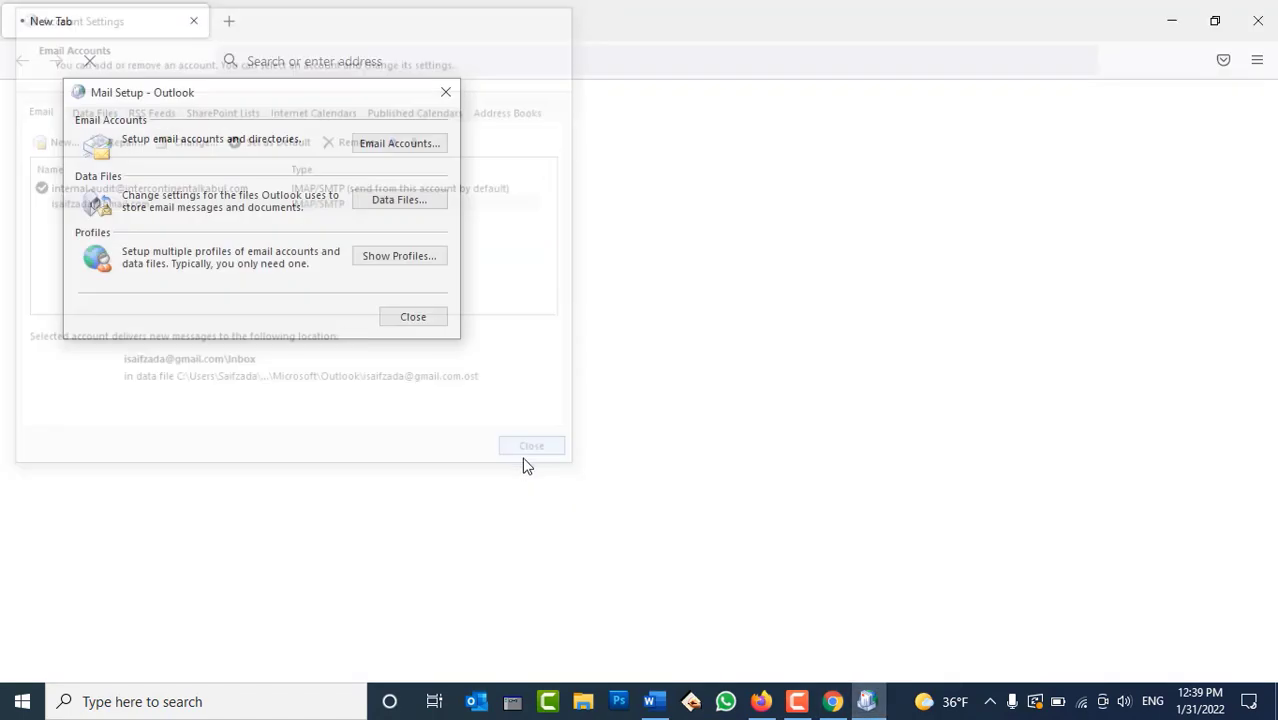
pyautogui.click(419, 320)
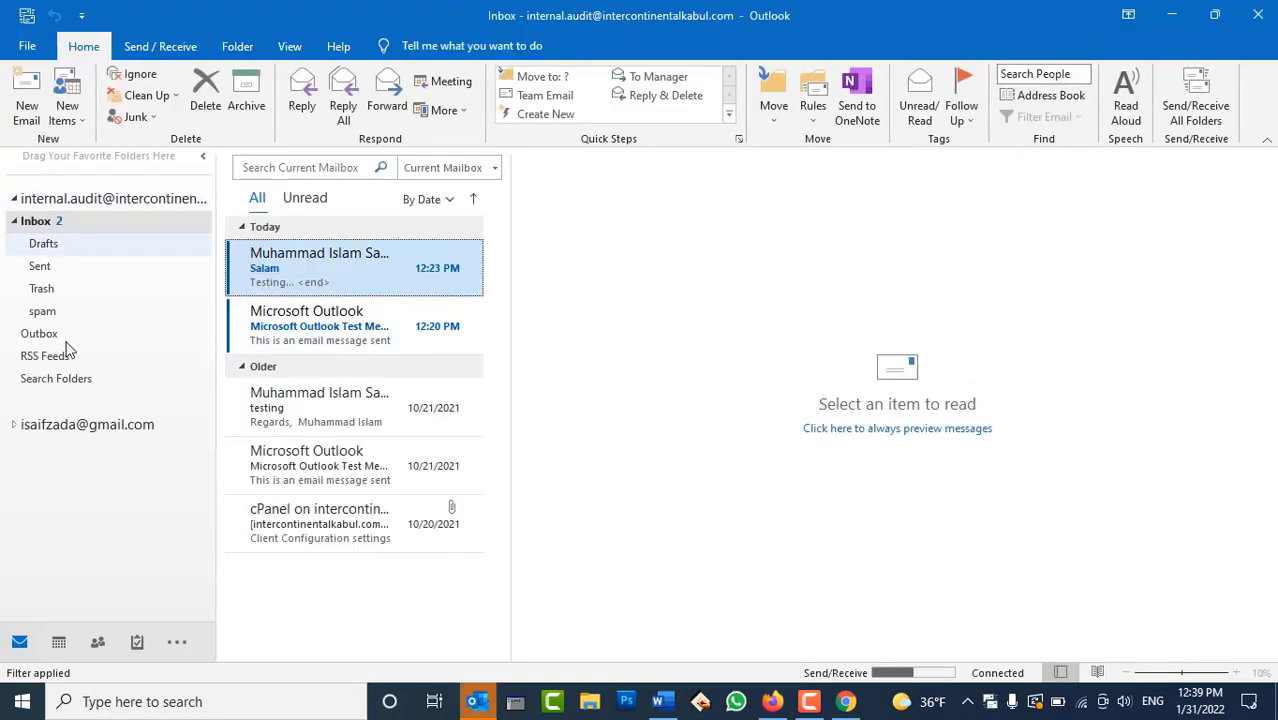
# Expand the Gmail account's folders and enter the Gmail address in the Google sign-in form
pyautogui.click(14, 426)
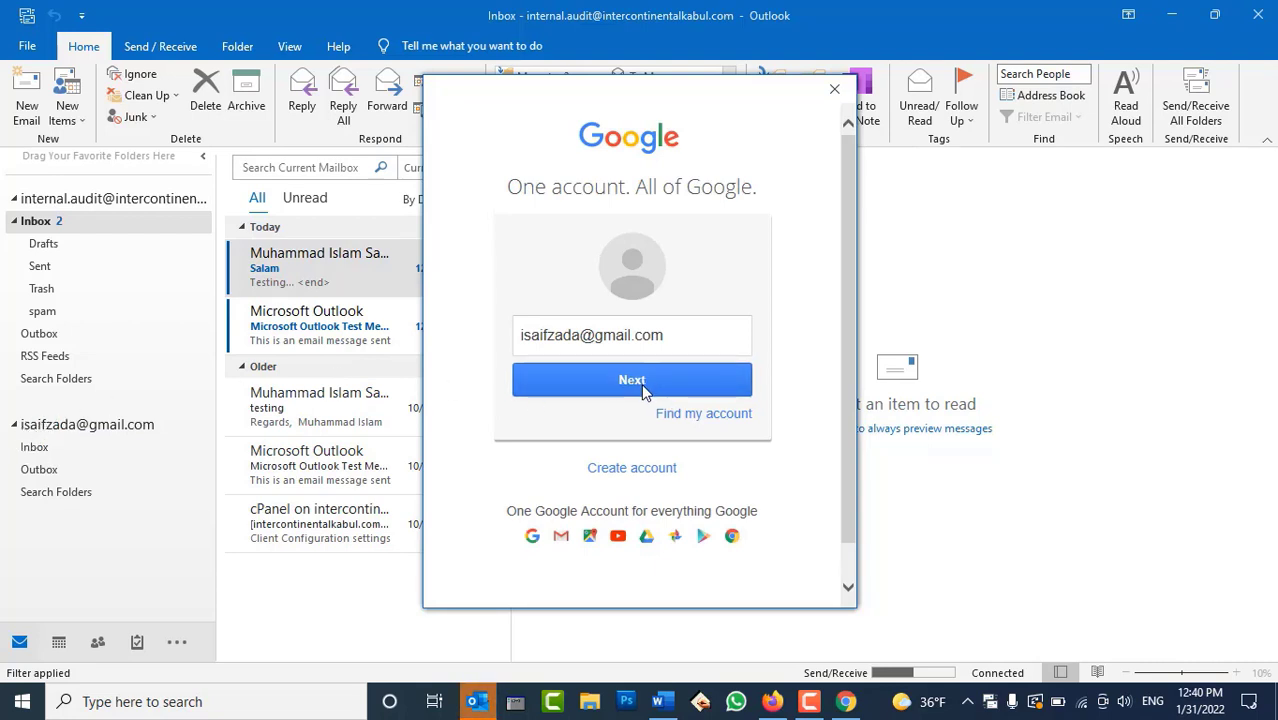
pyautogui.click(840, 93)
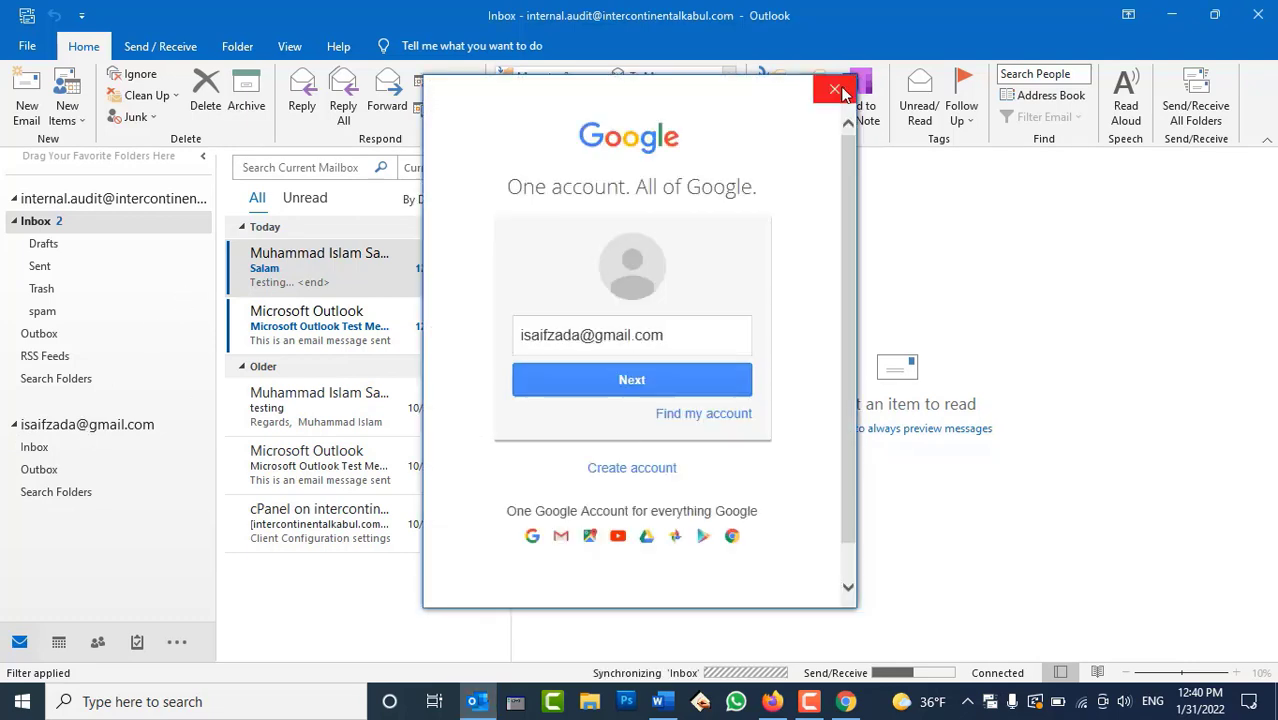
pyautogui.click(665, 334)
pyautogui.click(619, 380)
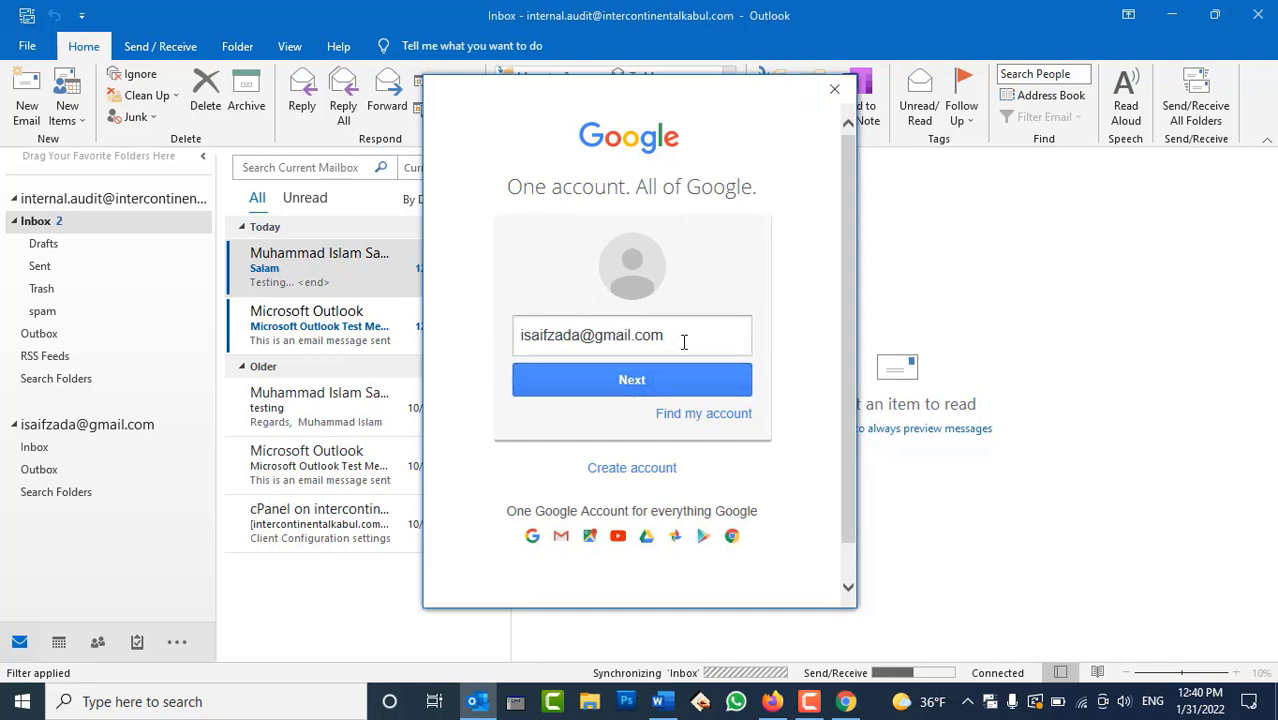
# Sign in with the account password and allow Microsoft apps access to the Google account
pyautogui.click(620, 450)
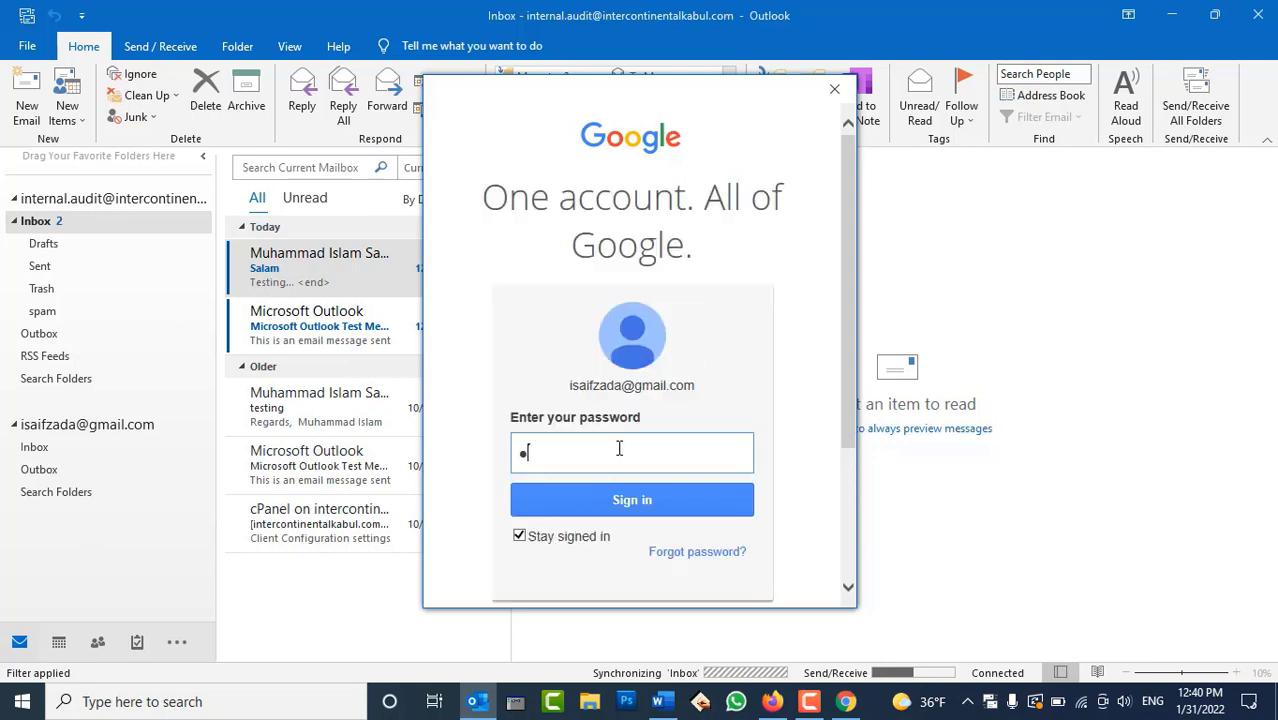
pyautogui.write('•••••••••••••')
pyautogui.click(601, 505)
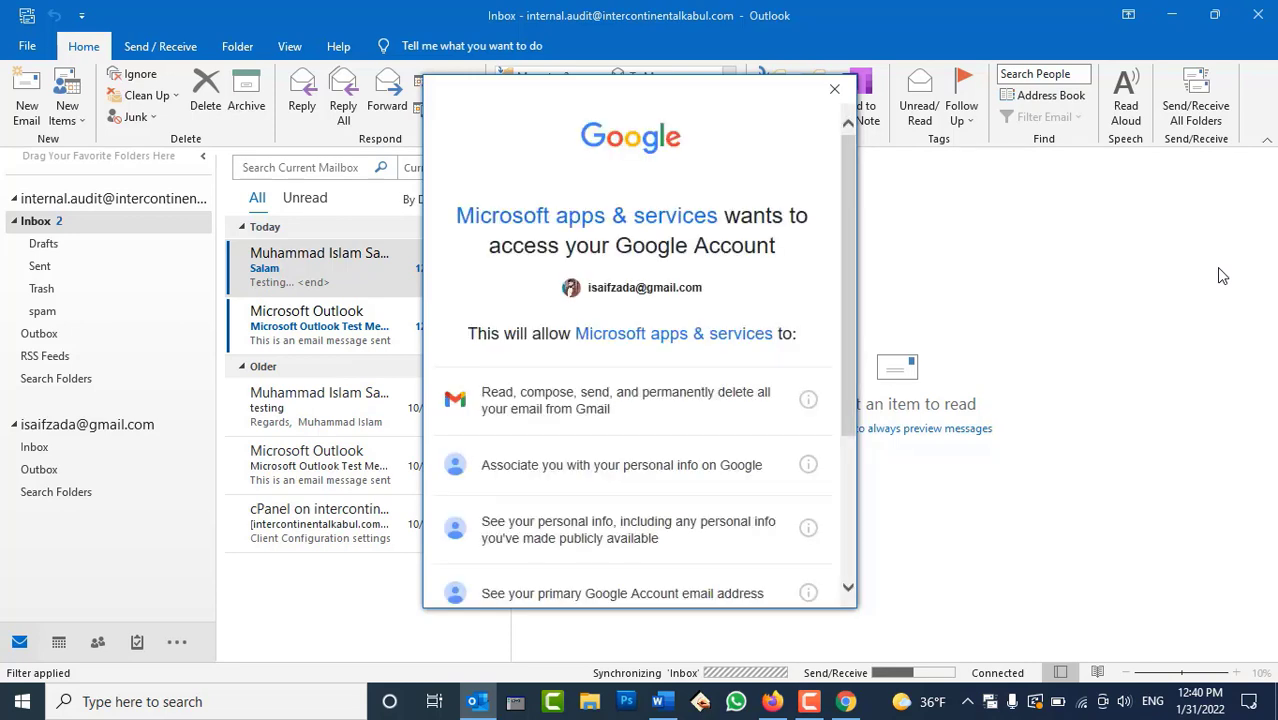
pyautogui.scroll(-3, 620, 266)
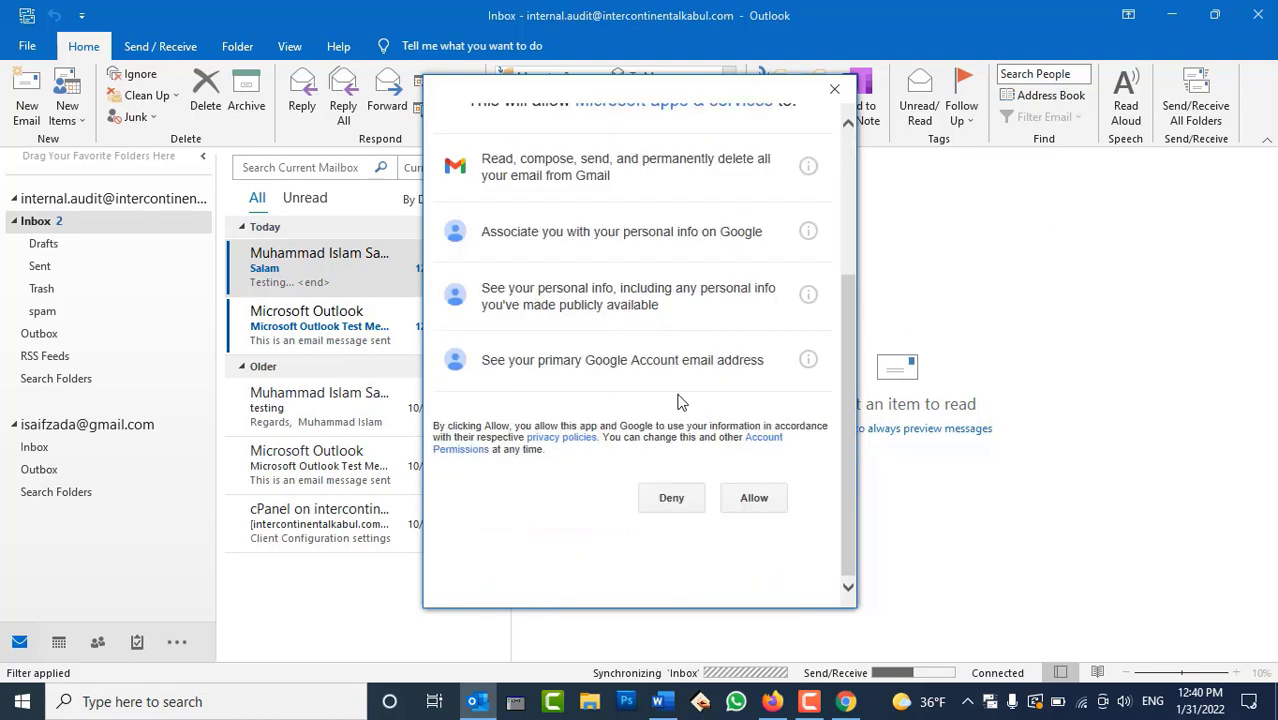
pyautogui.click(758, 504)
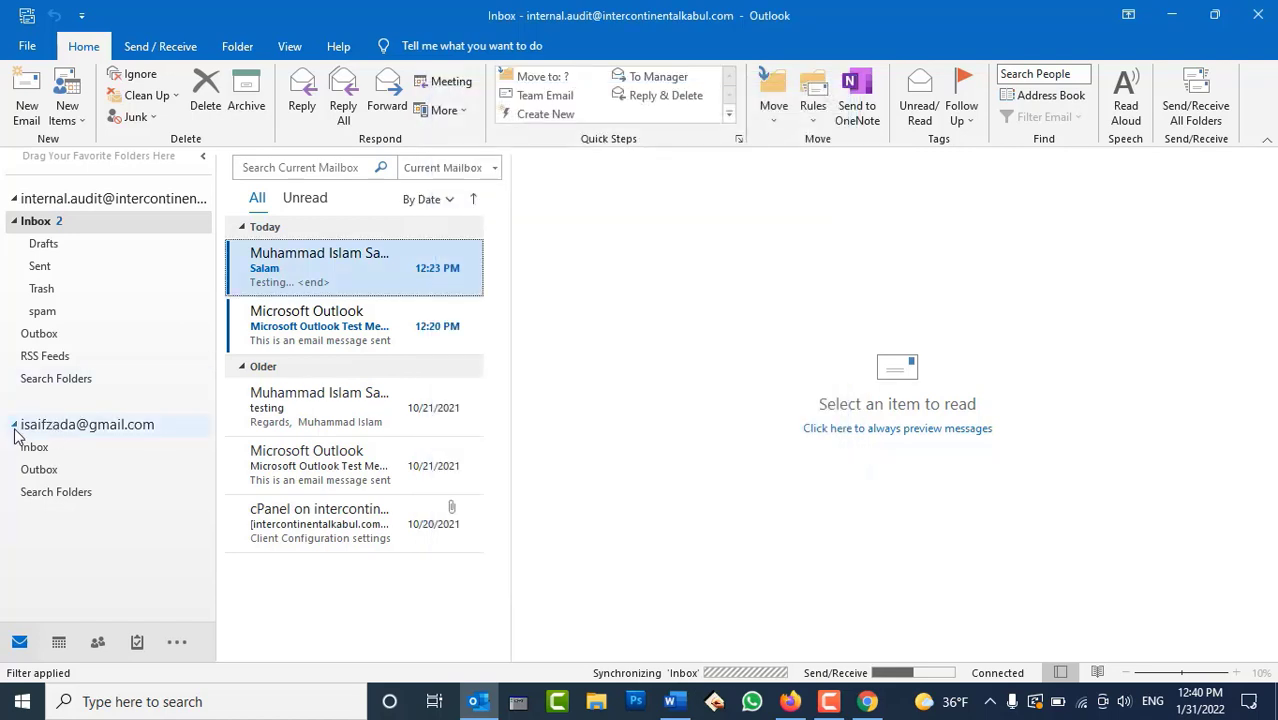
# Browse the Gmail Inbox and expand the [Gmail] folder to show its subfolders
pyautogui.click(35, 455)
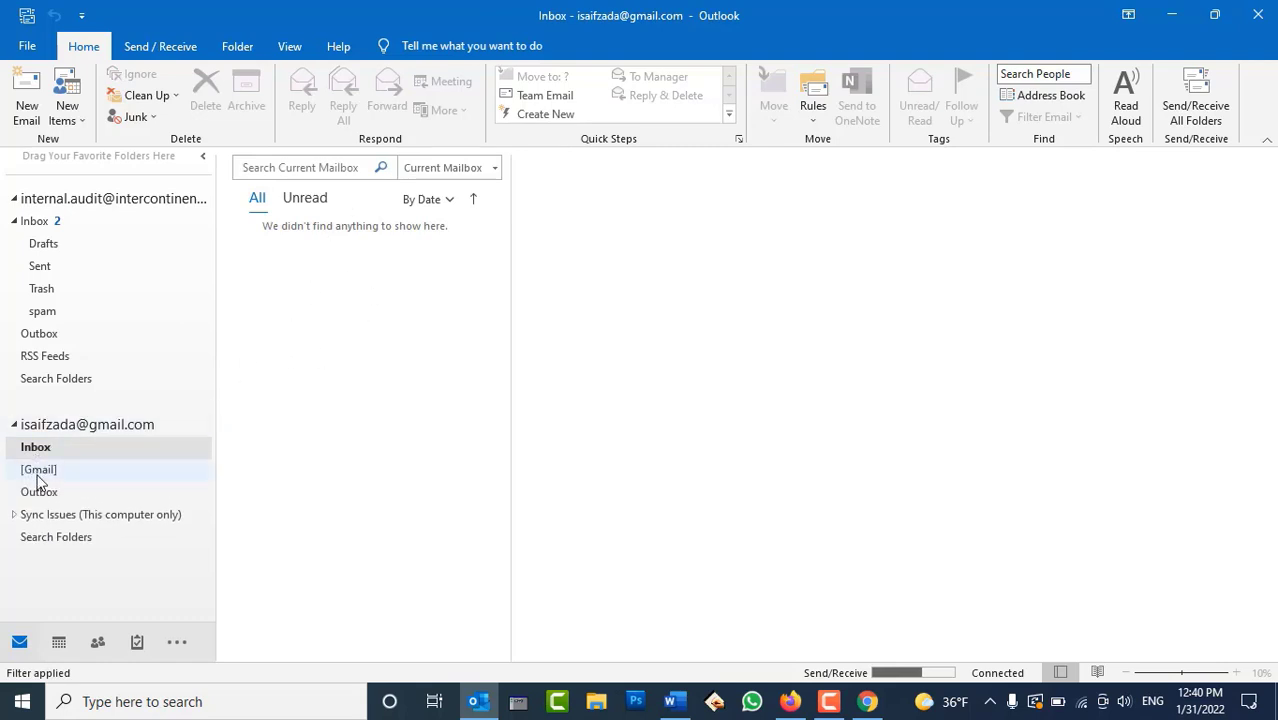
pyautogui.click(46, 472)
pyautogui.click(13, 470)
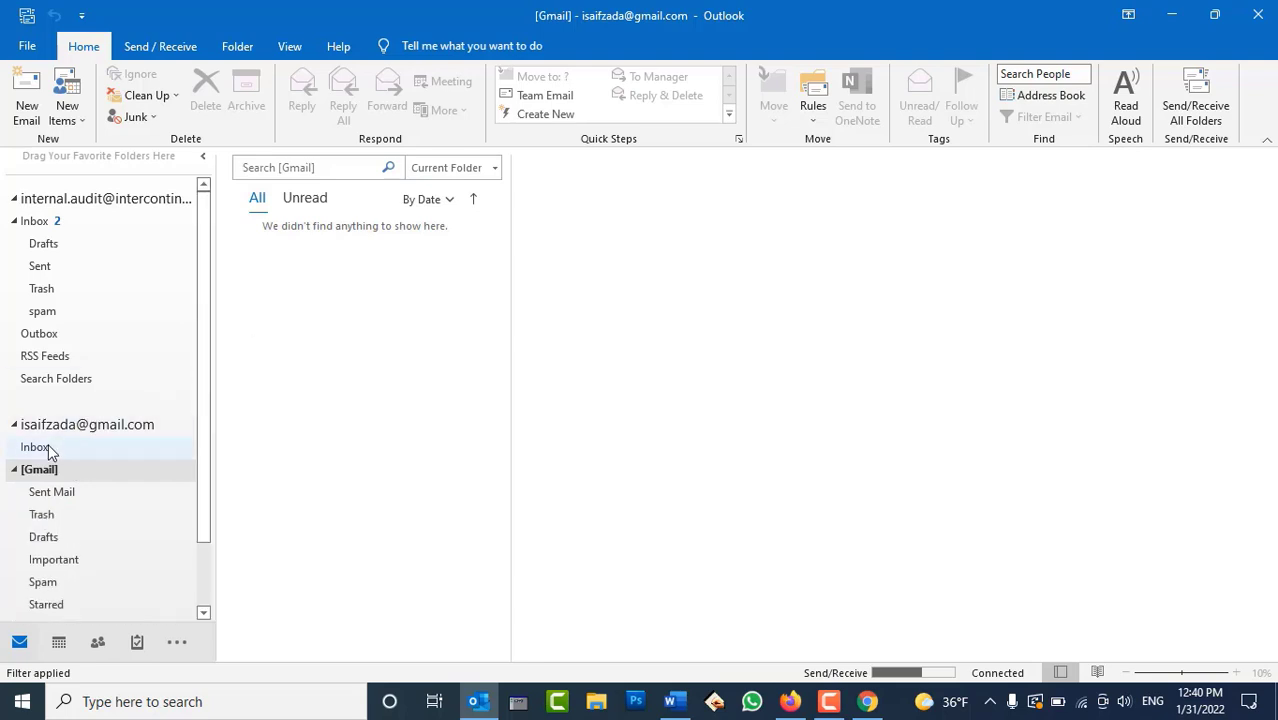
pyautogui.click(25, 447)
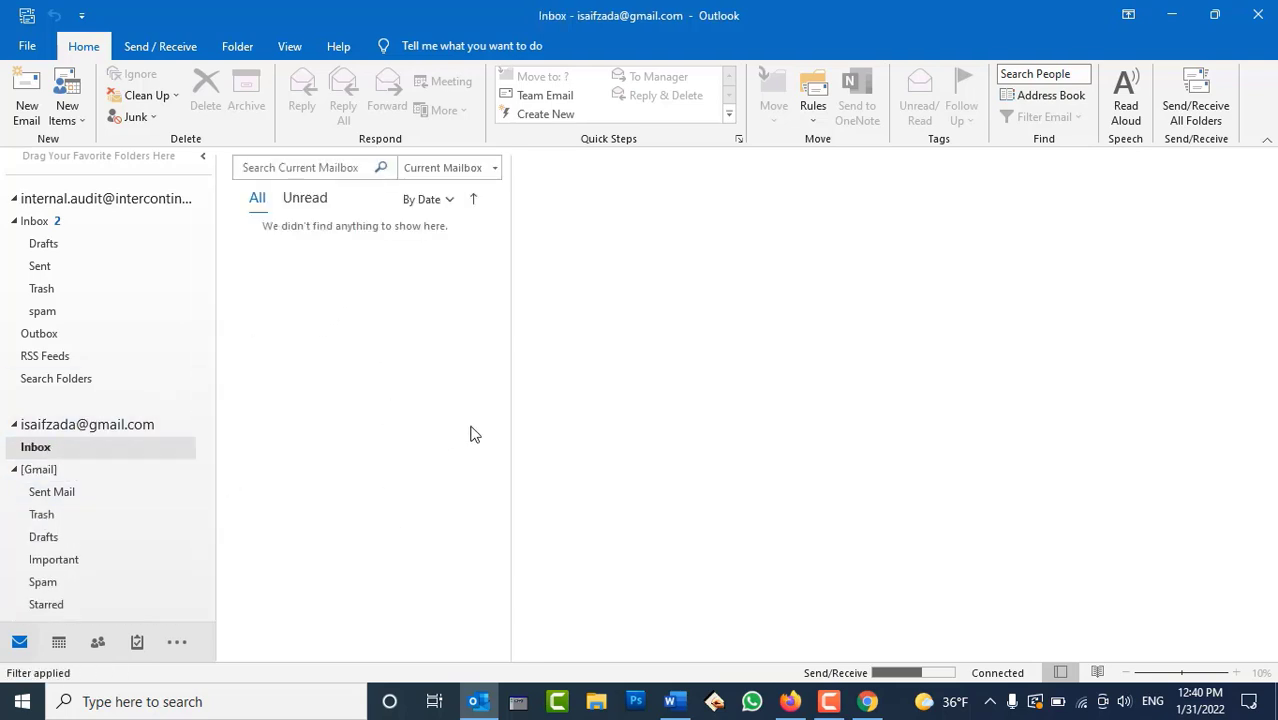
# Close Outlook, close the Word test document without saving, and refresh the desktop
pyautogui.click(1260, 20)
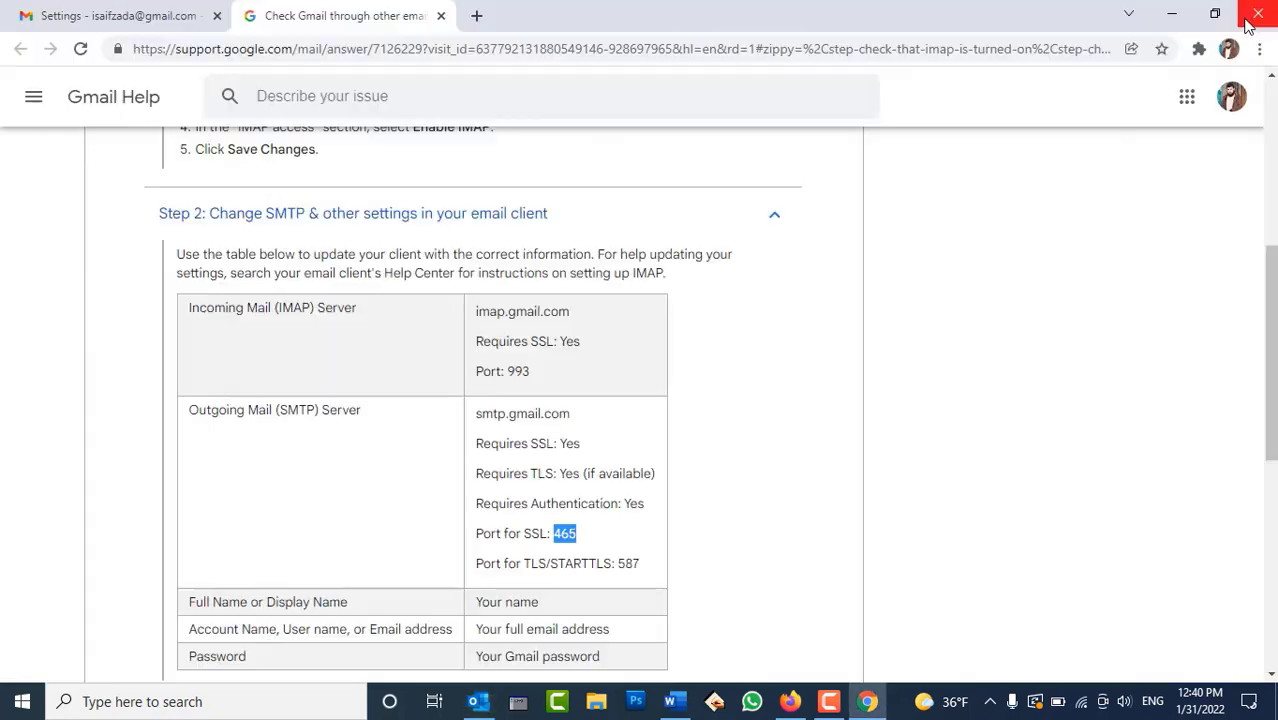
pyautogui.moveTo(652, 306); pyautogui.dragTo(873, 322)
pyautogui.click(872, 335)
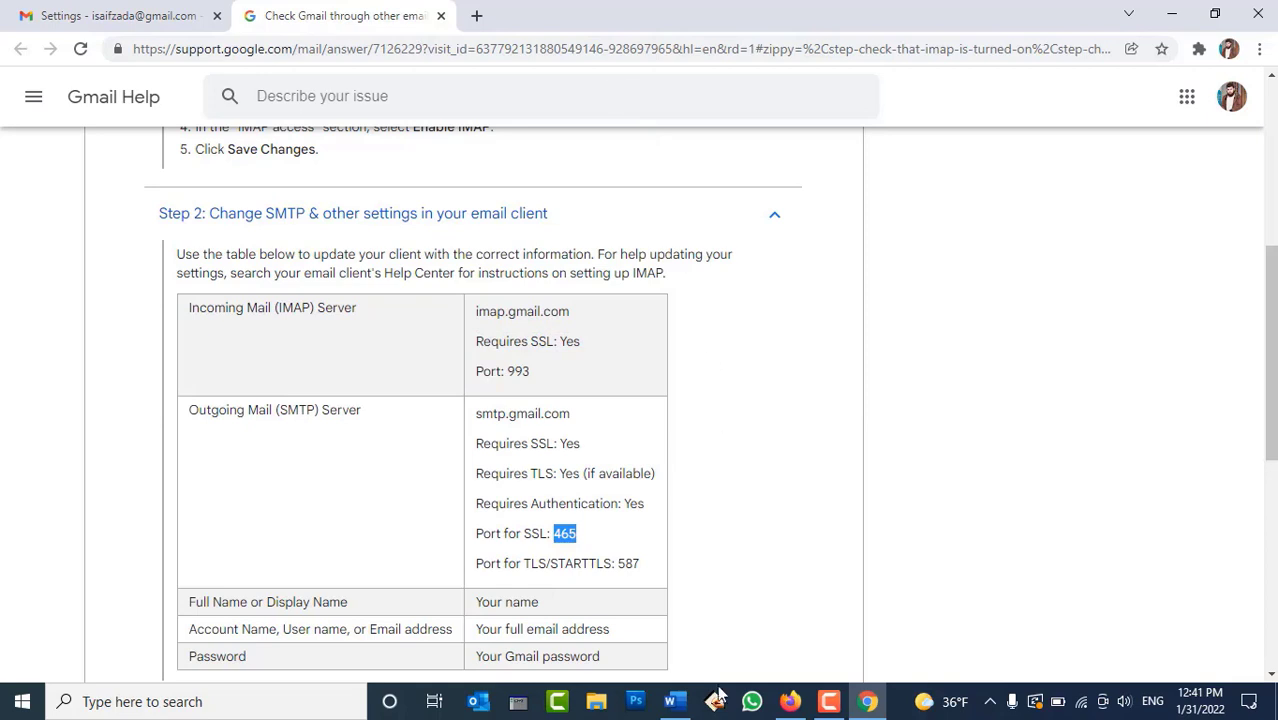
pyautogui.click(827, 651)
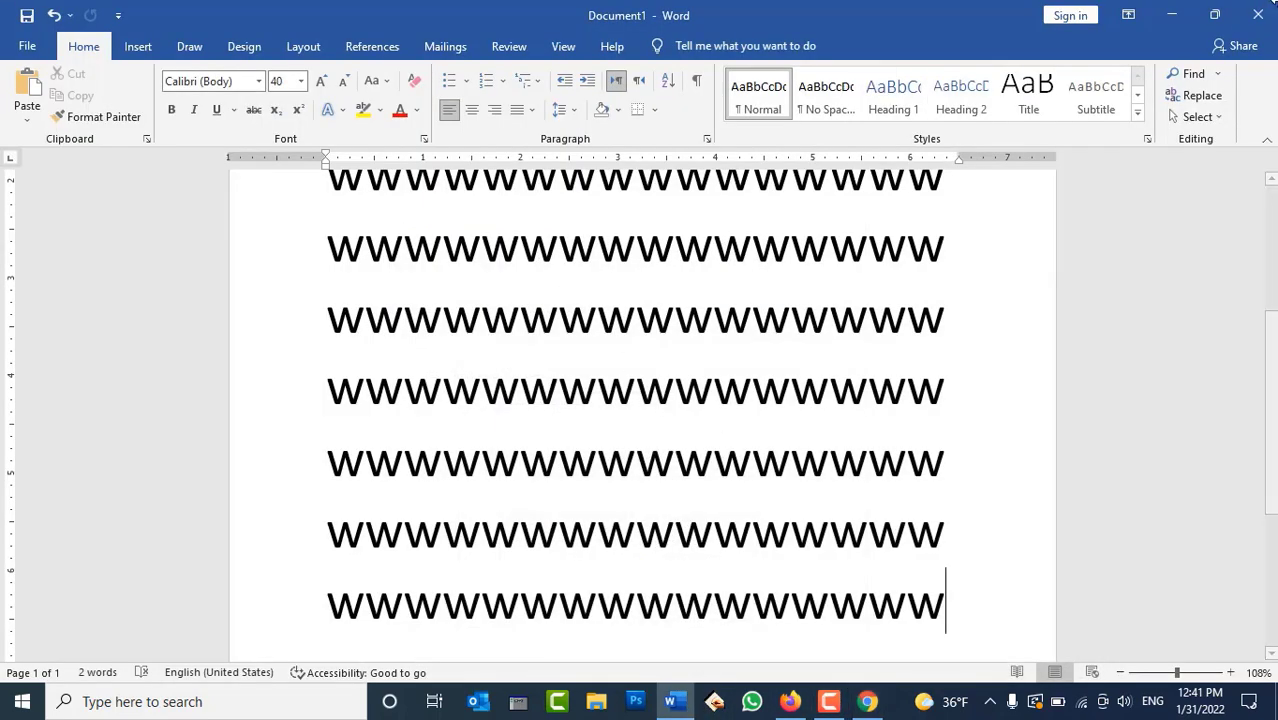
pyautogui.click(1258, 15)
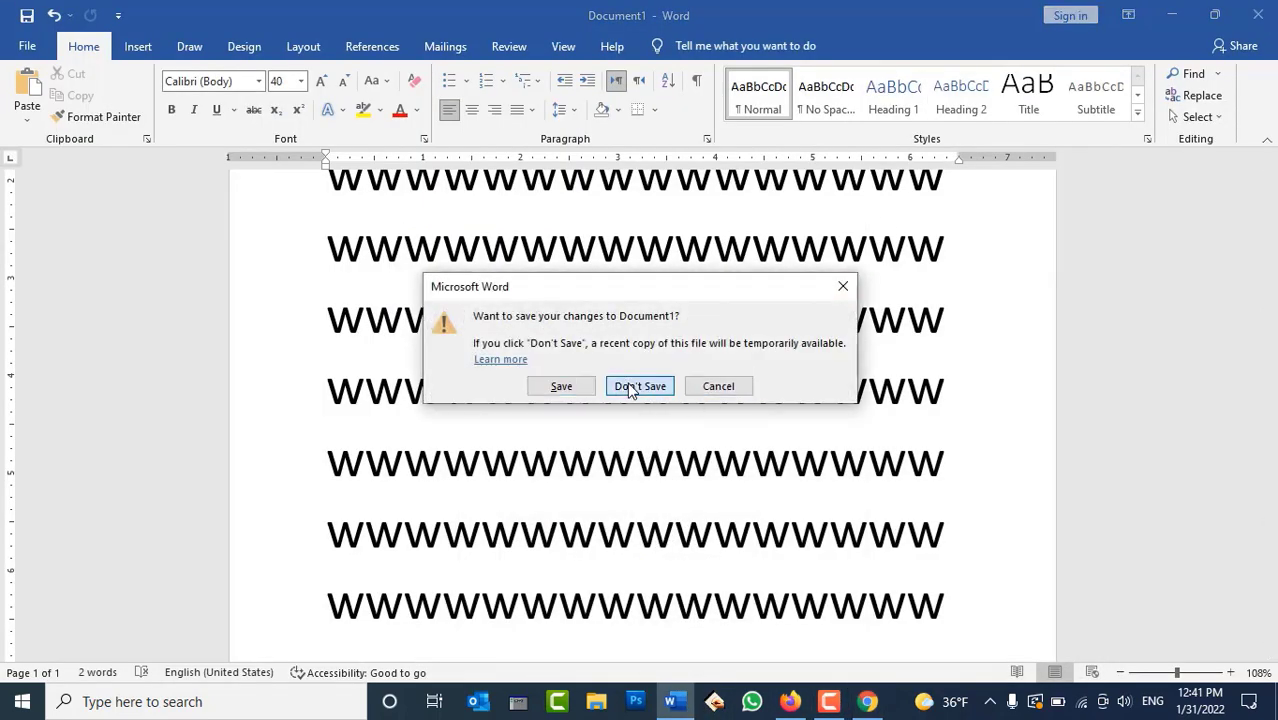
pyautogui.click(636, 386)
pyautogui.rightClick(501, 266)
pyautogui.click(551, 321)
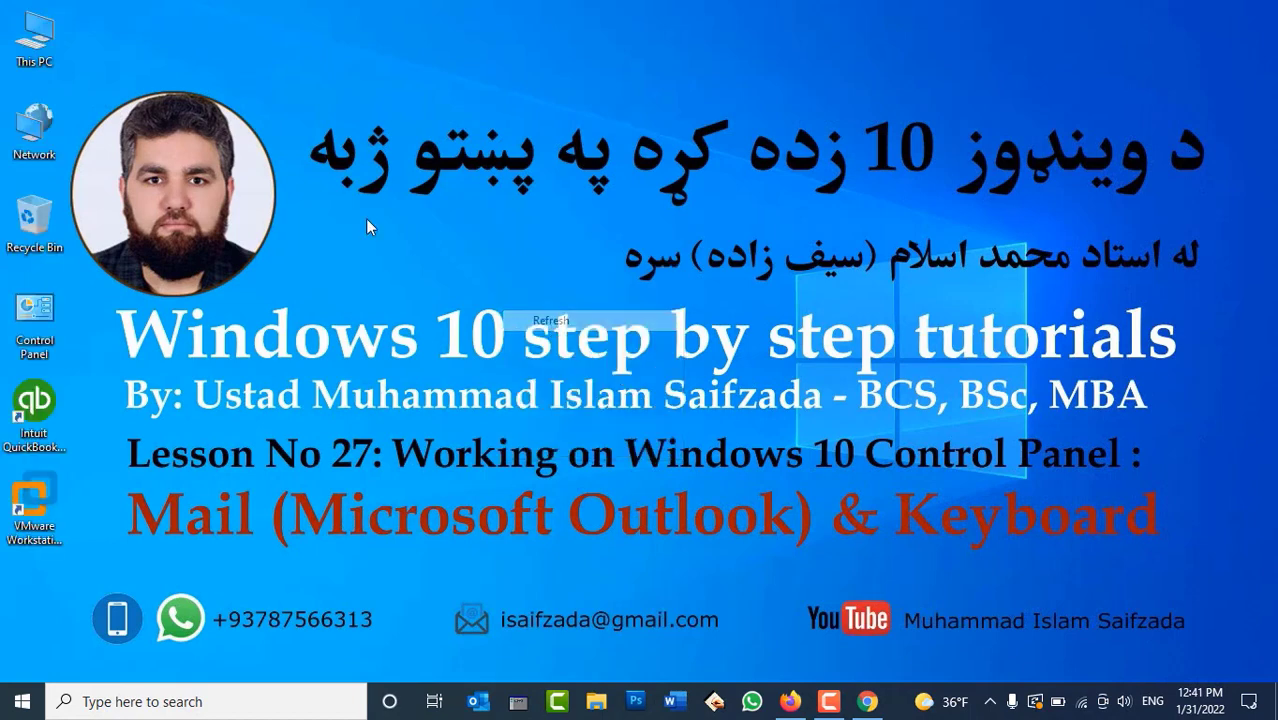